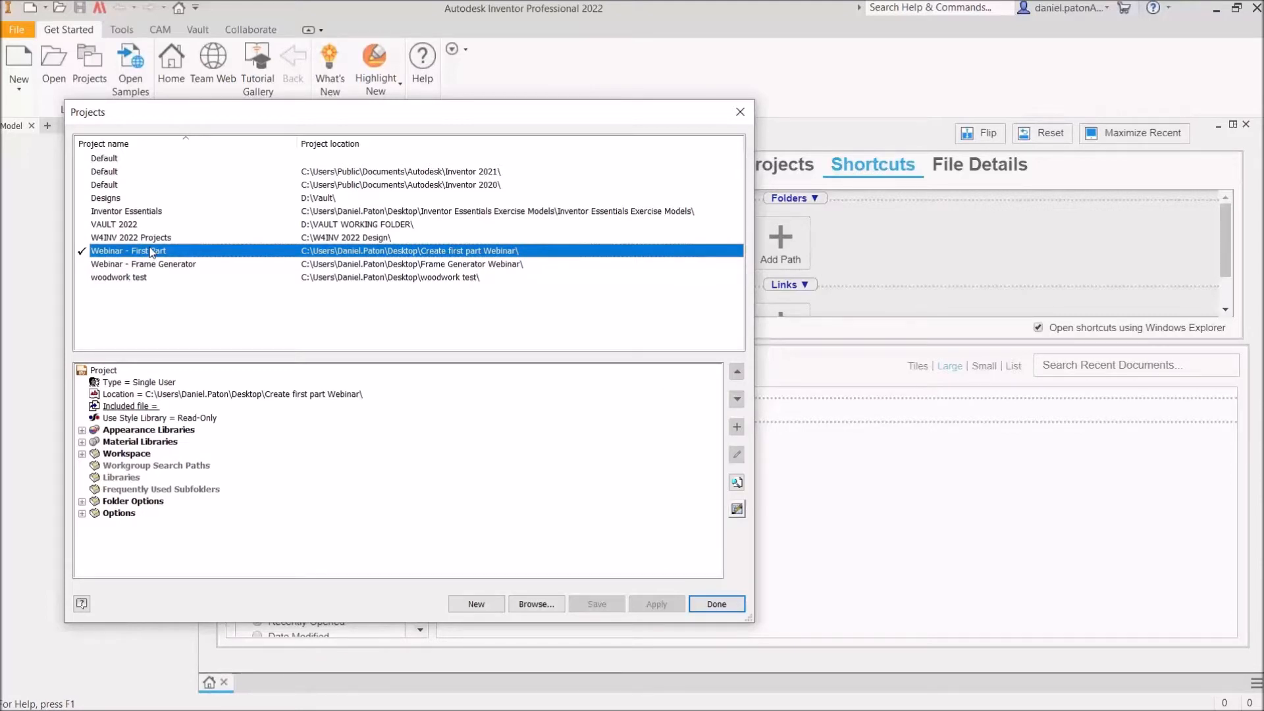
- Browse to the Create first part Webinar folder on the desktop and load the existing project file Webinar - First Part.ipj
left_click(539, 605)
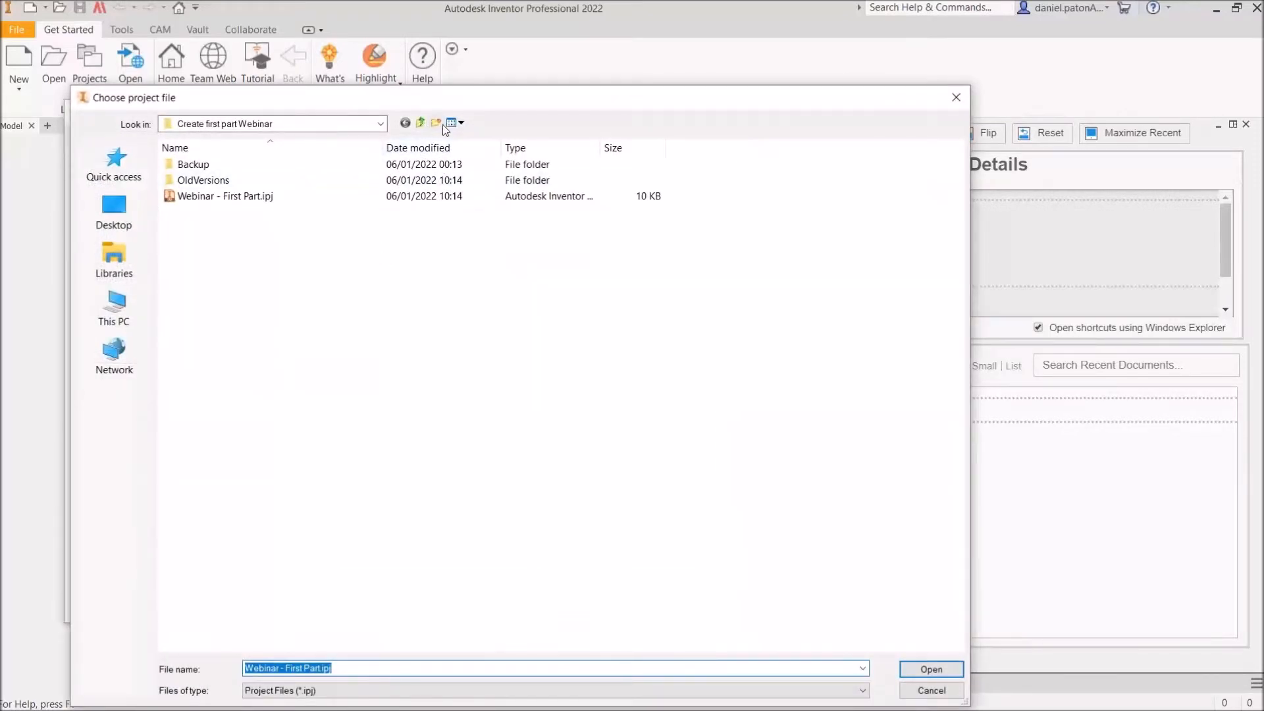
left_click(421, 122)
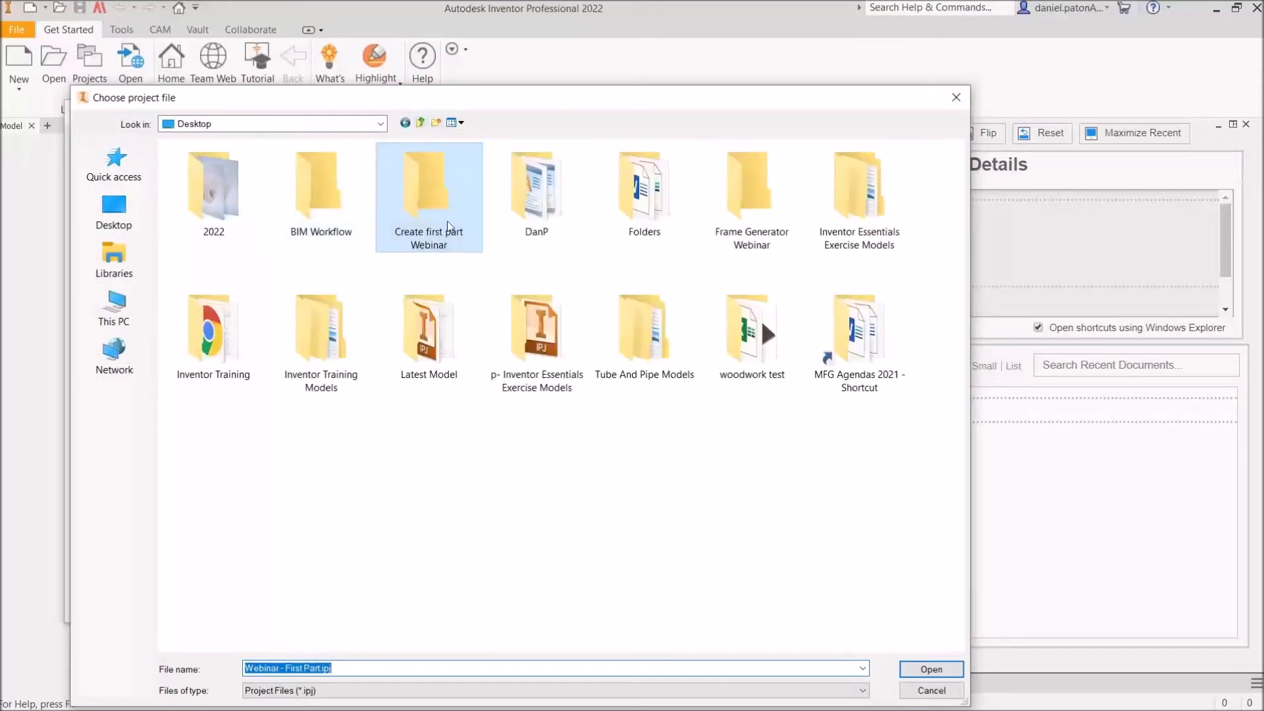
double_click(441, 199)
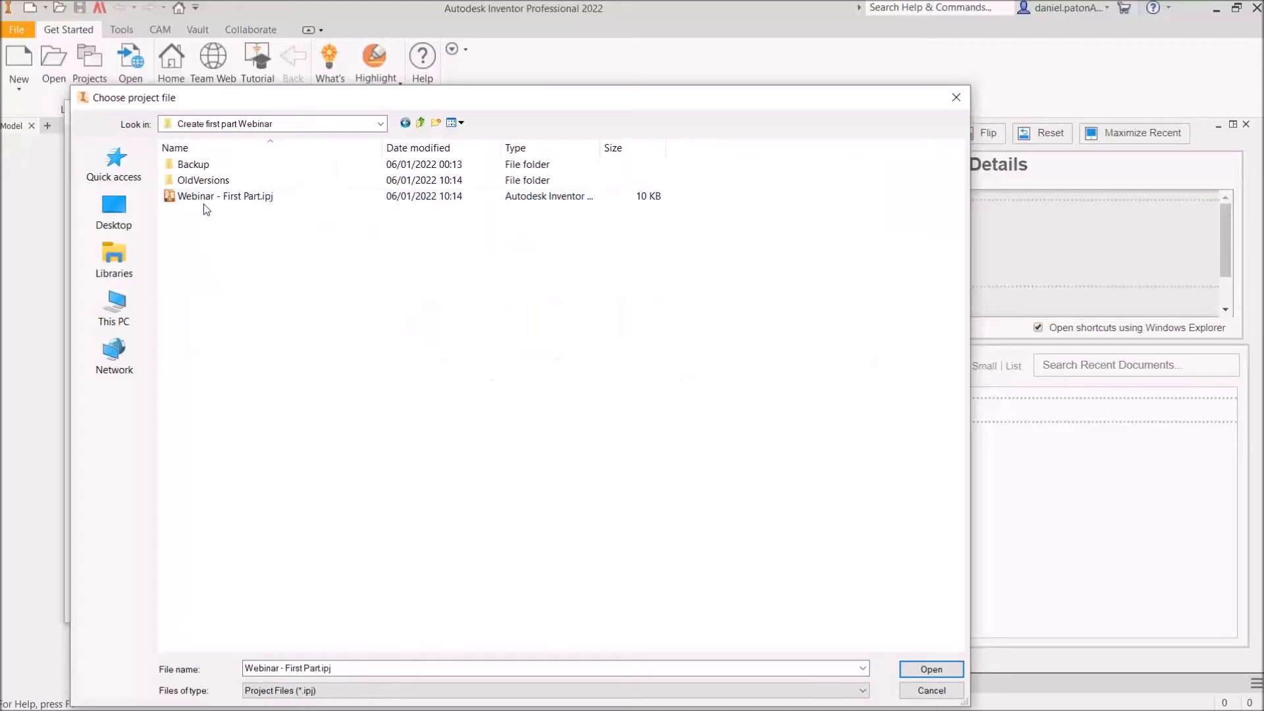
key("ctrl")
key("ctrl")
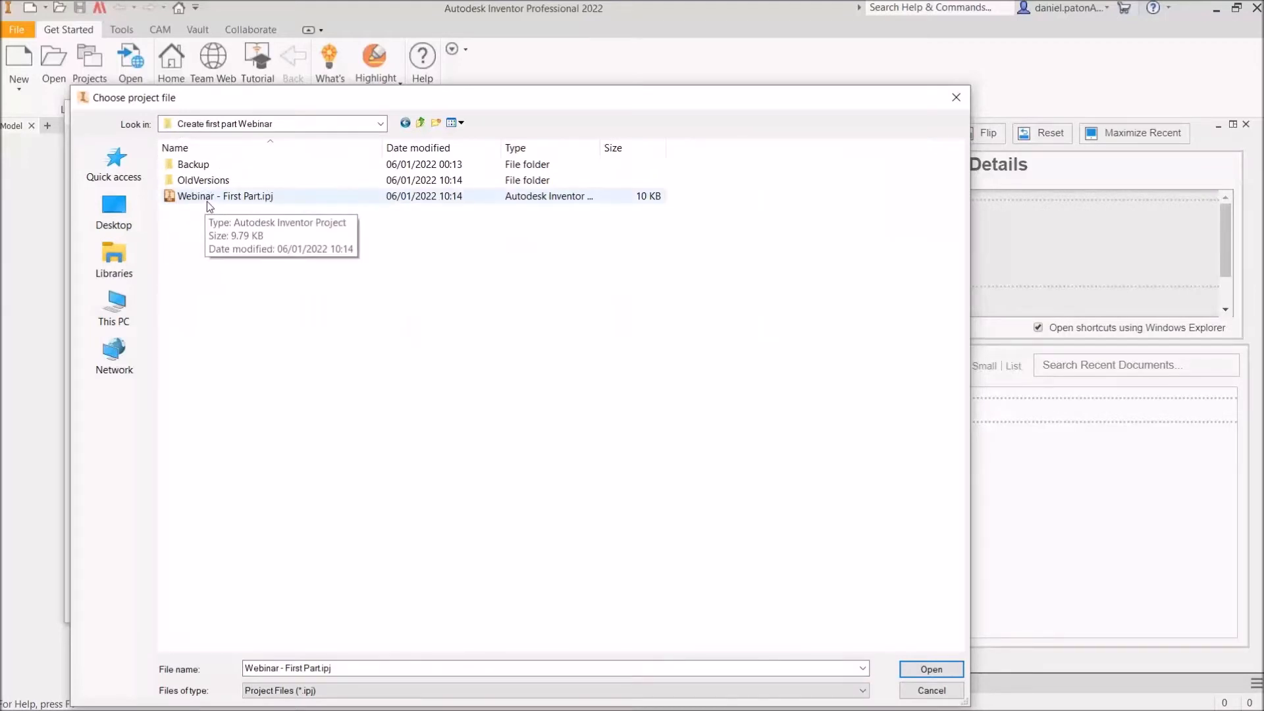
key("ctrl")
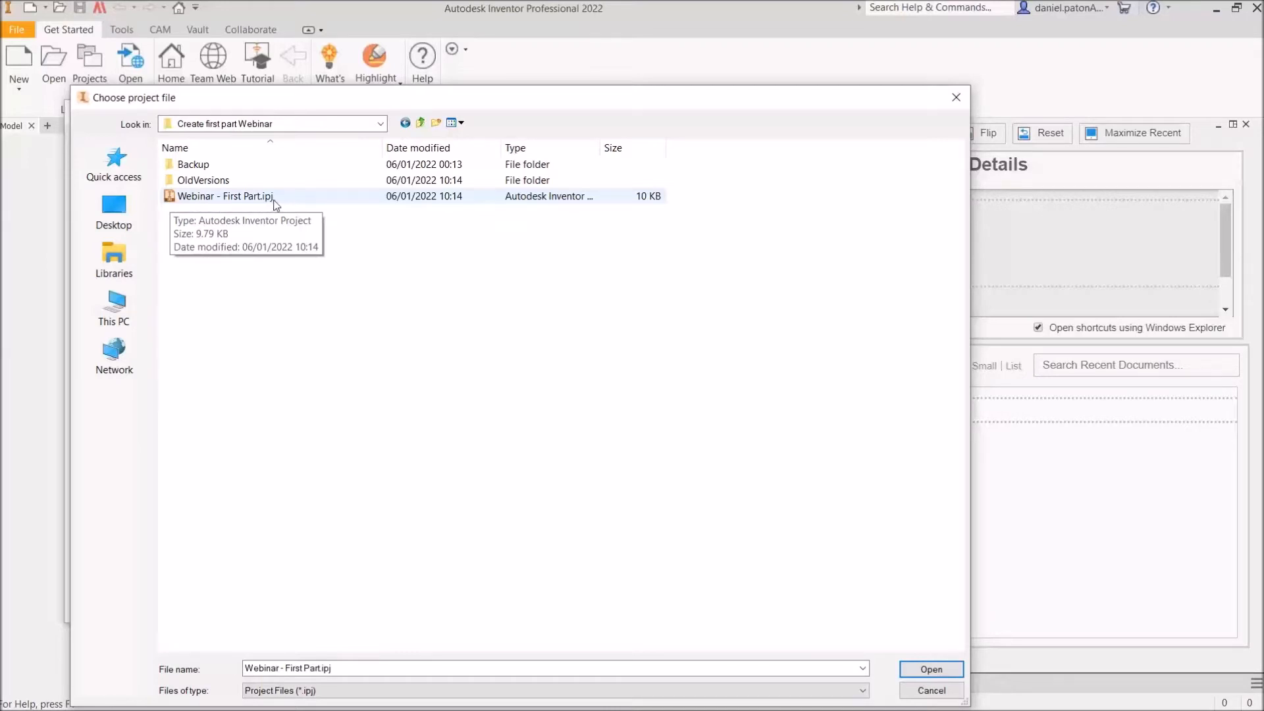
double_click(201, 198)
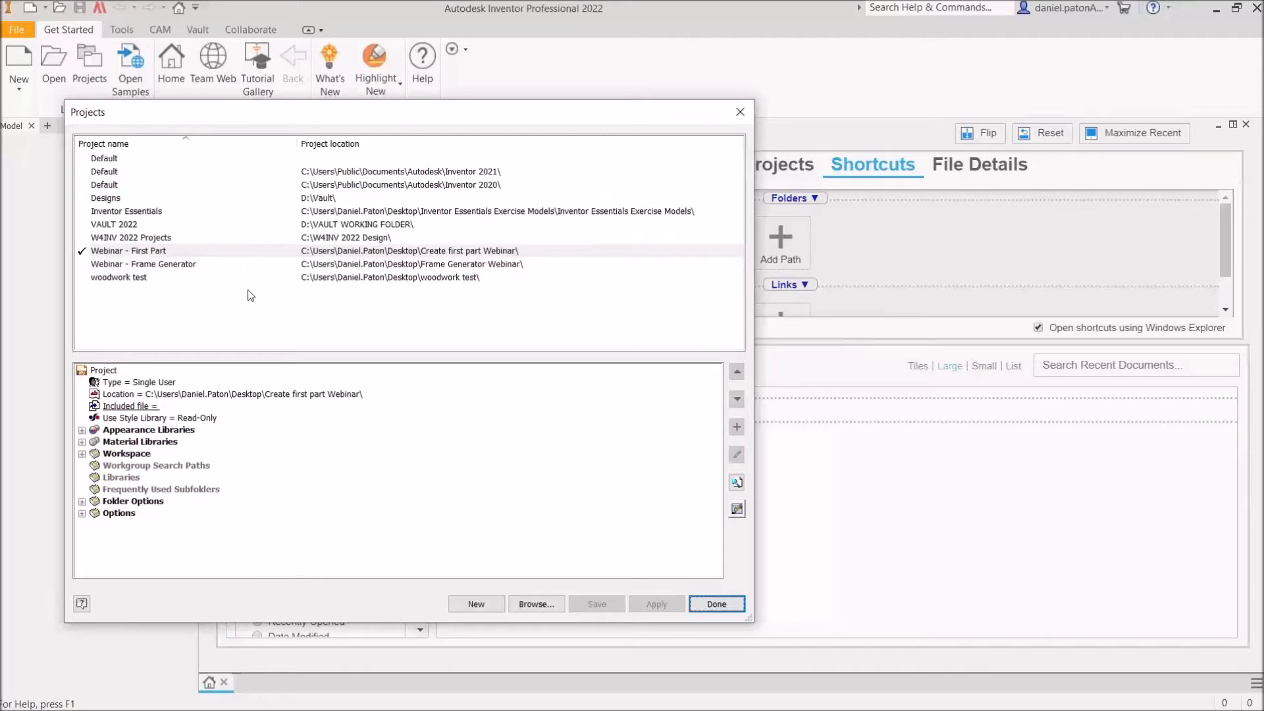
- Start a new single user project and name it First Part
left_click(484, 609)
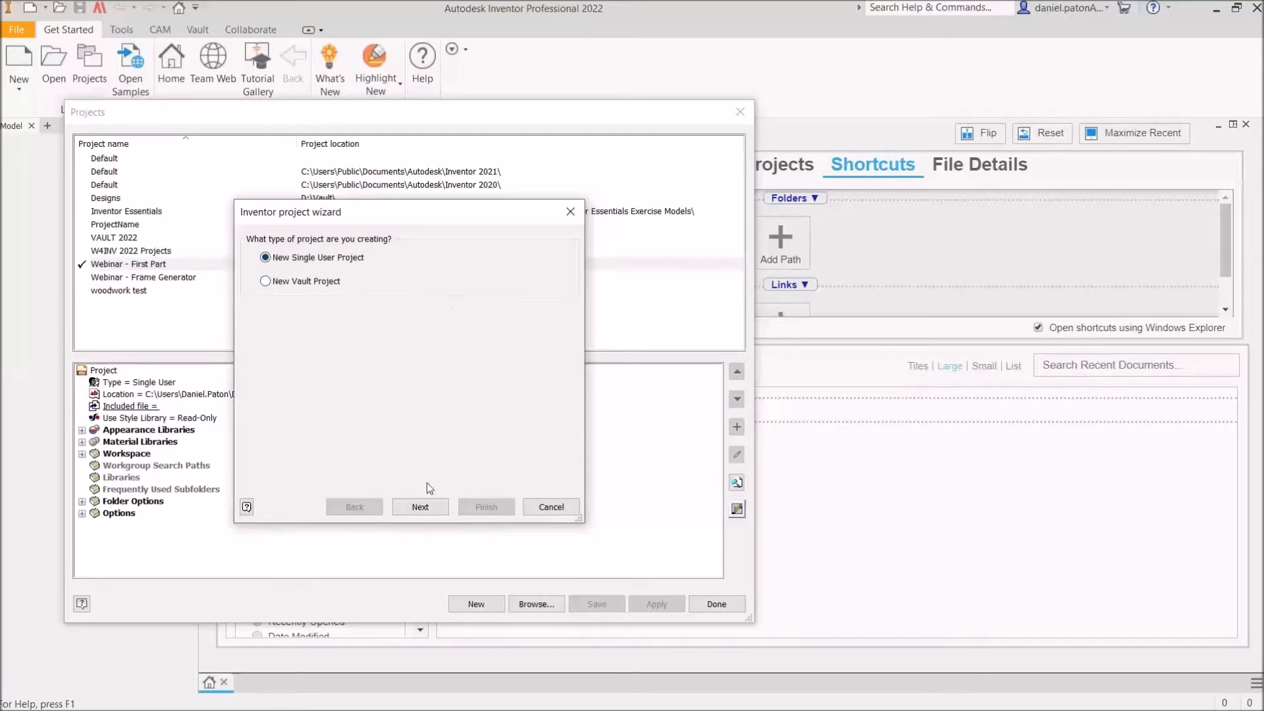
left_click(420, 508)
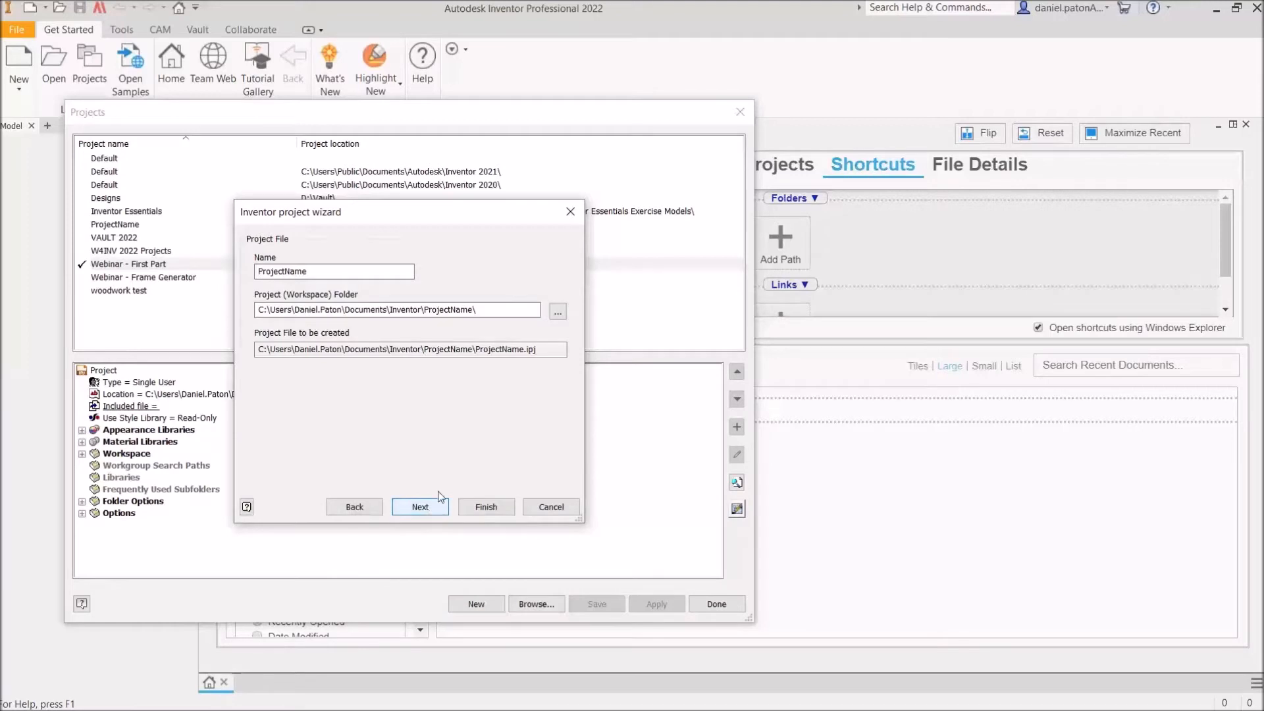
left_click_drag(319, 272, 245, 276)
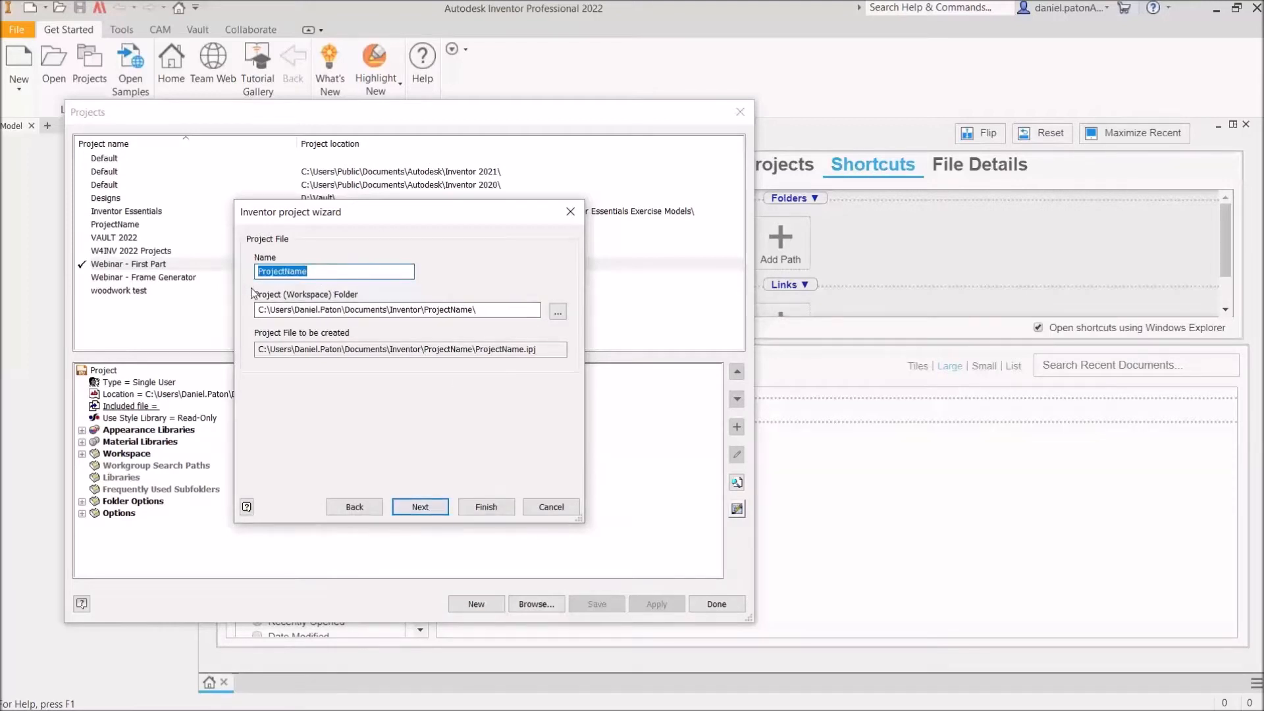
type("Fir")
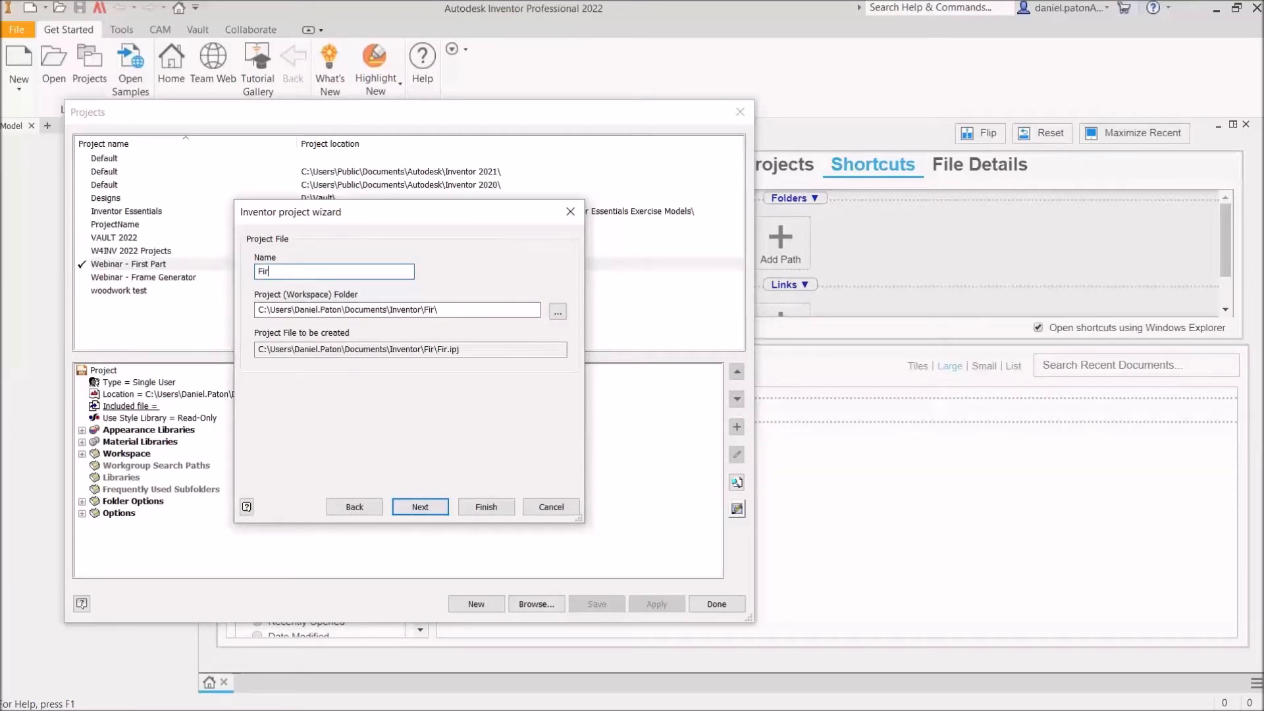
type("st Part")
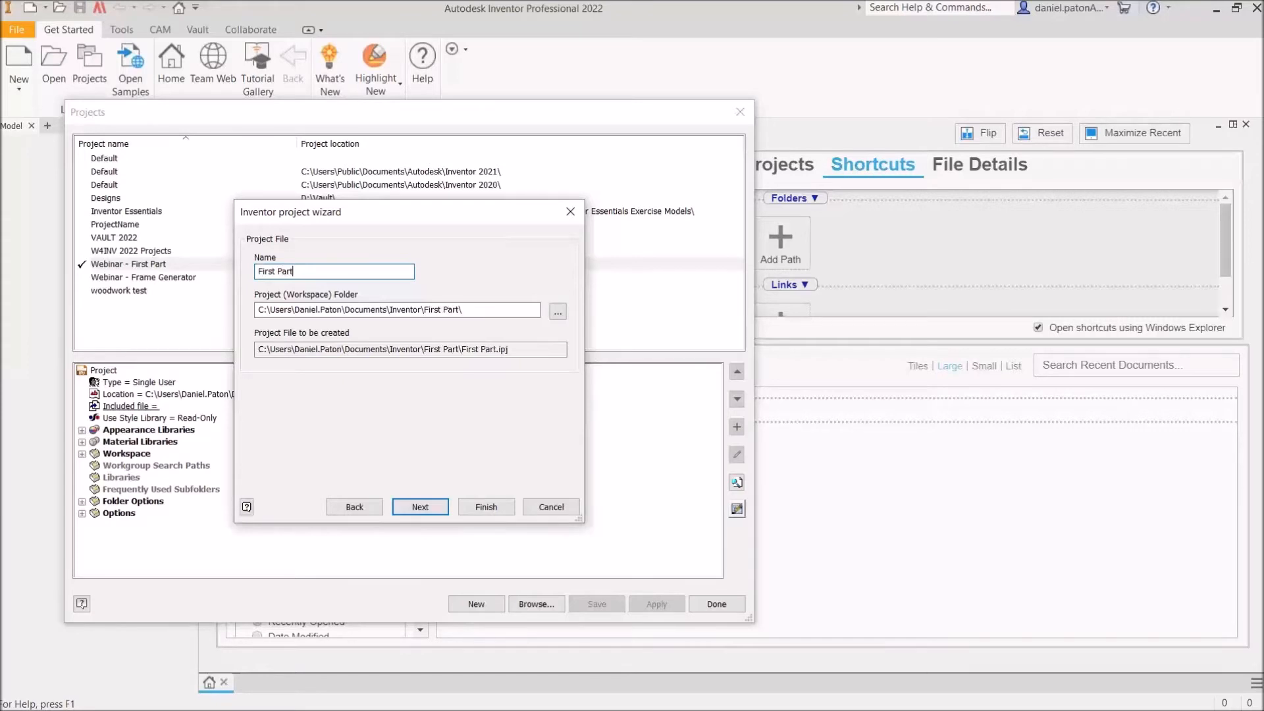
- Set the project workspace to the Create first part Webinar folder on the desktop and finish creating the project
left_click(558, 311)
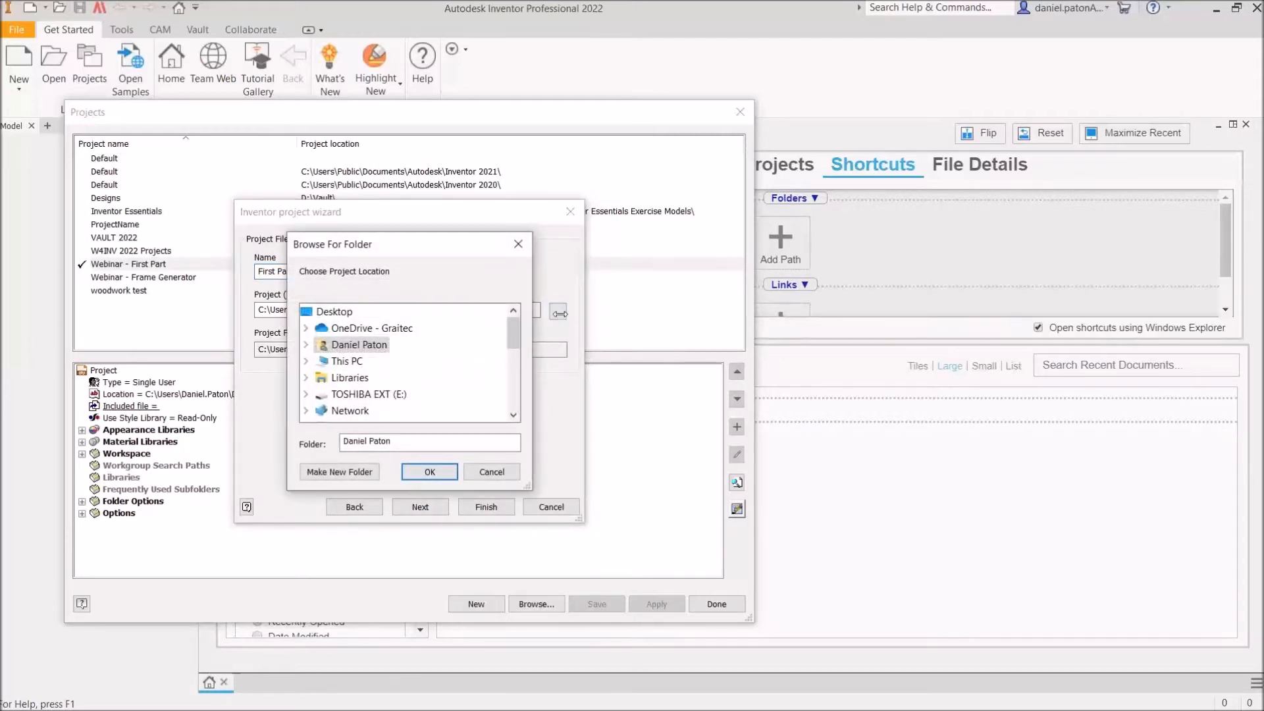
scroll(375, 362, "down", 1)
scroll(369, 401, "down", 2)
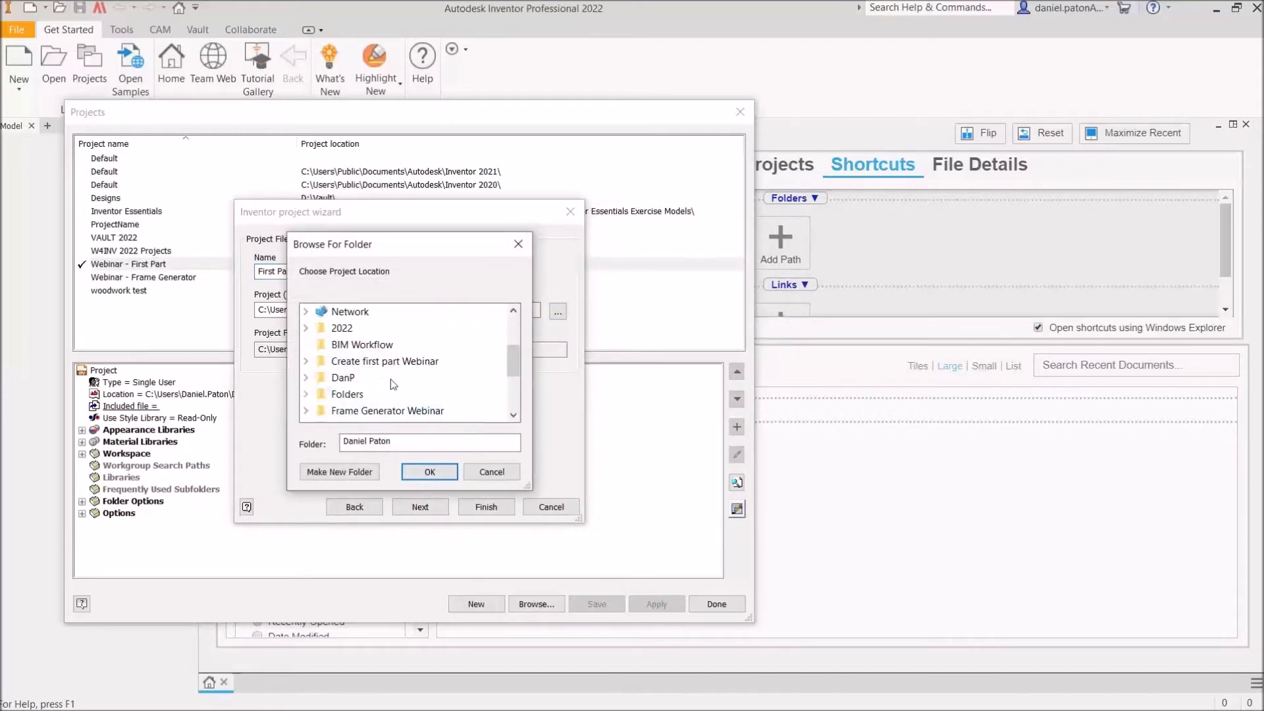
scroll(418, 369, "down", 1)
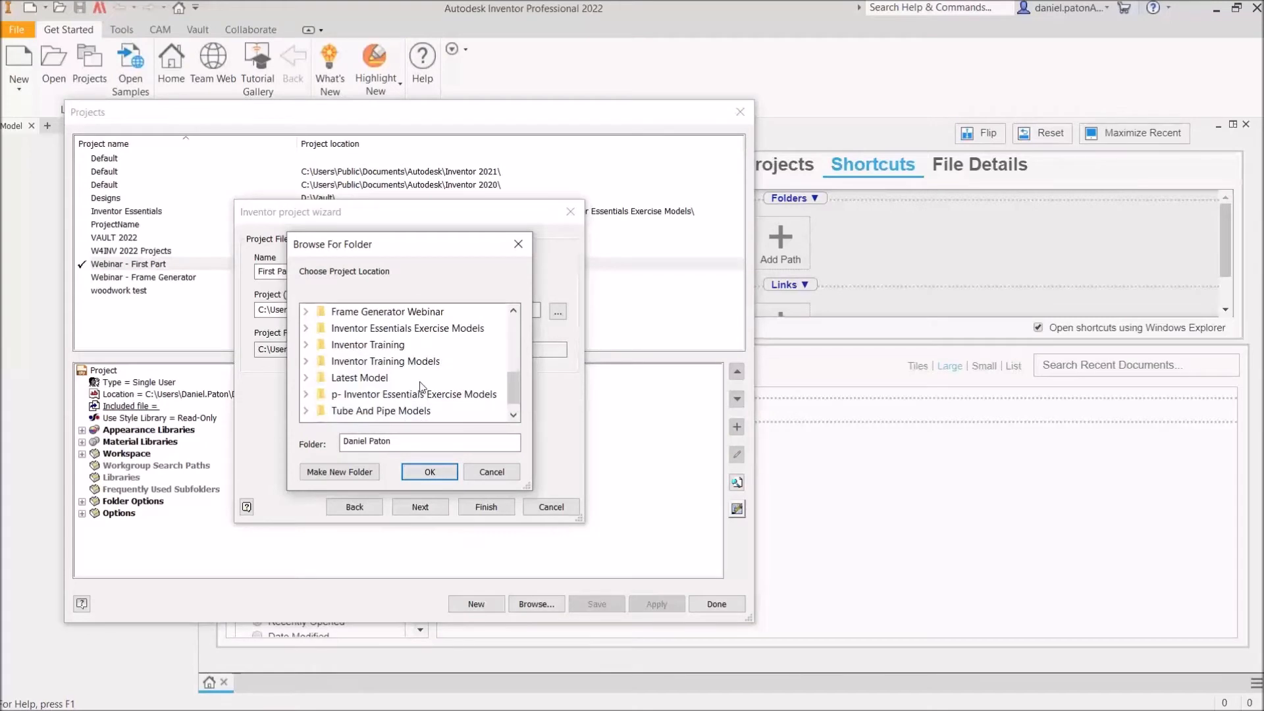
scroll(409, 382, "up", 4)
scroll(339, 395, "down", 1)
scroll(335, 388, "up", 1)
scroll(336, 390, "down", 3)
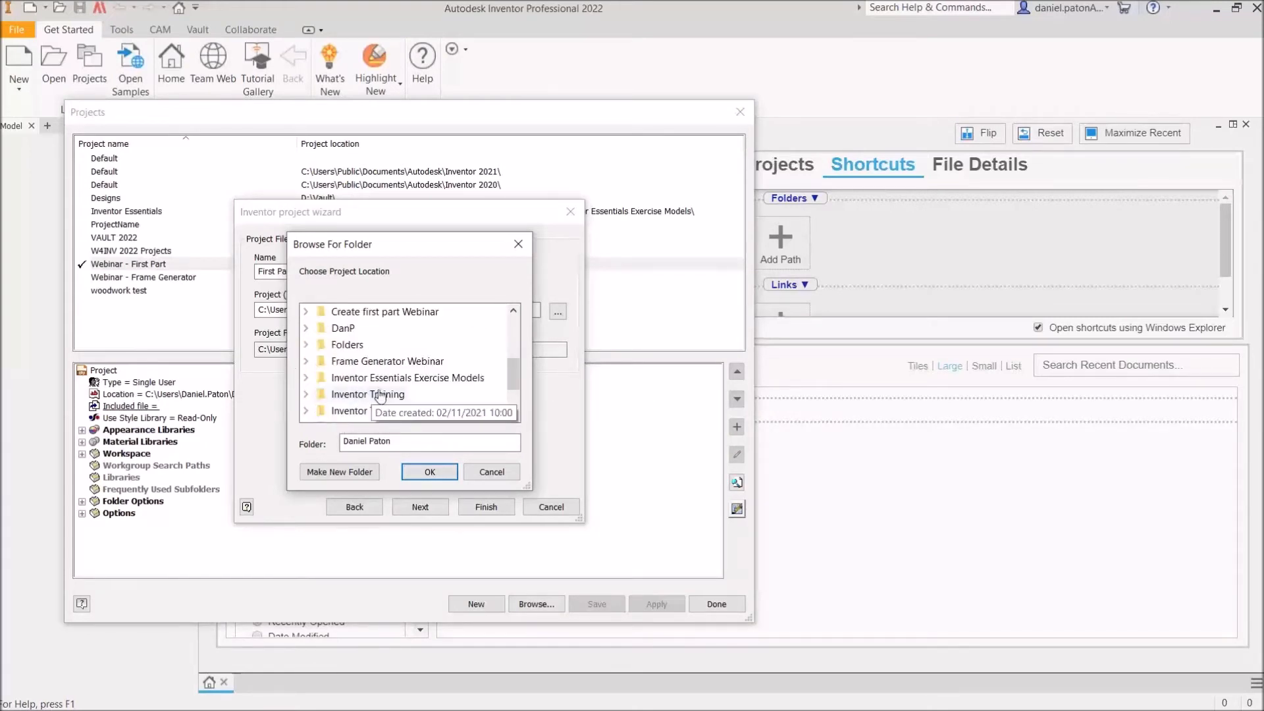
left_click(359, 318)
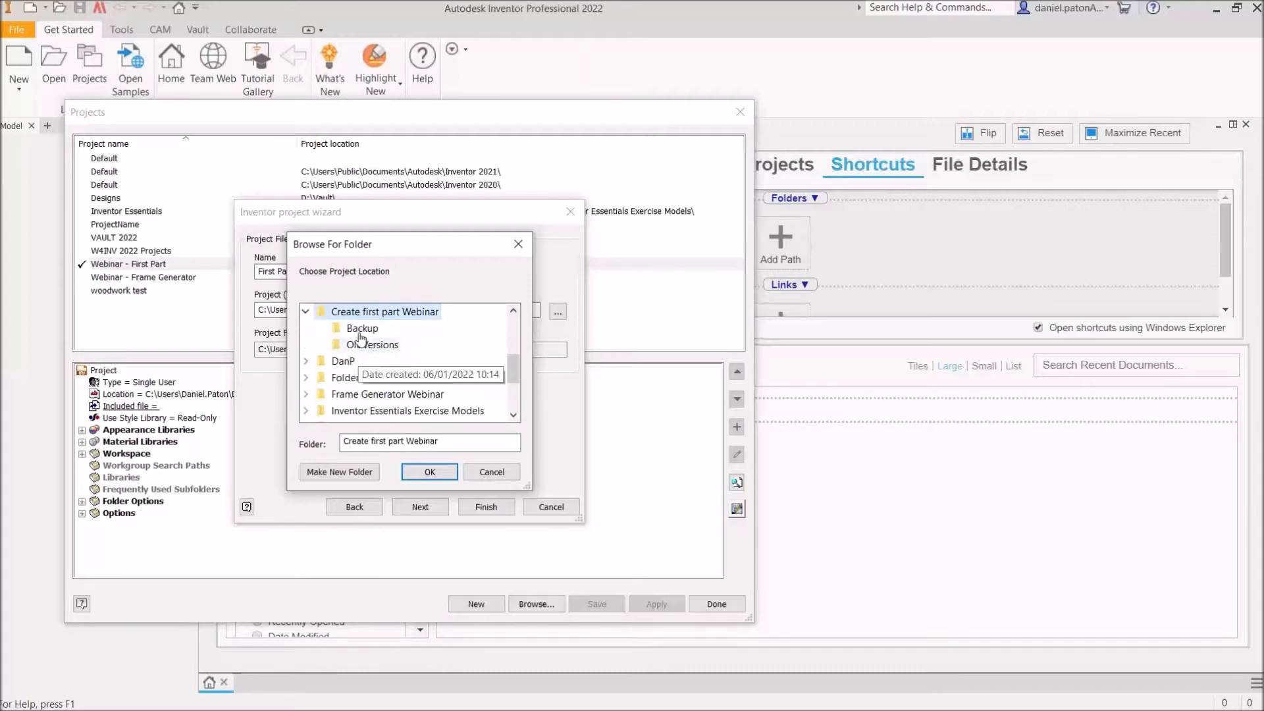
left_click(430, 472)
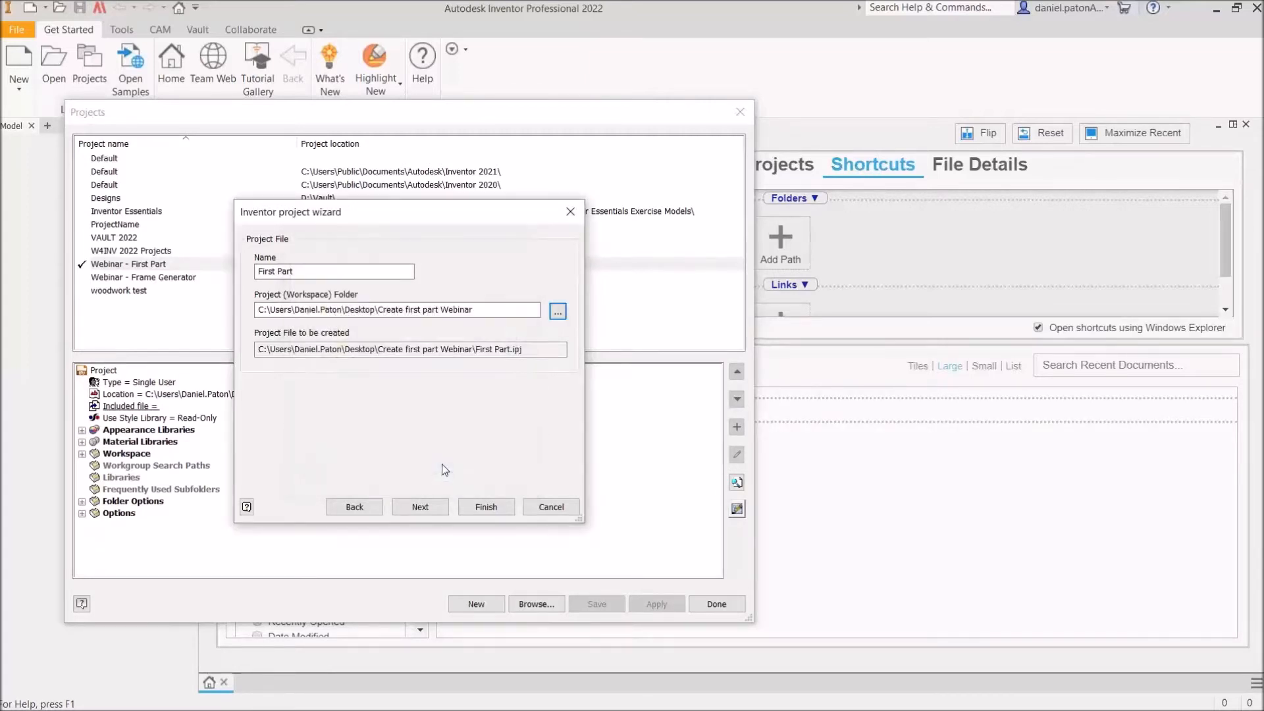
left_click(488, 509)
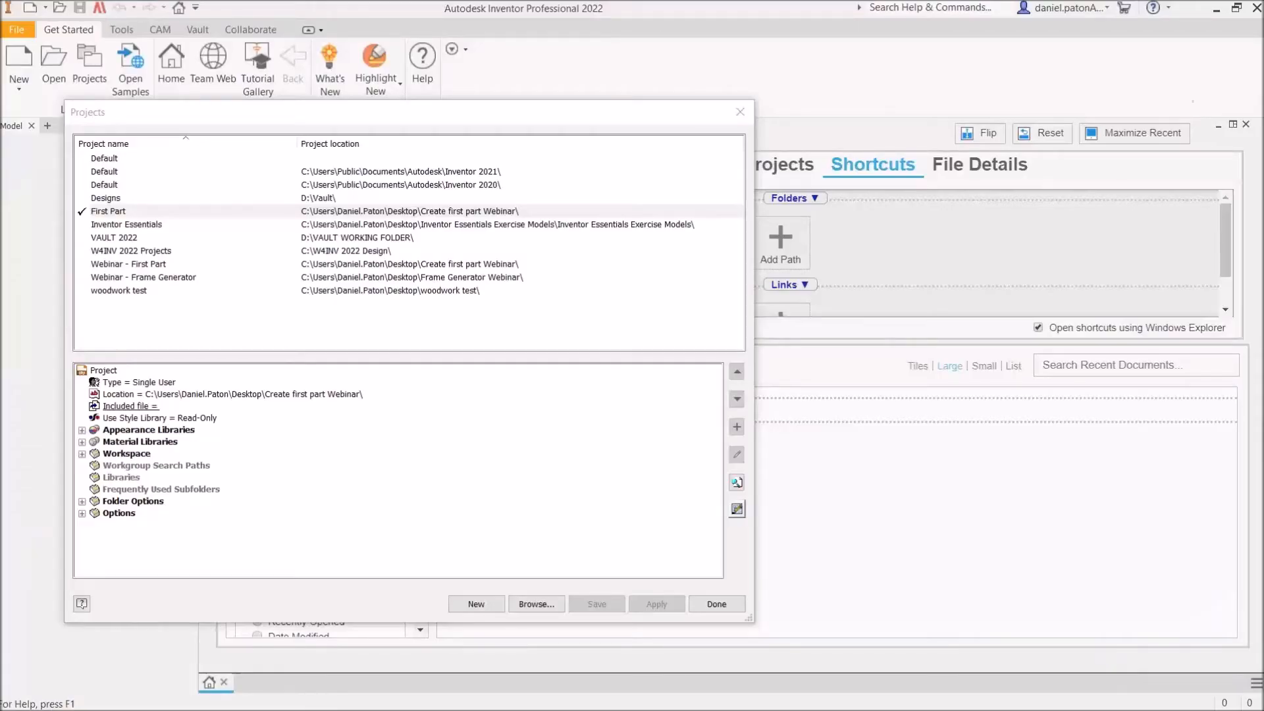
- Inspect the project files First Part.ipj and Webinar - First Part.ipj in the Create first part Webinar folder in File Explorer
left_click_drag(1261, 58, 663, 100)
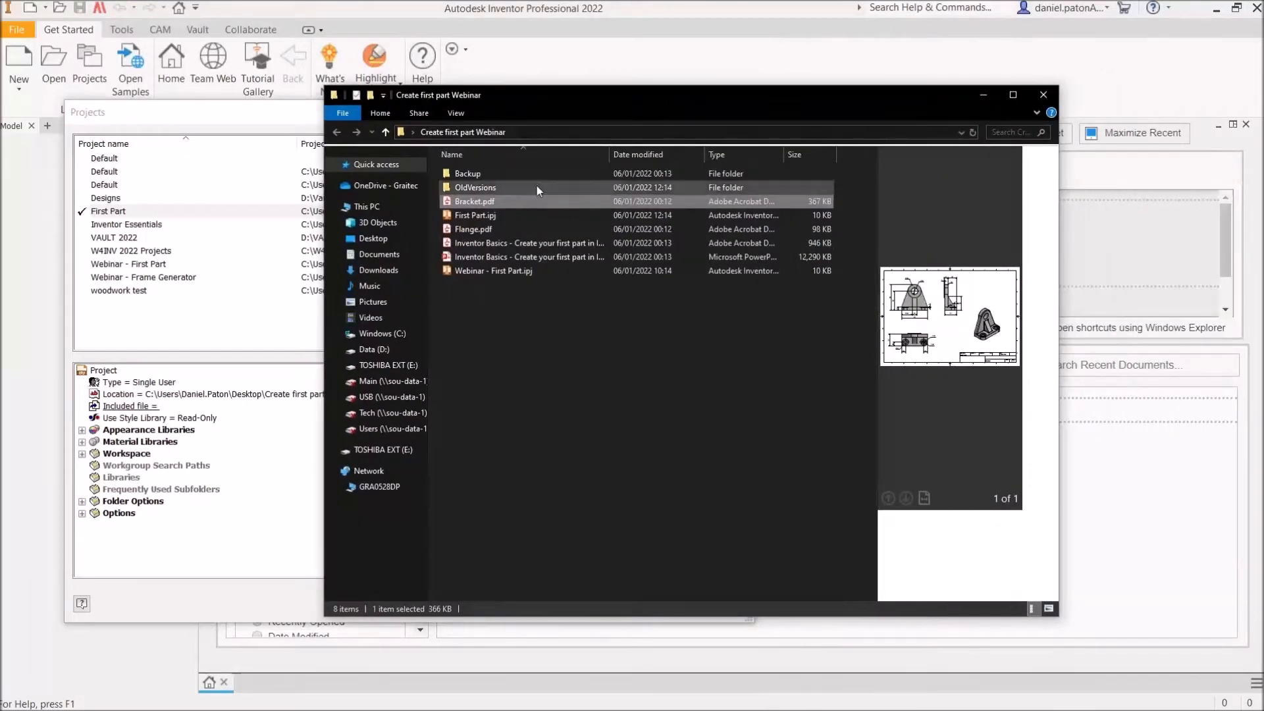
left_click(472, 272)
left_click(468, 216)
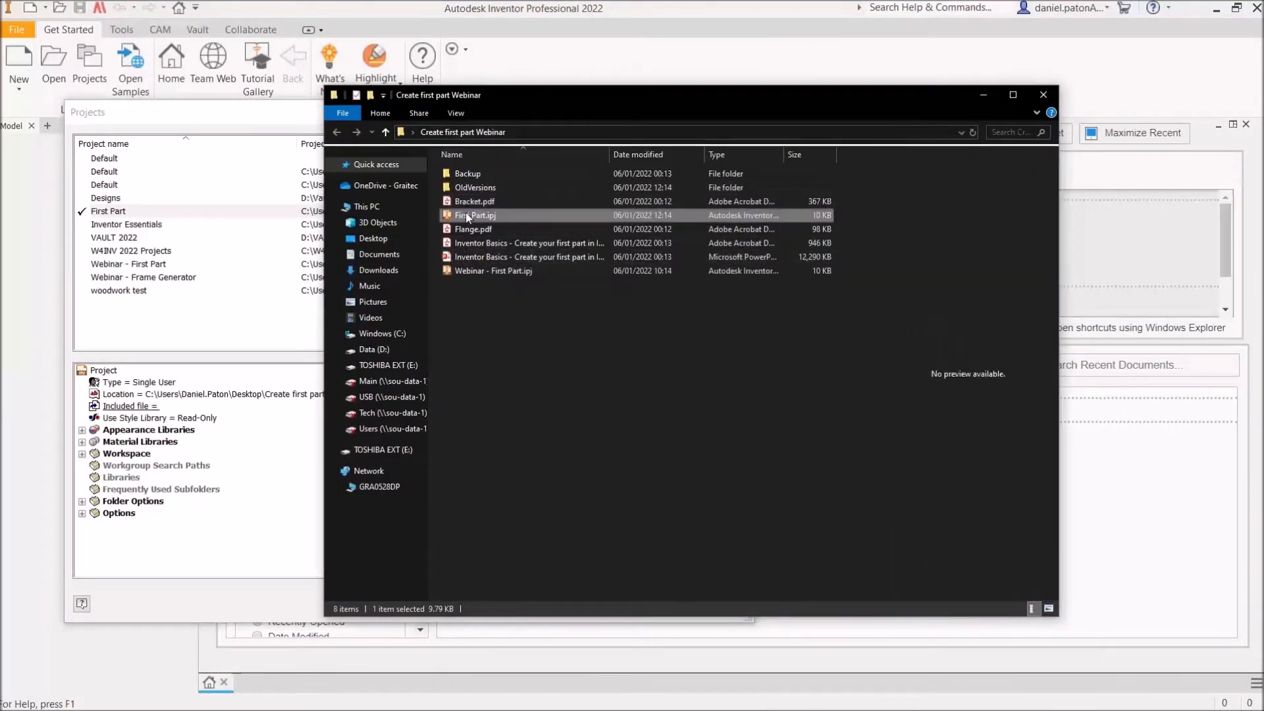
left_click(479, 272)
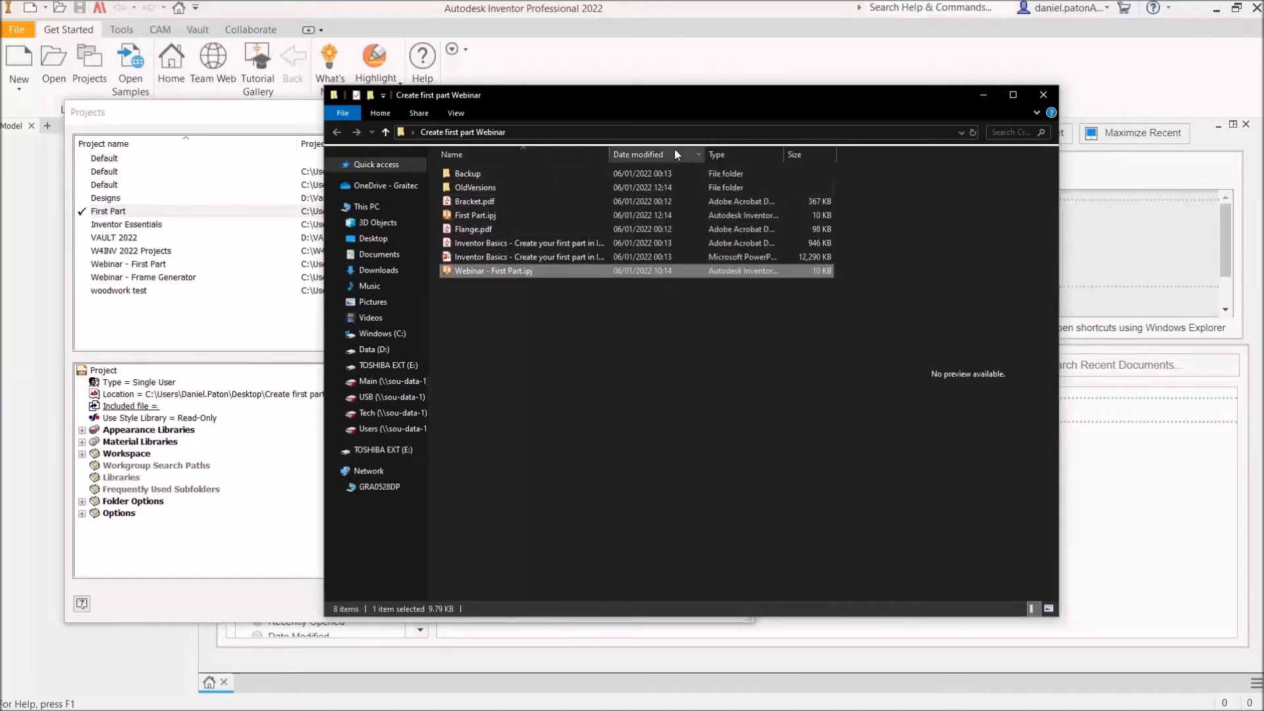
left_click_drag(592, 95, 1263, 95)
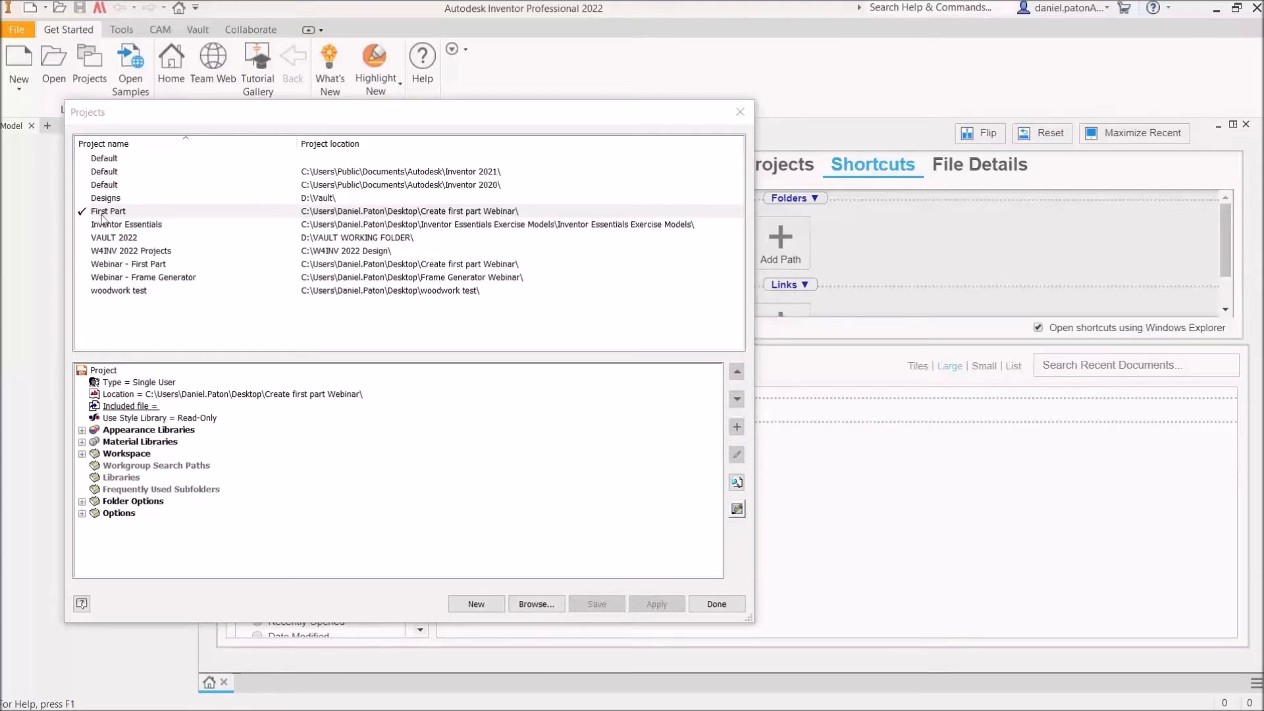
- Close the project manager and create a new part from the metric Standard (mm).ipt template
left_click(721, 603)
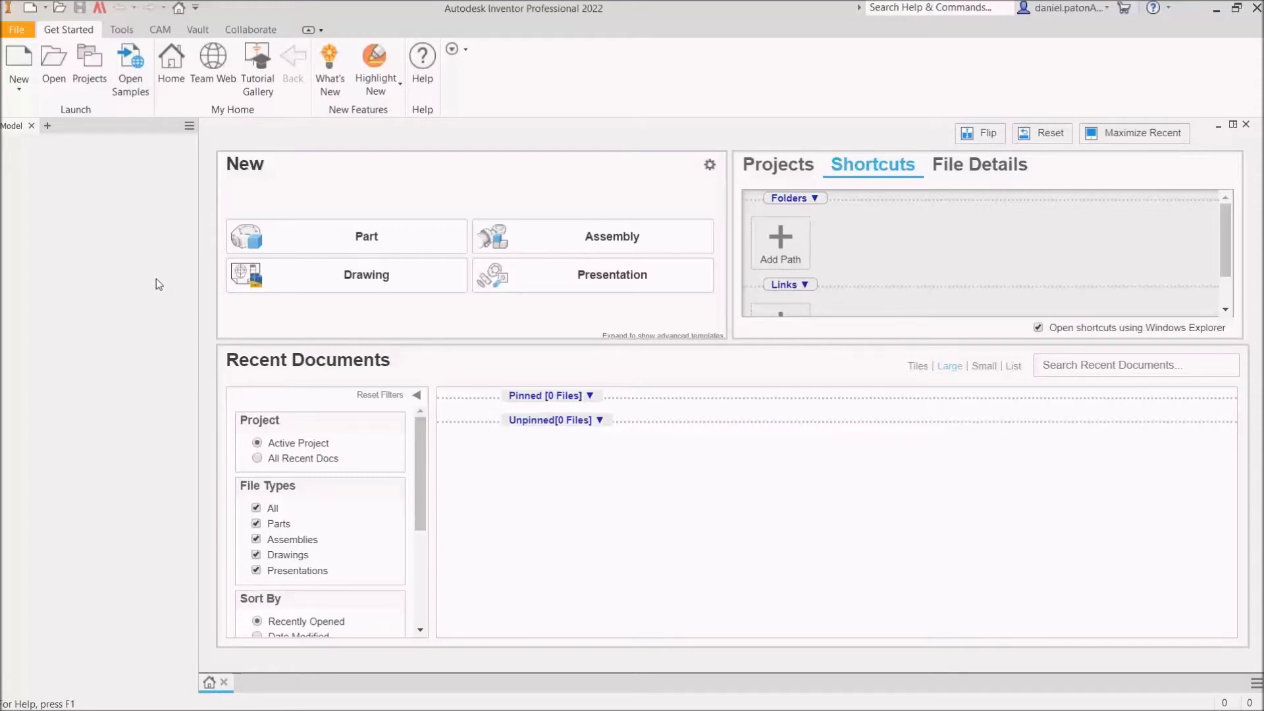
left_click(19, 58)
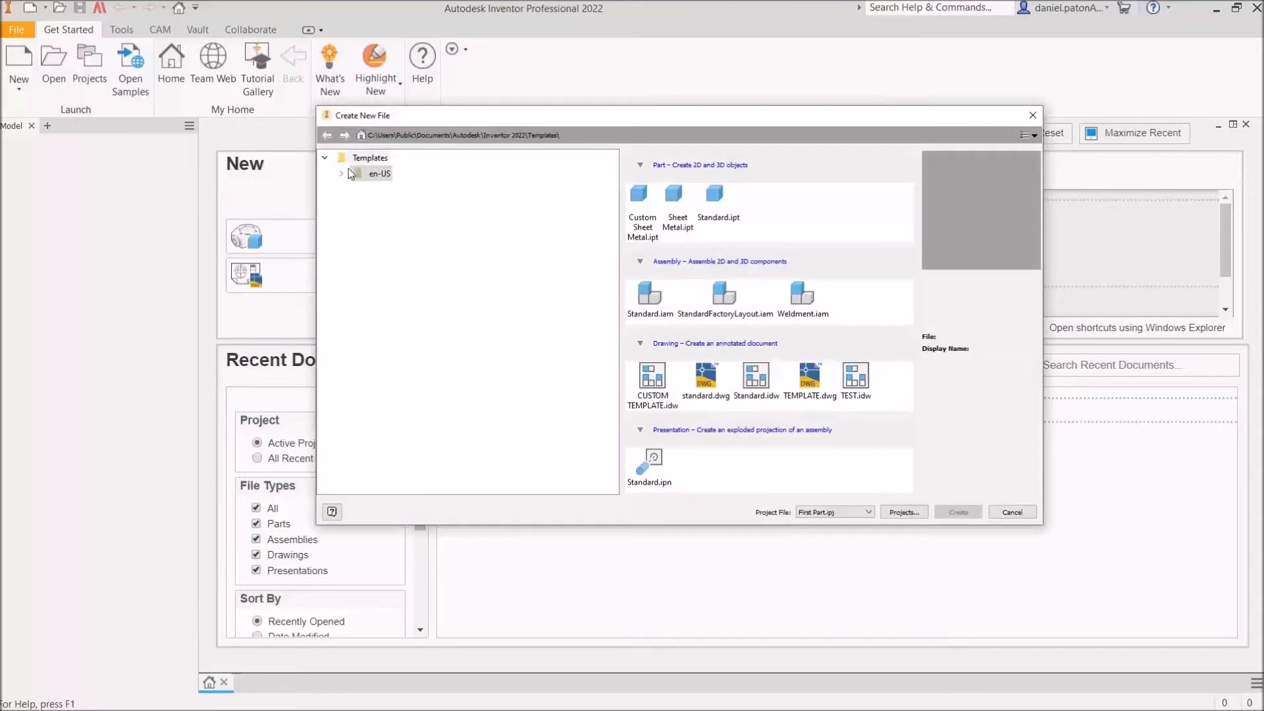
left_click(366, 159)
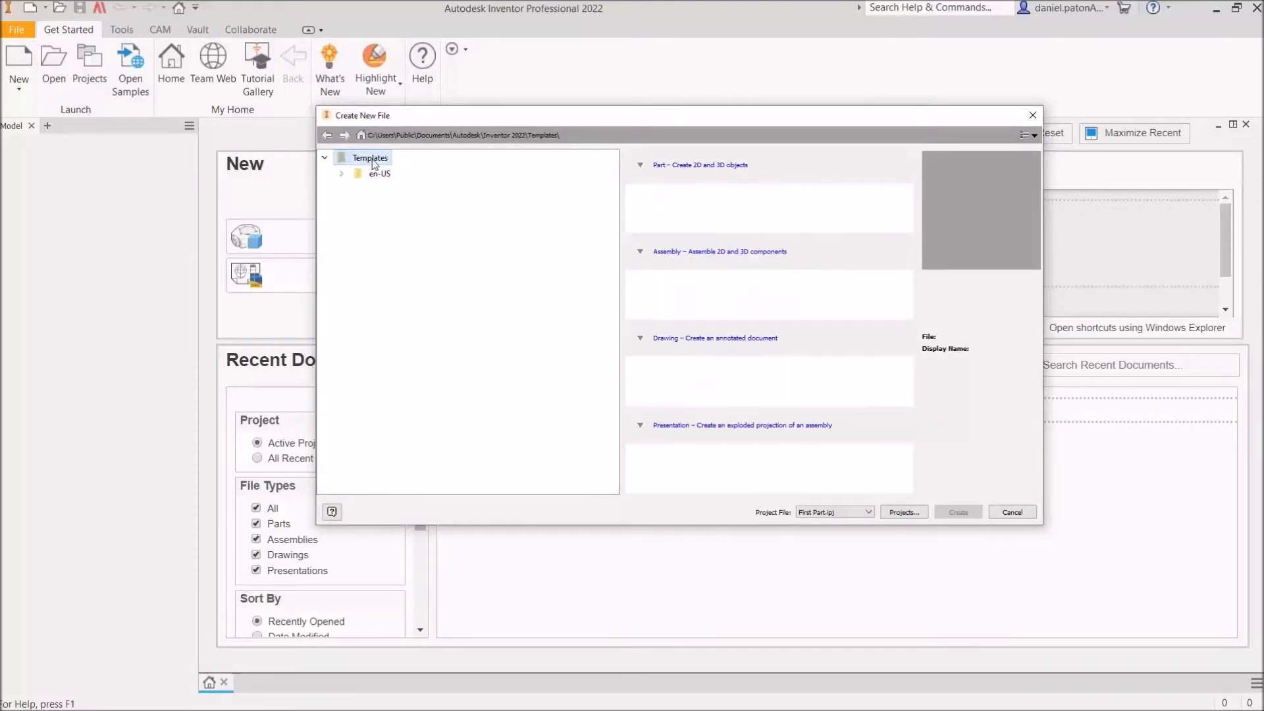
left_click(341, 174)
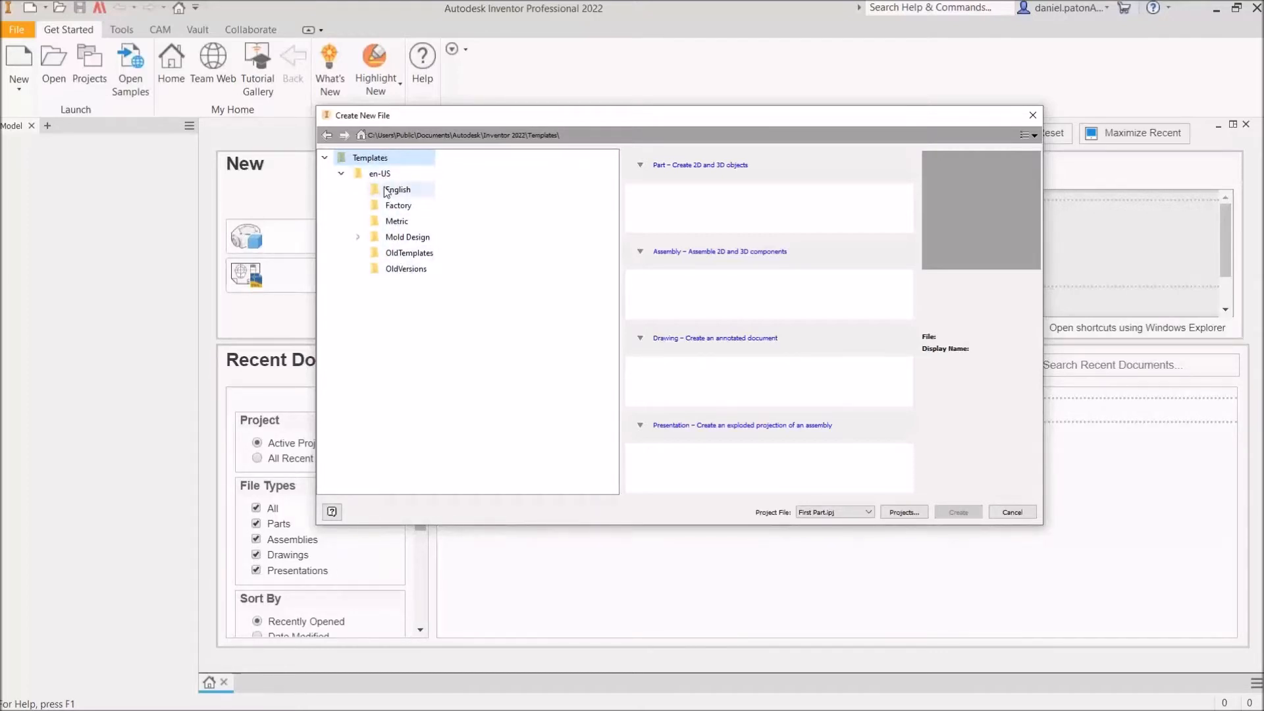
left_click(405, 226)
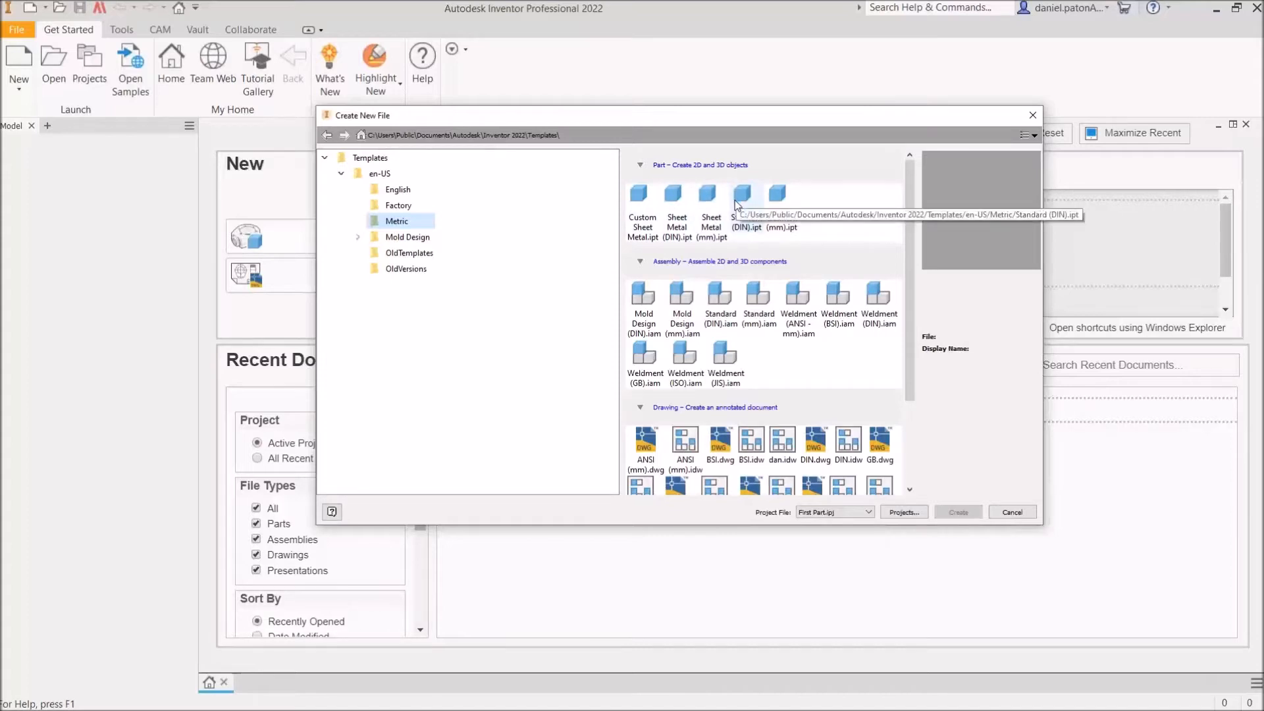
left_click(787, 232)
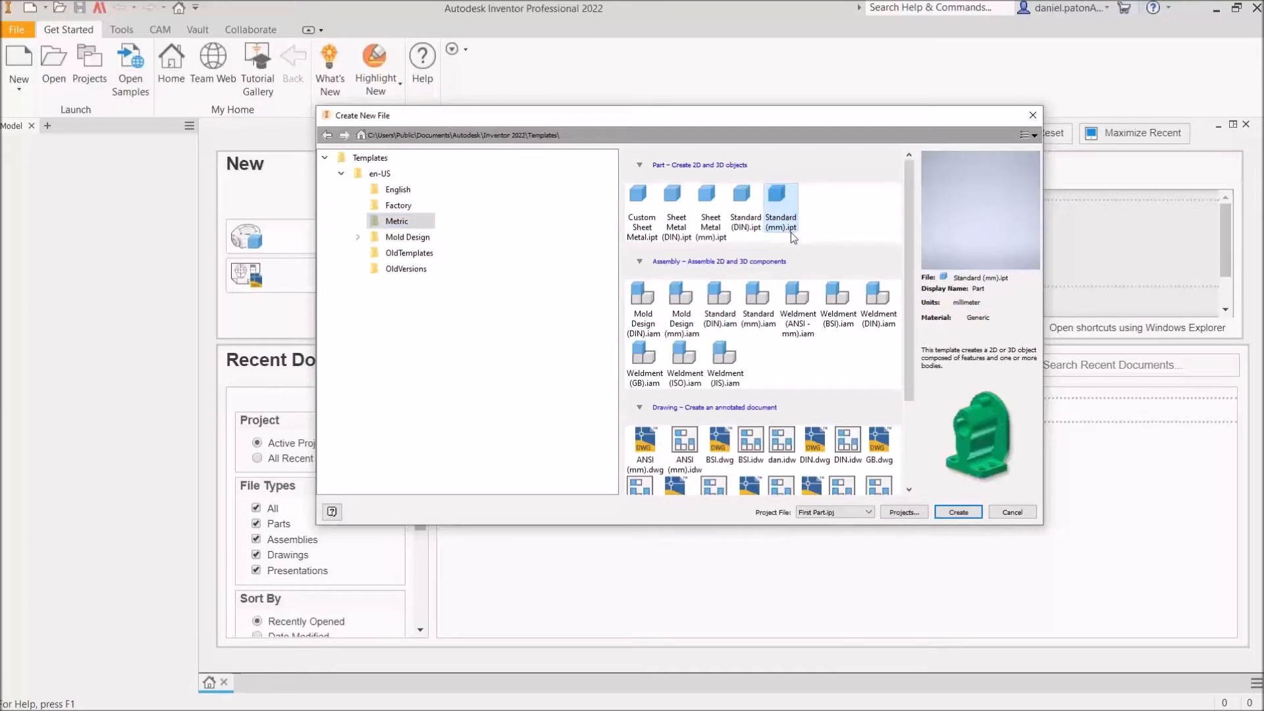
double_click(780, 196)
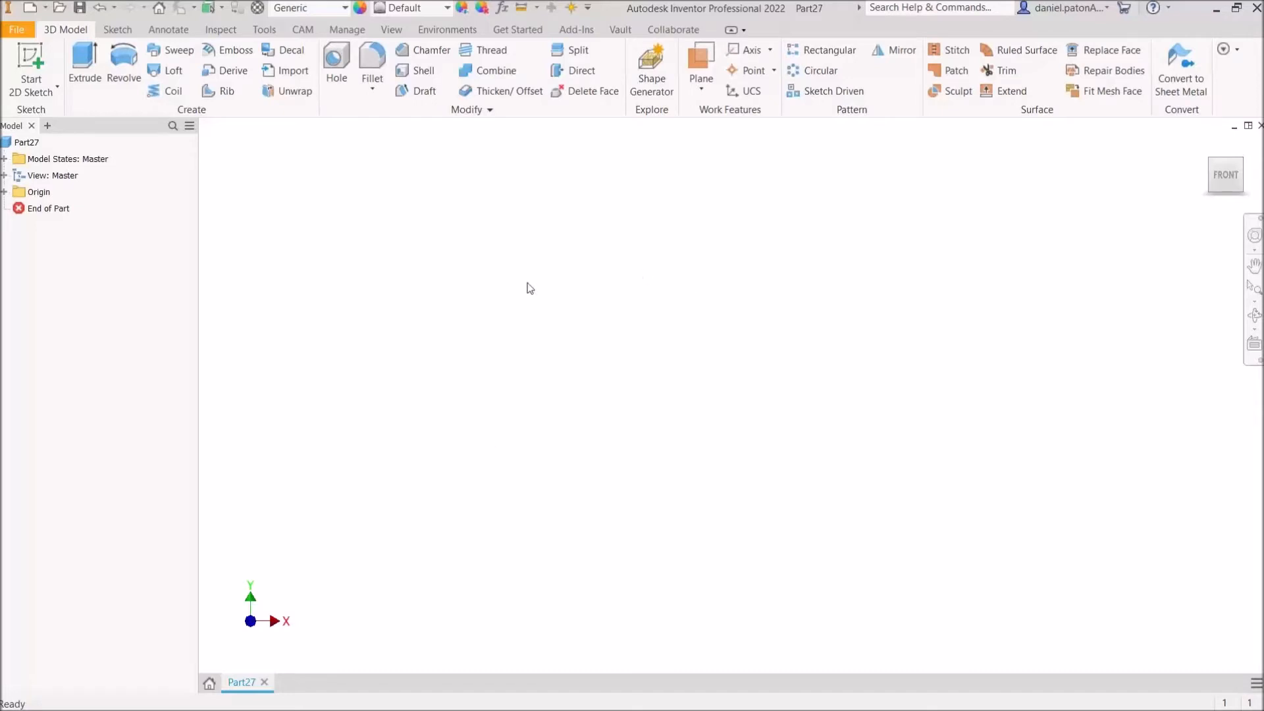
- Start a 2D sketch on the XY plane of the new part
left_click(36, 50)
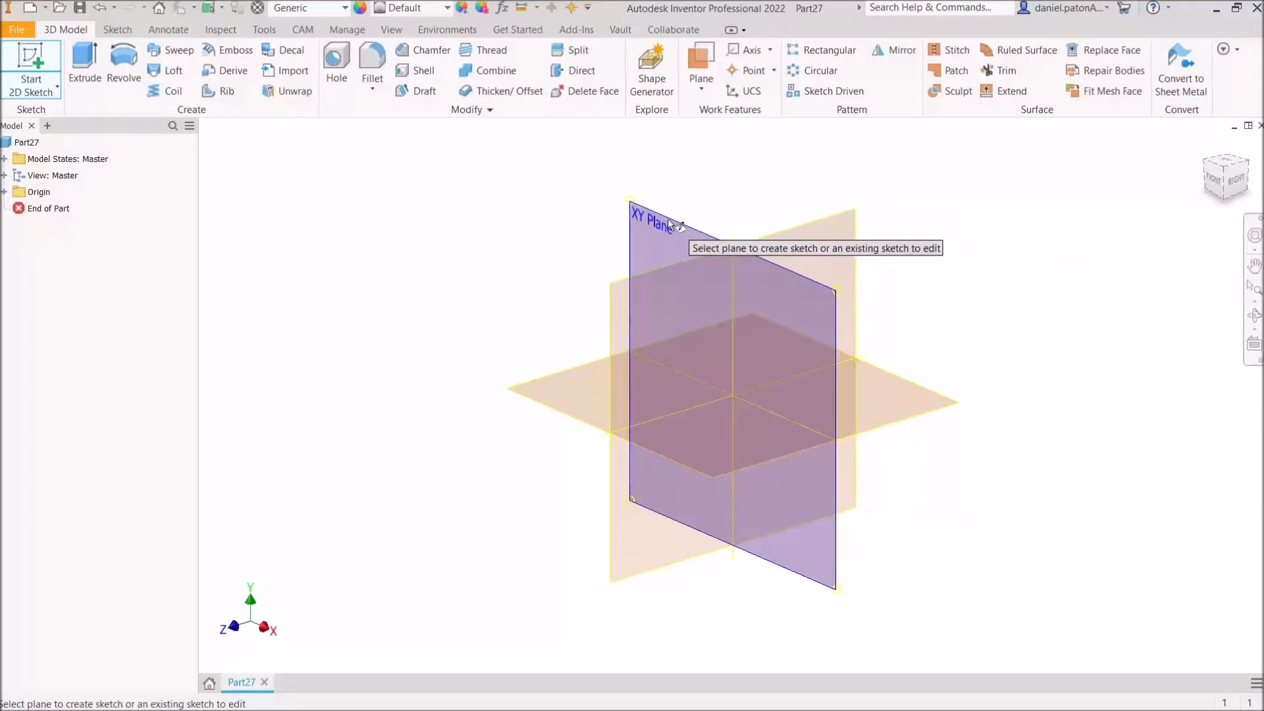
left_click(669, 224)
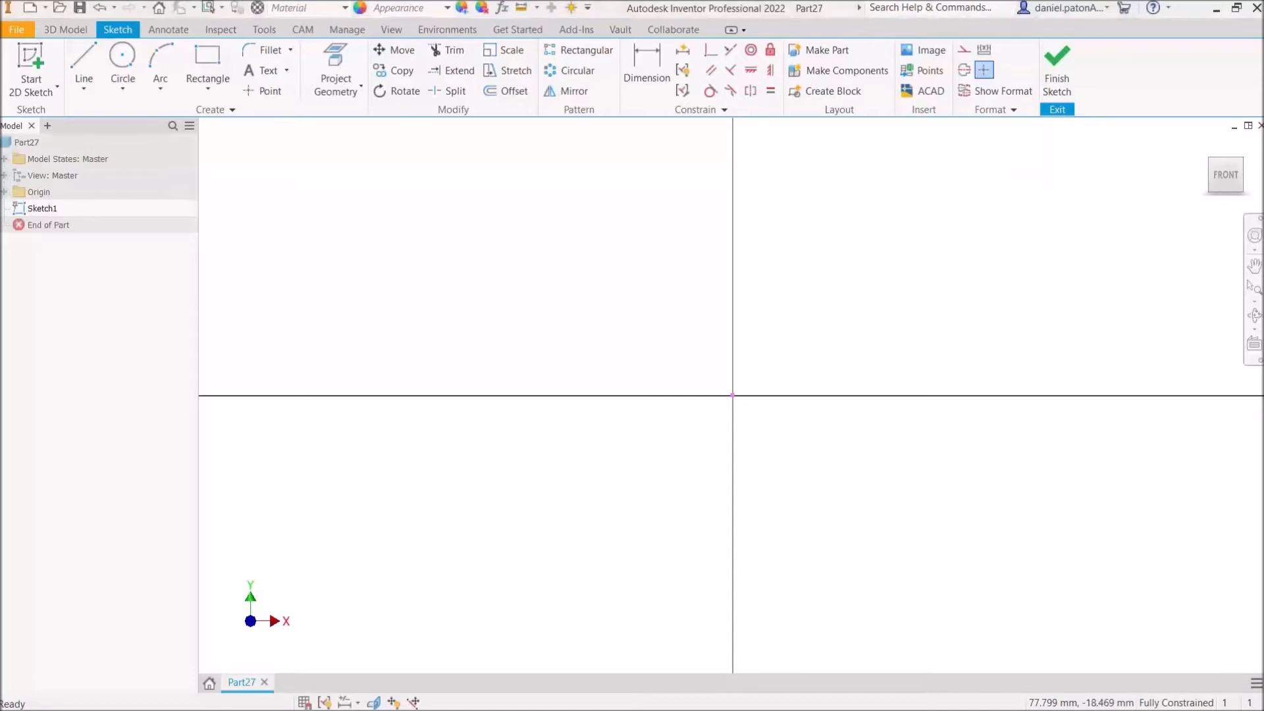
- Bring the Bracket.pdf drawing over from Adobe Acrobat Reader to review the bracket's views and dimensions alongside the empty sketch
mouse_move(1263, 79)
left_mouse_down()
mouse_move(648, 50)
mouse_move(654, 2)
left_mouse_up()
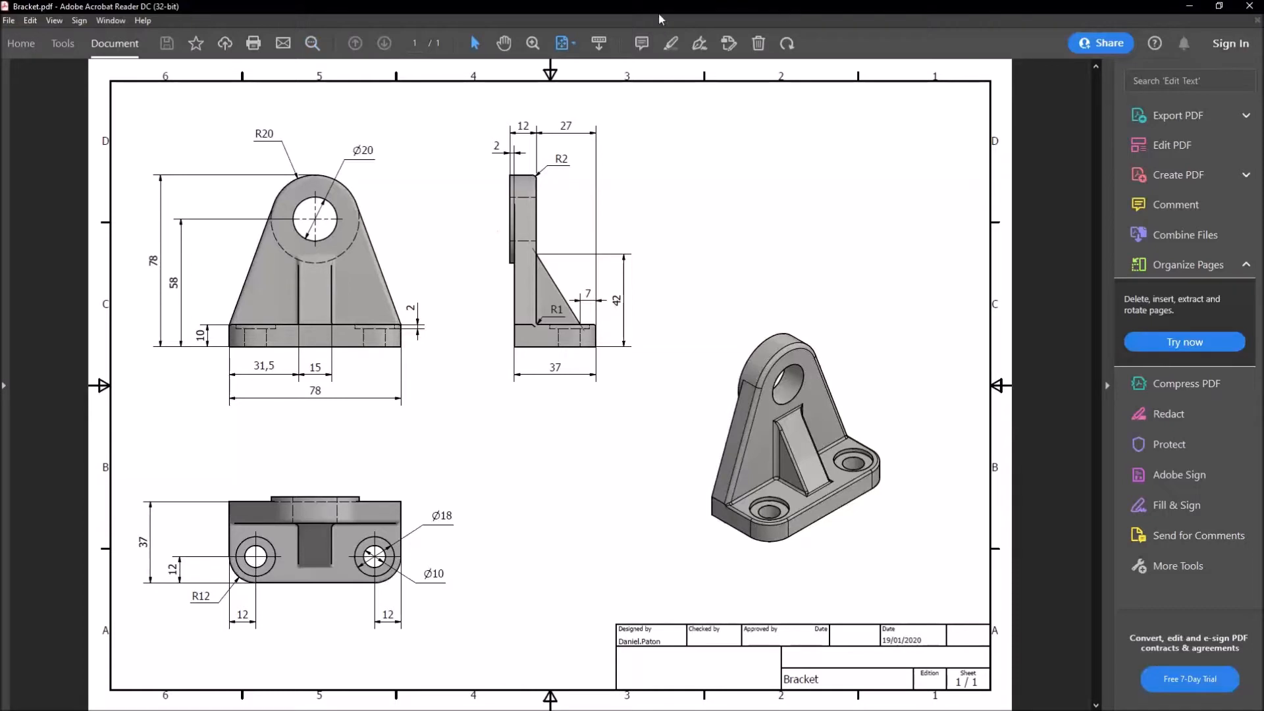
double_click(742, 8)
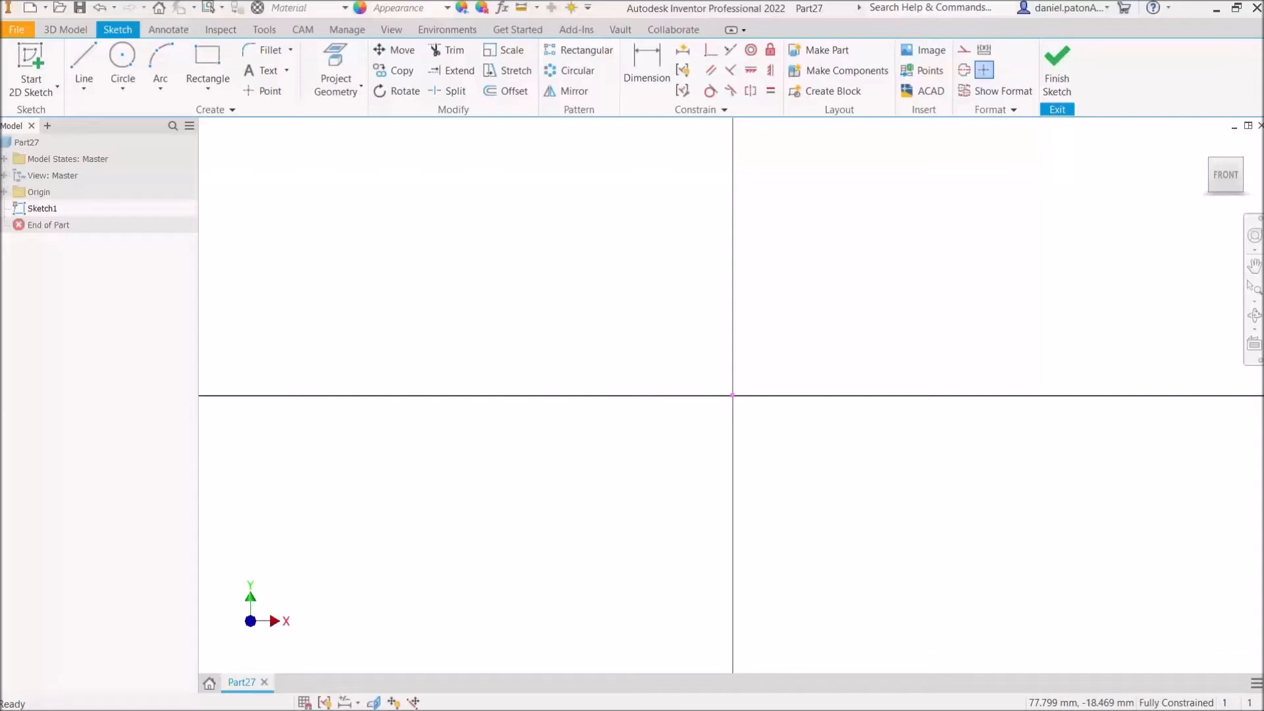
mouse_move(962, 333)
middle_mouse_down()
mouse_move(784, 384)
mouse_move(761, 349)
middle_mouse_up()
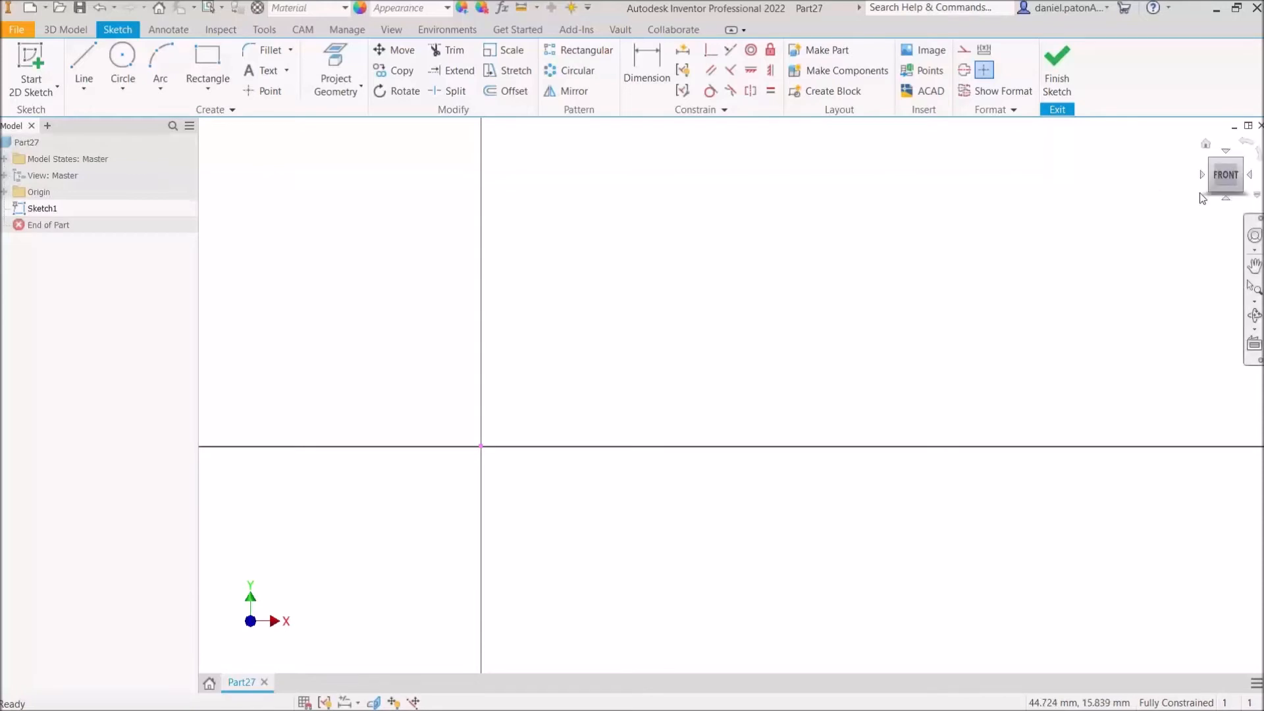
left_click(1254, 265)
left_click_drag(1263, 92, 560, 2)
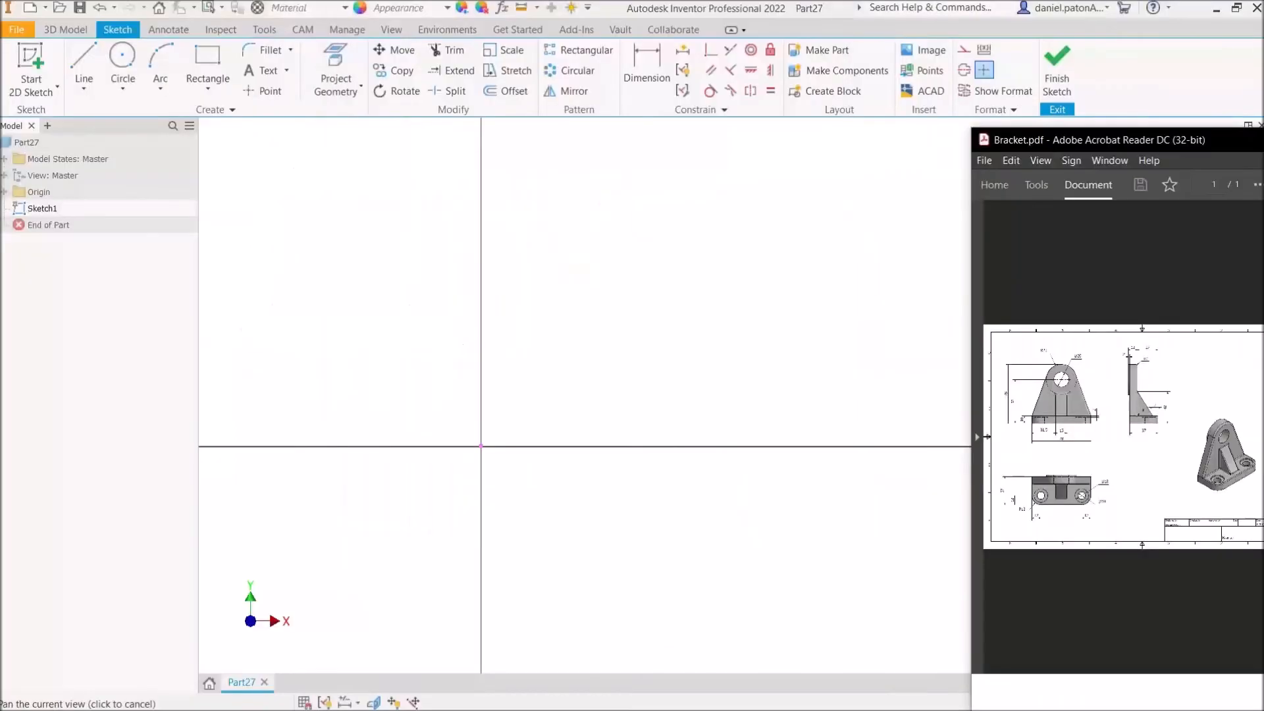
- Return to Inventor and sketch a wide, thin two-point rectangle above the X axis and clear of the origin for the bracket's base
key("alt+Tab")
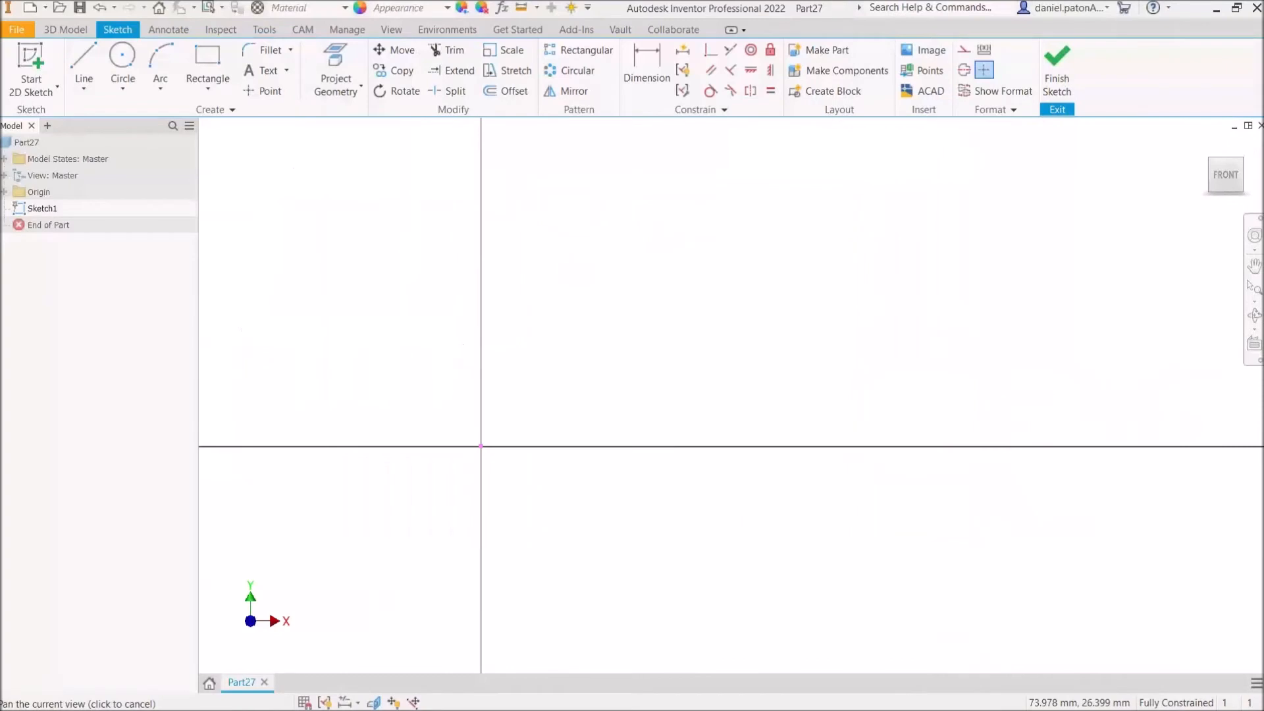
left_click(201, 63)
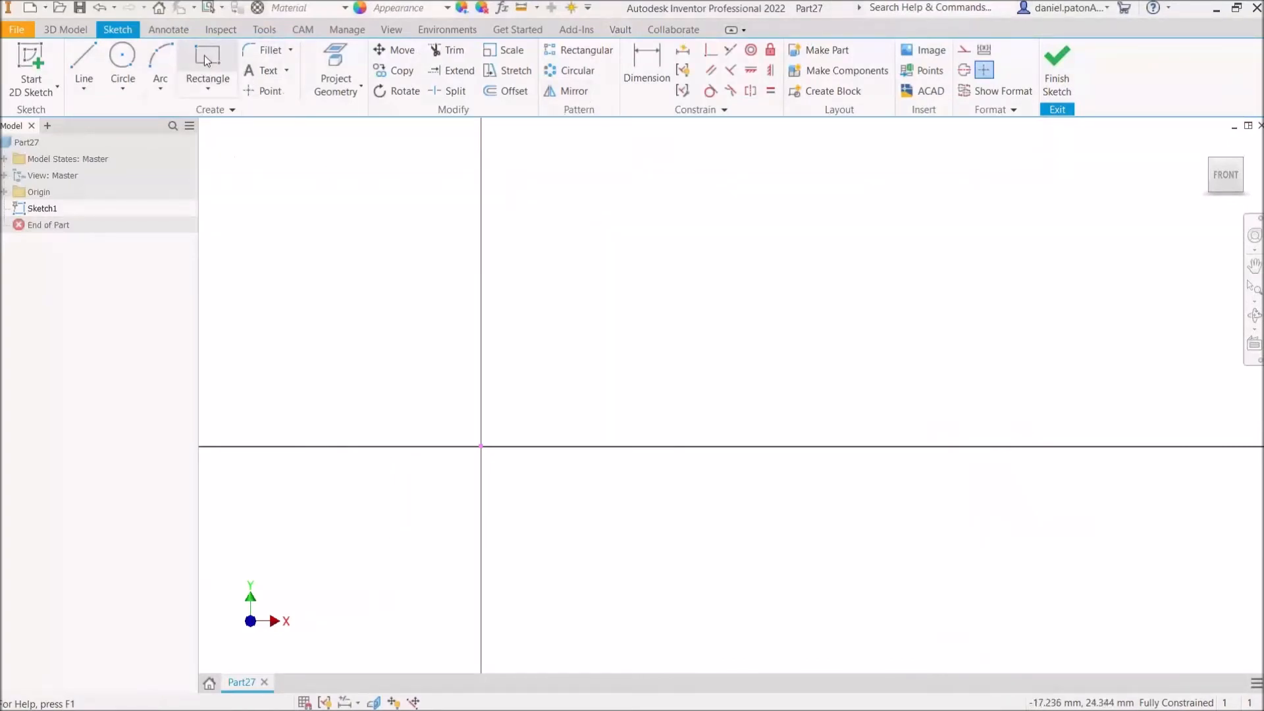
middle_click_drag(813, 260, 813, 275)
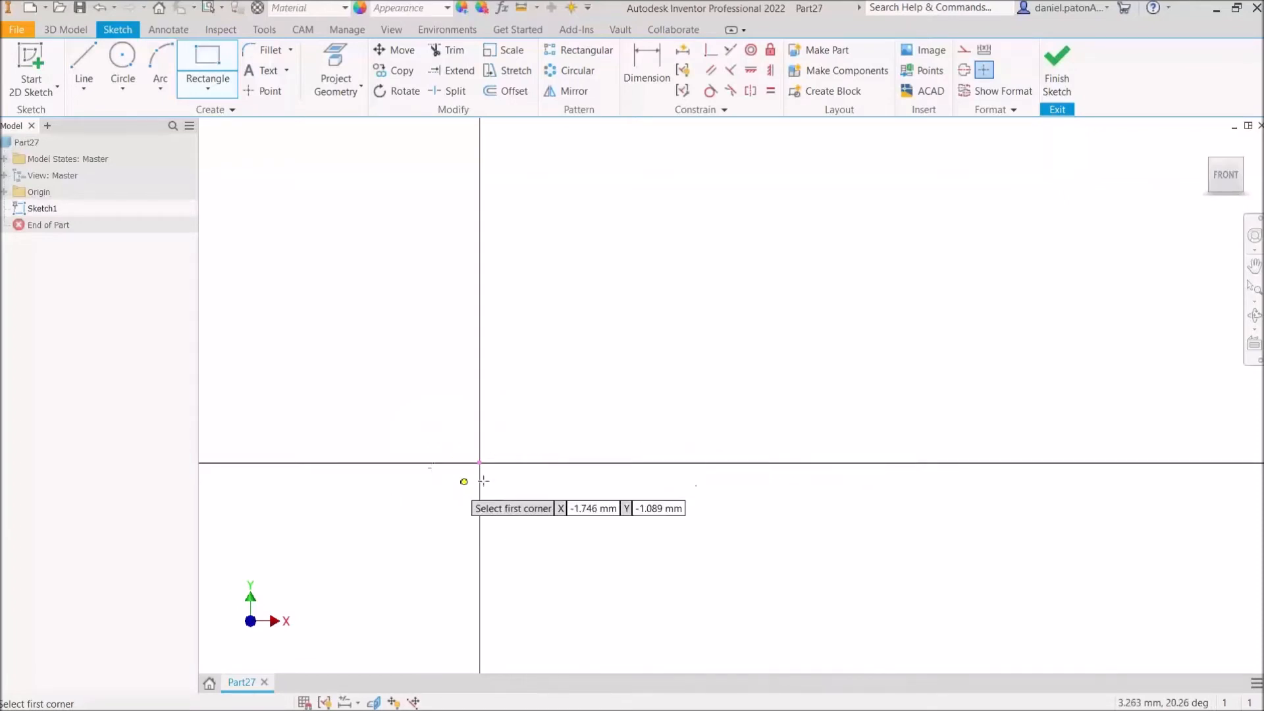
middle_click_drag(762, 432, 568, 488)
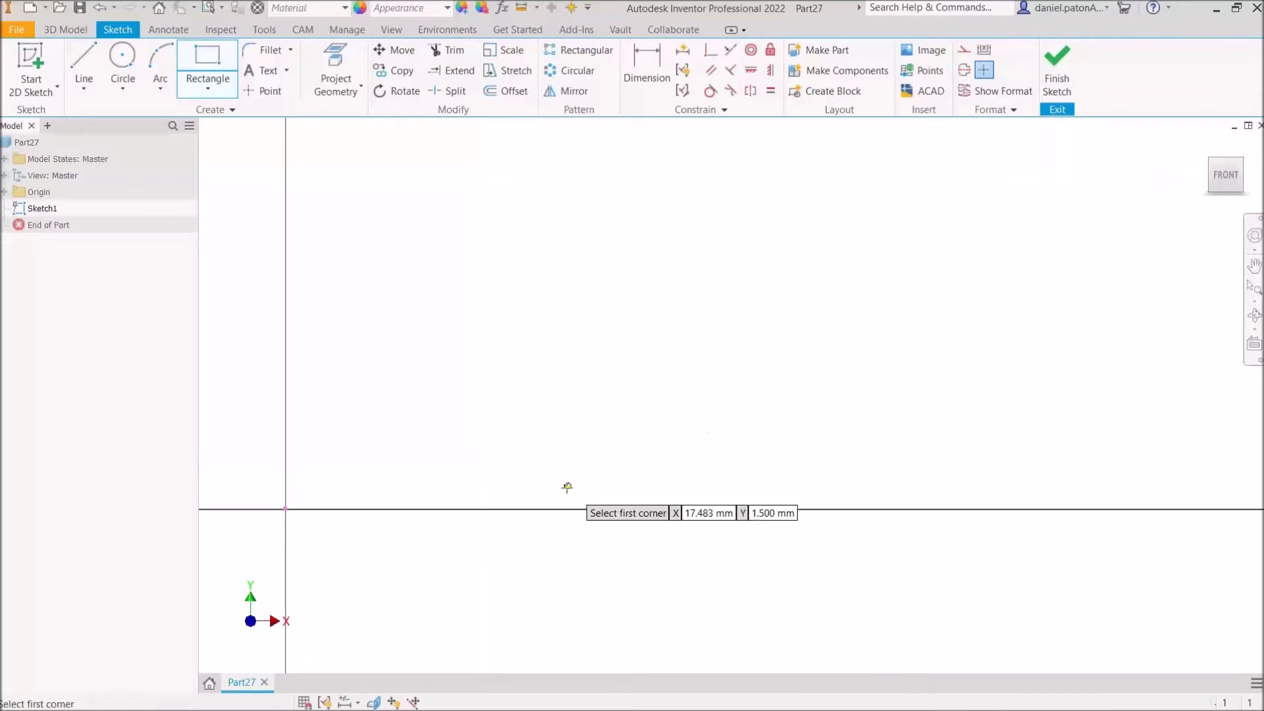
left_click(501, 463)
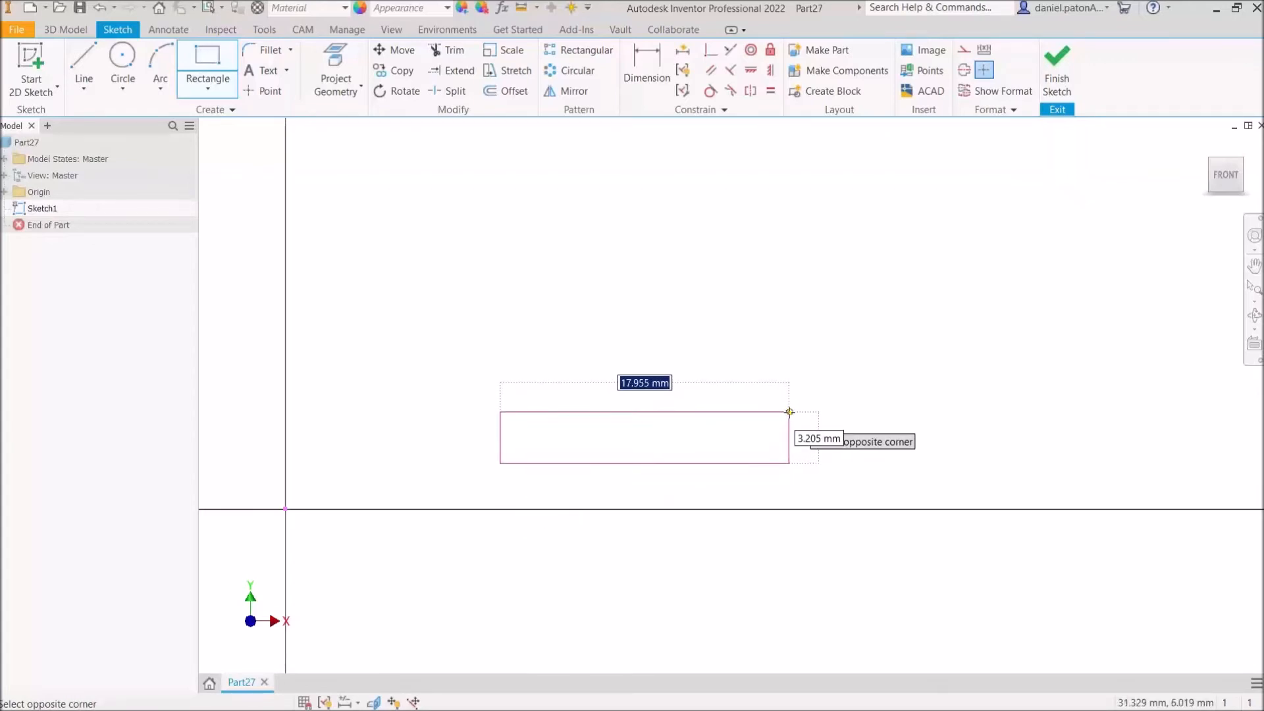
left_click(840, 416)
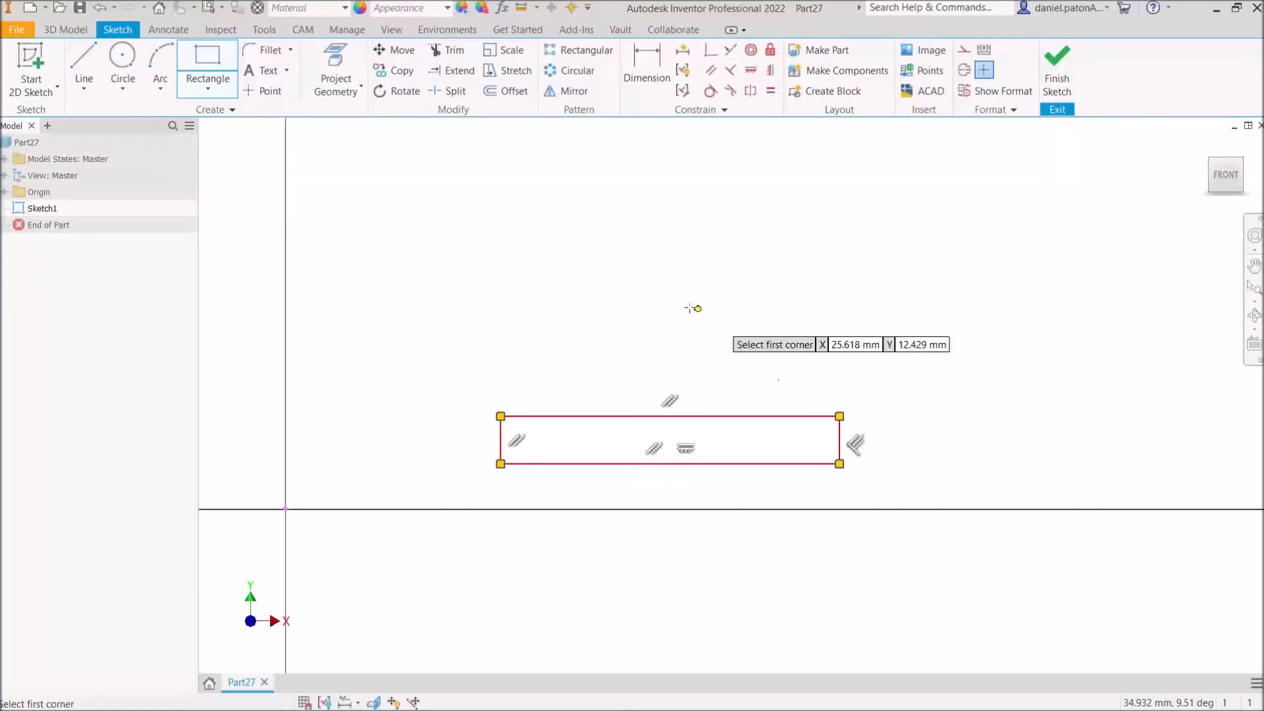
- Sketch a circle centred above the middle of the base rectangle for the bracket's rounded head
middle_click_drag(723, 366, 723, 429)
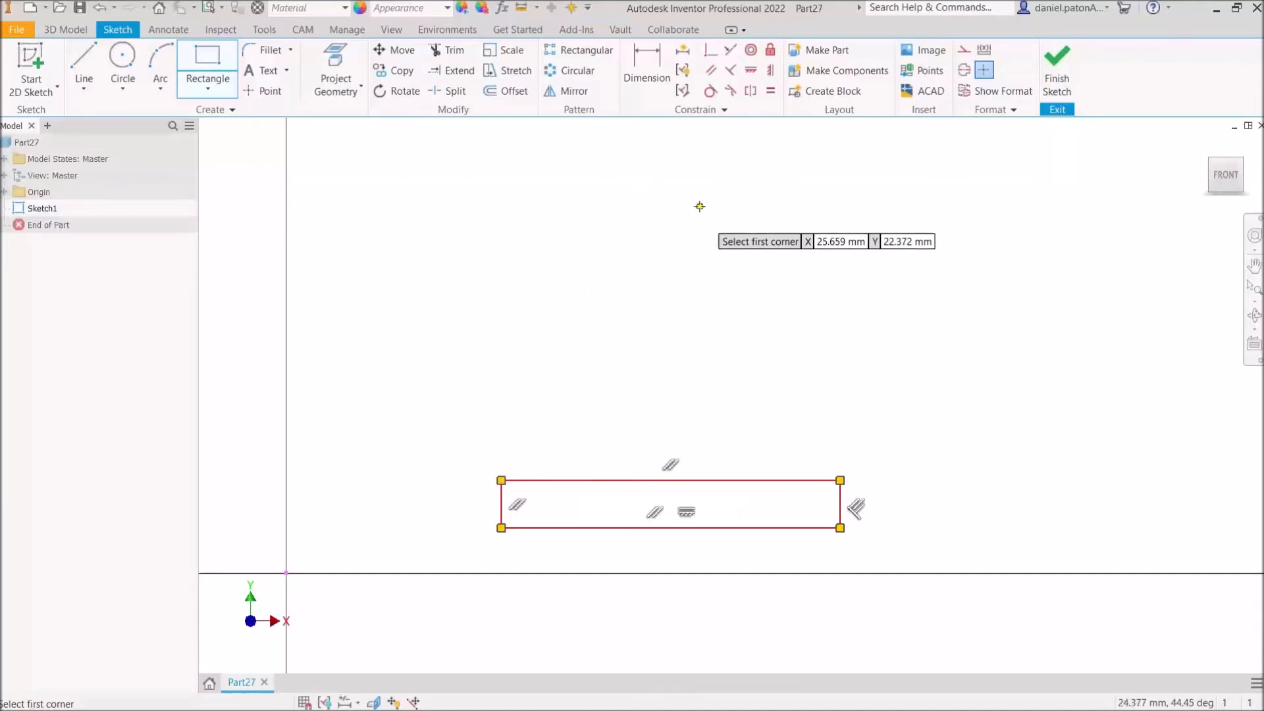
left_click(123, 60)
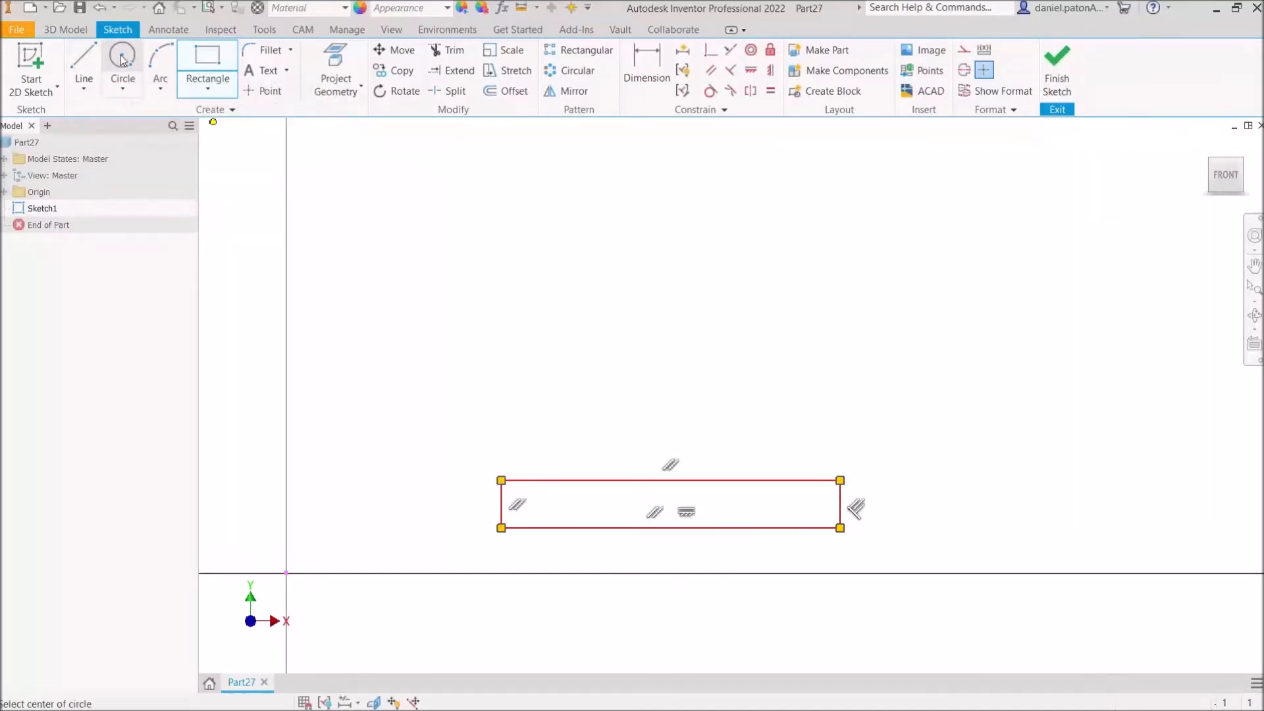
left_click(670, 265)
left_click(679, 210)
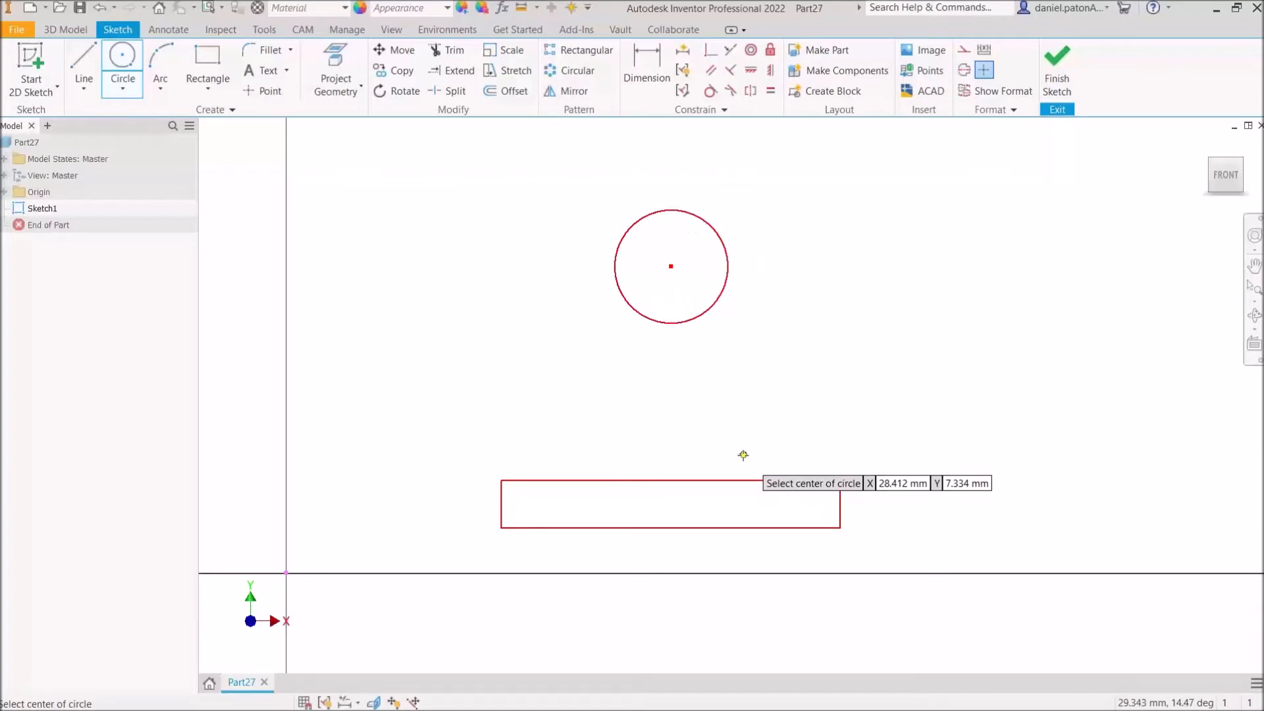
- Draw two slanted lines joining the base rectangle's upper corners to the corresponding sides of the circle
left_click(84, 60)
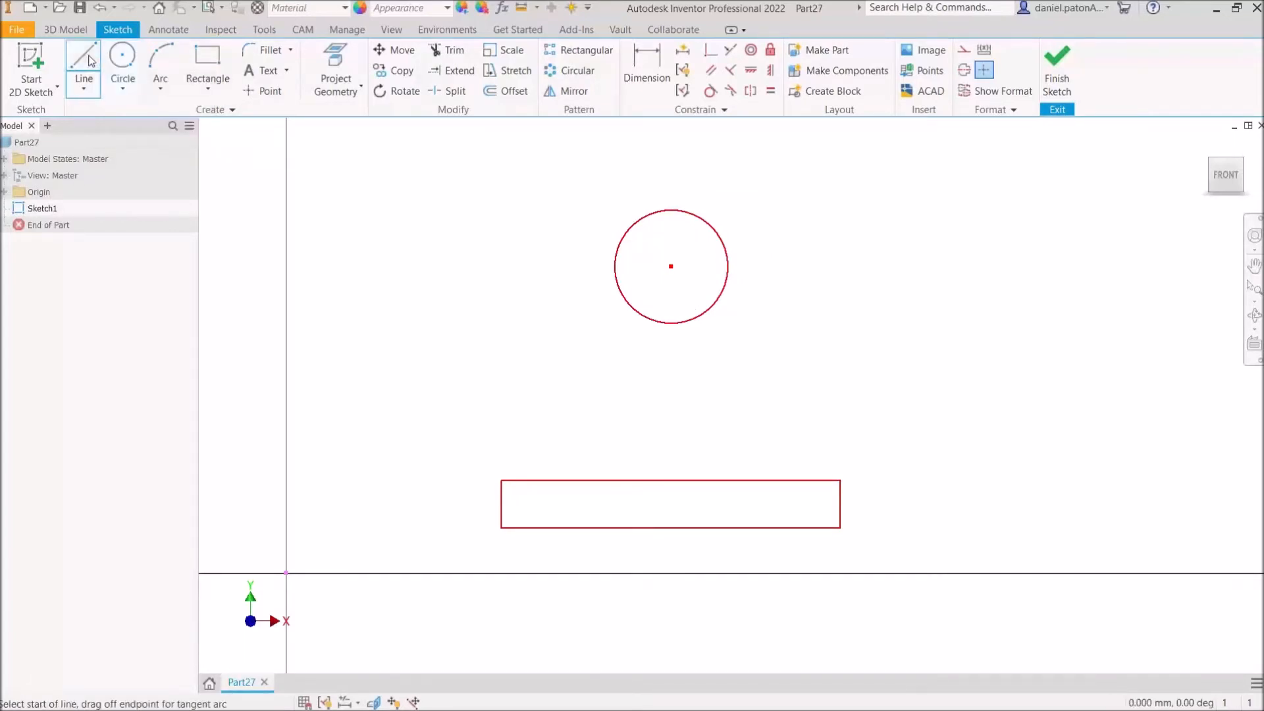
left_click(502, 480)
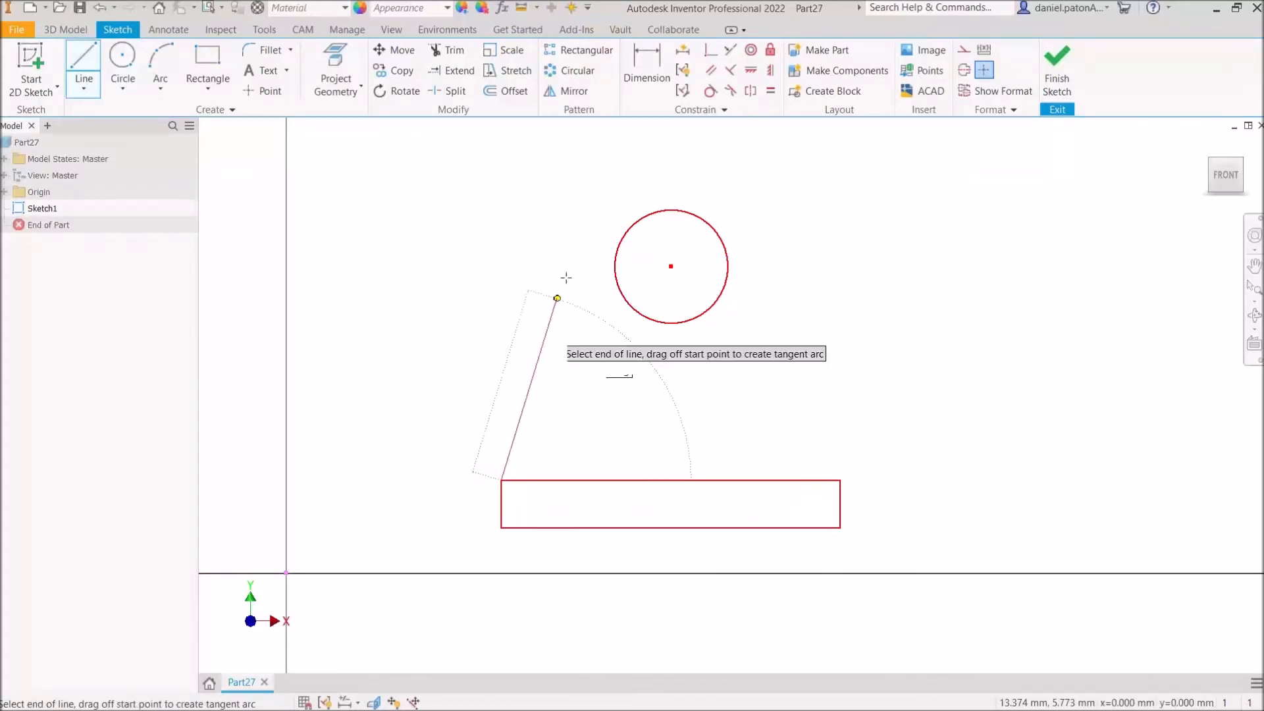
left_click(616, 255)
left_click(841, 480)
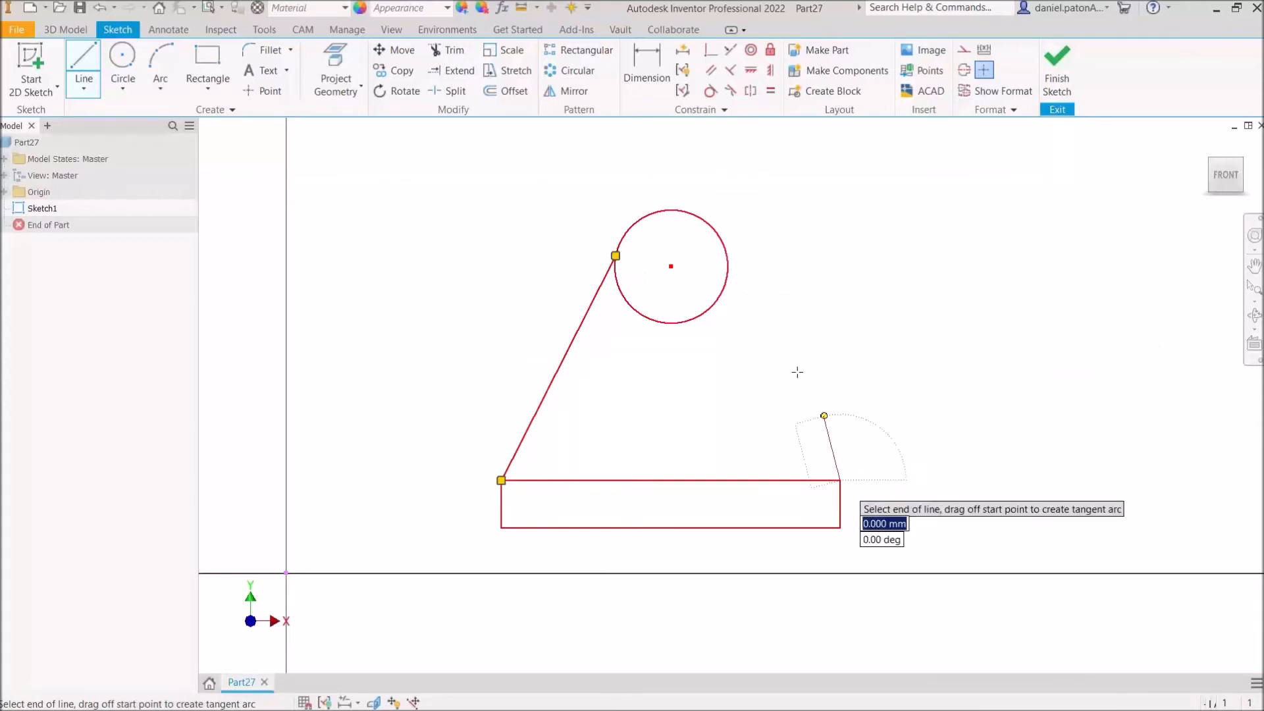
left_click(728, 267)
right_click(808, 279)
left_click(849, 276)
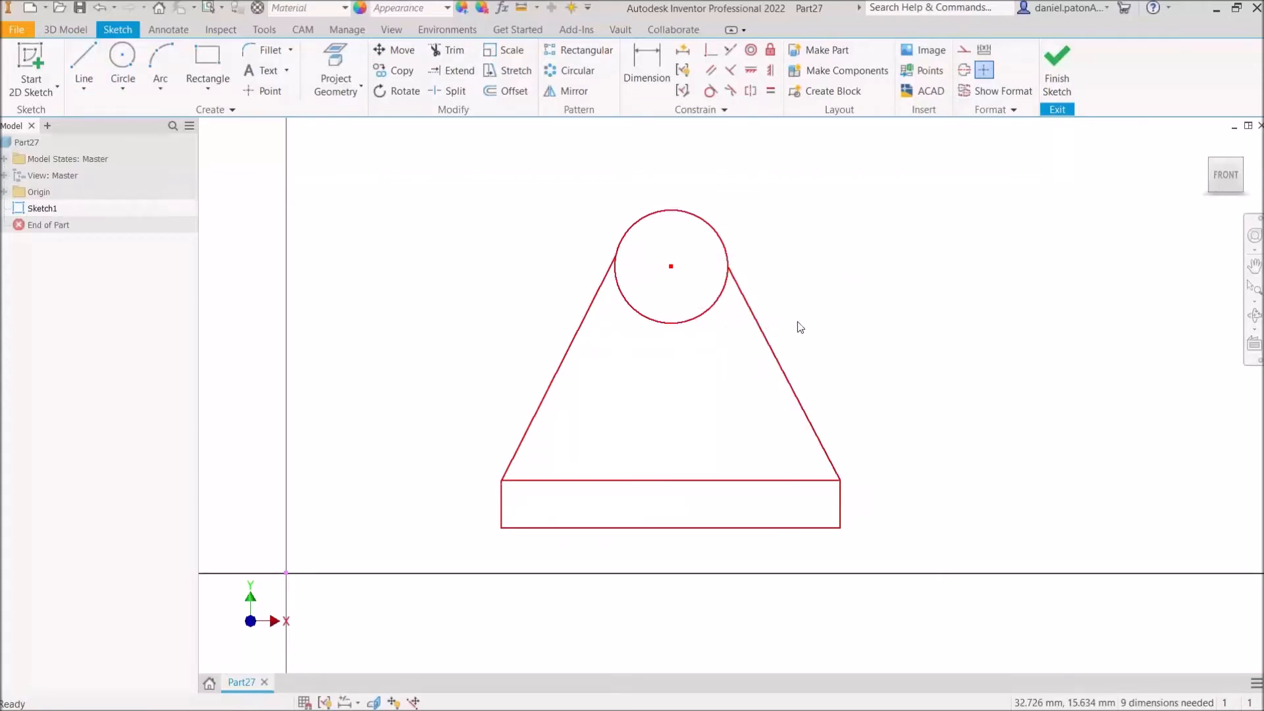
- Bring Bracket.pdf alongside the sketch to compare its front view and dimensions with the drawn outline
left_click_drag(1263, 5, 1025, 86)
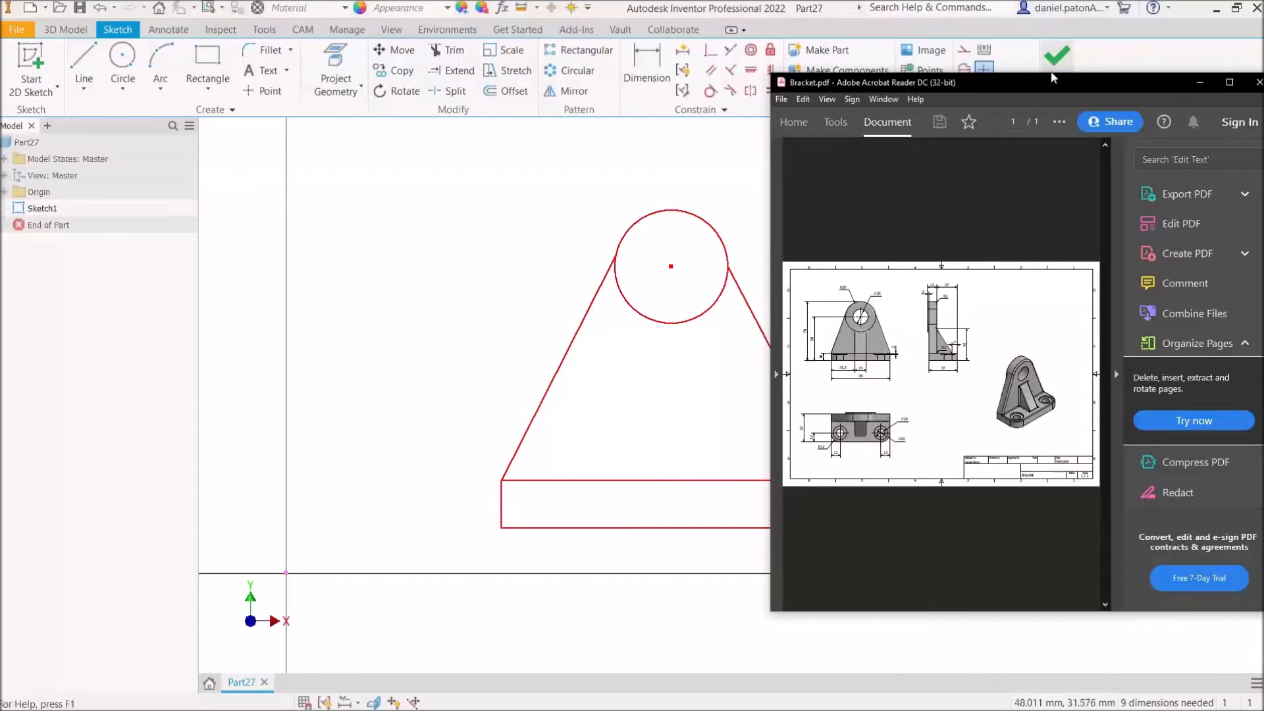
left_click_drag(1072, 84, 1263, 143)
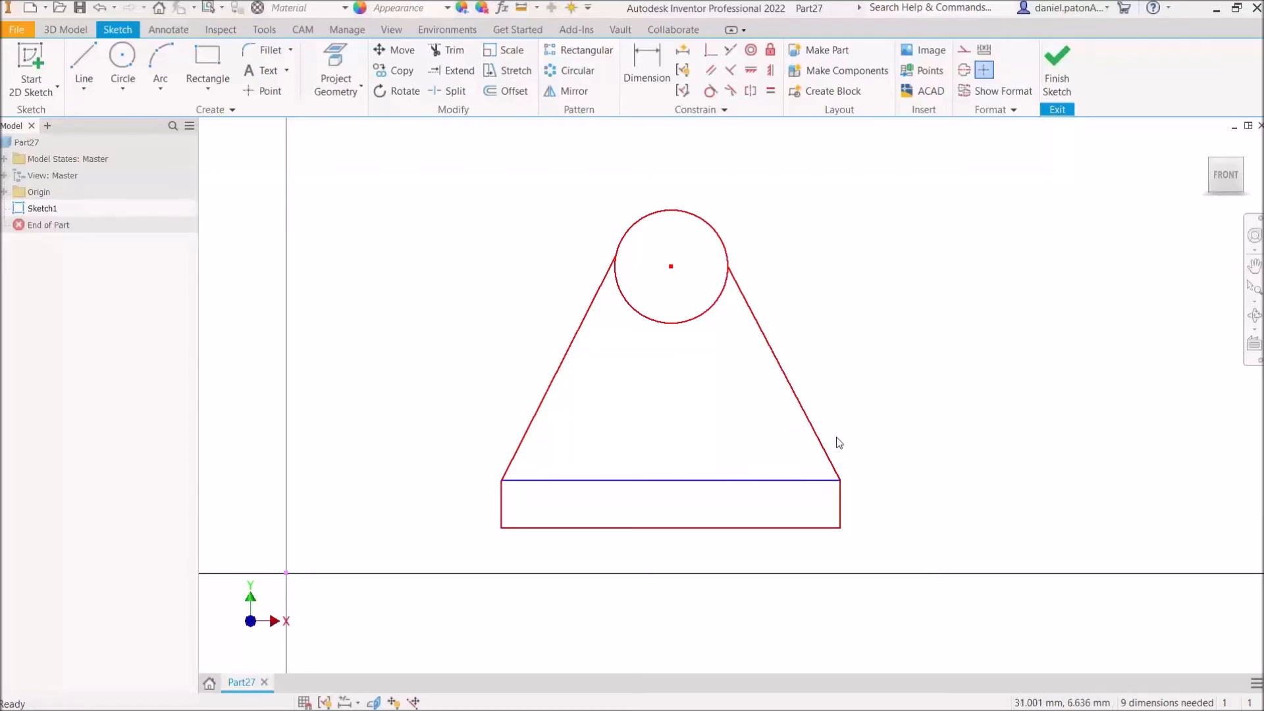
- Test the outline's freedom by moving the base's short edge, undoing that change, and shifting the two slanted lines
left_click_drag(841, 500, 869, 495)
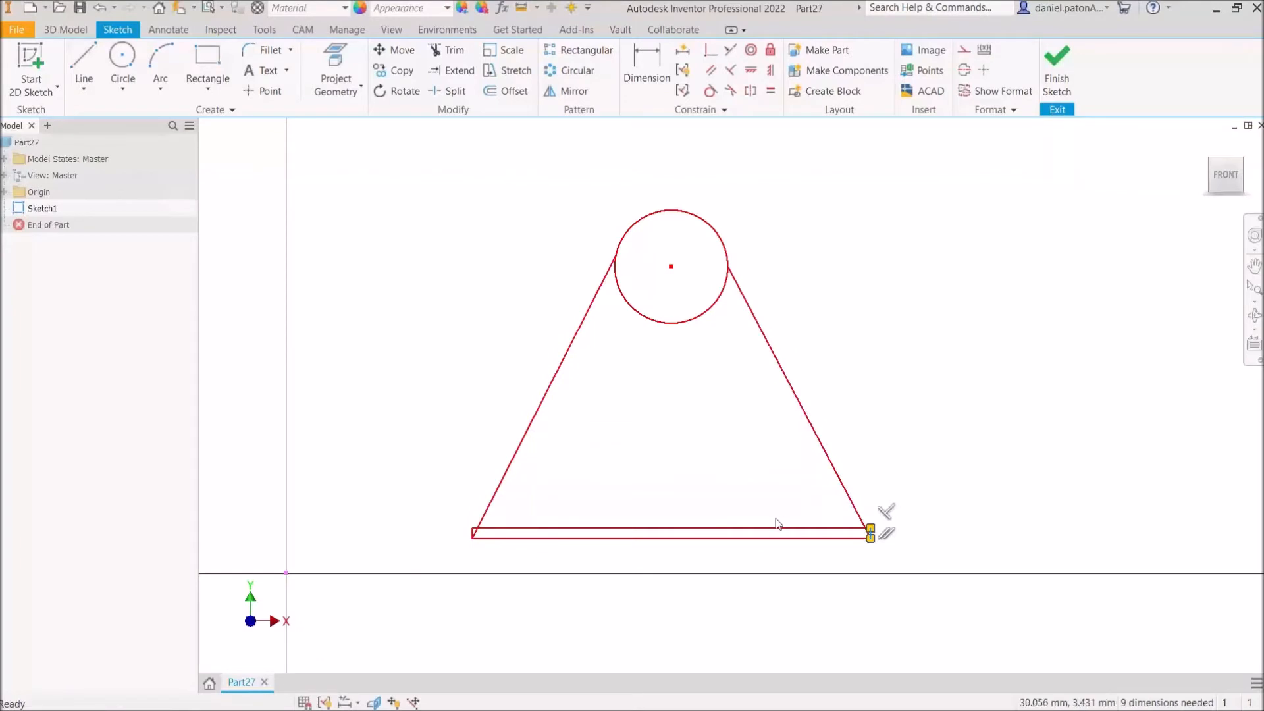
key("ctrl+z")
mouse_move(796, 385)
left_mouse_down()
mouse_move(881, 354)
mouse_move(747, 387)
mouse_move(849, 389)
left_mouse_up()
key("Escape")
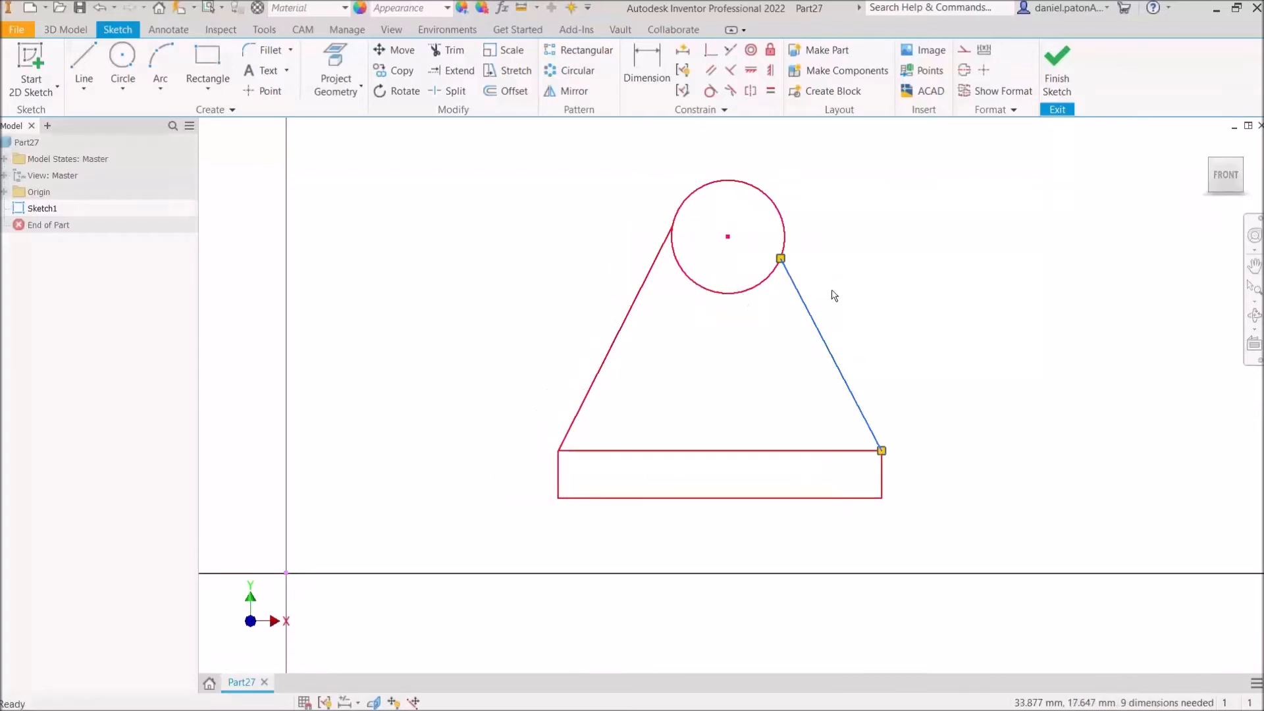
mouse_move(650, 274)
left_mouse_down()
mouse_move(615, 261)
mouse_move(630, 280)
left_mouse_up()
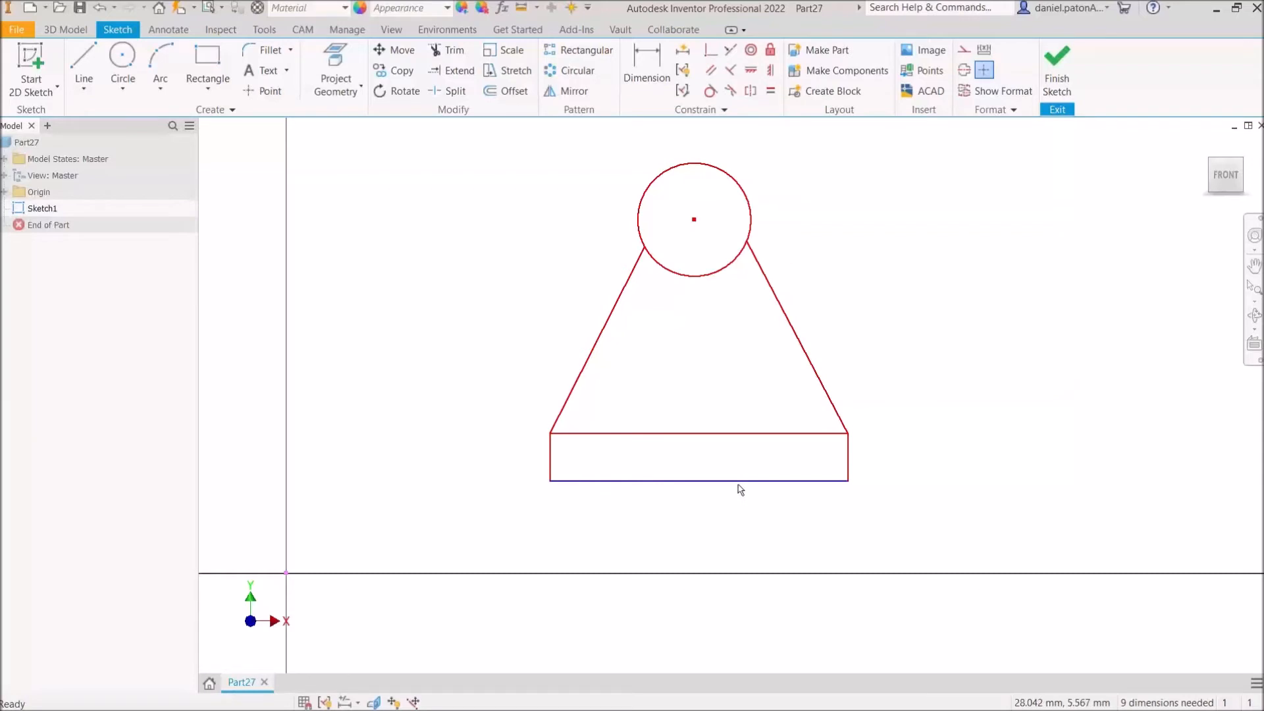
- Dimension the base rectangle's lower edge to a length of 78 mm
left_click(653, 88)
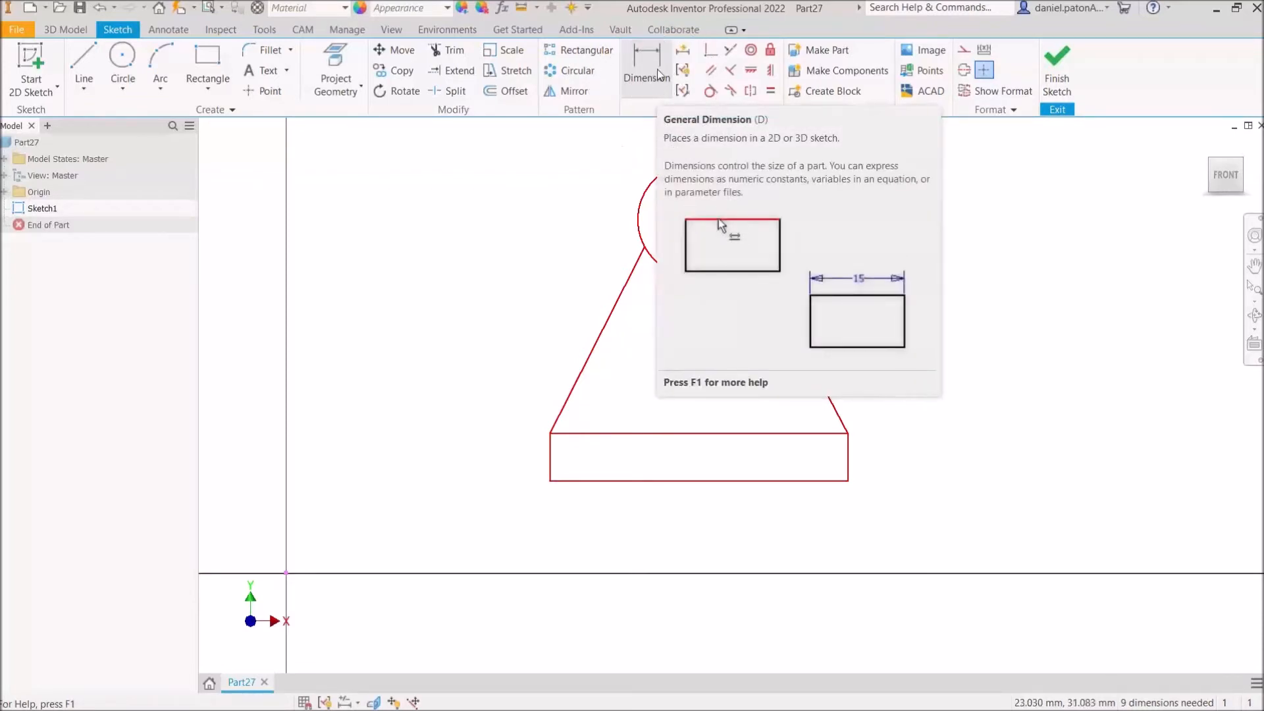
left_click(654, 67)
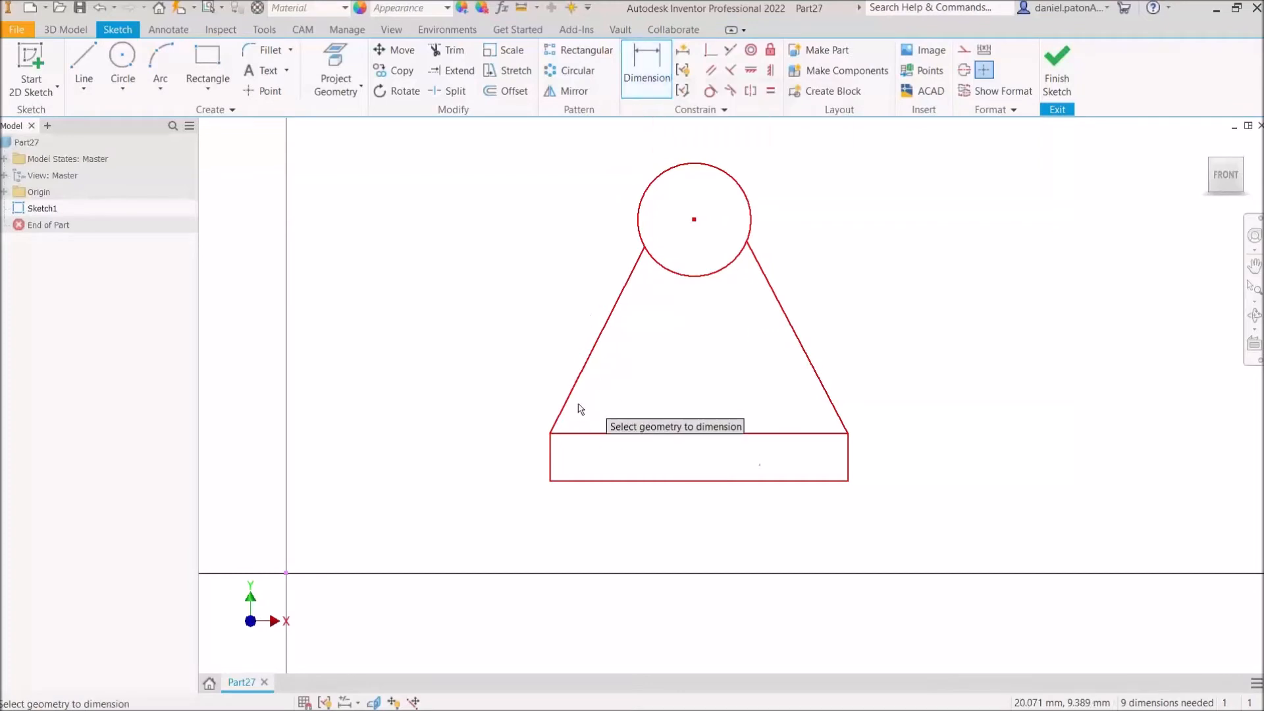
left_click(588, 482)
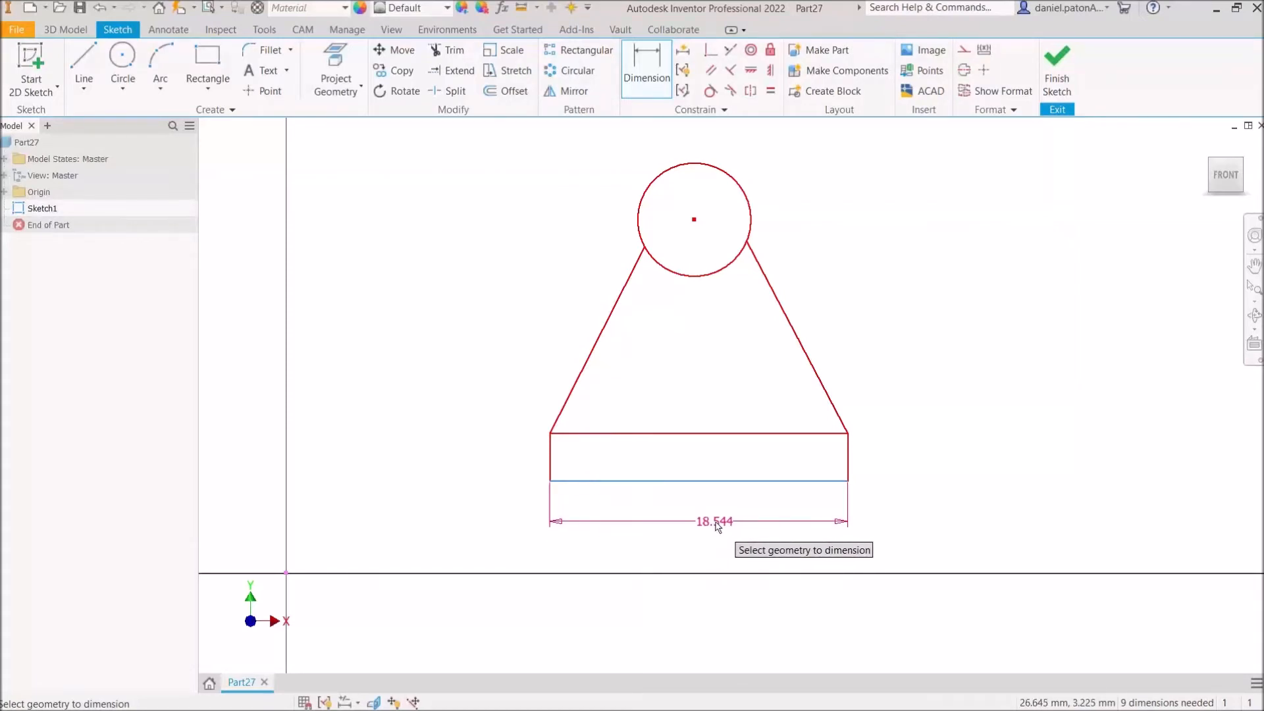
left_click(711, 526)
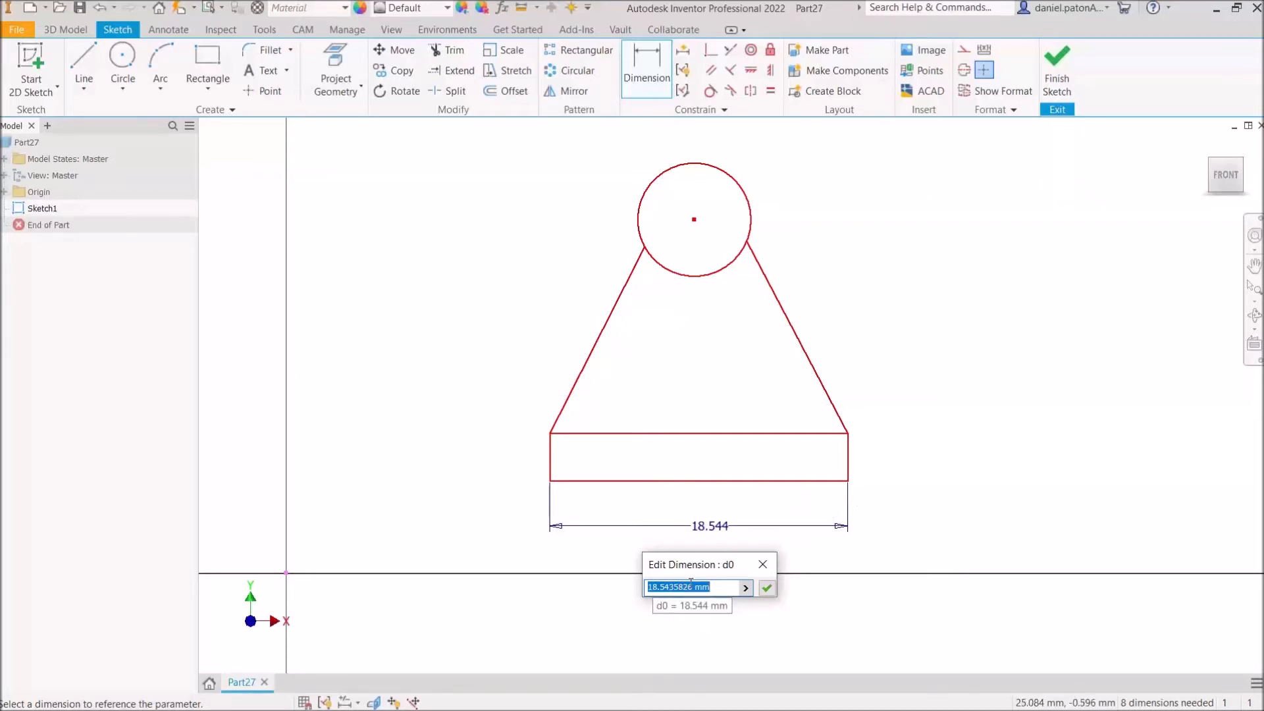
type("78")
key("Return")
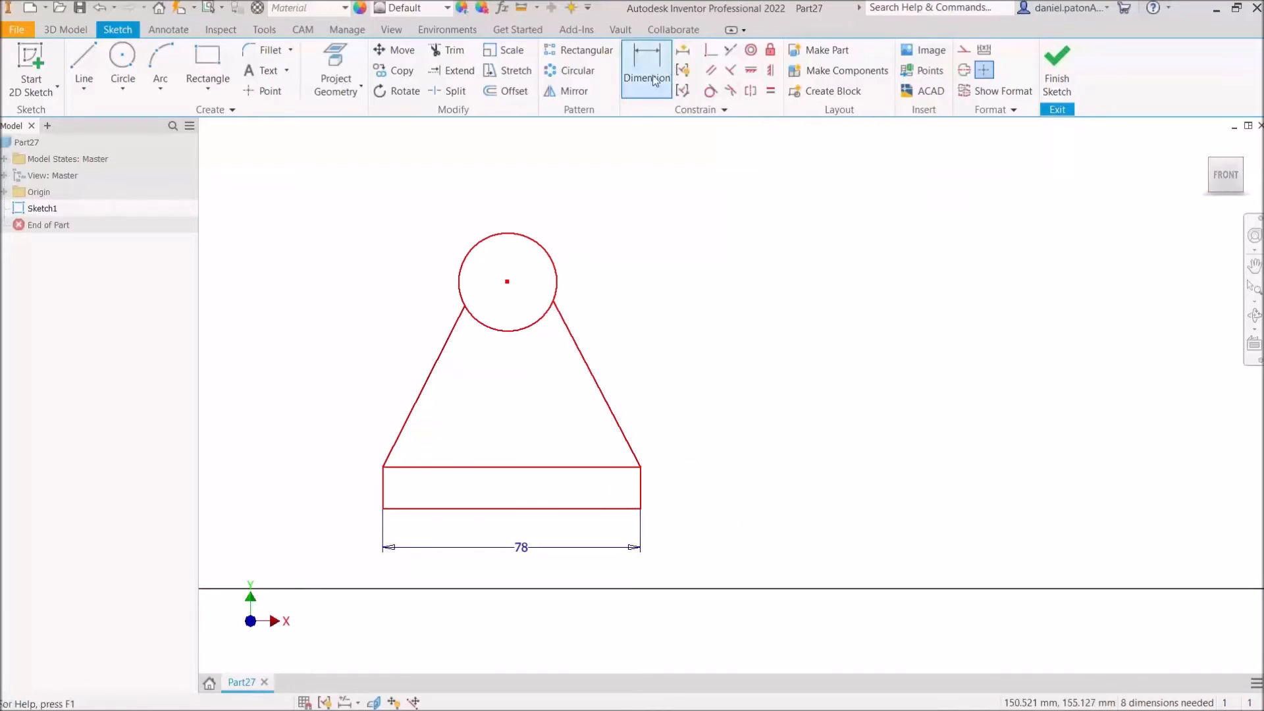
- Dimension the overall height from the base's lower edge to the top of the circle as 78 mm
left_click(486, 509)
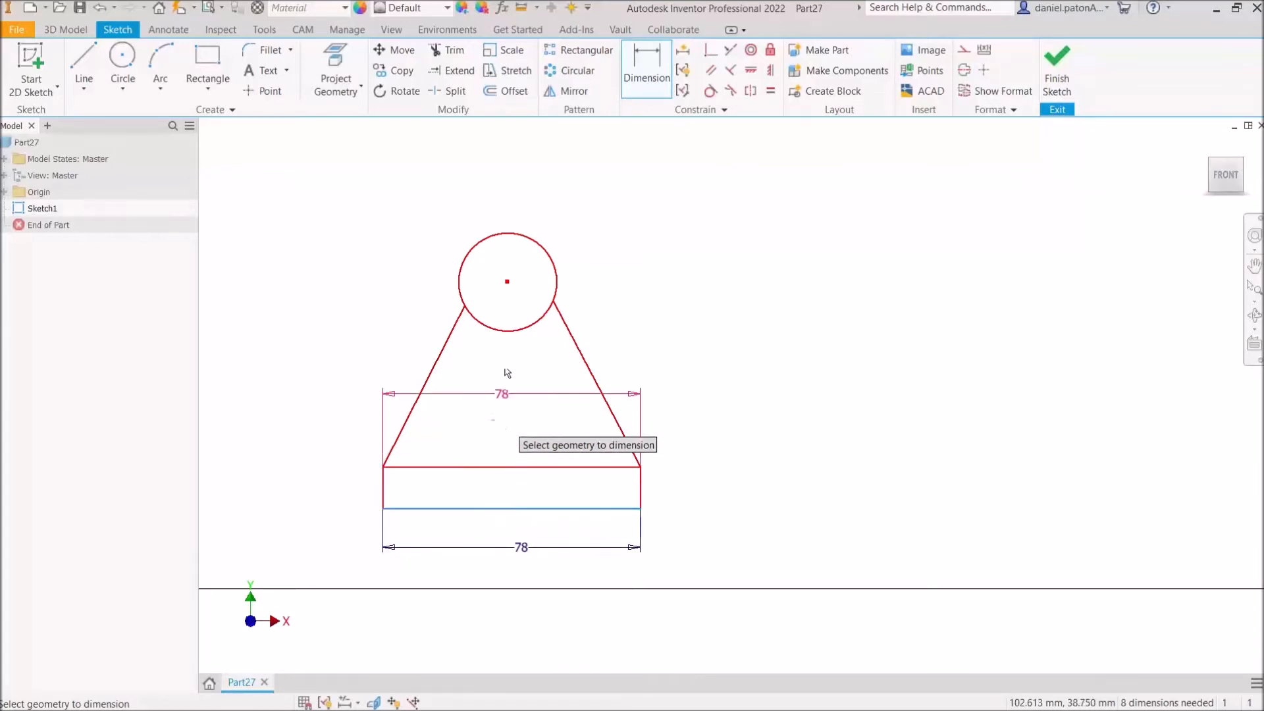
left_click(510, 236)
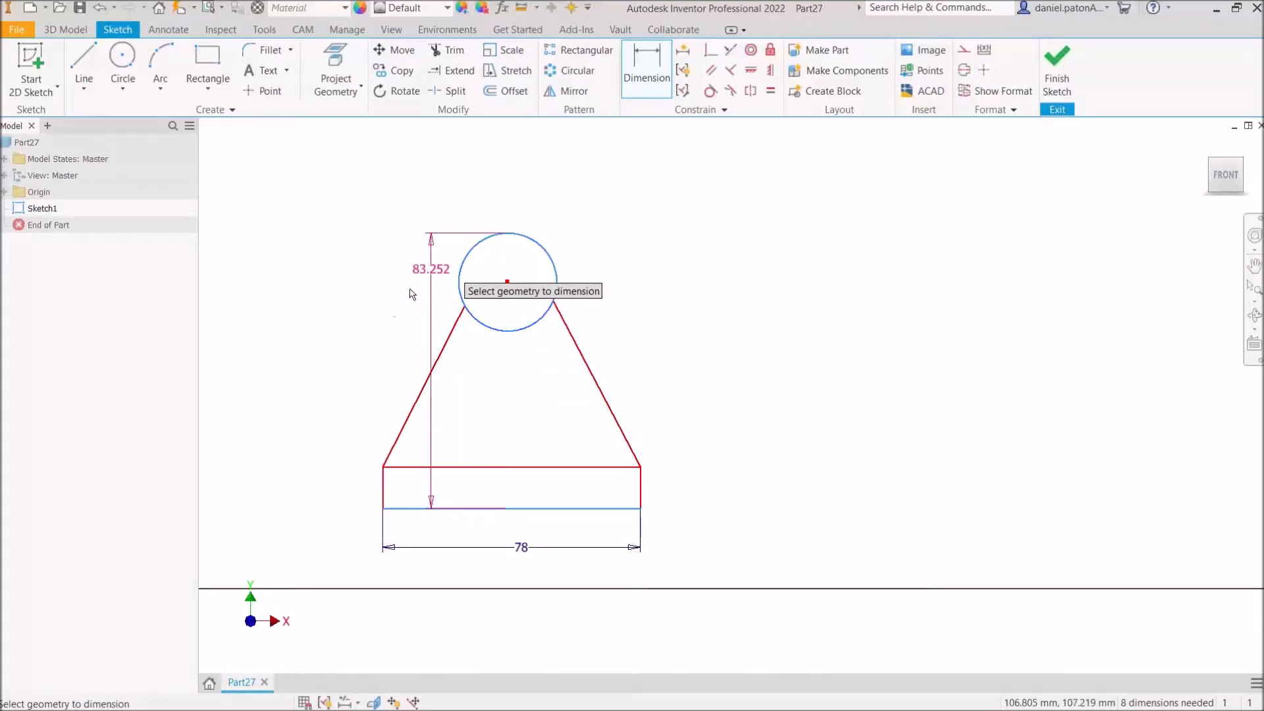
left_click(297, 372)
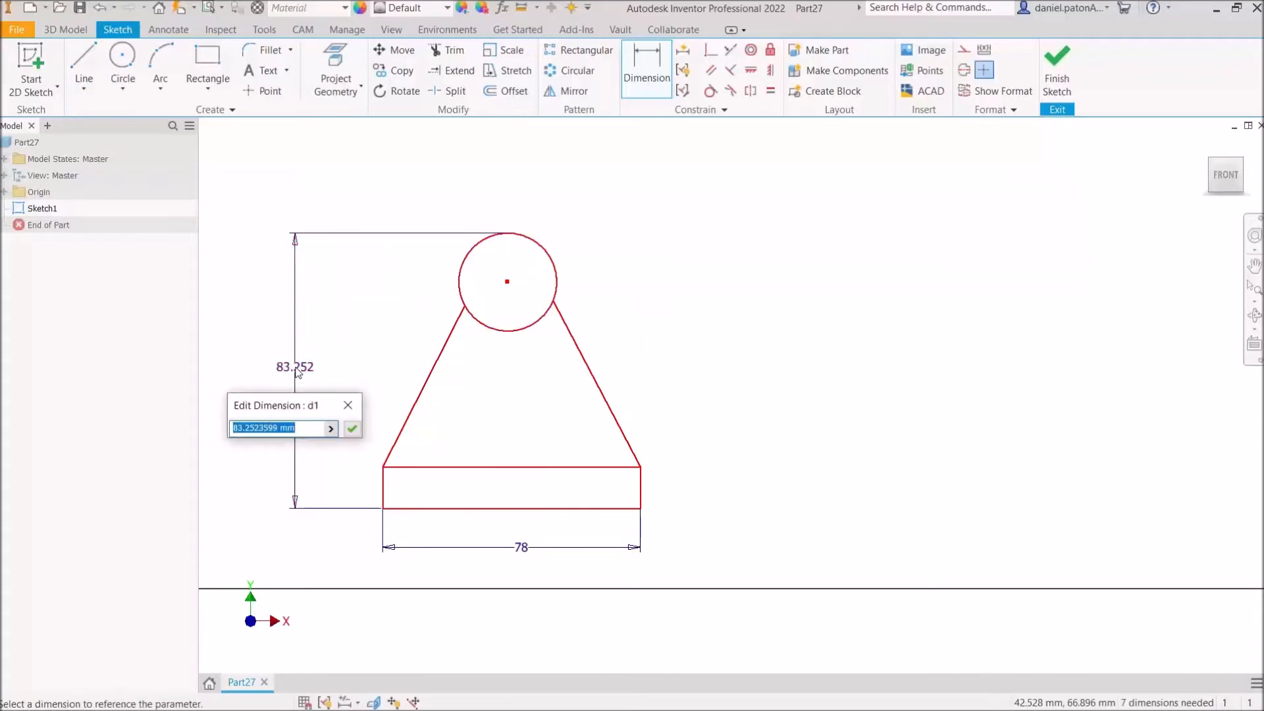
type("78")
key("Return")
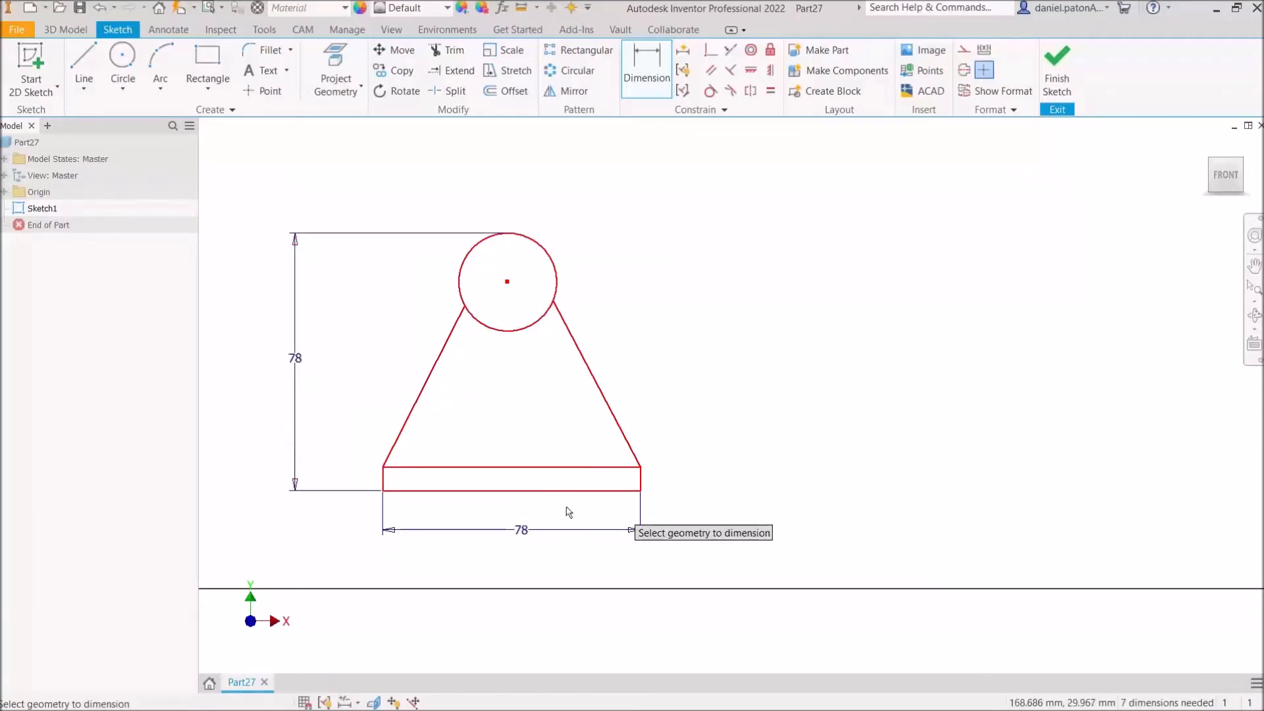
- Dimension the base rectangle's height as 10 mm and leave the Dimension command
left_click(434, 474)
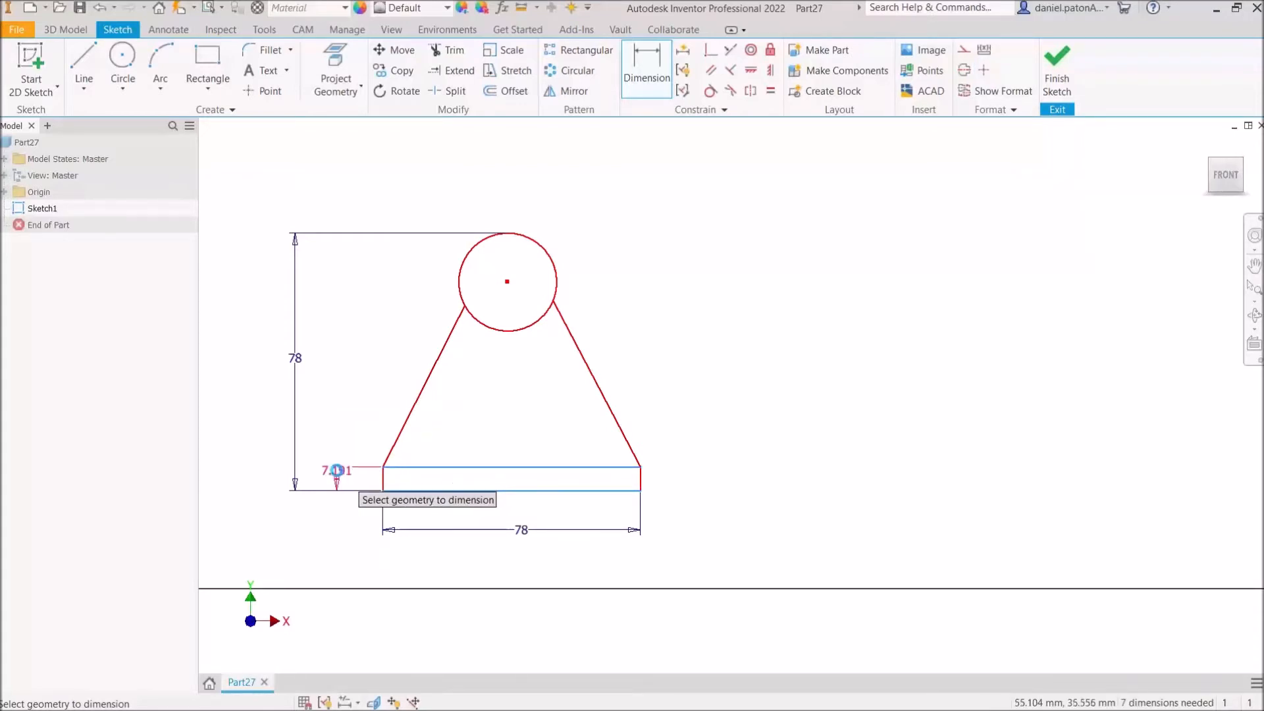
left_click(338, 473)
type("10")
key("Return")
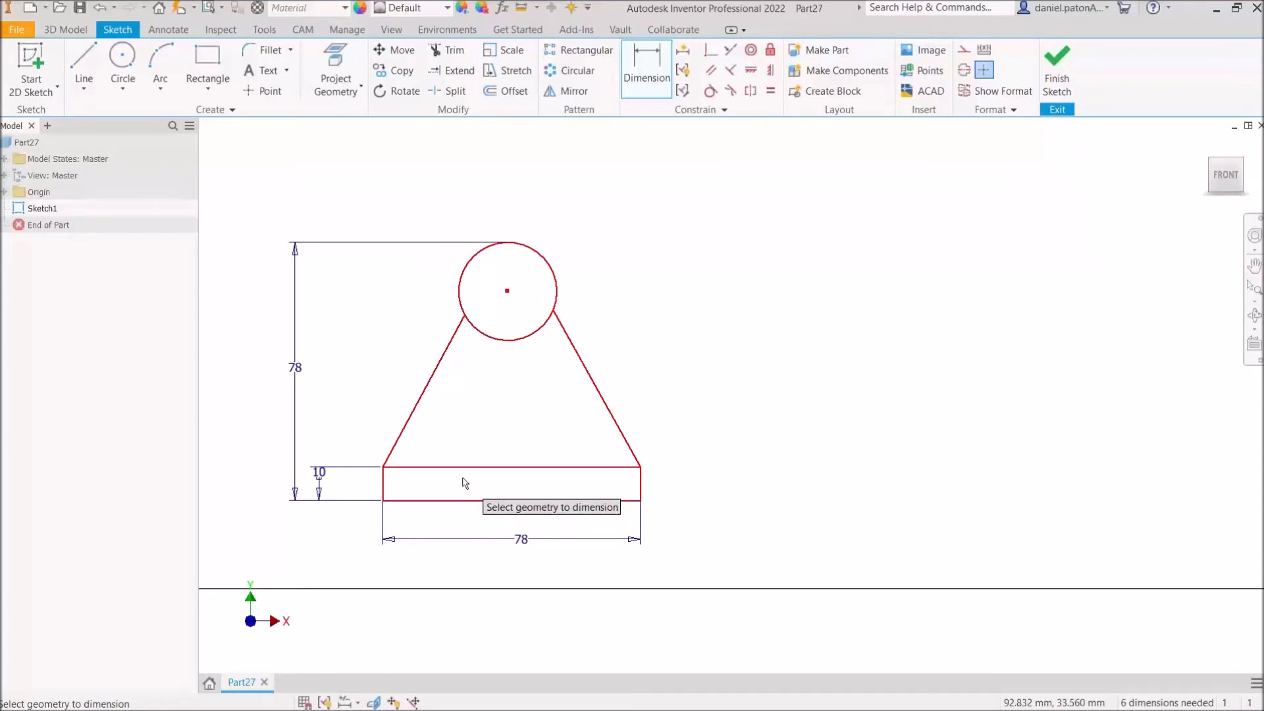
key("Escape")
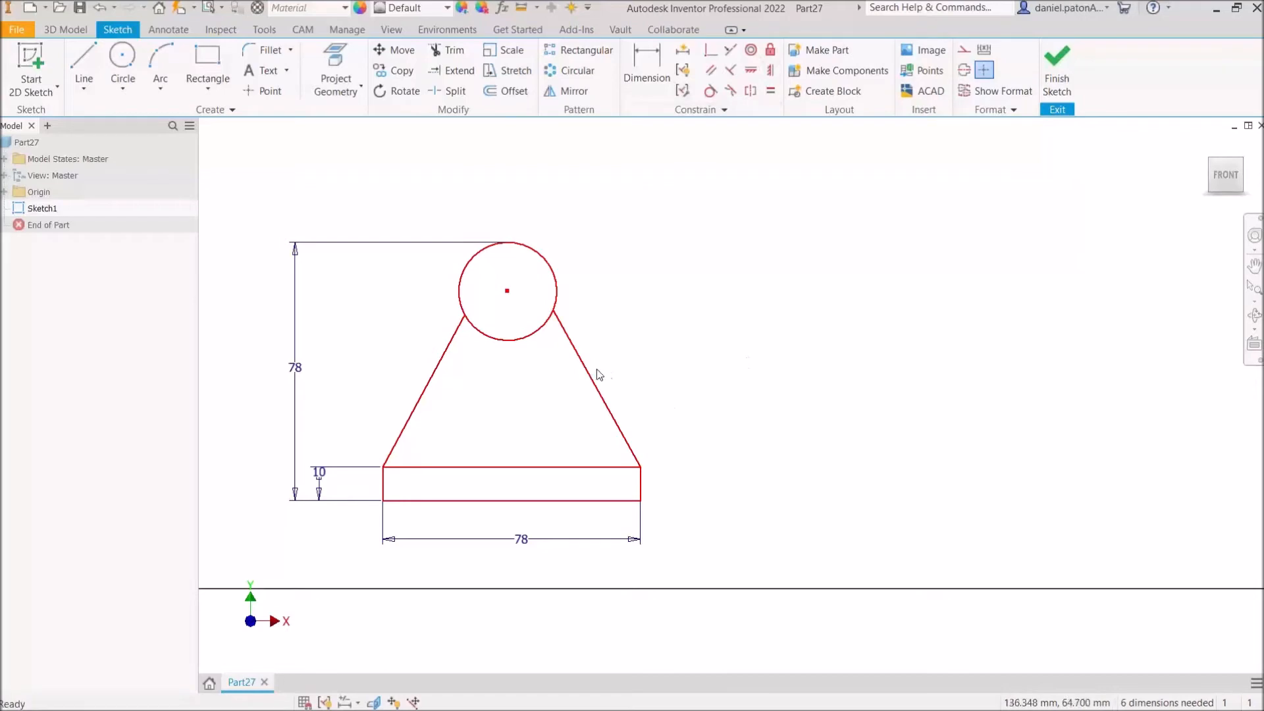
- Test the remaining freedom by shifting the slanted lines and enlarging the circle to about 49 mm in diameter
mouse_move(599, 375)
left_mouse_down()
mouse_move(672, 345)
mouse_move(626, 343)
mouse_move(612, 368)
mouse_move(595, 339)
left_mouse_up()
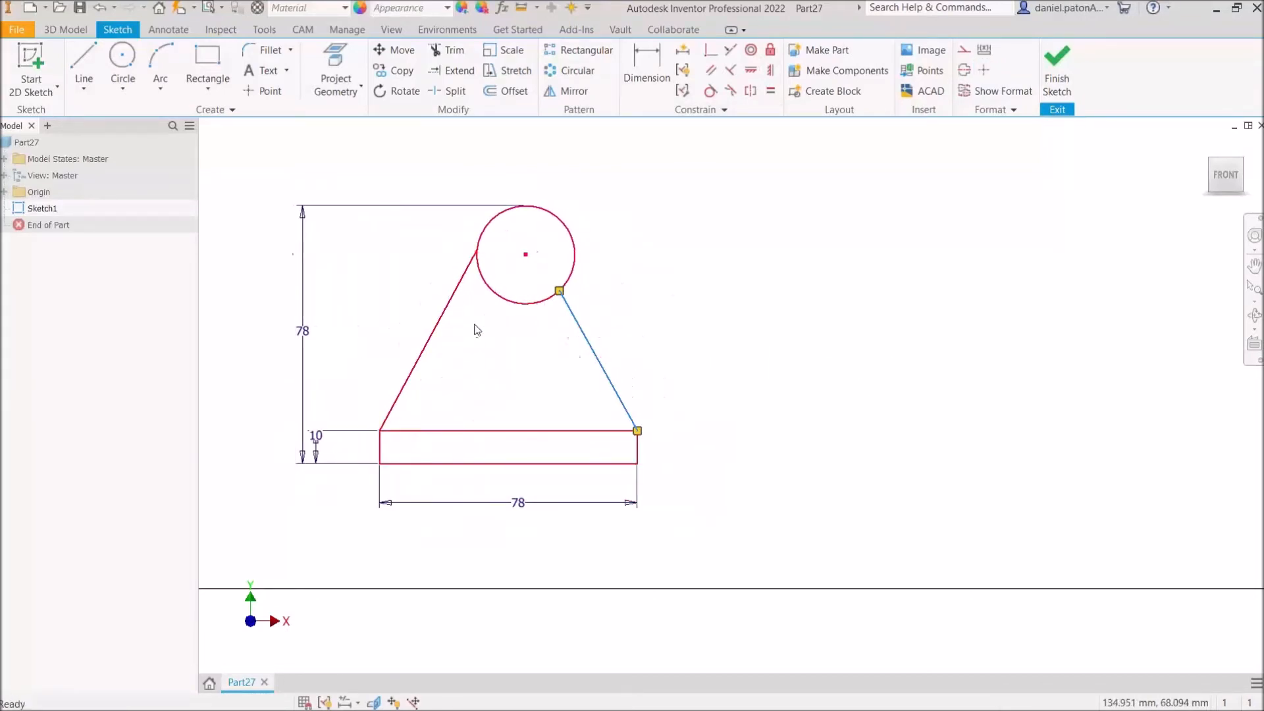
mouse_move(438, 334)
left_mouse_down()
mouse_move(475, 333)
mouse_move(464, 310)
left_mouse_up()
left_click_drag(597, 327, 616, 319)
mouse_move(551, 262)
left_mouse_down()
mouse_move(487, 280)
mouse_move(464, 304)
mouse_move(535, 241)
mouse_move(590, 247)
mouse_move(567, 234)
mouse_move(578, 199)
mouse_move(554, 231)
mouse_move(557, 198)
mouse_move(544, 211)
mouse_move(556, 230)
left_mouse_up()
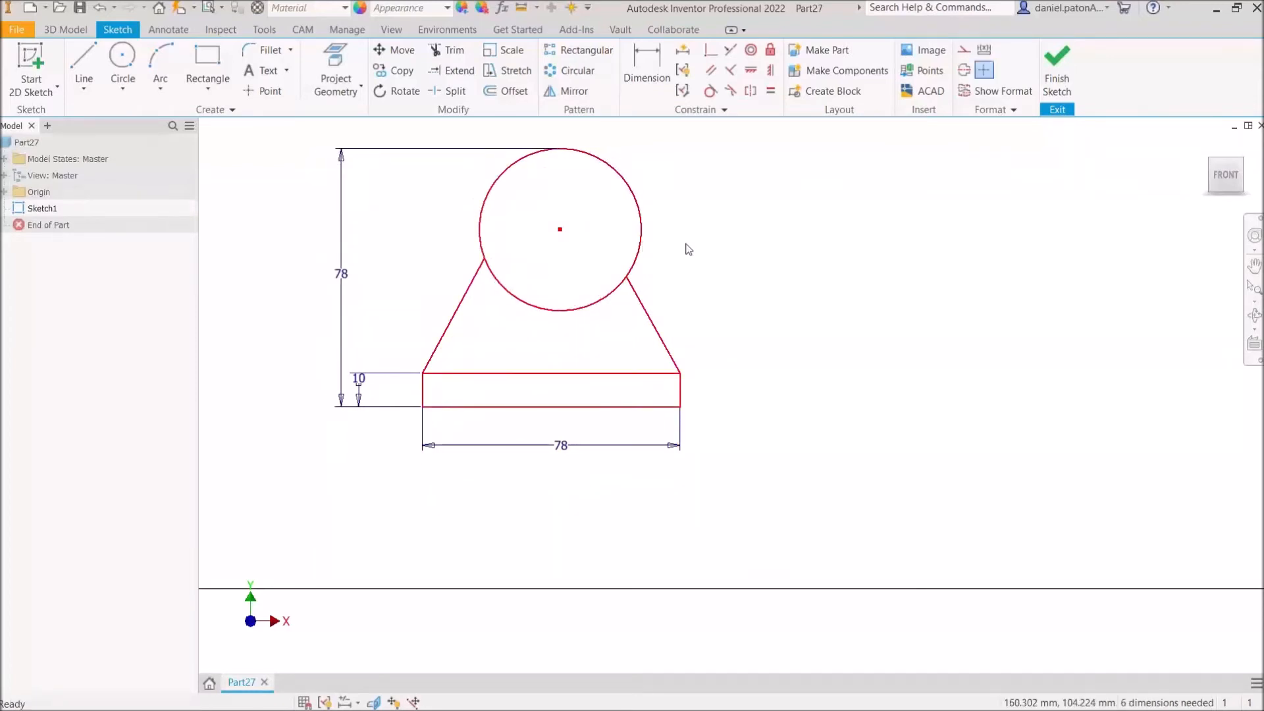
- Dimension the circle as a radius of 20 mm and leave the Dimension command
middle_click_drag(745, 249, 734, 308)
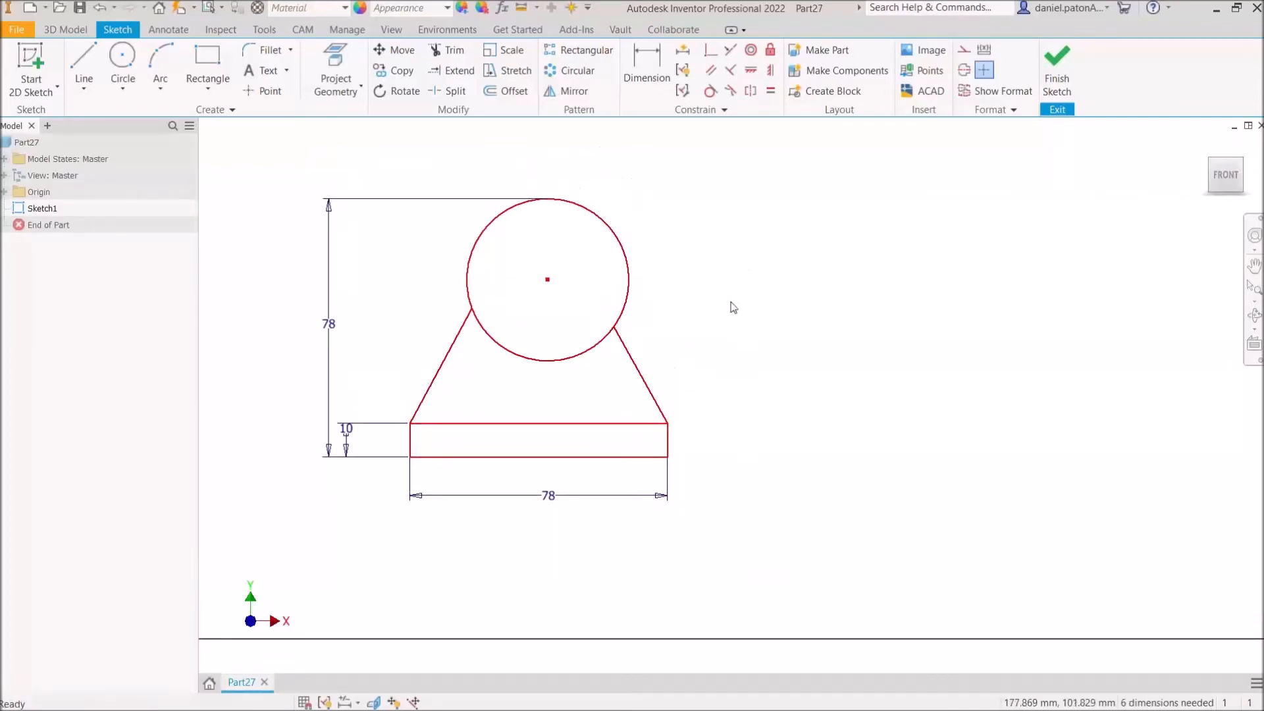
left_click(658, 63)
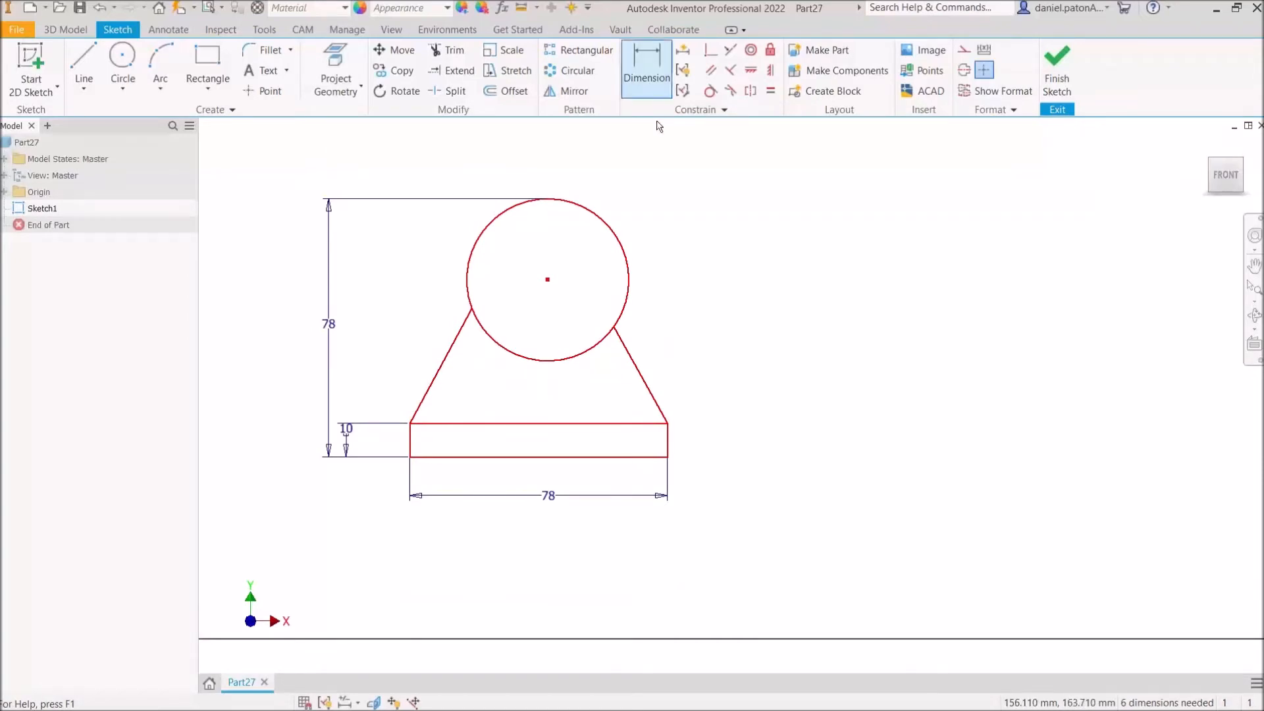
left_click(598, 217)
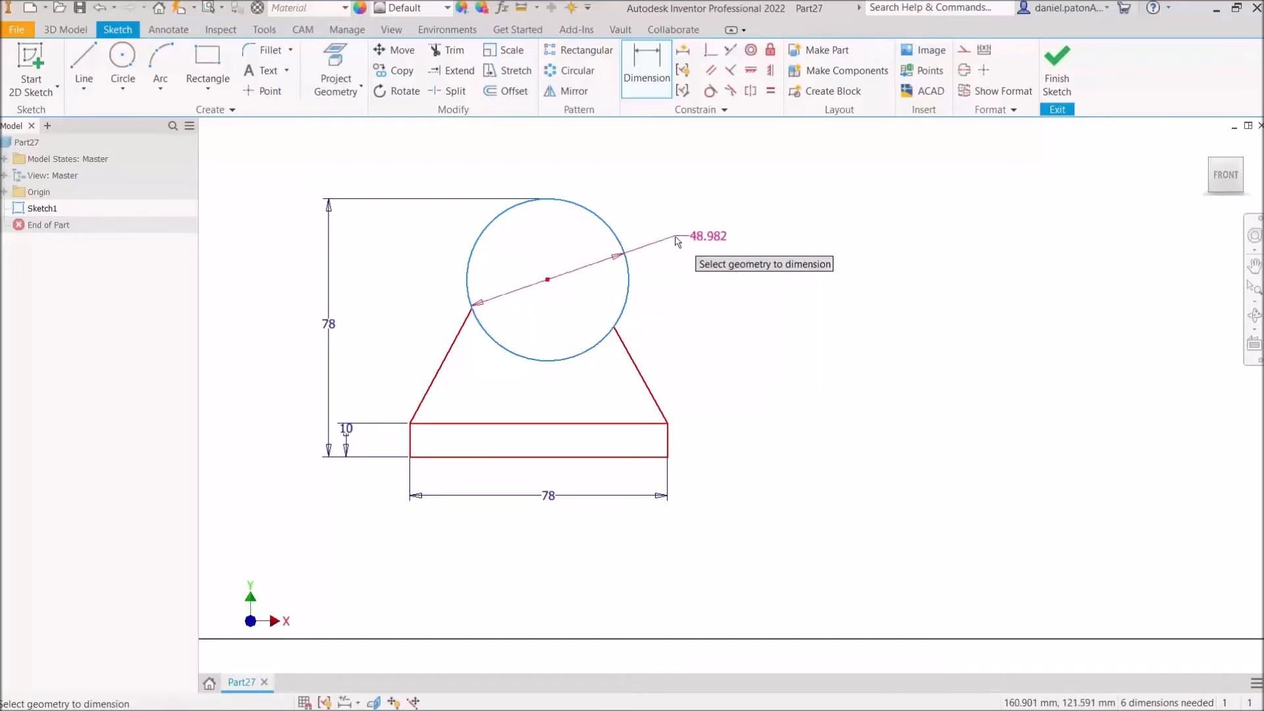
right_click(653, 209)
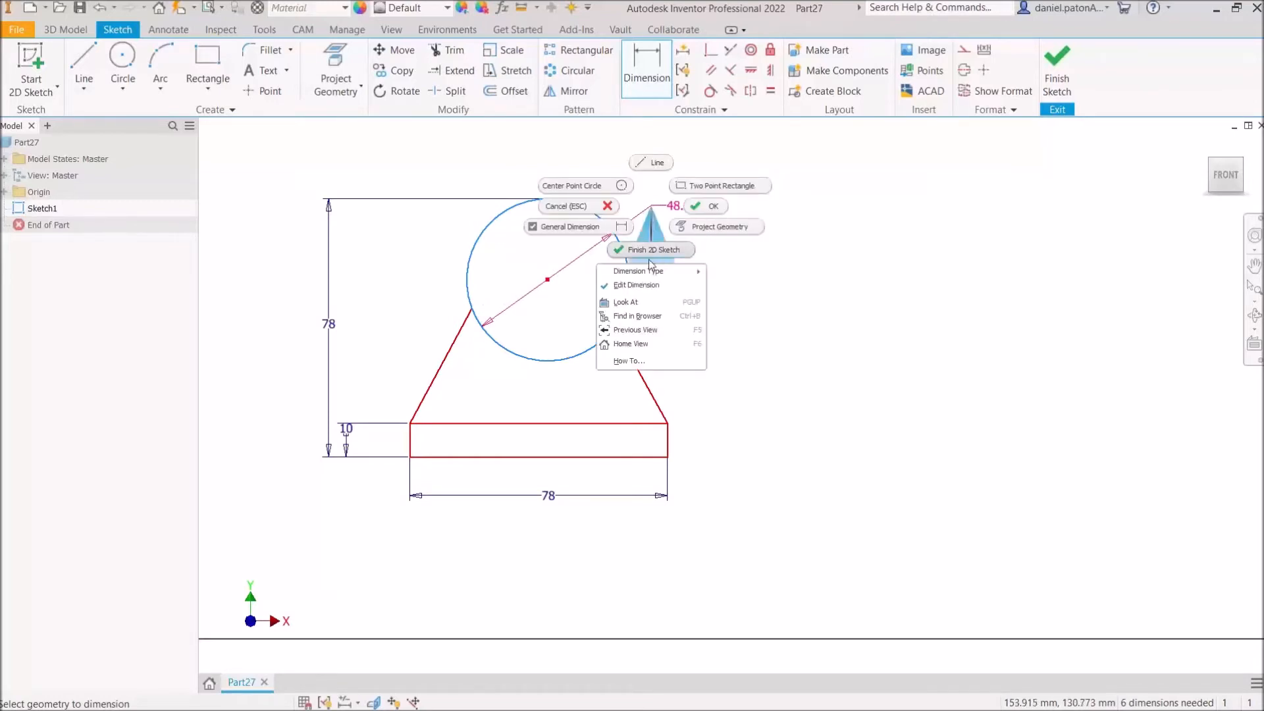
mouse_move(637, 274)
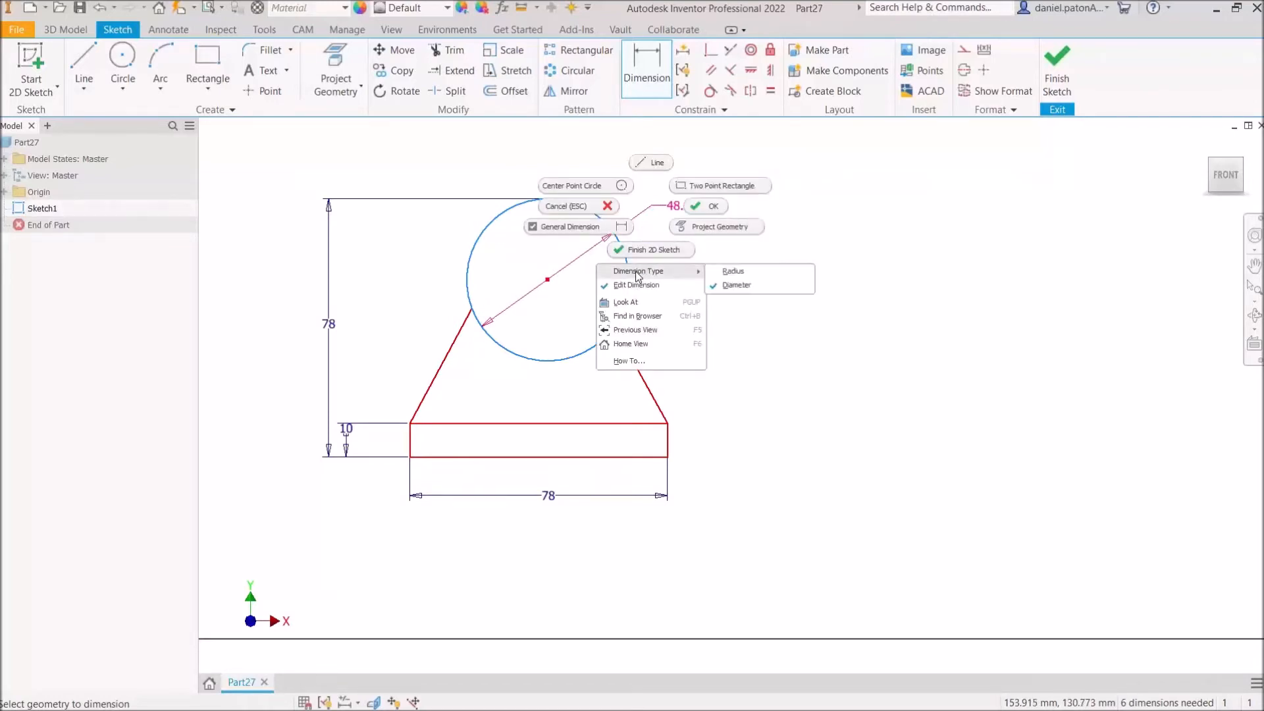
left_click(735, 272)
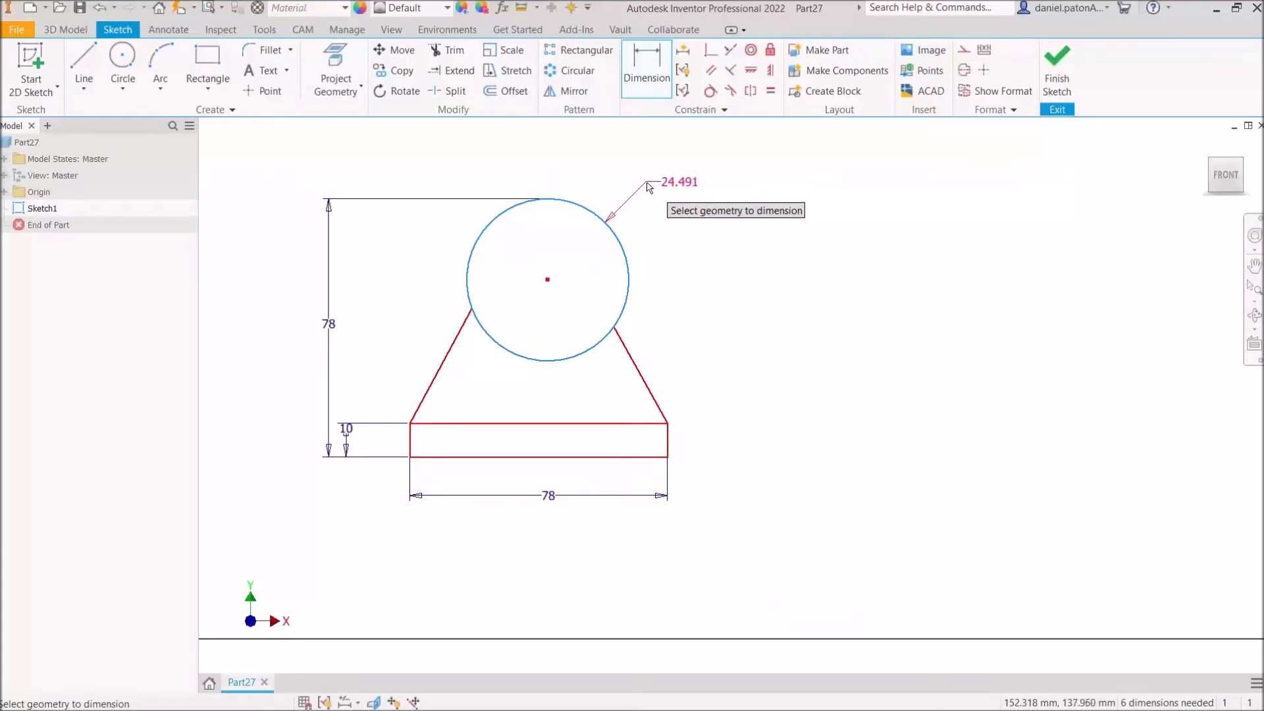
left_click(649, 188)
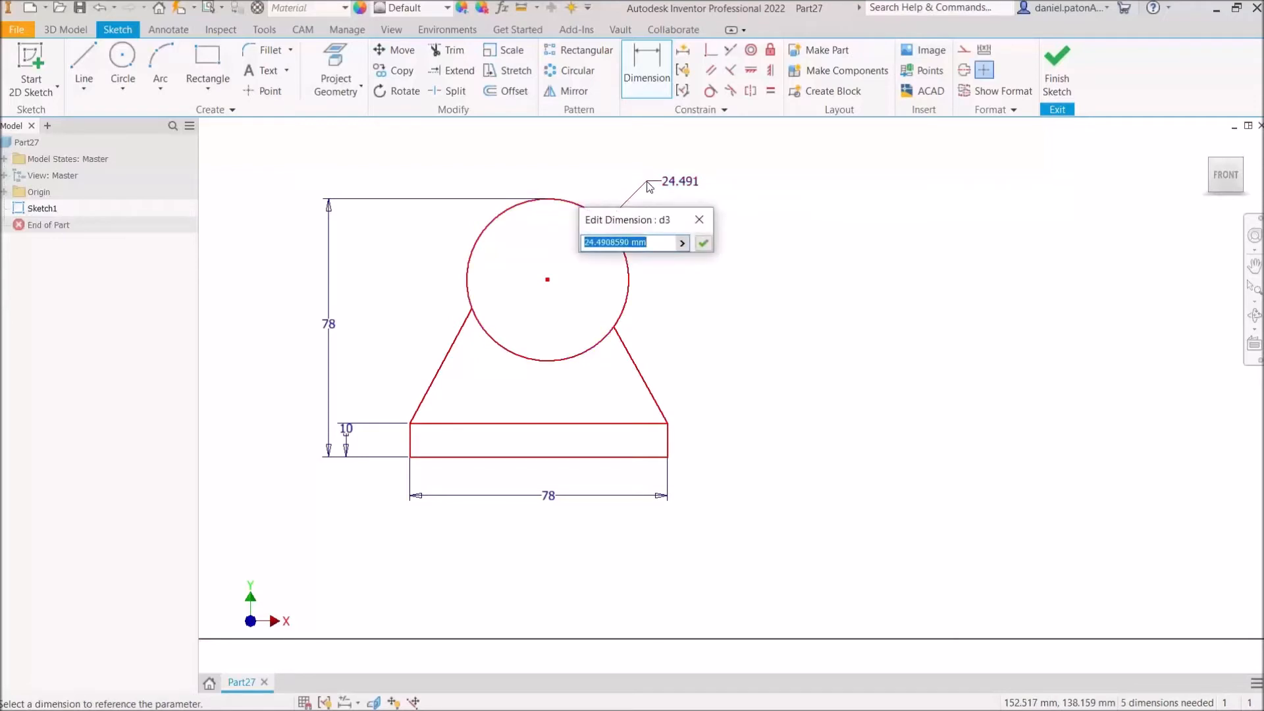
type("20")
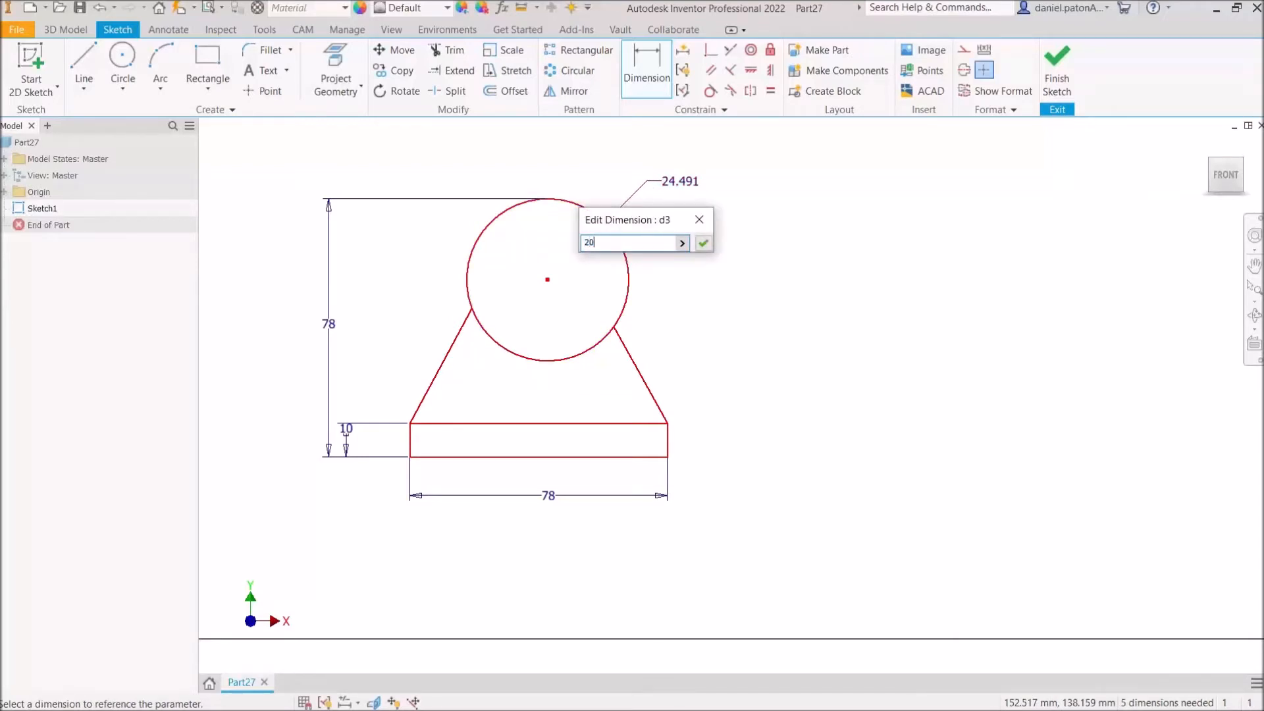
key("Return")
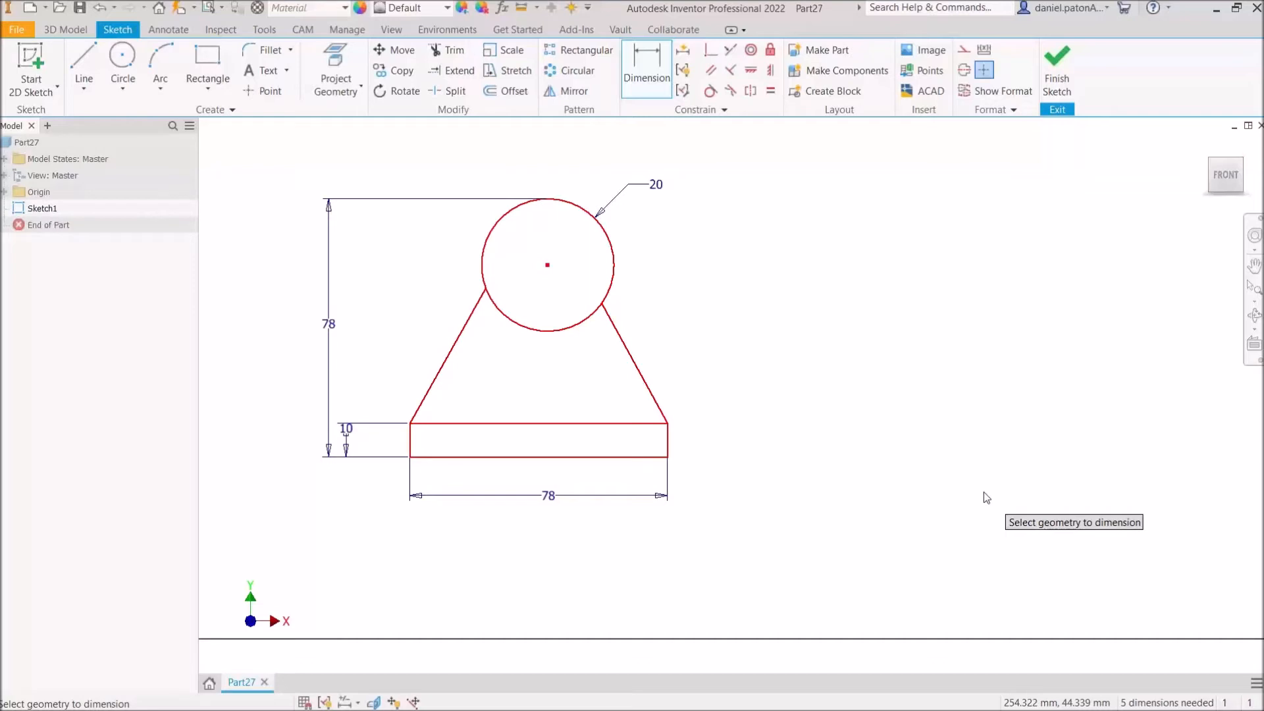
key("Escape")
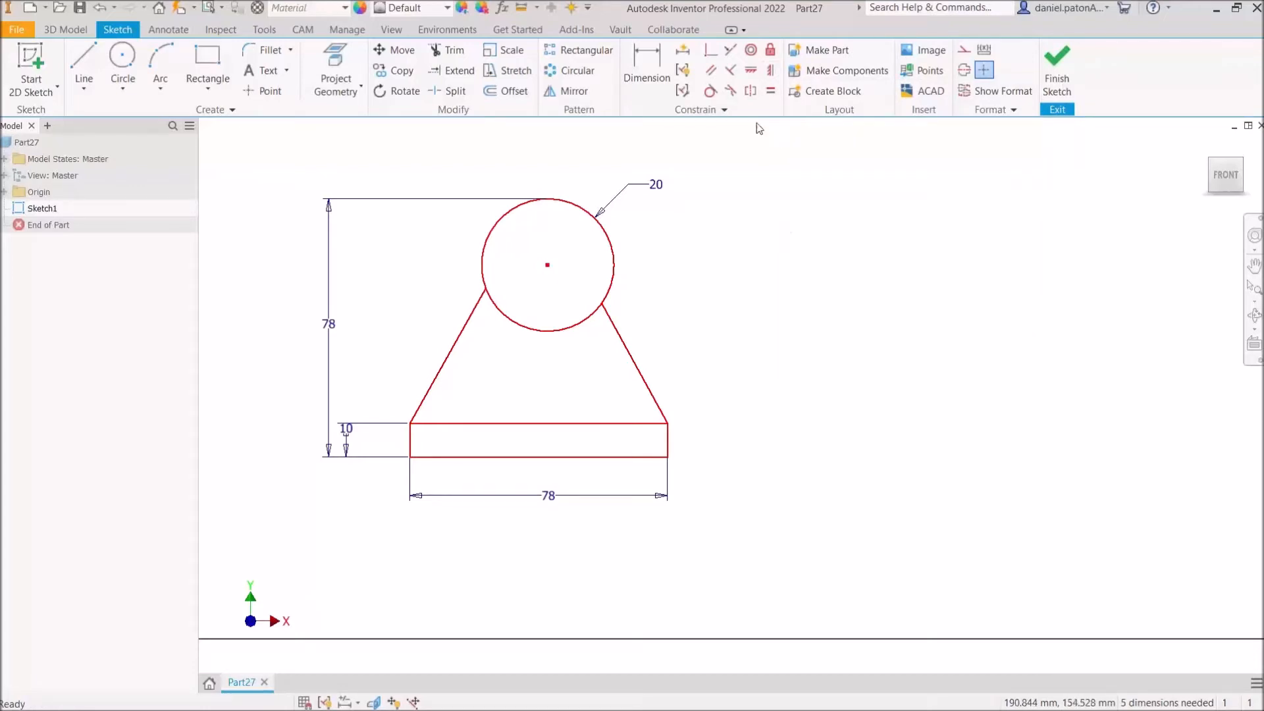
- Sketch two perpendicular demonstration lines, about 53 mm and 32 mm long, beside the profile and constrain the longer one vertical
left_click(83, 63)
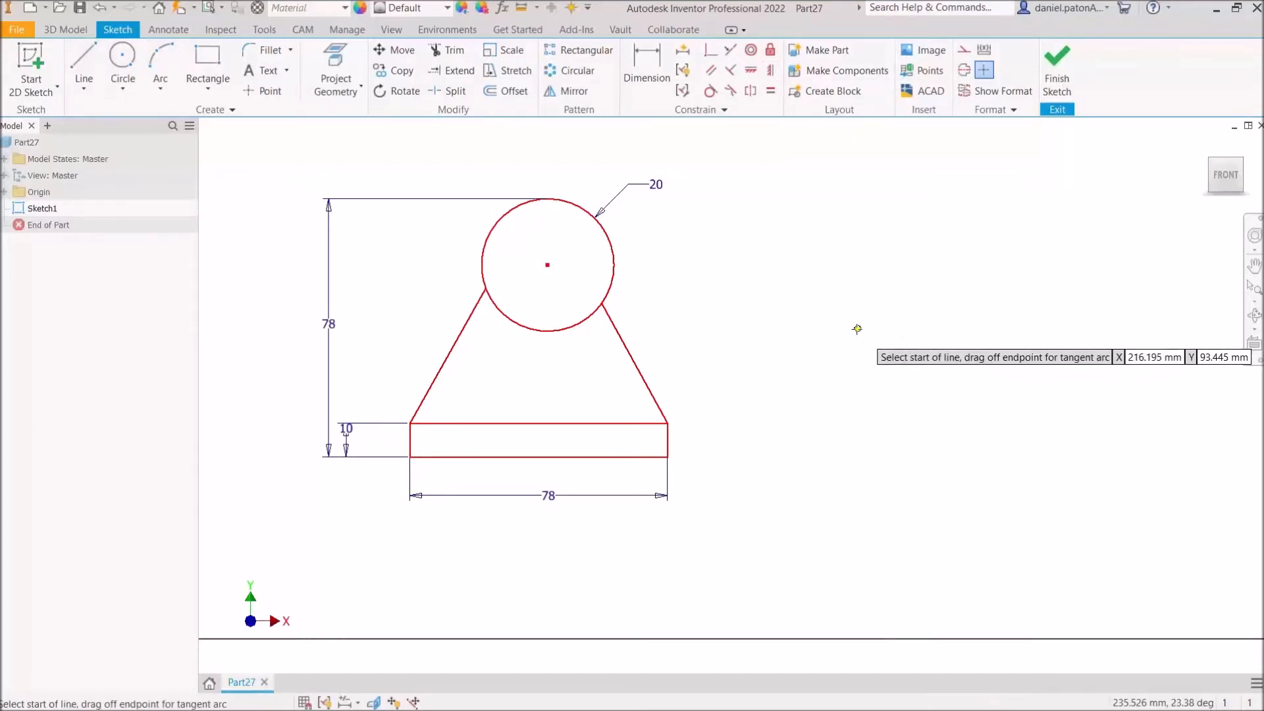
left_click(871, 356)
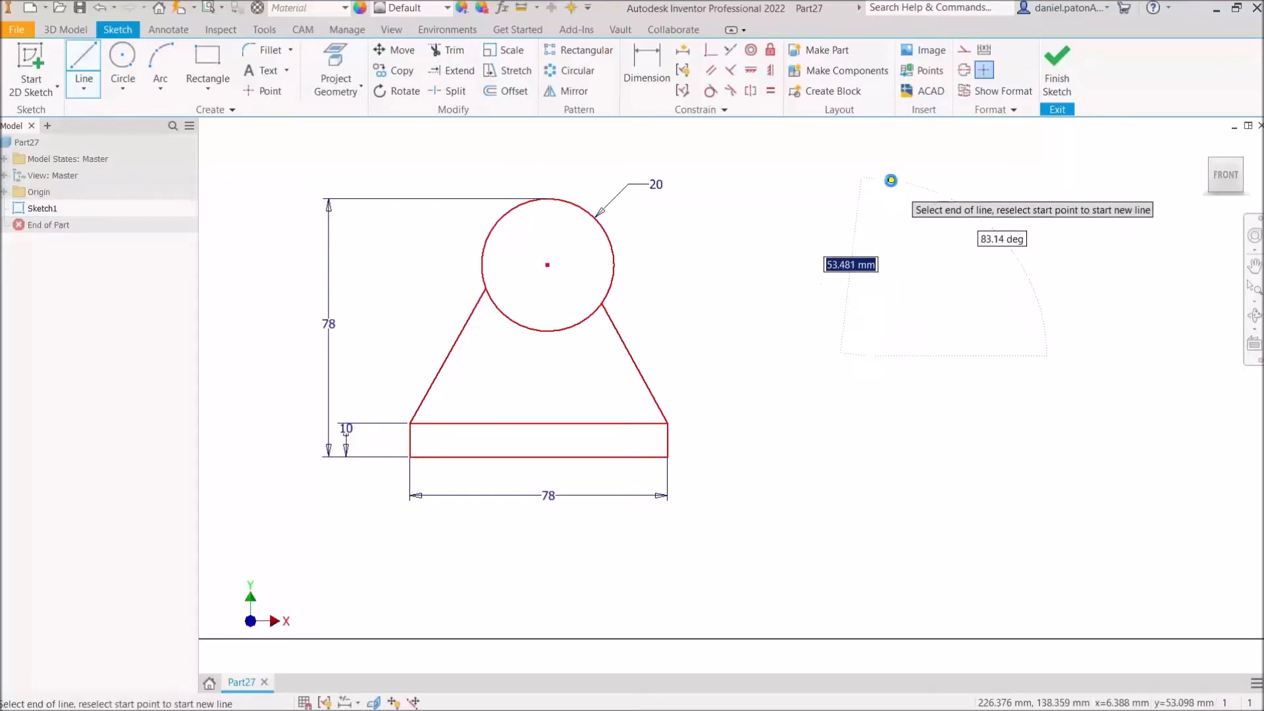
left_click(891, 180)
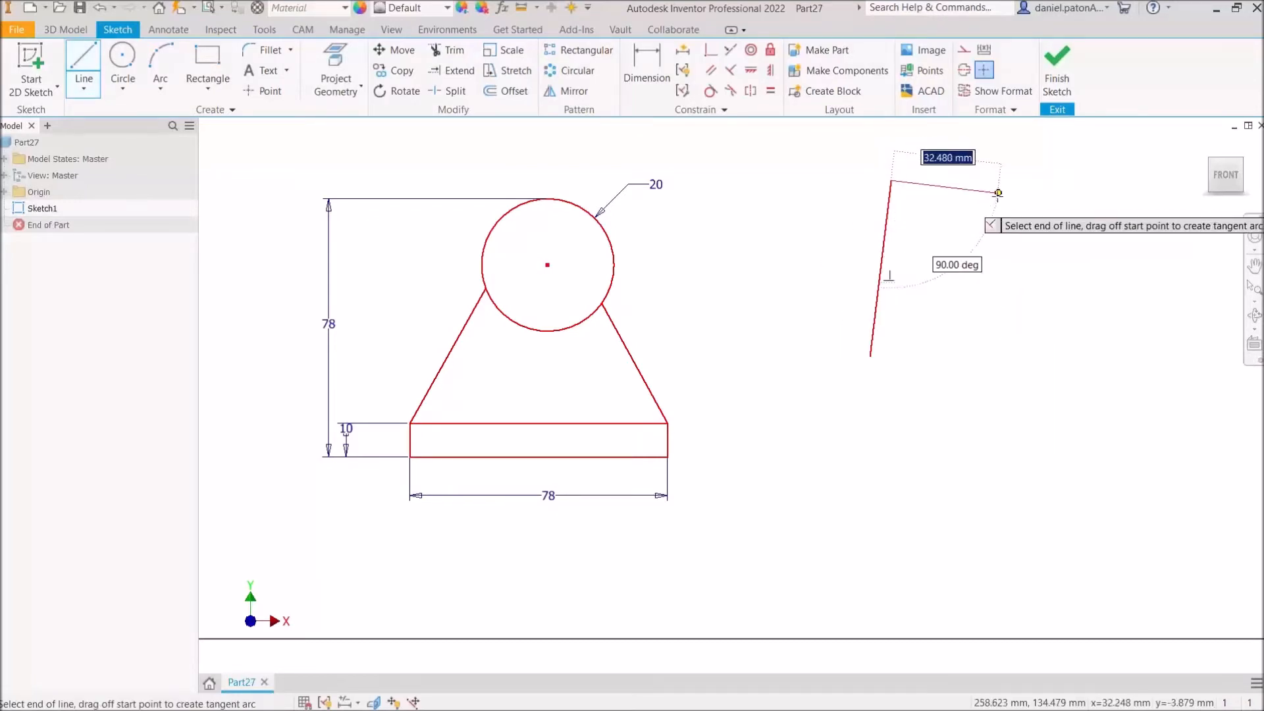
right_click(998, 193)
left_click(1041, 201)
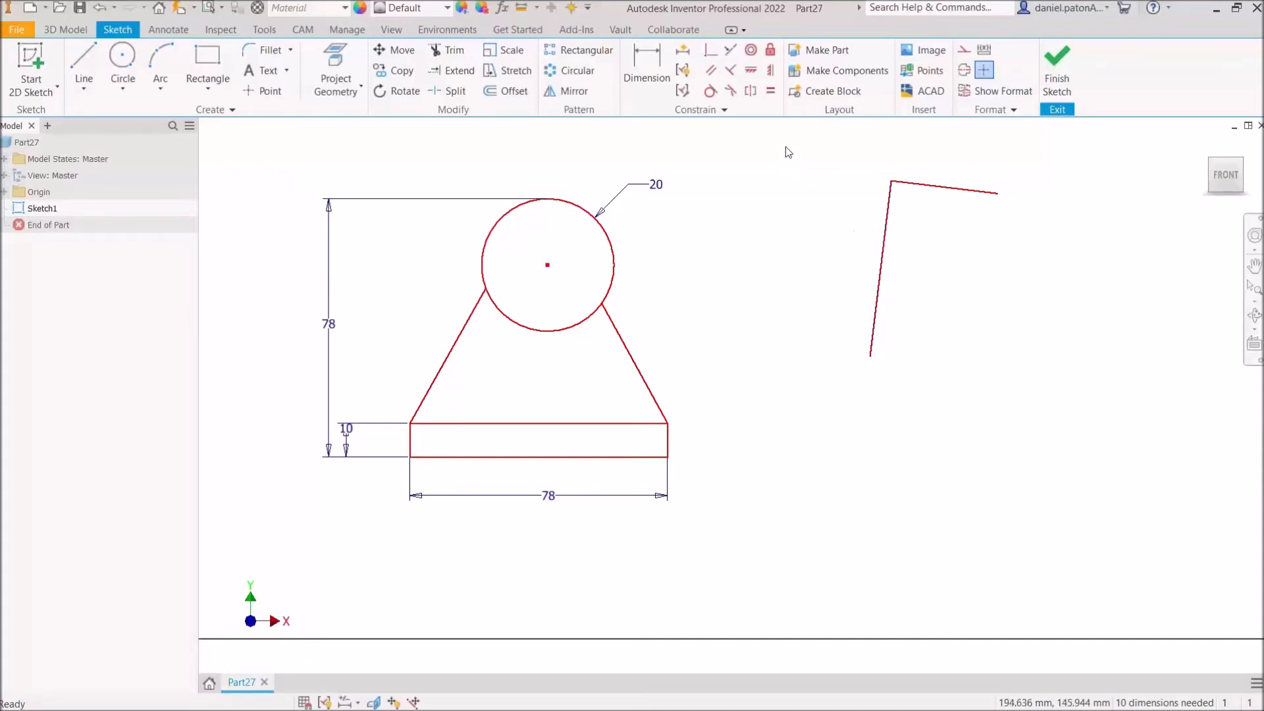
left_click(771, 72)
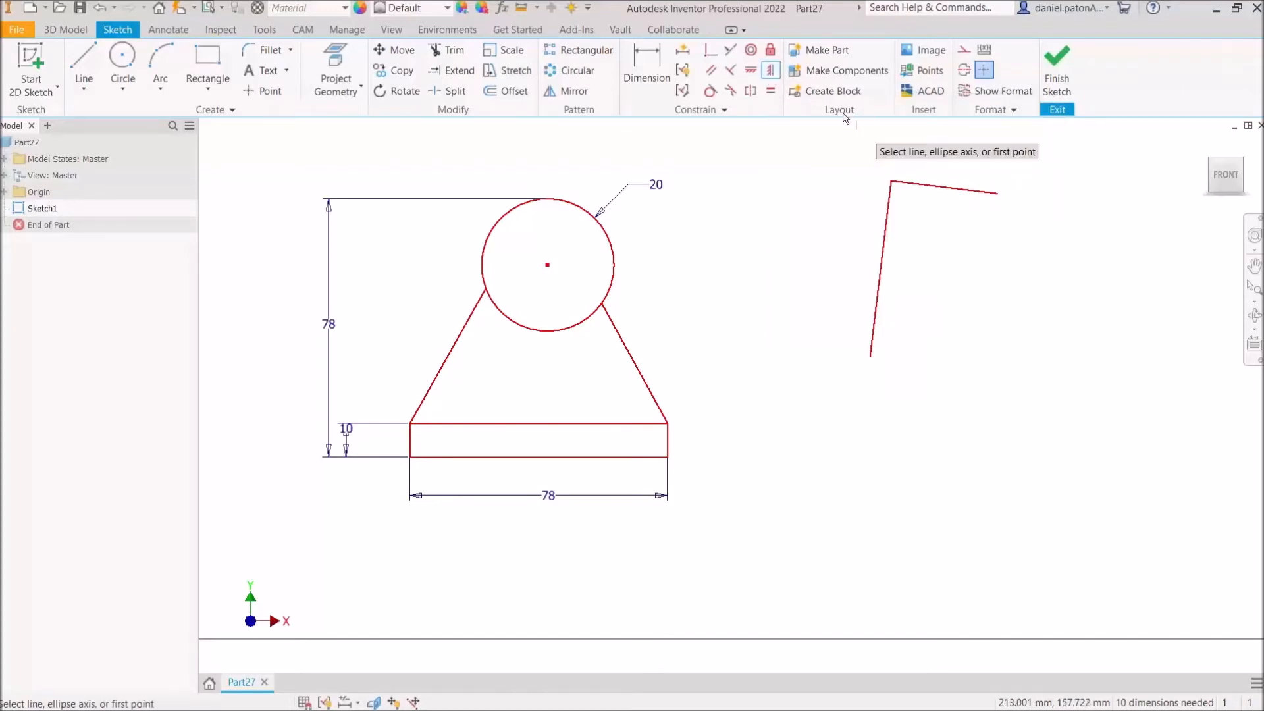
left_click(890, 214)
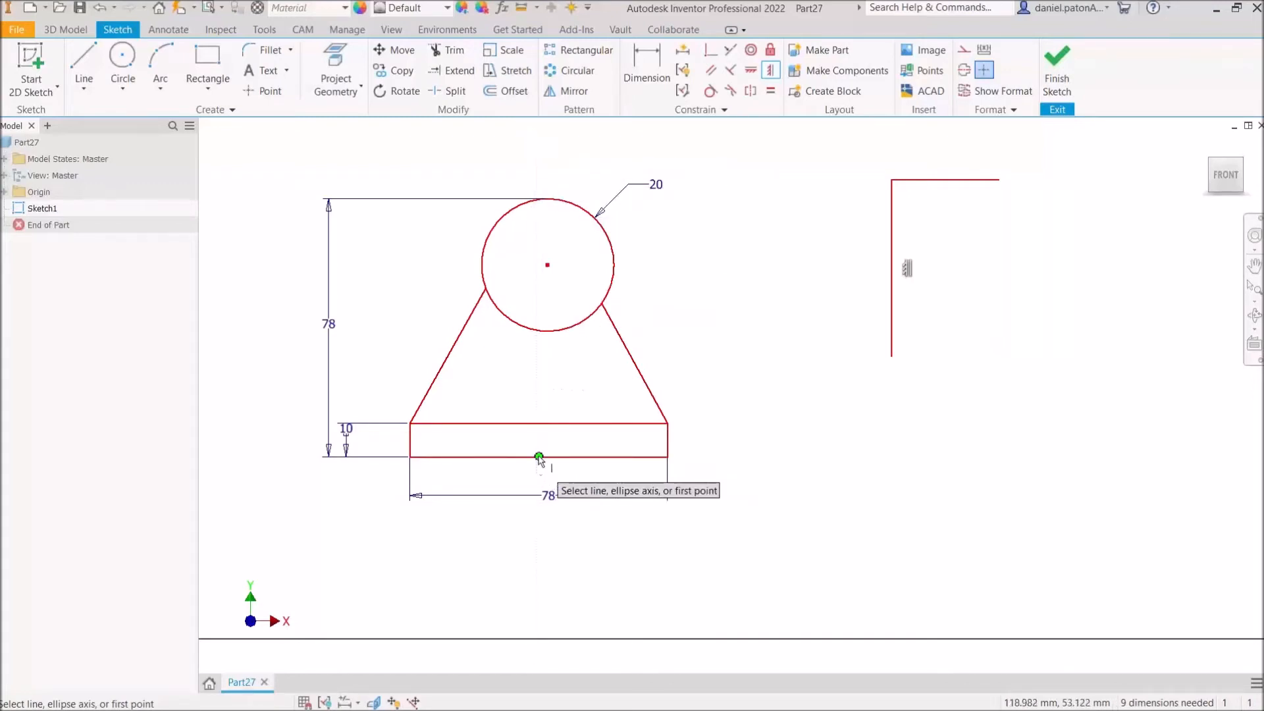
key("Escape")
- Align the circle's center vertically with the midpoint of the base rectangle's upper edge using the Vertical constraint
left_click(772, 73)
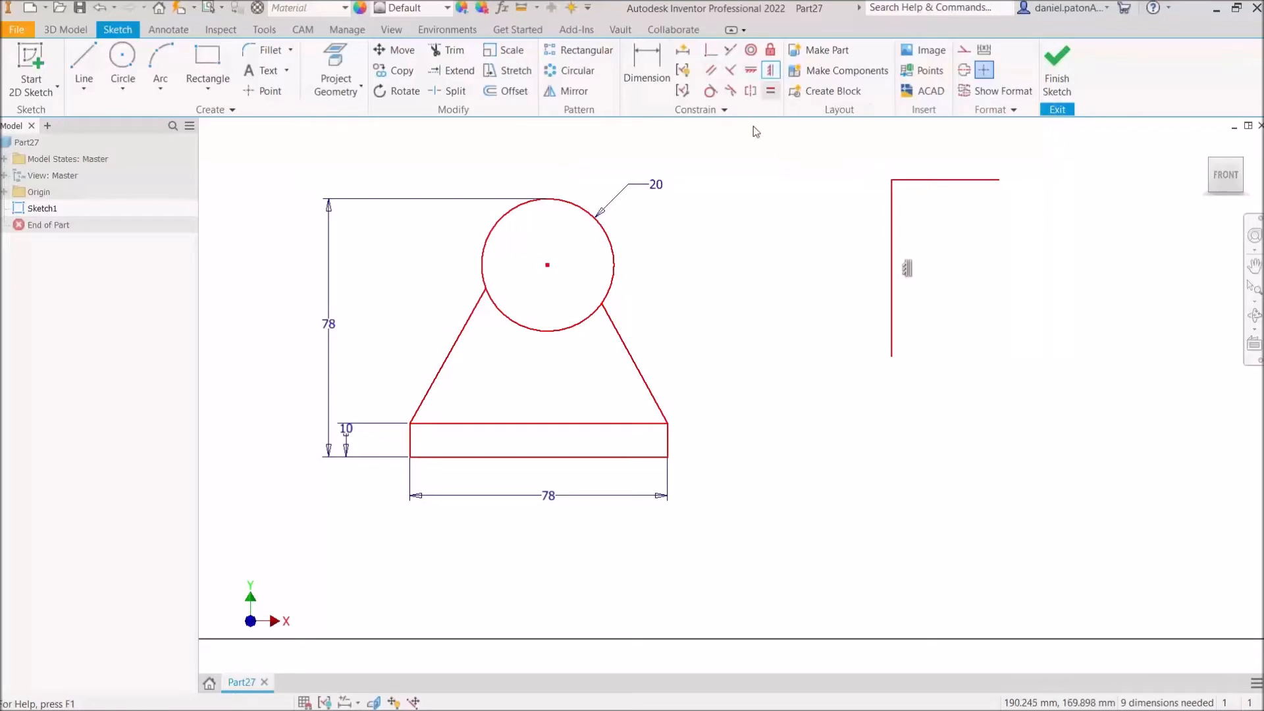
left_click(548, 266)
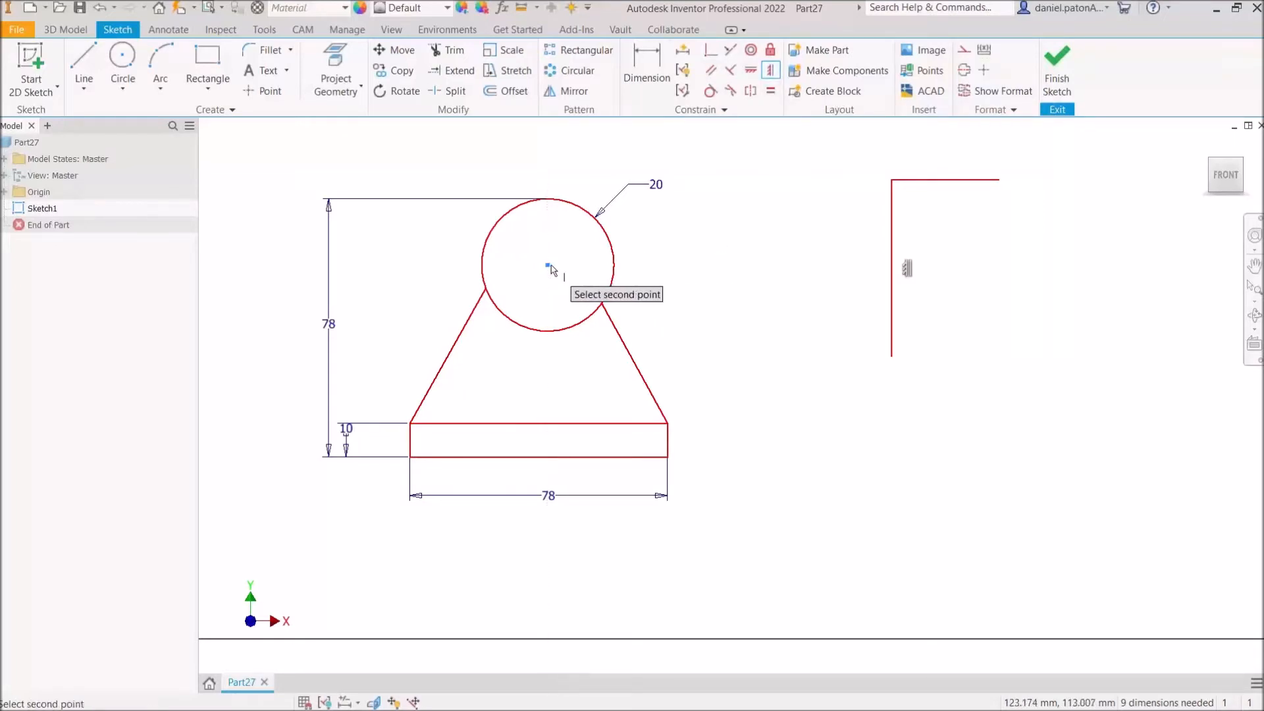
left_click(539, 423)
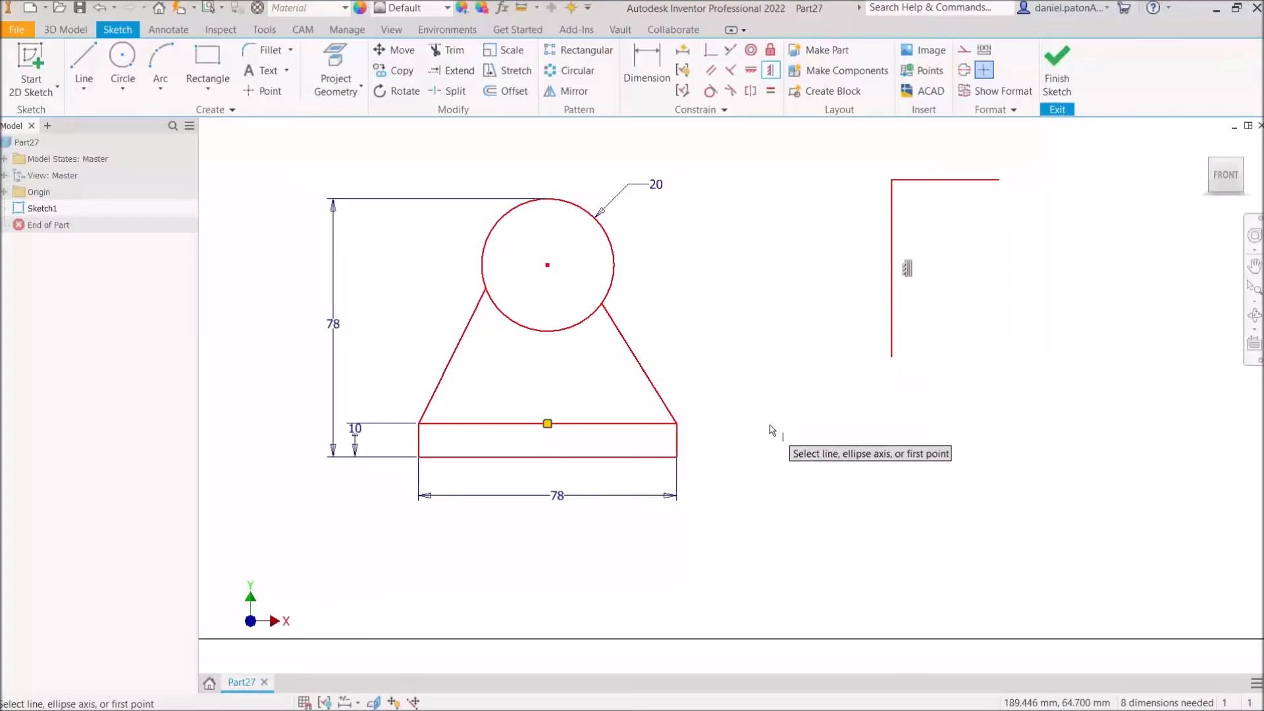
key("Escape")
- Delete the two demonstration lines beside the profile and shift the bracket profile slightly to test its alignment
left_click_drag(1014, 345, 863, 173)
key("Delete")
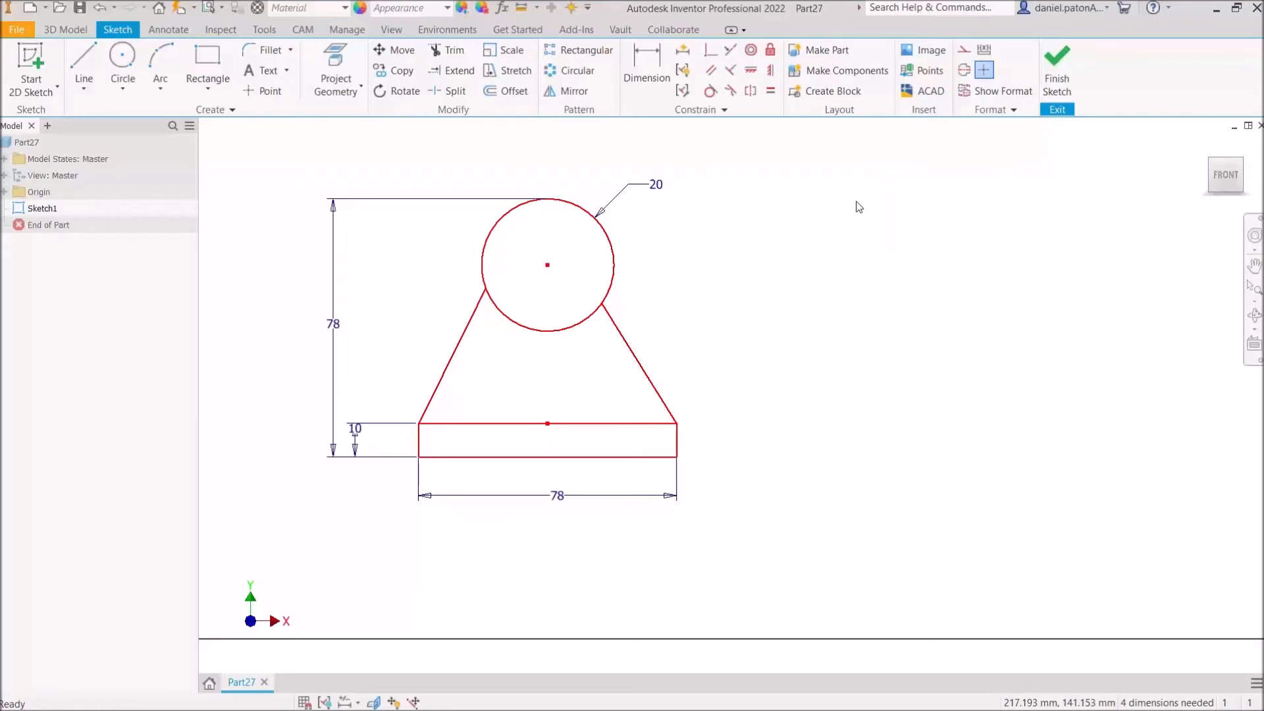
mouse_move(551, 267)
left_mouse_down()
mouse_move(561, 275)
mouse_move(552, 266)
left_mouse_up()
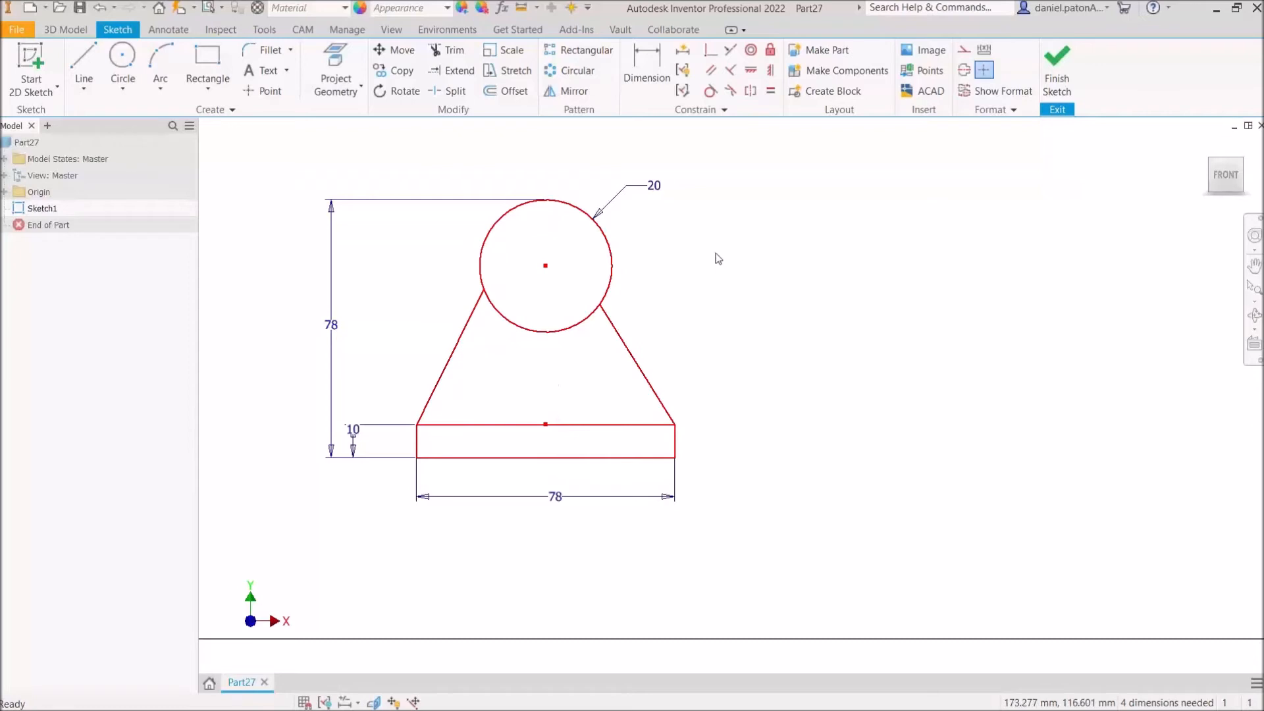
mouse_move(616, 334)
left_mouse_down()
mouse_move(646, 316)
mouse_move(615, 335)
mouse_move(629, 264)
mouse_move(550, 358)
mouse_move(622, 288)
mouse_move(606, 289)
mouse_move(609, 339)
mouse_move(621, 338)
left_mouse_up()
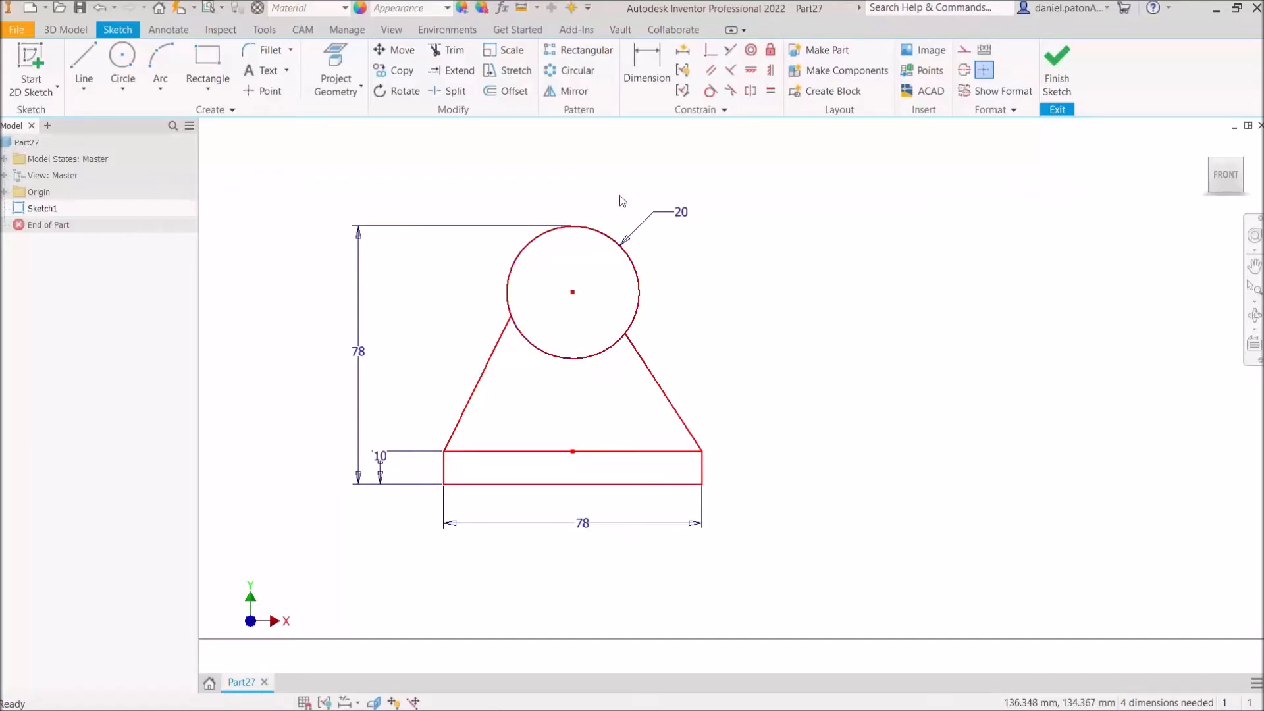
- Constrain both slanted side lines tangent to the circle and leave the Tangent command
left_click(711, 92)
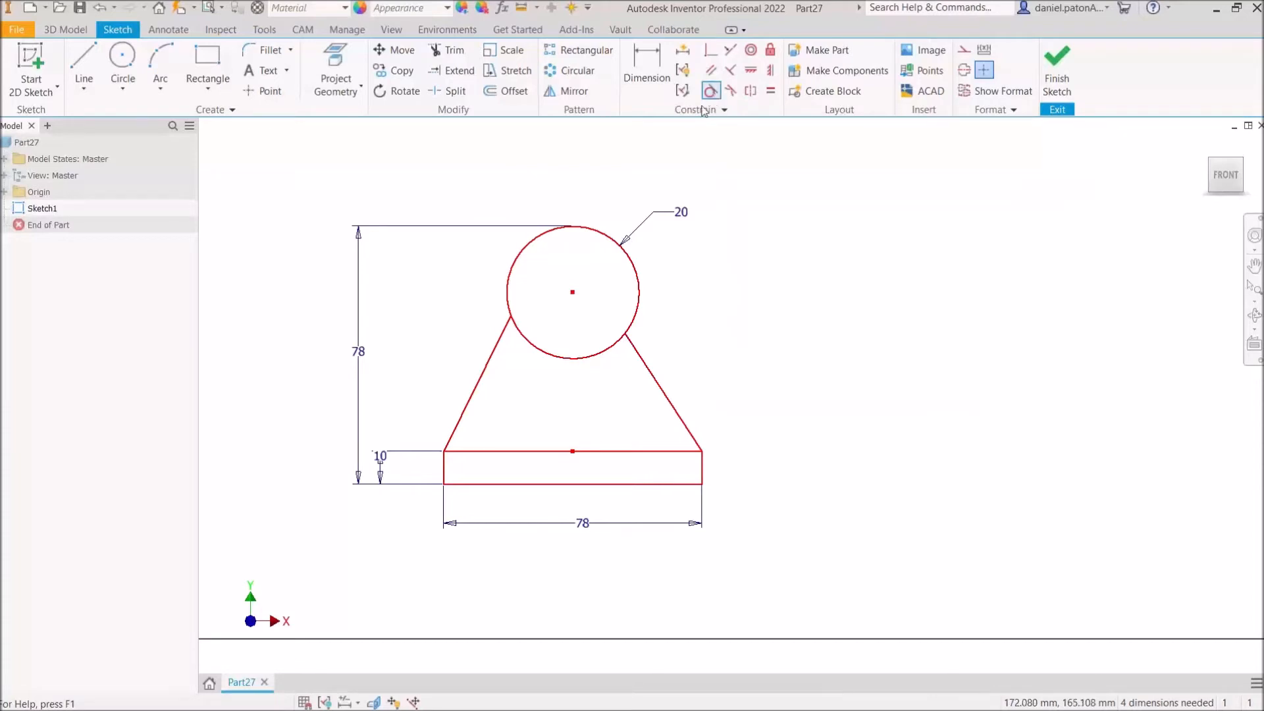
left_click(495, 352)
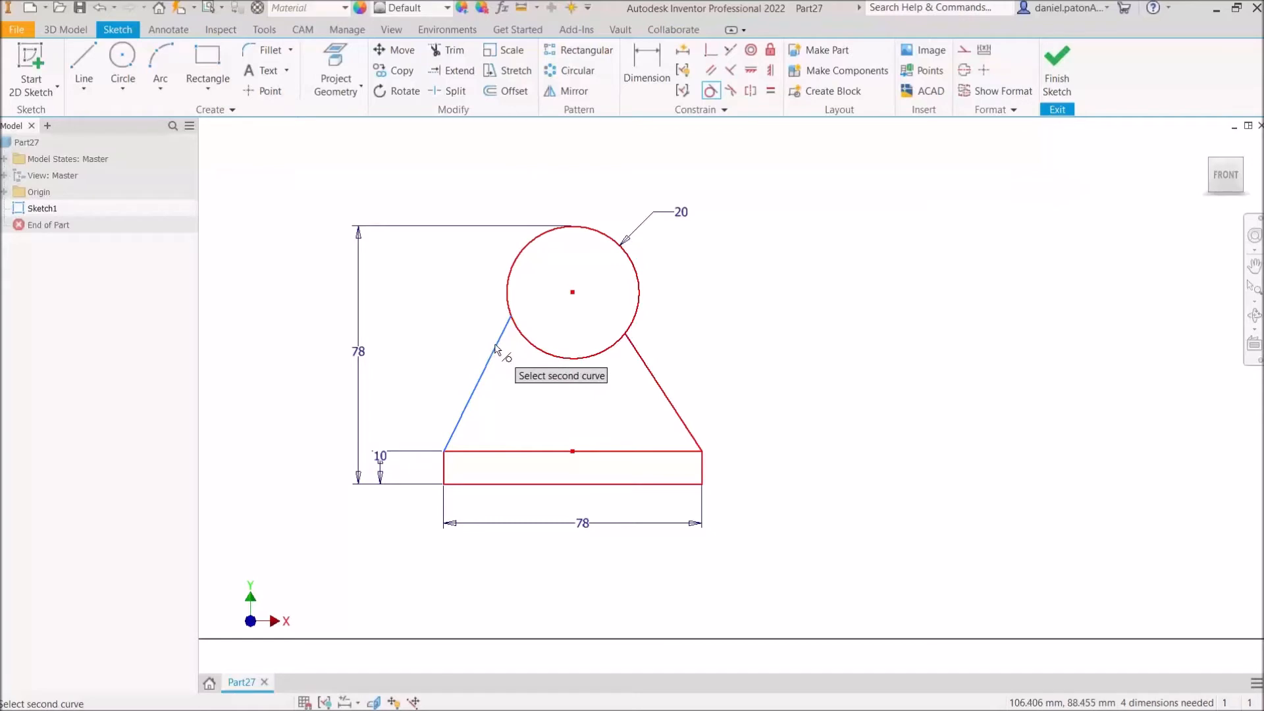
left_click(510, 290)
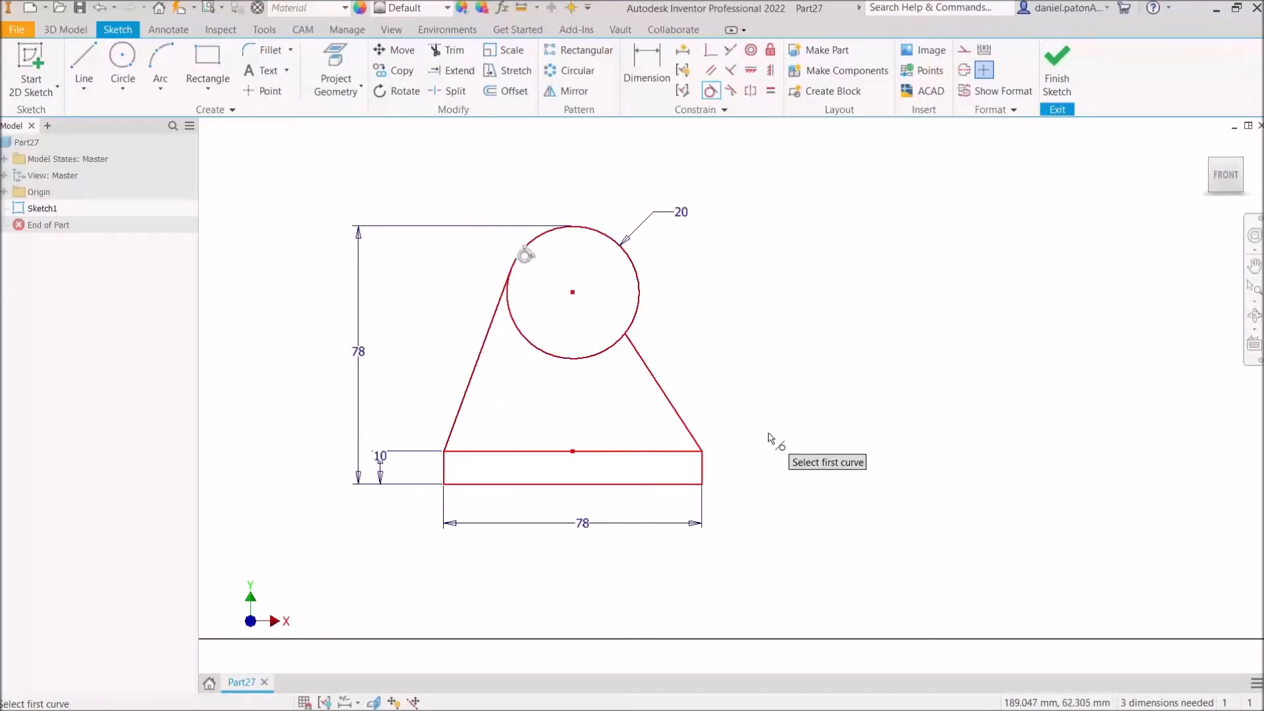
left_click(646, 365)
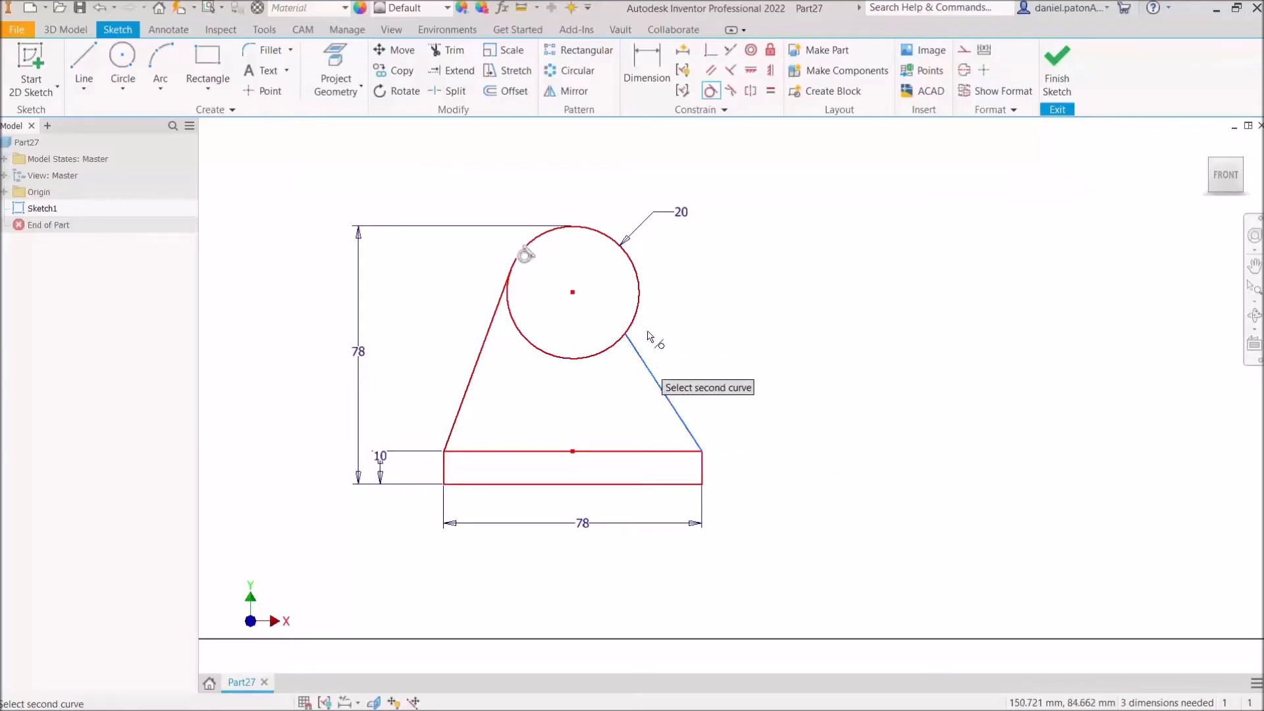
left_click(642, 285)
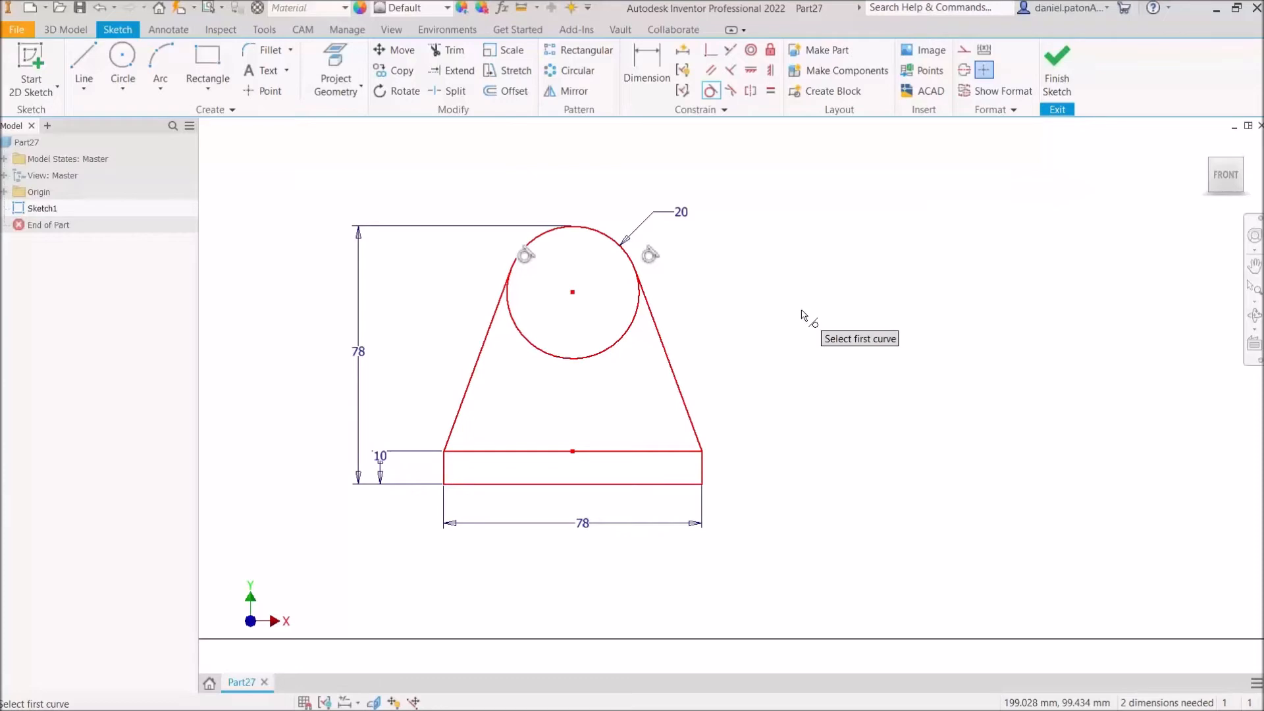
key("Escape")
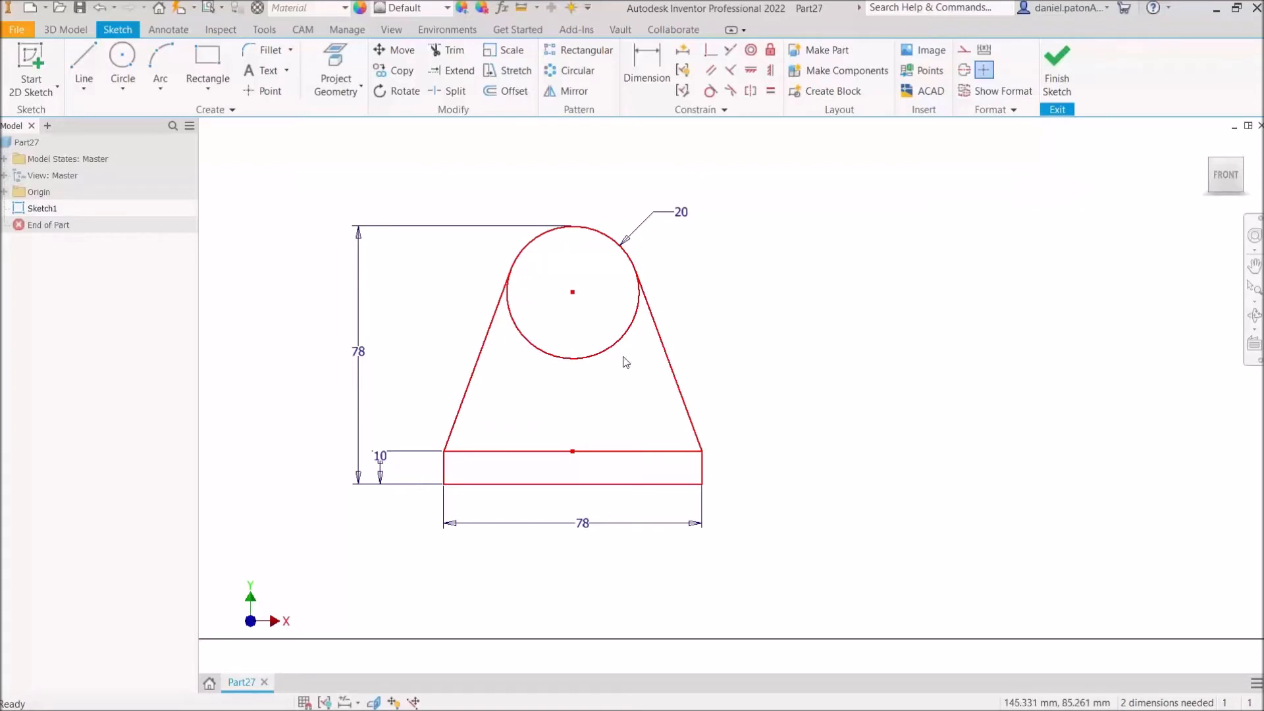
- Test the profile's remaining freedom by moving it by its base and circle center to several positions relative to the sketch origin
mouse_move(701, 468)
left_mouse_down()
mouse_move(754, 455)
mouse_move(724, 458)
mouse_move(757, 465)
mouse_move(615, 497)
mouse_move(657, 502)
left_mouse_up()
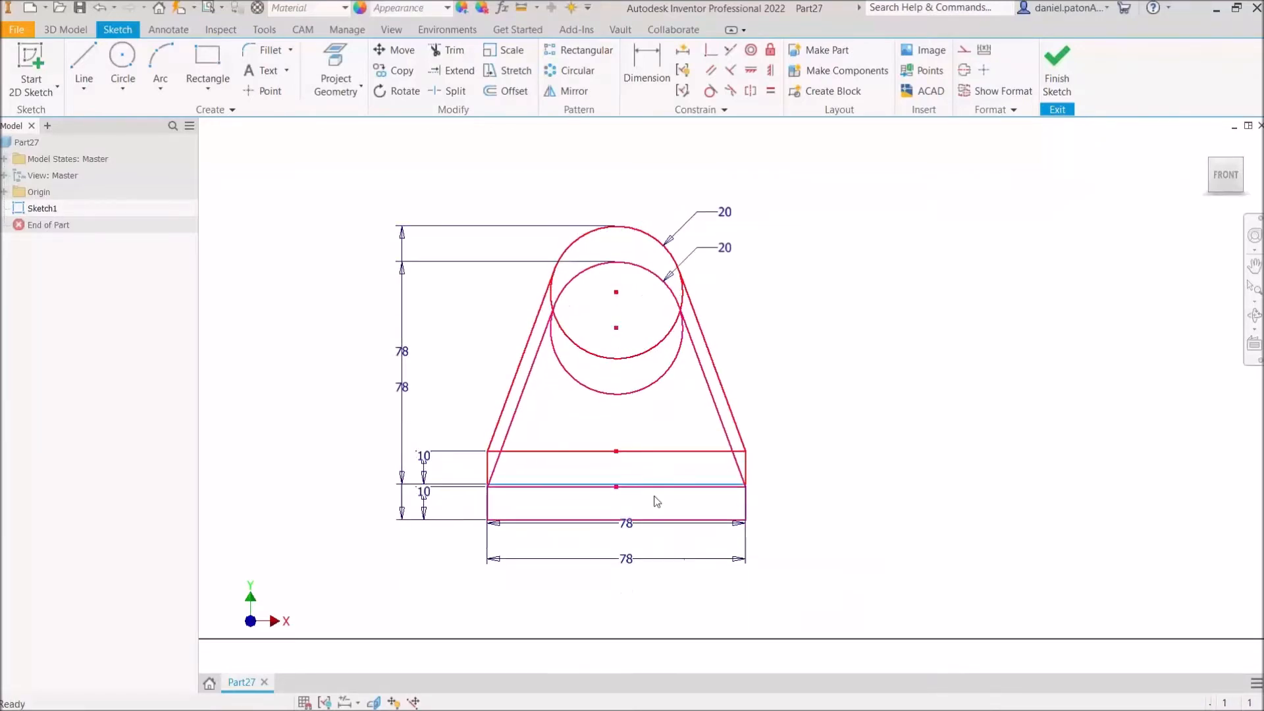
left_click(618, 329)
mouse_move(604, 234)
left_mouse_down()
mouse_move(570, 285)
mouse_move(577, 272)
left_mouse_up()
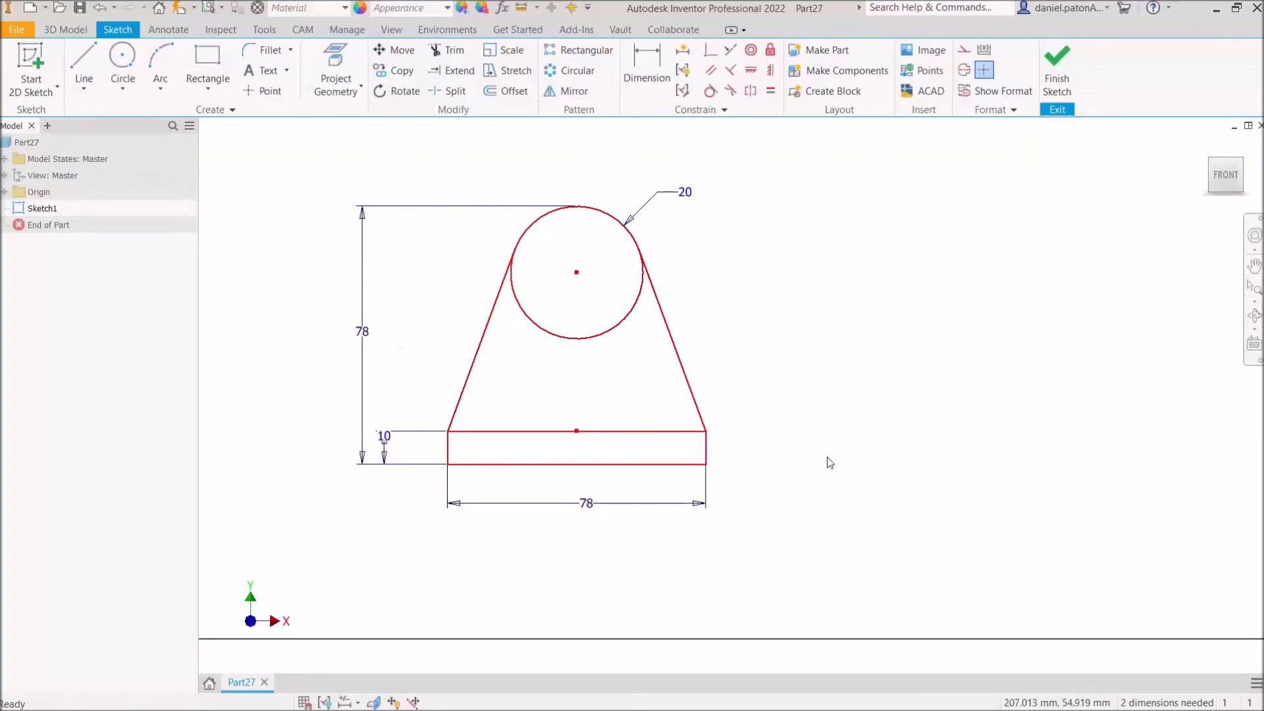
middle_click_drag(686, 346, 893, 297)
mouse_move(789, 227)
left_mouse_down()
mouse_move(632, 222)
mouse_move(706, 249)
left_mouse_up()
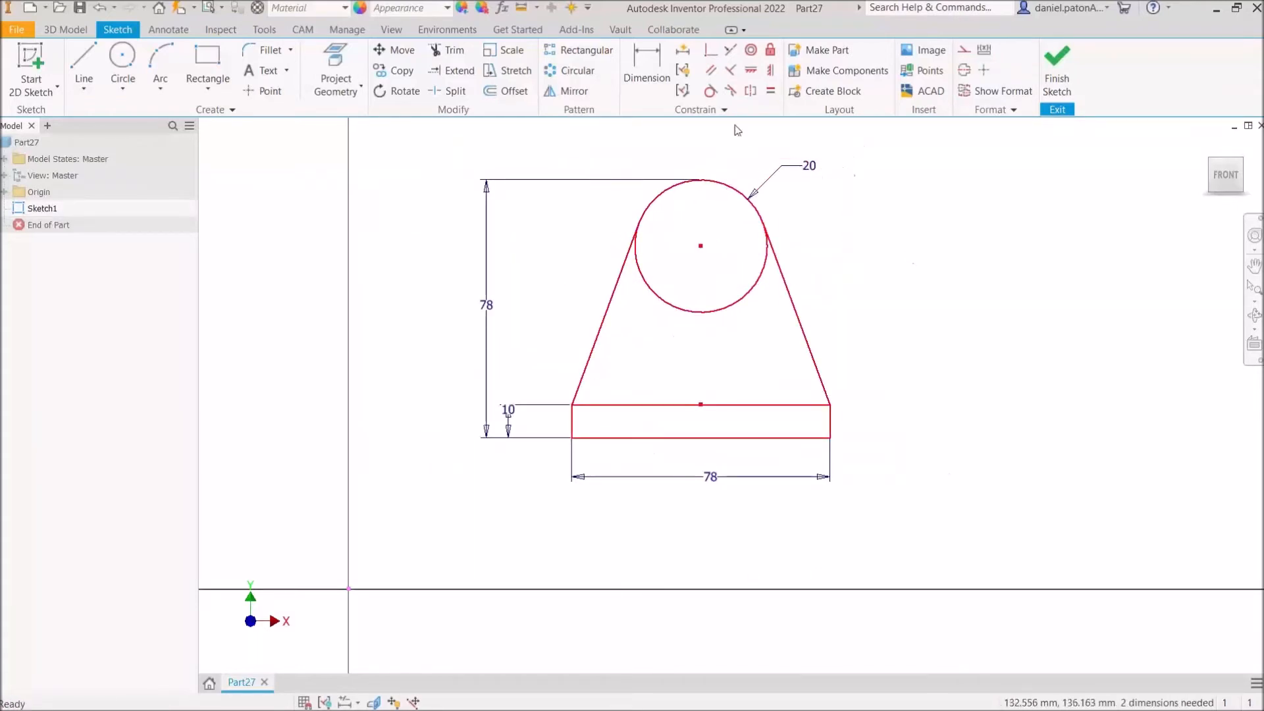
left_click(701, 246)
mouse_move(703, 249)
left_mouse_down("ctrl")
mouse_move(1038, 181)
mouse_move(757, 344)
mouse_move(860, 197)
mouse_move(964, 235)
mouse_move(373, 237)
mouse_move(644, 258)
mouse_move(474, 260)
mouse_move(659, 227)
mouse_move(547, 266)
mouse_move(844, 213)
mouse_move(1014, 210)
mouse_move(875, 237)
left_mouse_up("ctrl")
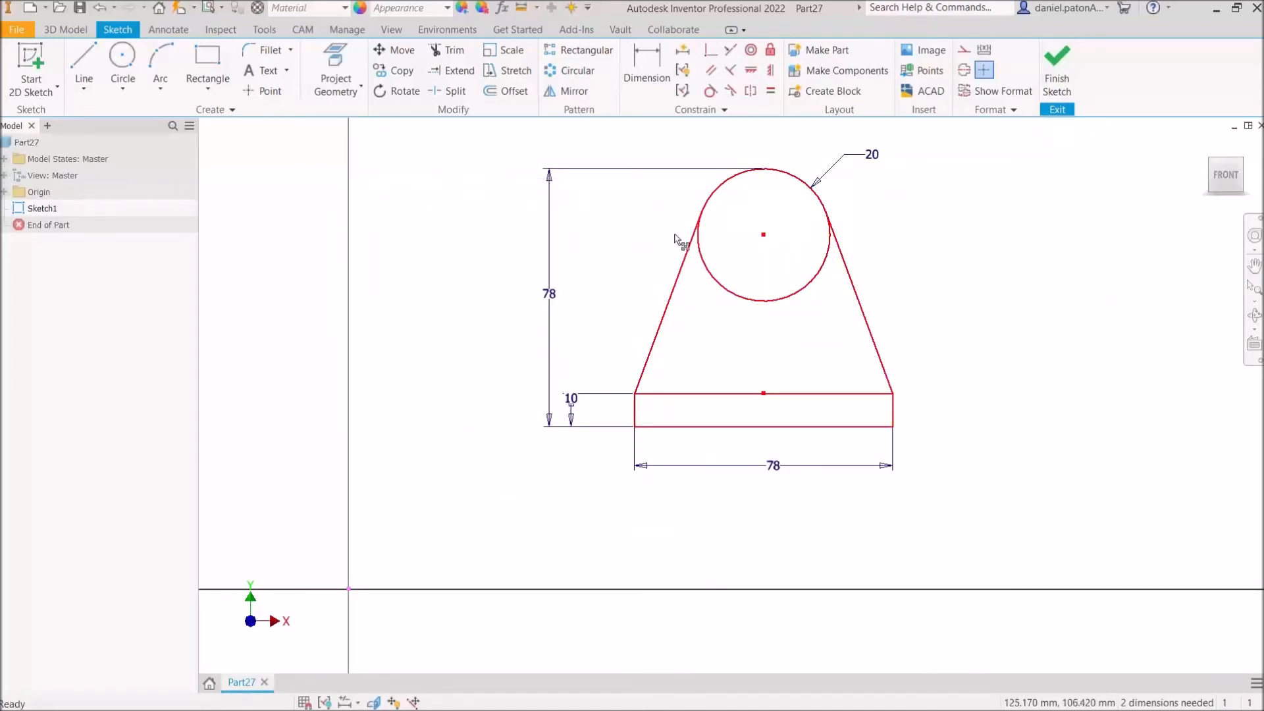
left_click_drag(675, 234, 715, 217)
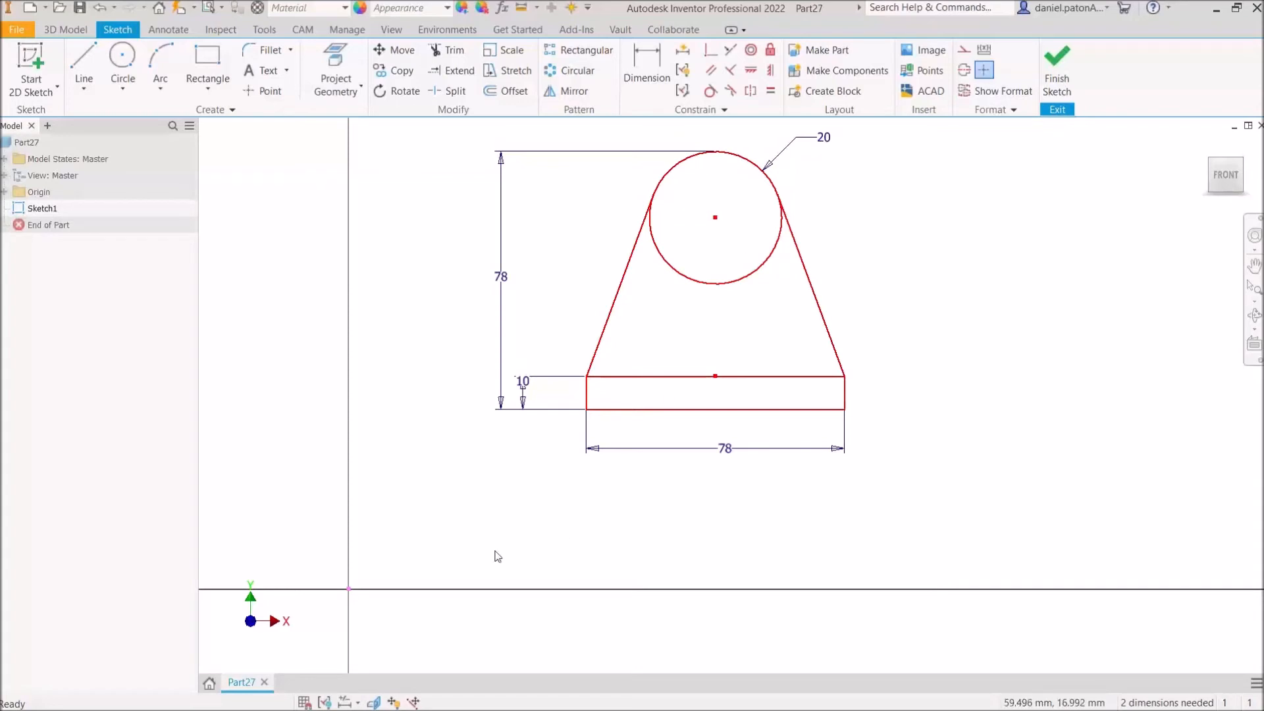
left_click(348, 590)
middle_click_drag(736, 363, 788, 292)
mouse_move(767, 146)
left_mouse_down()
mouse_move(531, 342)
mouse_move(422, 513)
mouse_move(378, 514)
mouse_move(395, 522)
mouse_move(659, 237)
mouse_move(639, 226)
mouse_move(551, 281)
mouse_move(521, 301)
mouse_move(529, 325)
mouse_move(487, 268)
mouse_move(419, 263)
mouse_move(402, 325)
mouse_move(574, 269)
mouse_move(769, 229)
mouse_move(746, 247)
mouse_move(429, 330)
mouse_move(412, 321)
mouse_move(521, 278)
mouse_move(782, 242)
left_mouse_up()
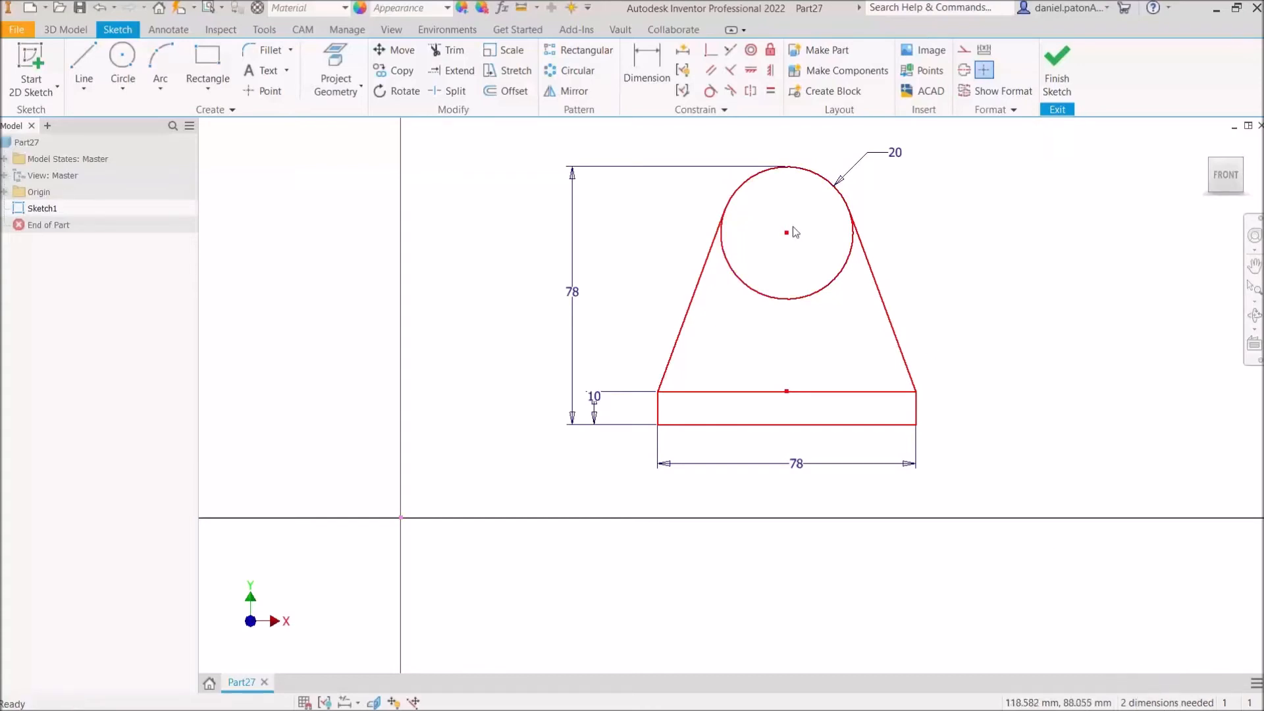
left_click_drag(785, 235, 619, 223)
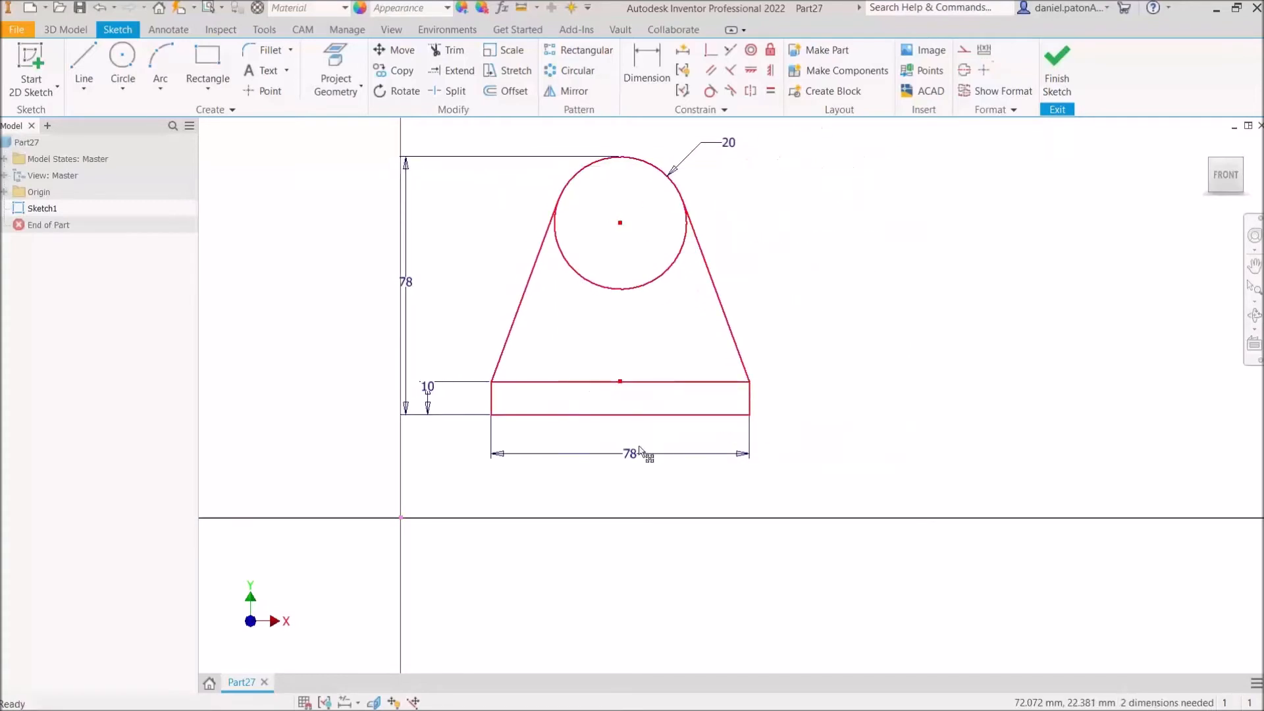
- Fix the profile to the sketch origin by making the midpoint of the base's lower edge coincident with it
left_click(401, 520)
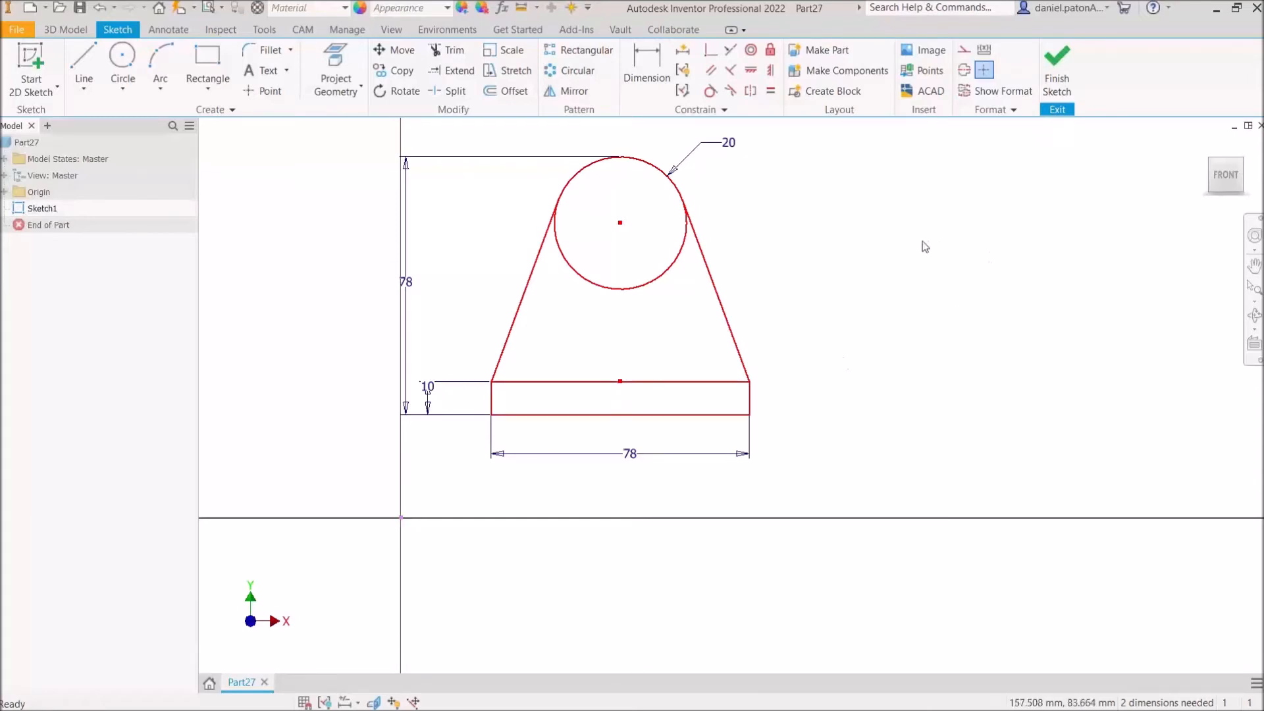
left_click(710, 57)
left_click(711, 53)
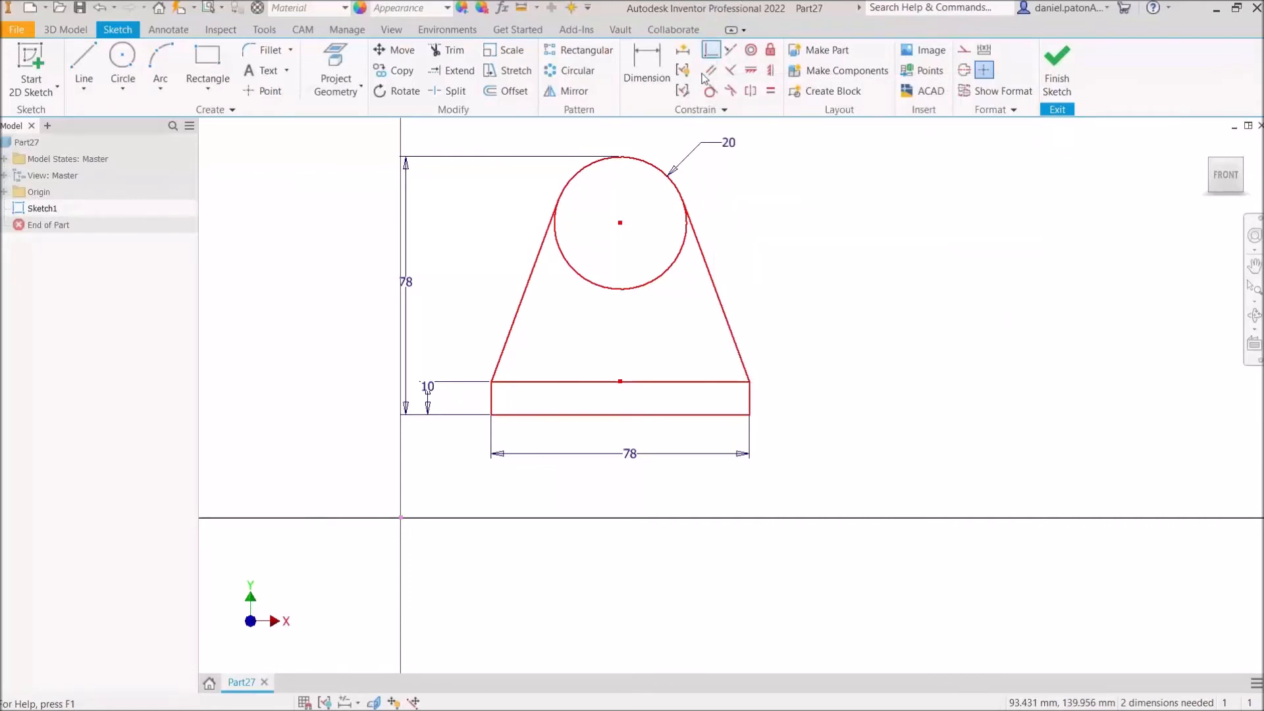
left_click(402, 518)
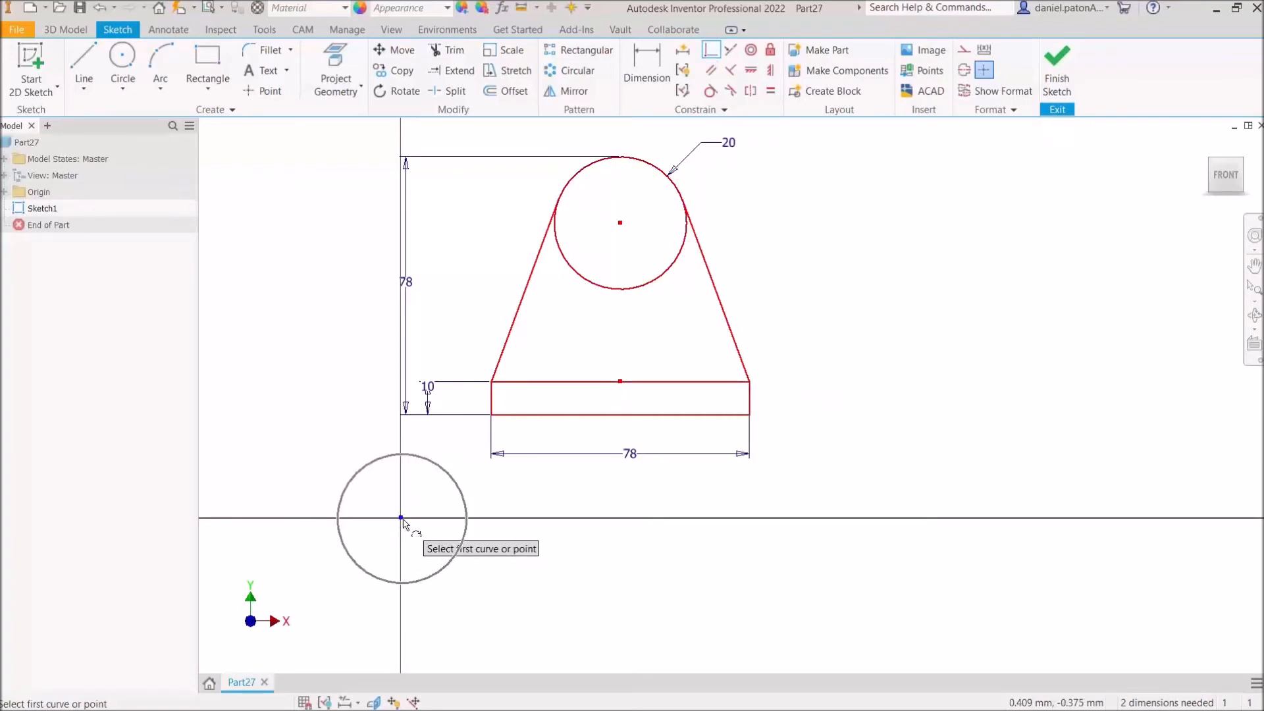
left_click(621, 415)
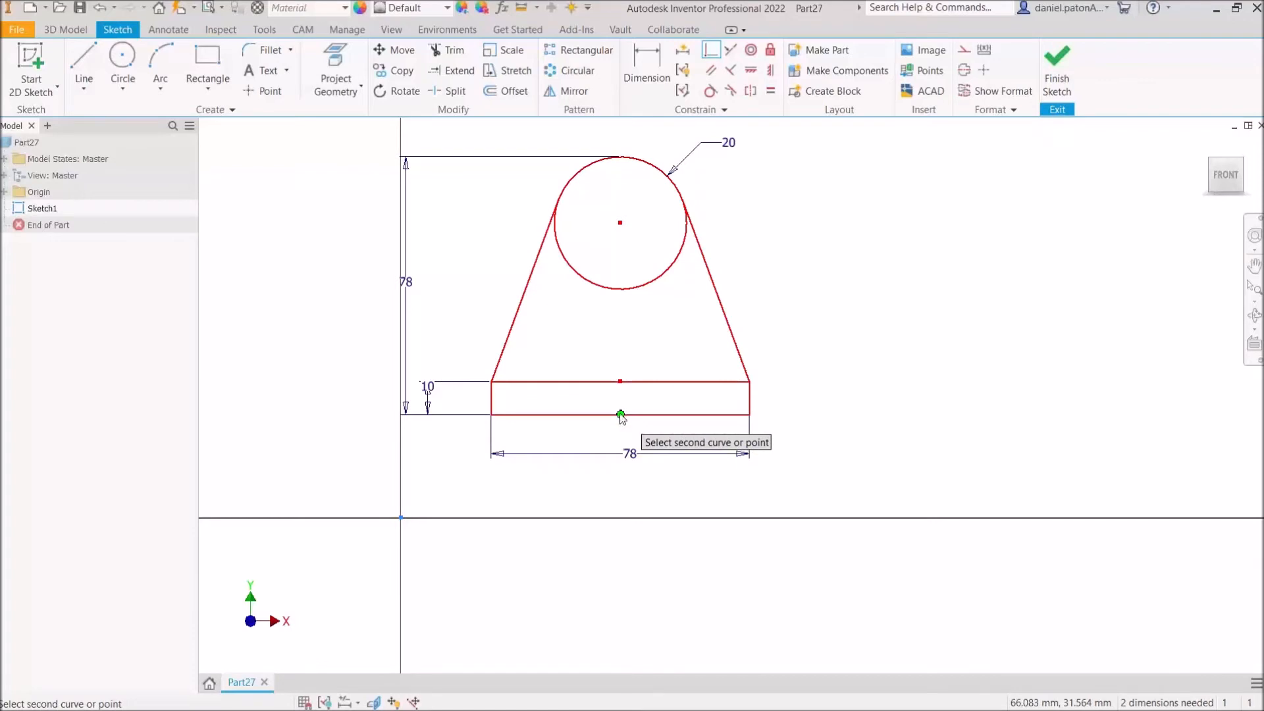
left_click(620, 415)
middle_click_drag(595, 467, 743, 437)
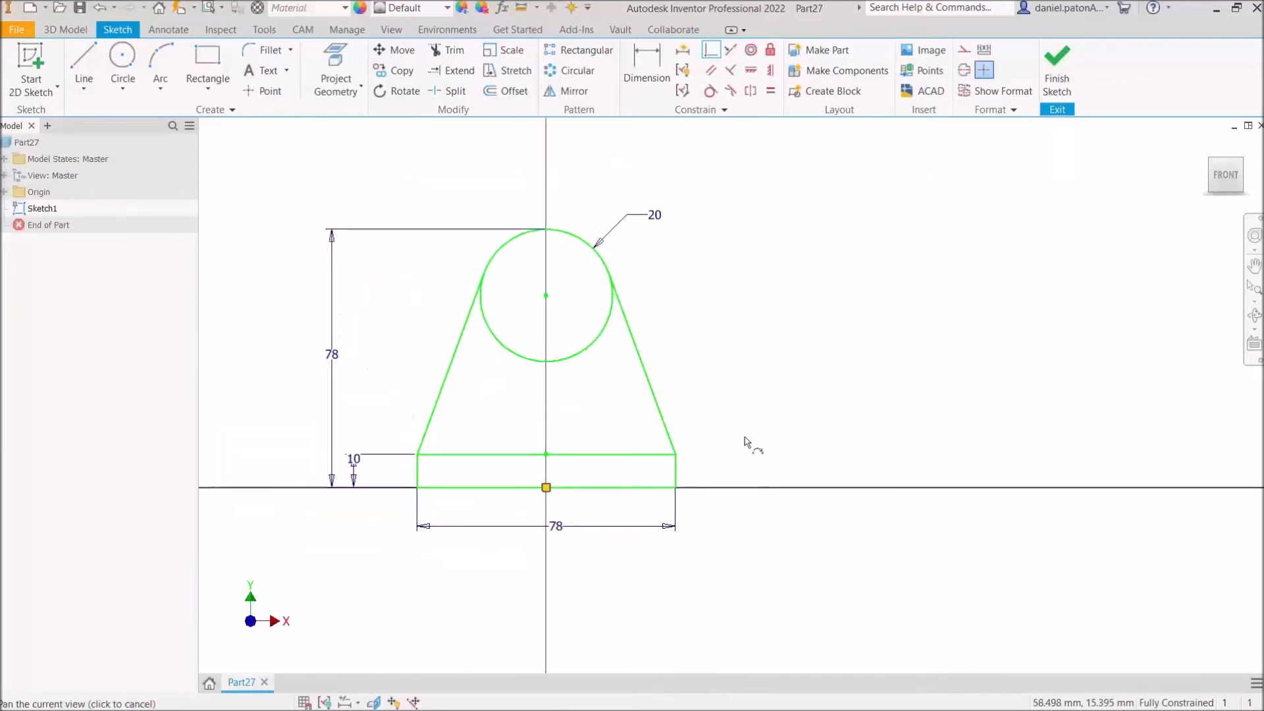
key("Escape")
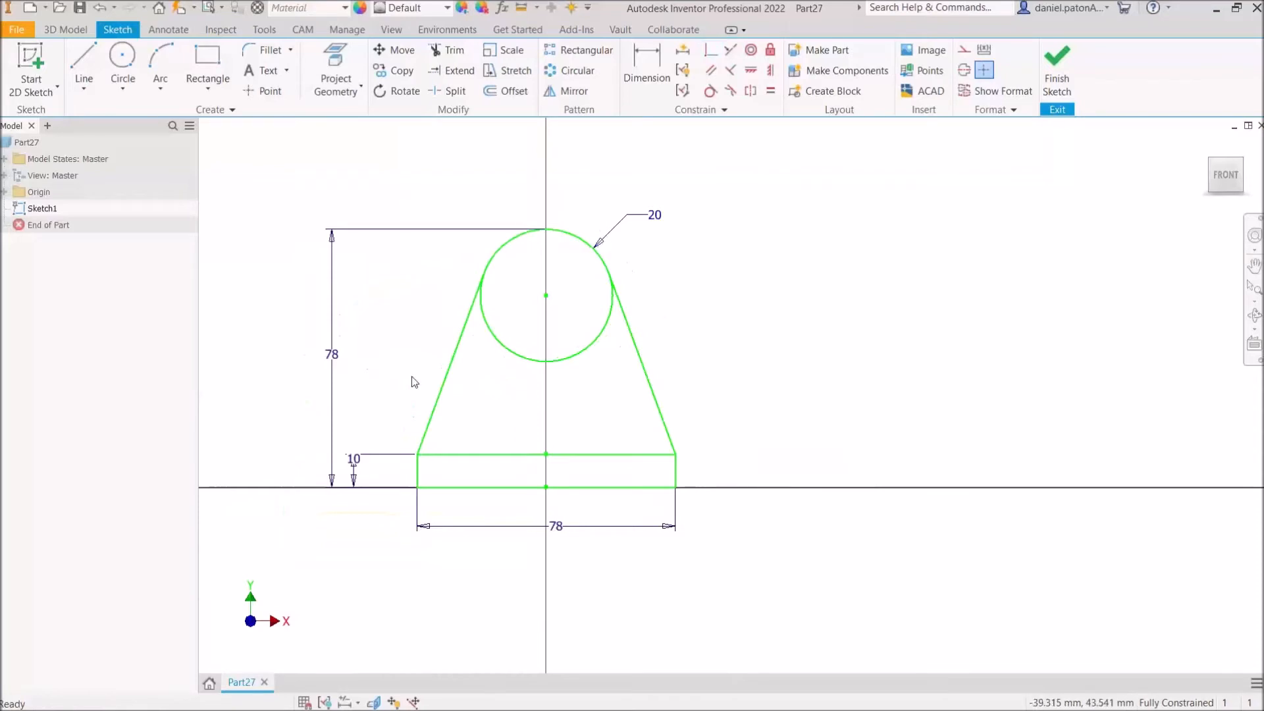
- Undo the coincident constraint at the origin and redo it to compare the profile's constraint status
scroll(555, 485, "up", 5)
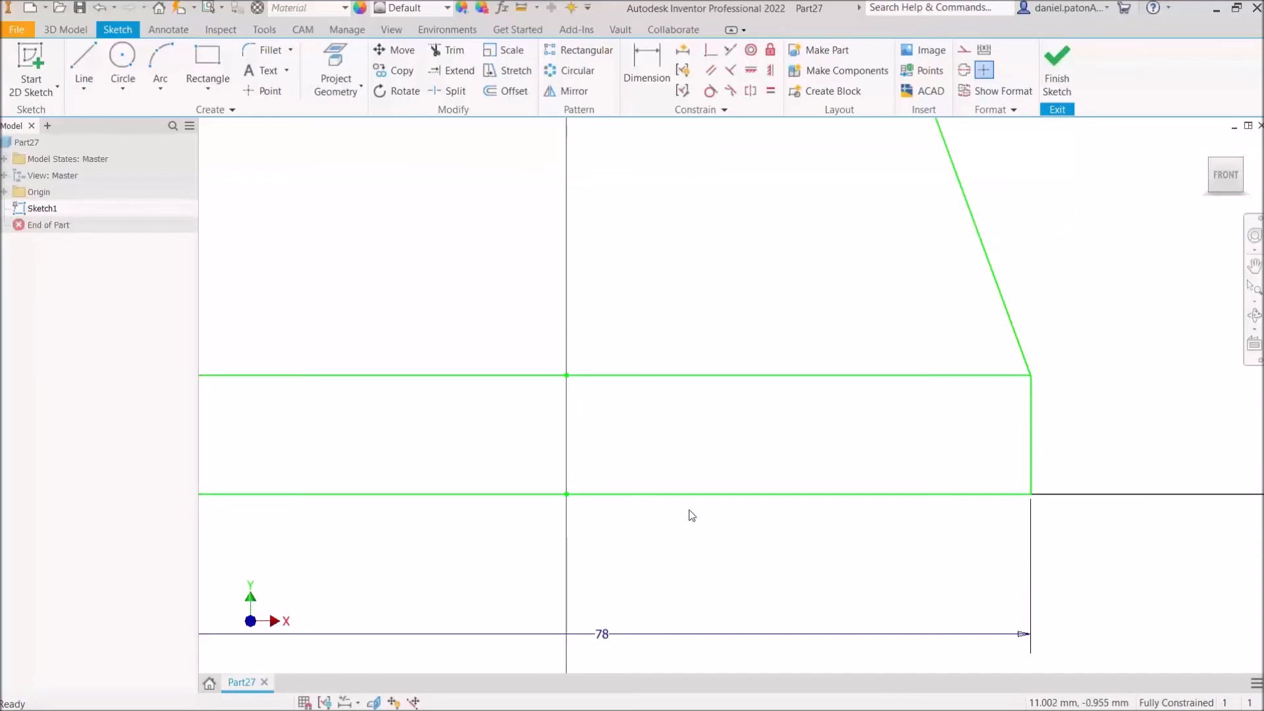
scroll(698, 504, "down", 3)
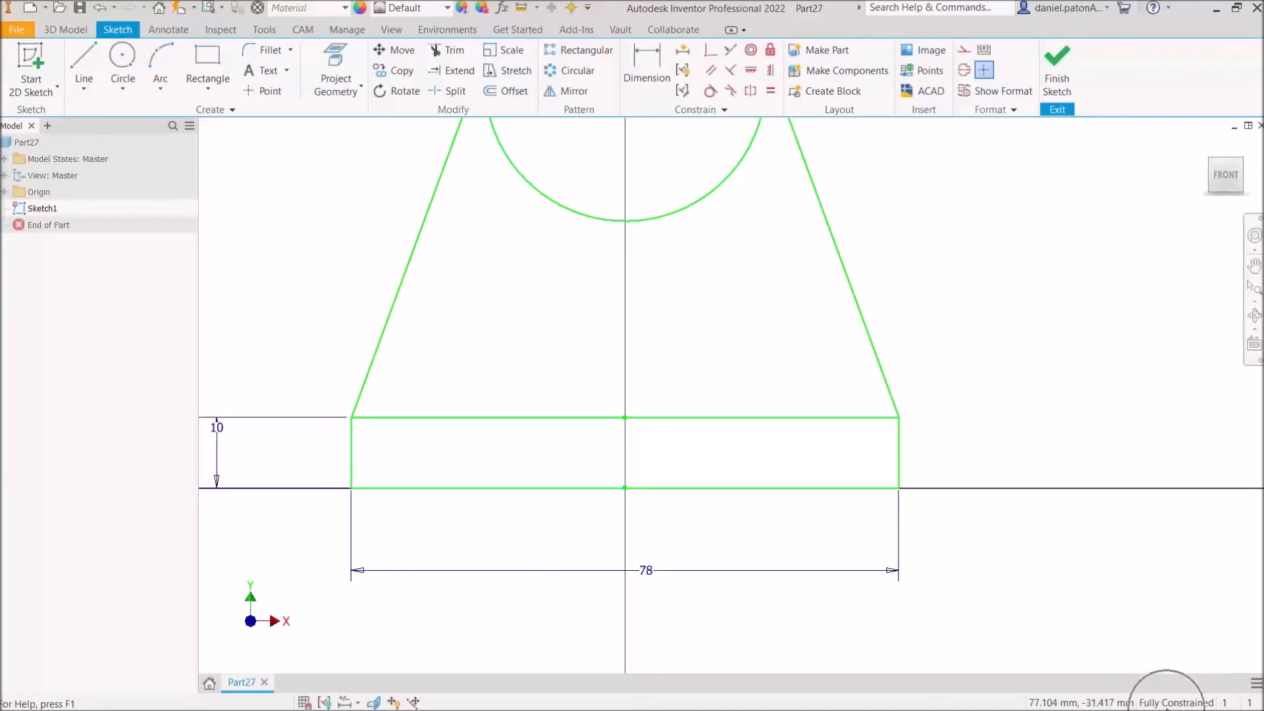
scroll(956, 544, "down", 2)
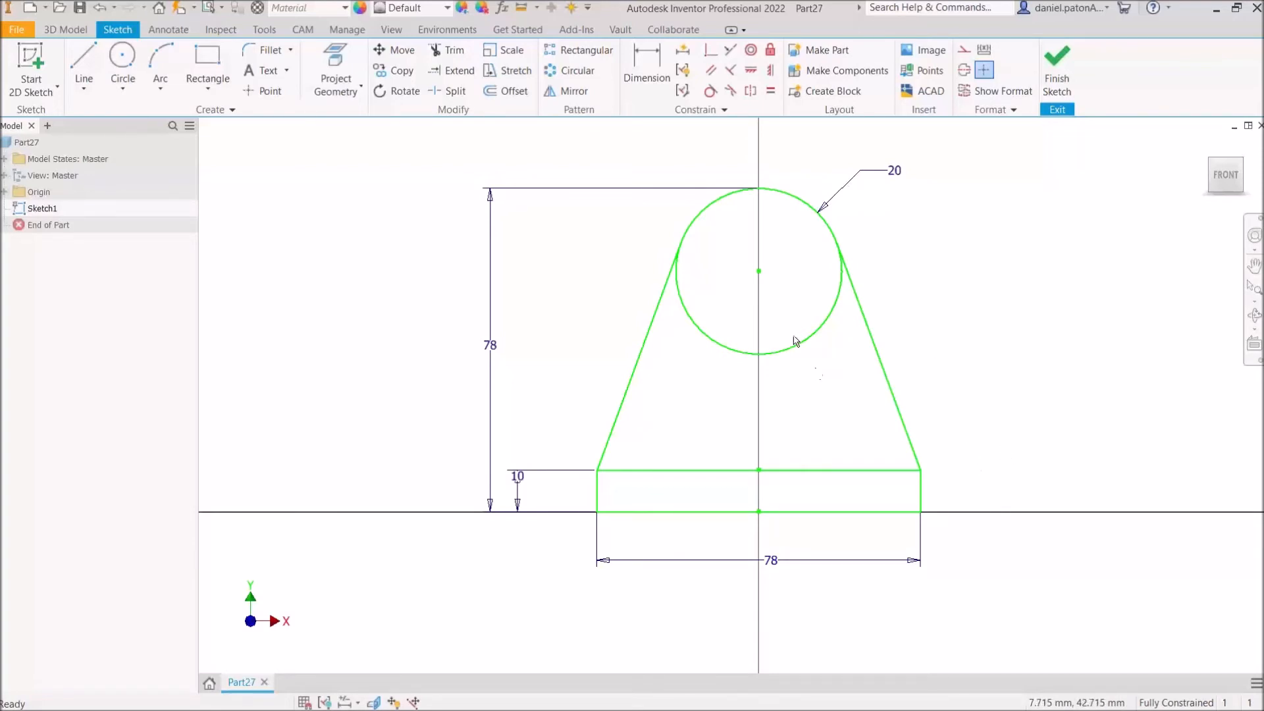
key("ctrl+z")
middle_click_drag(1014, 403, 850, 581)
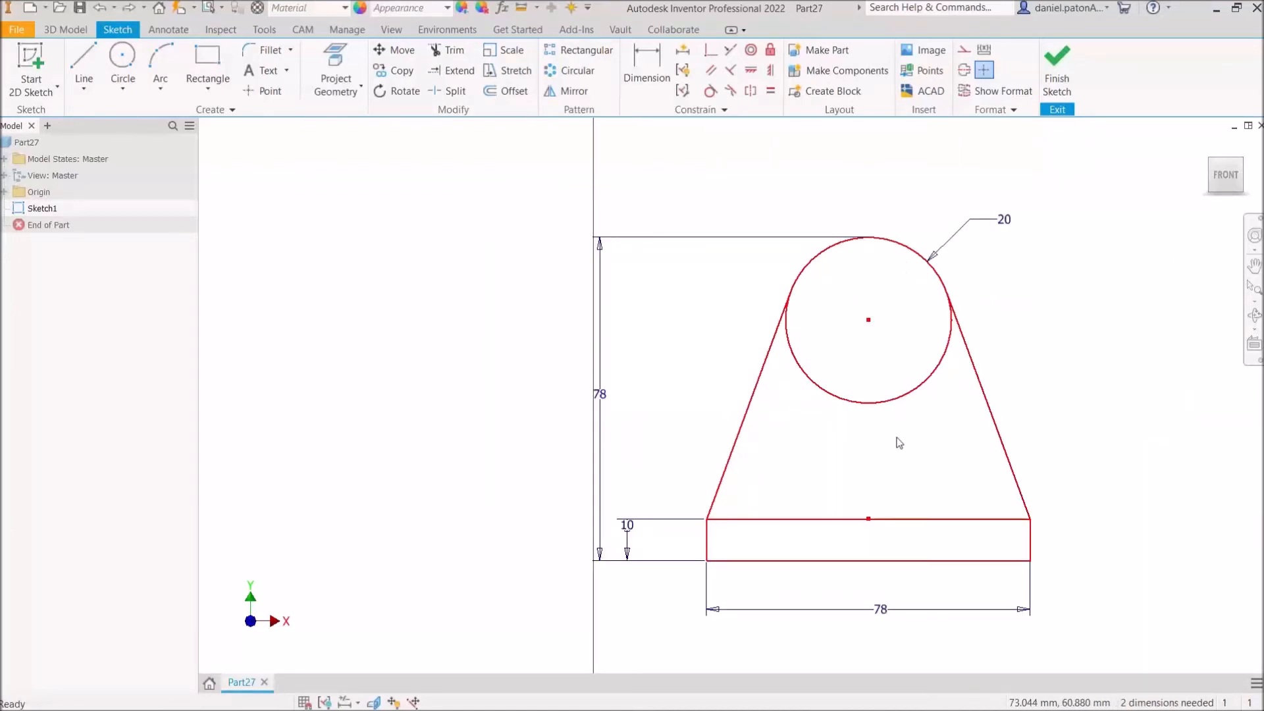
key("ctrl+y")
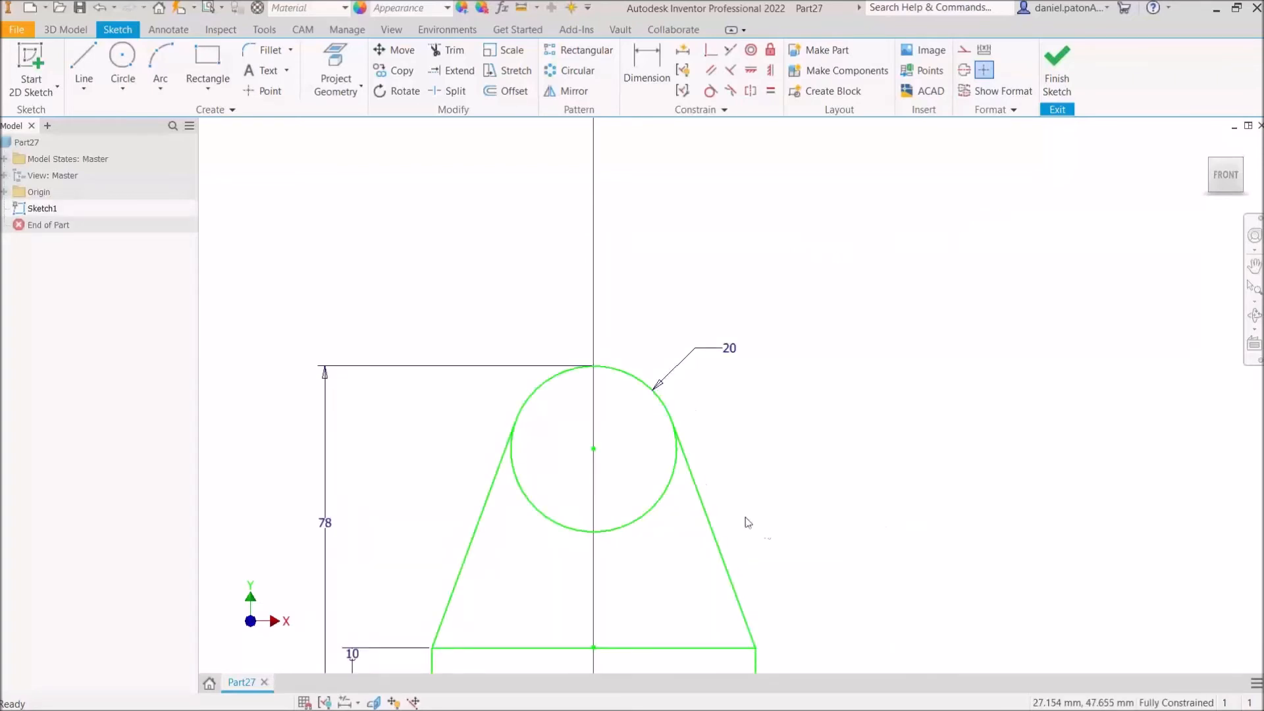
middle_click_drag(748, 522, 836, 356)
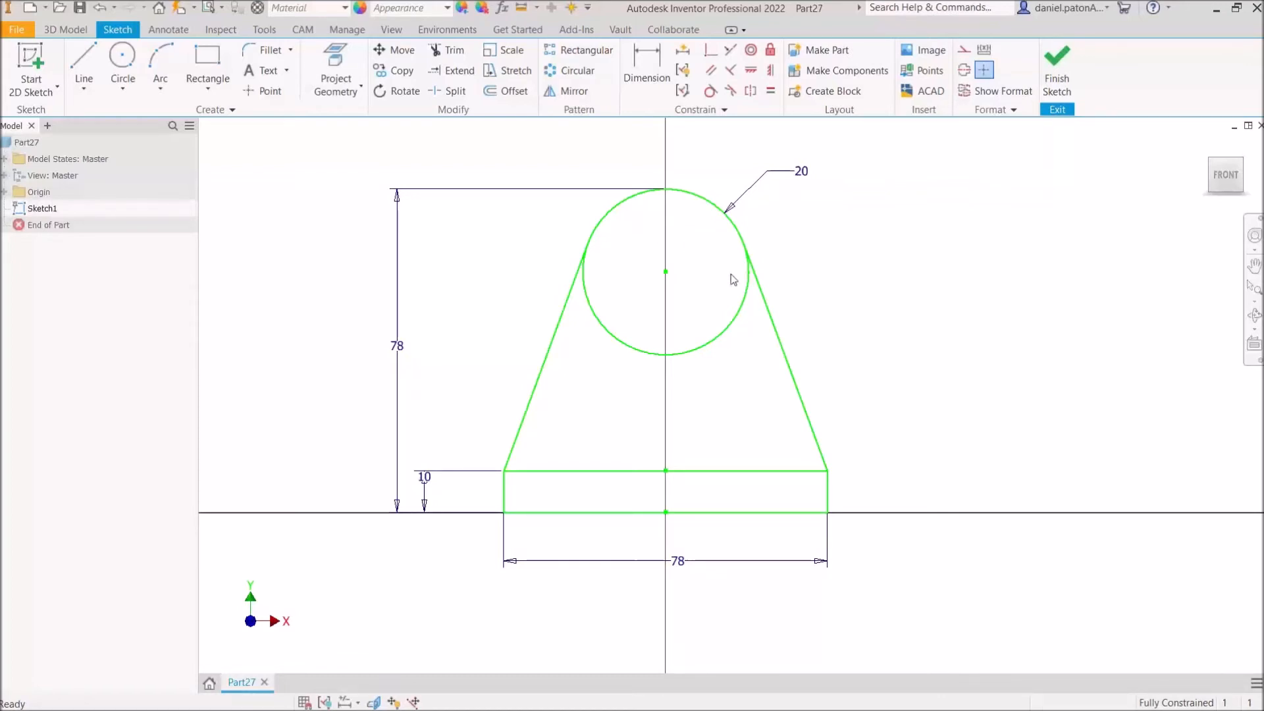
- Finish the bracket's front-profile sketch and return to 3D modeling
left_click(1064, 76)
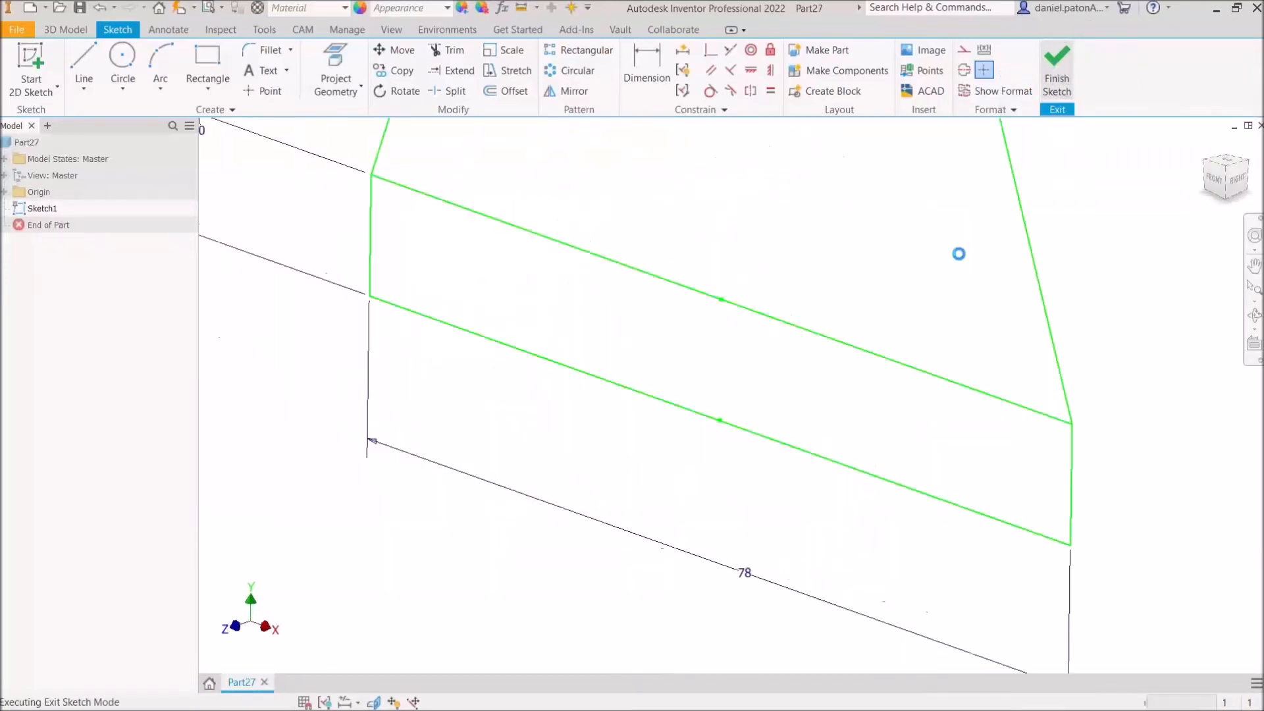
scroll(817, 488, "up", 4)
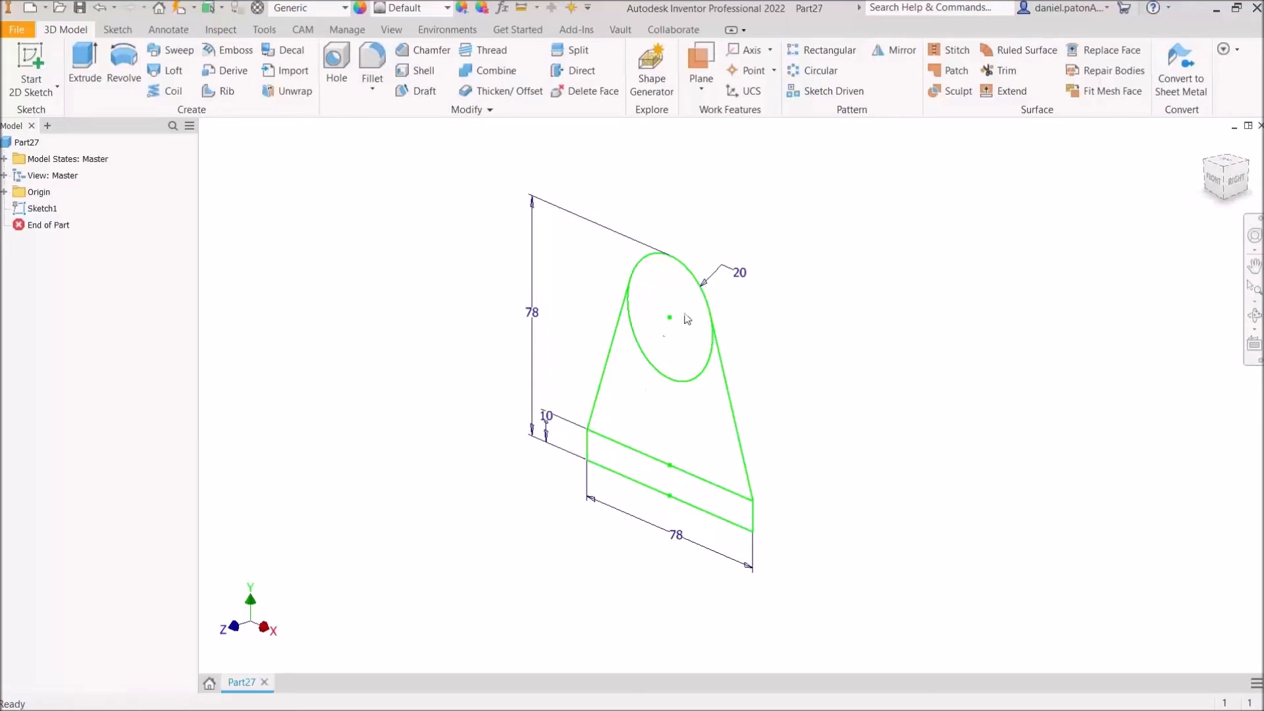
middle_click_drag(870, 372, 812, 376)
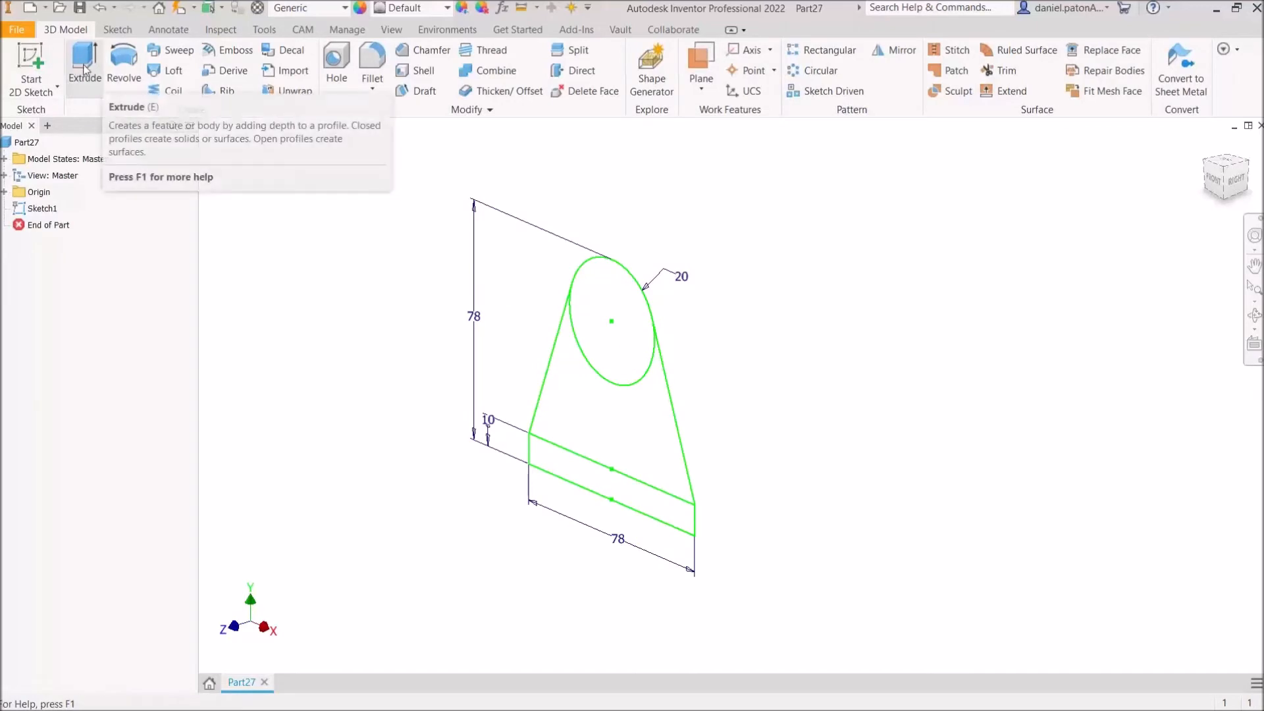
- Extrude the base rectangle 37 mm as a new solid, consulting the side view in Bracket.pdf for the depth
left_click(85, 59)
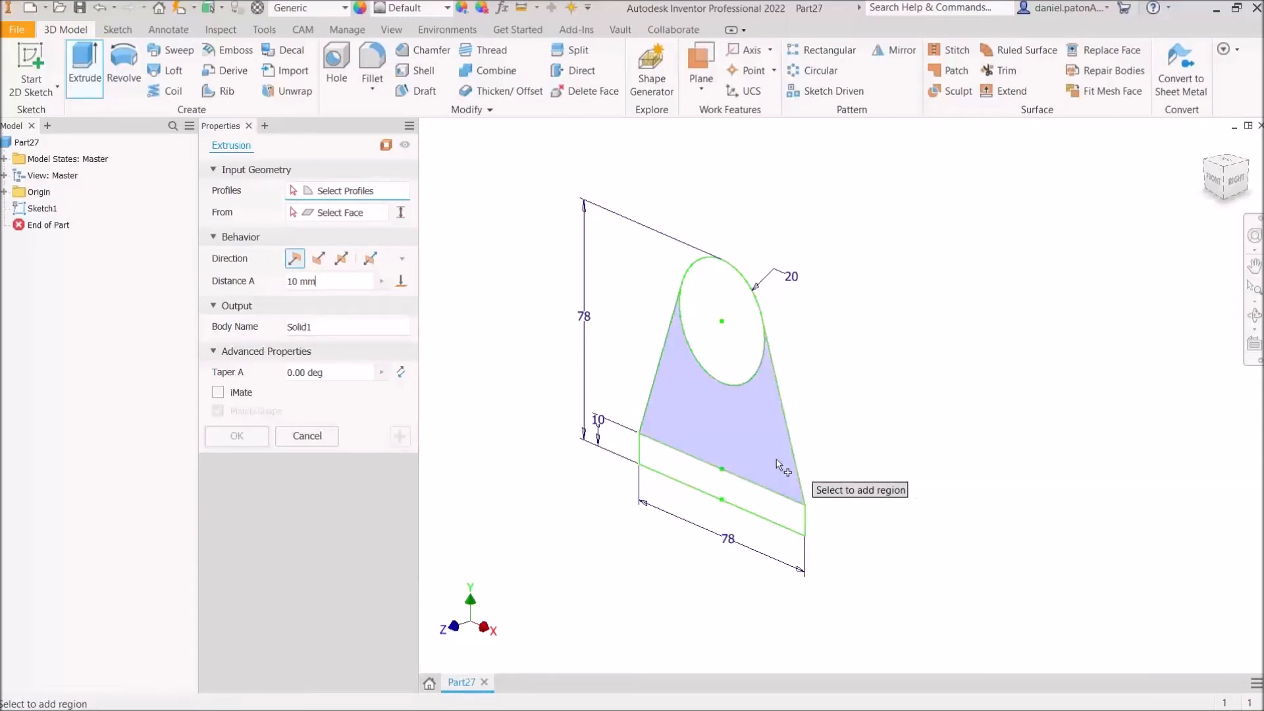
left_click(683, 466)
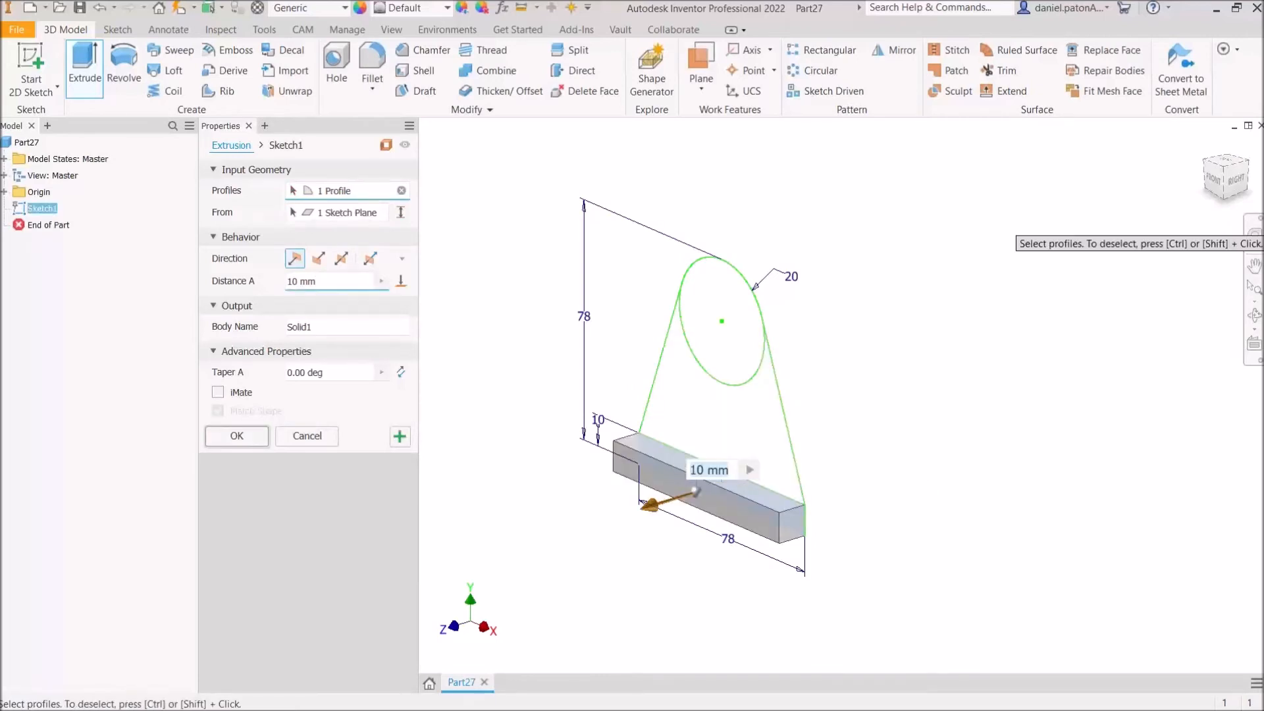
left_click_drag(1263, 105, 931, 78)
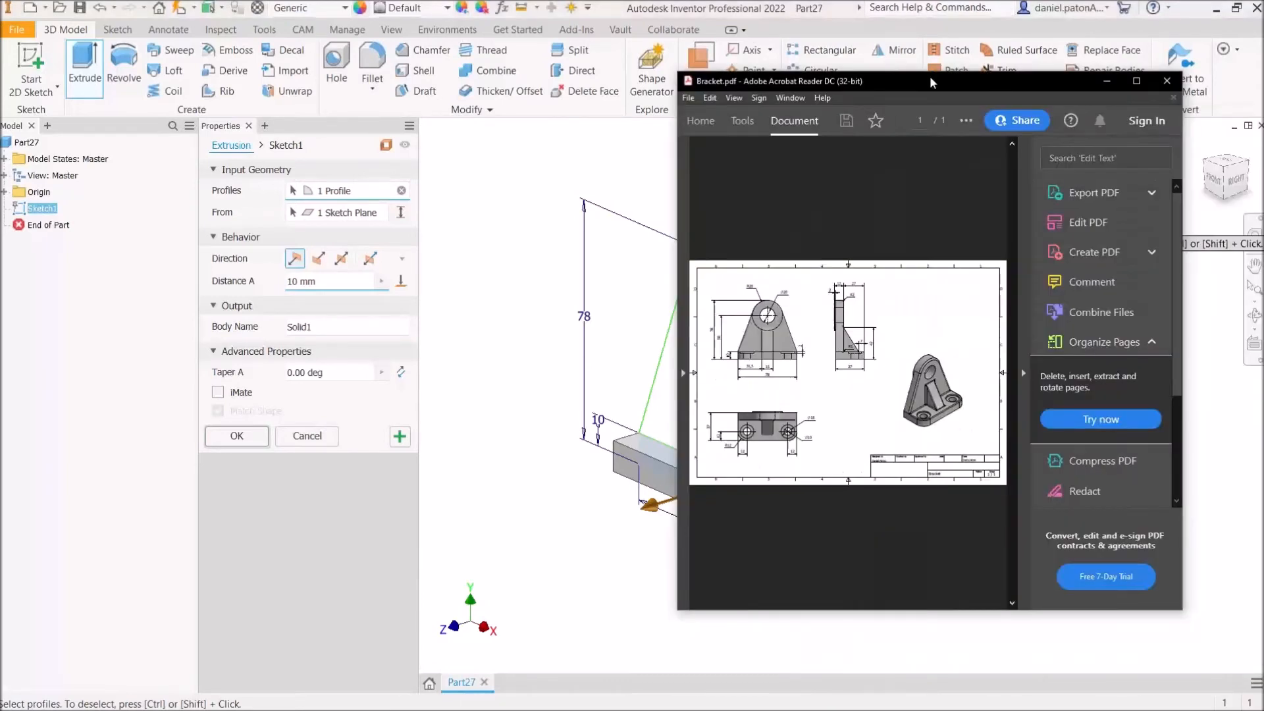
scroll(778, 403, "up", 3, "ctrl")
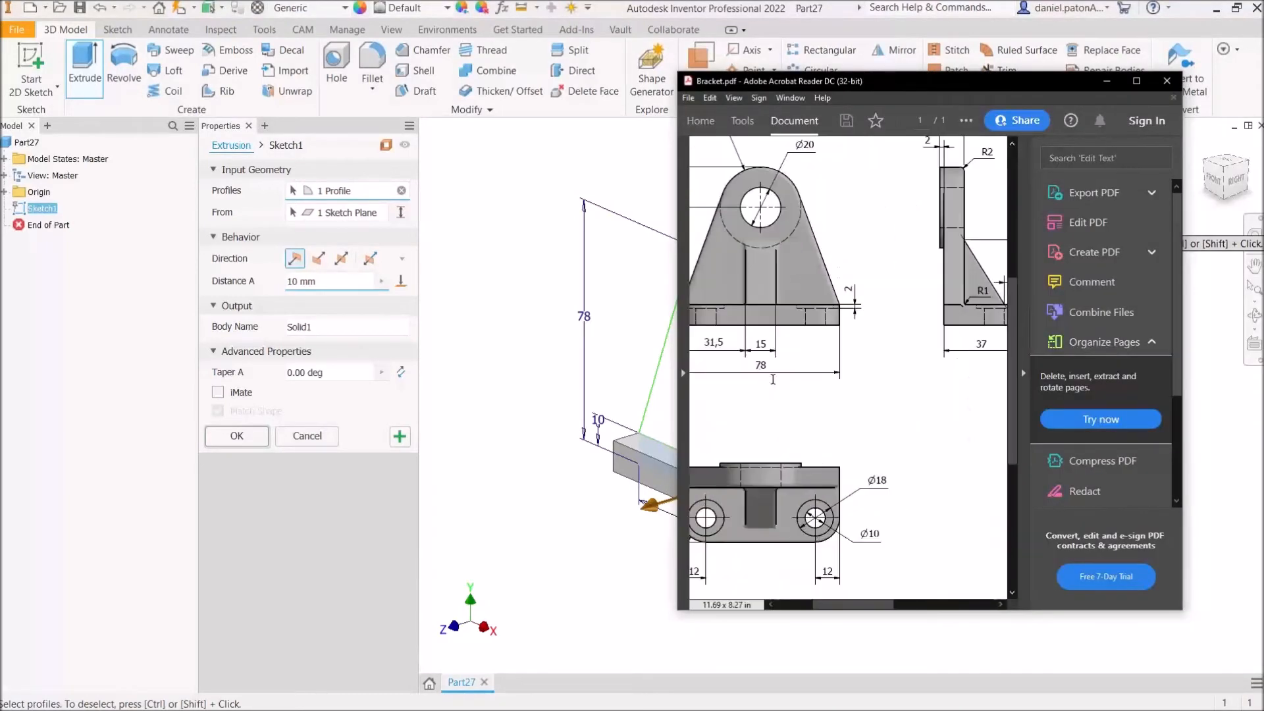
middle_click_drag(883, 320, 836, 312)
middle_click_drag(863, 318, 860, 359)
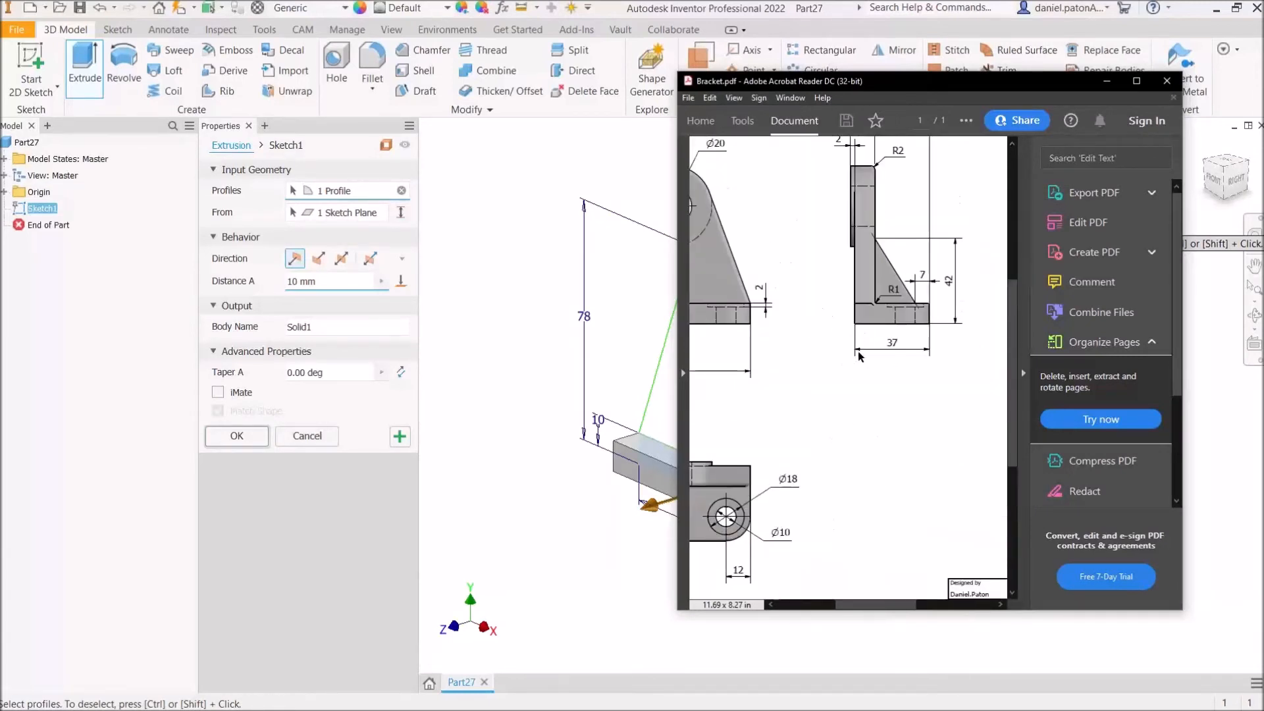
left_click(897, 351)
left_click_drag(985, 89, 1263, 99)
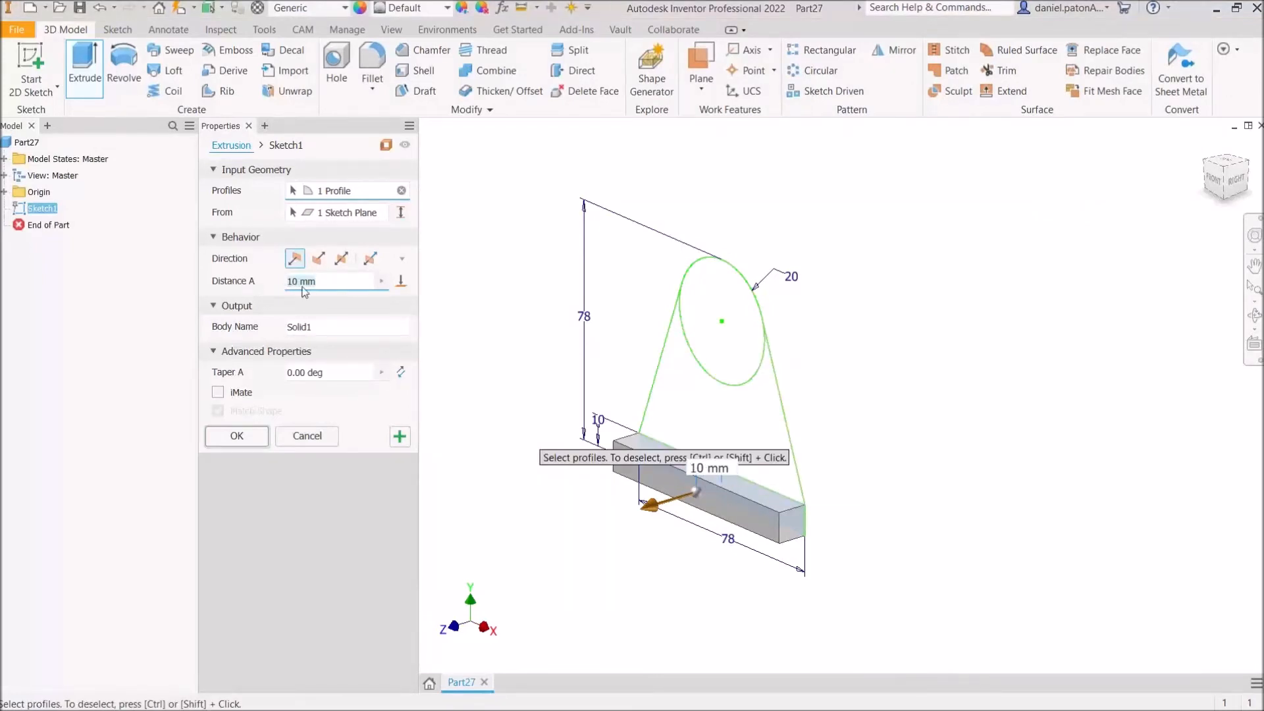
type("37")
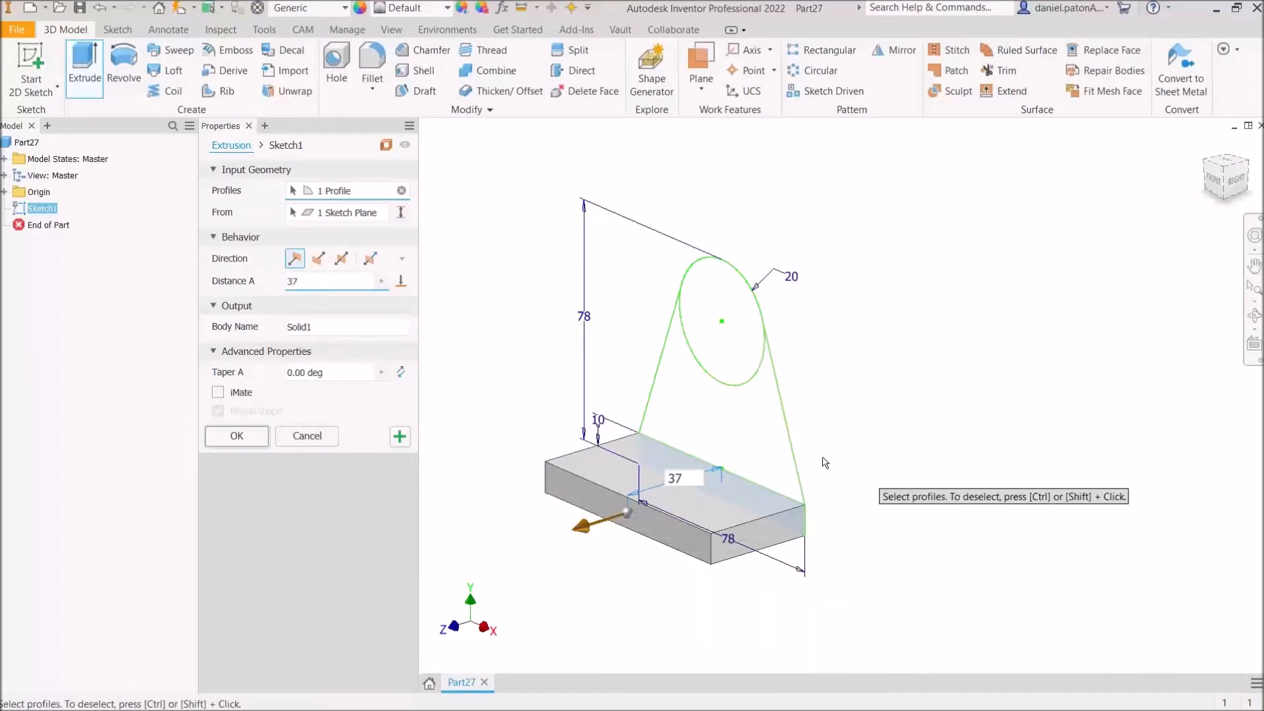
left_click(242, 442)
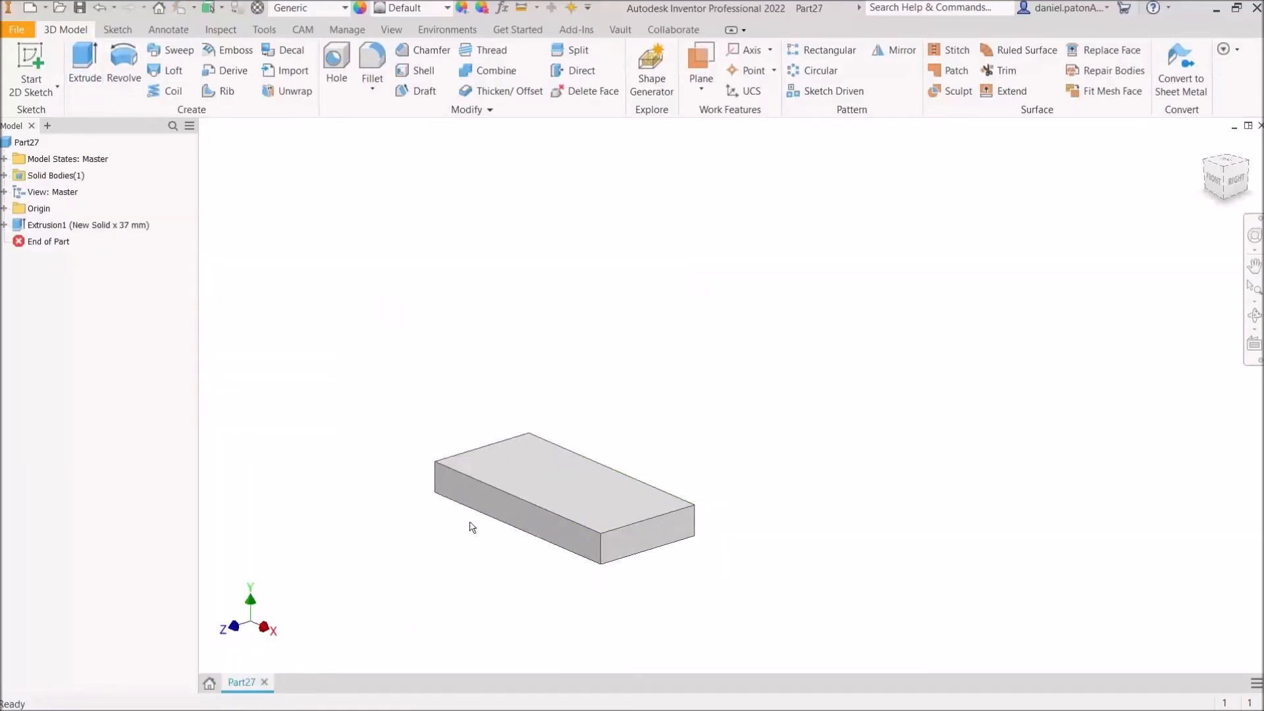
- Locate the profile sketch under the base extrusion and make it visible for reuse
scroll(700, 527, "down", 3)
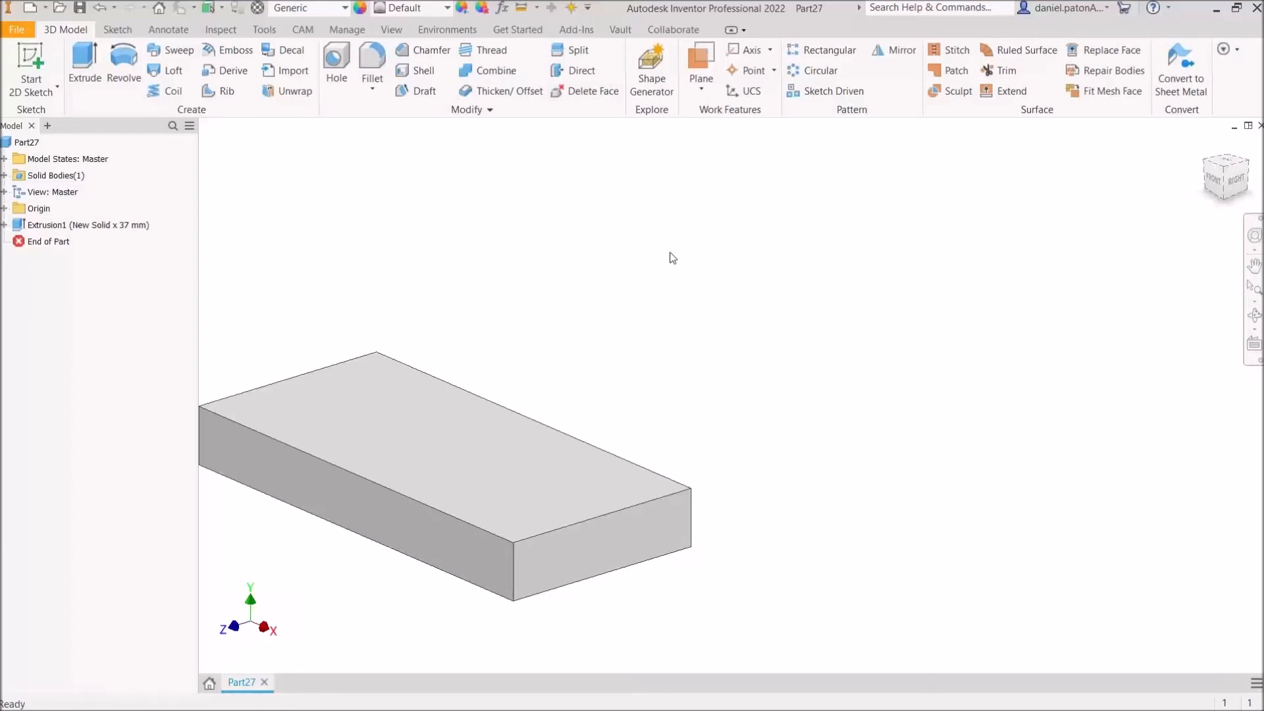
left_click(73, 225)
middle_click_drag(600, 425, 662, 400)
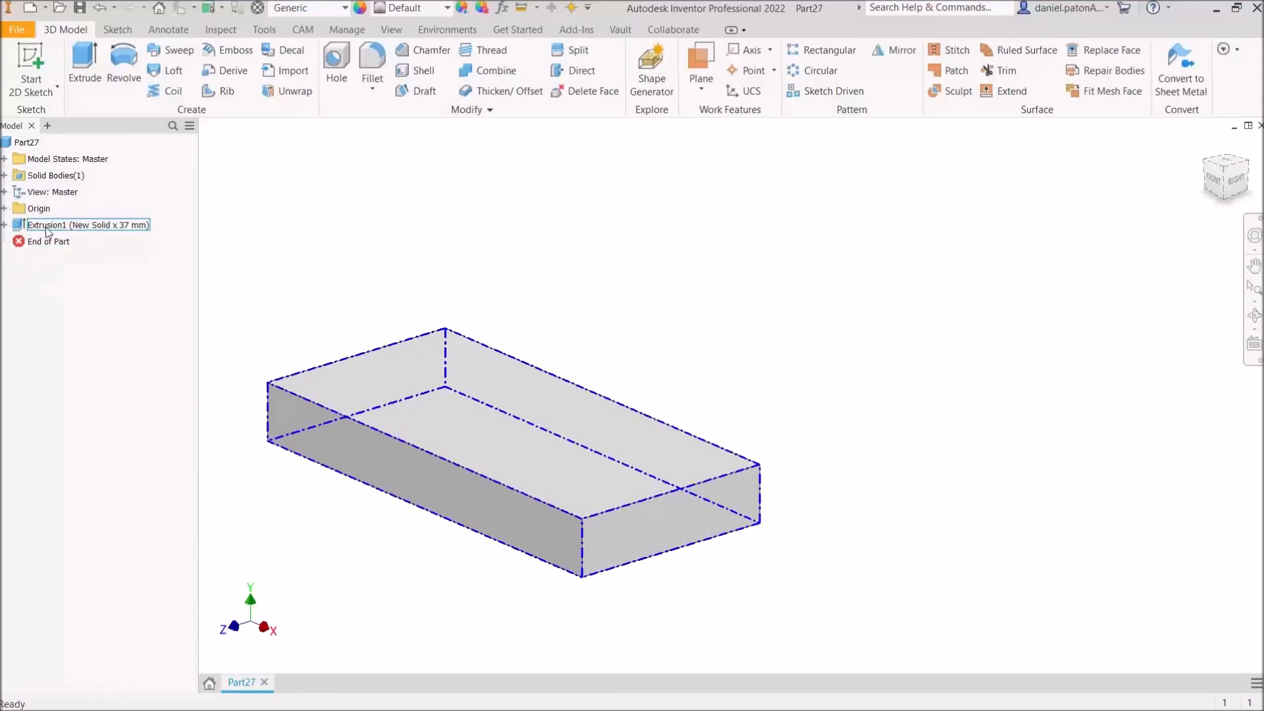
left_click(72, 227)
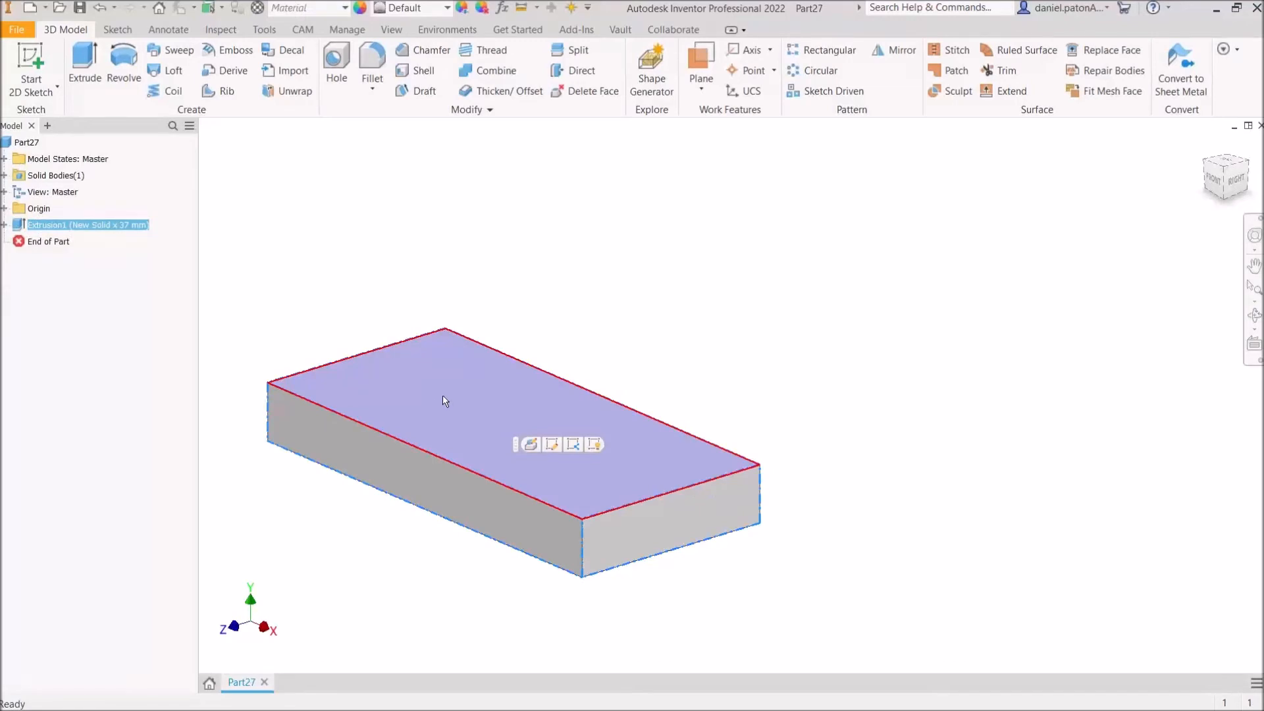
left_click(5, 225)
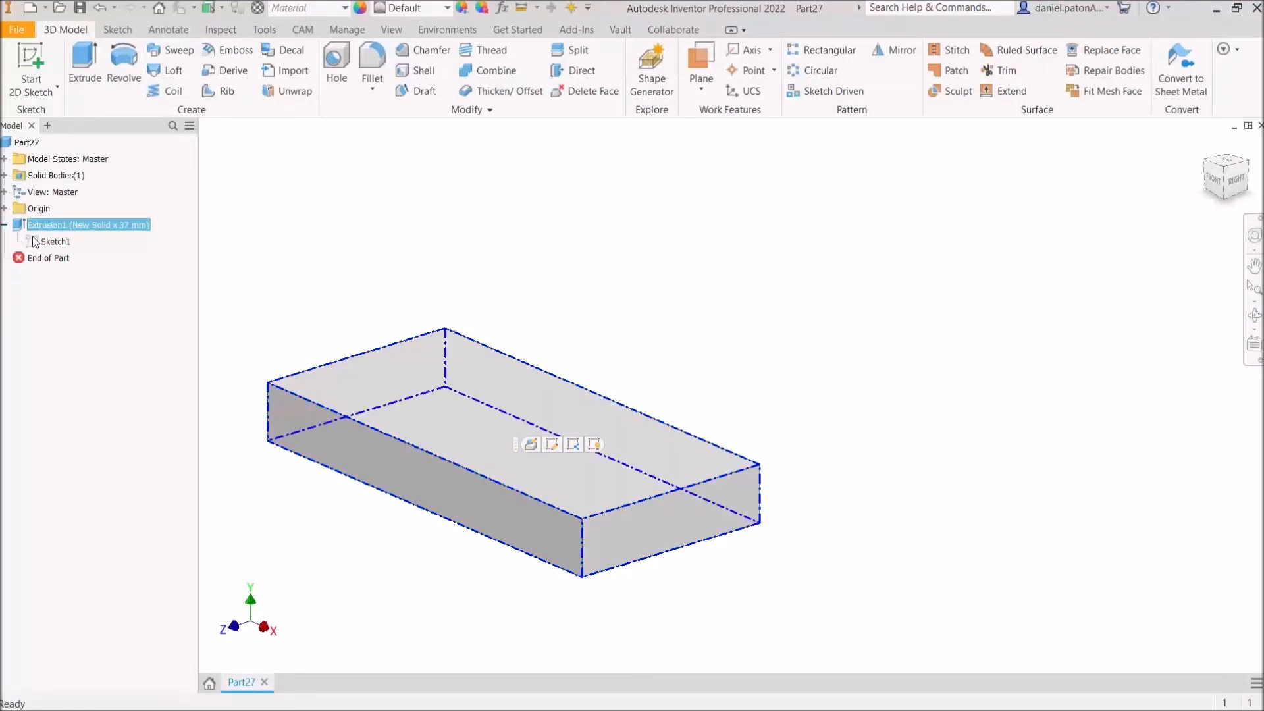
left_click(53, 242)
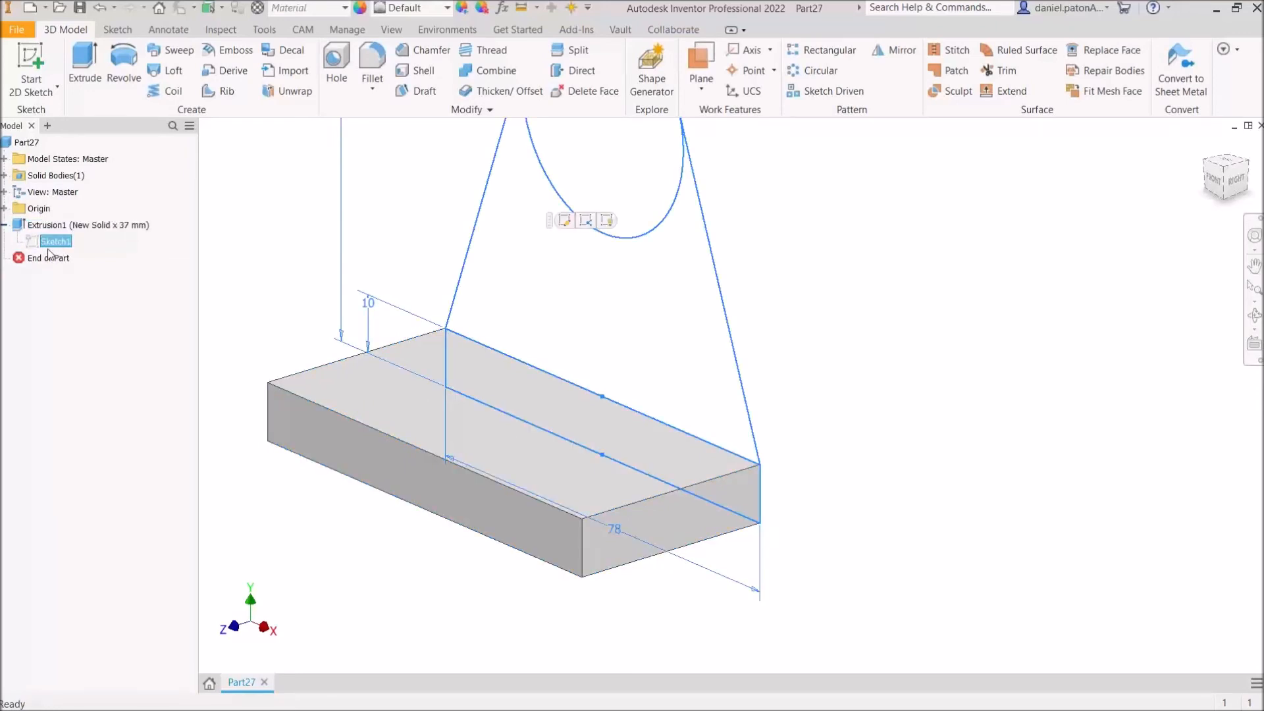
right_click(44, 244)
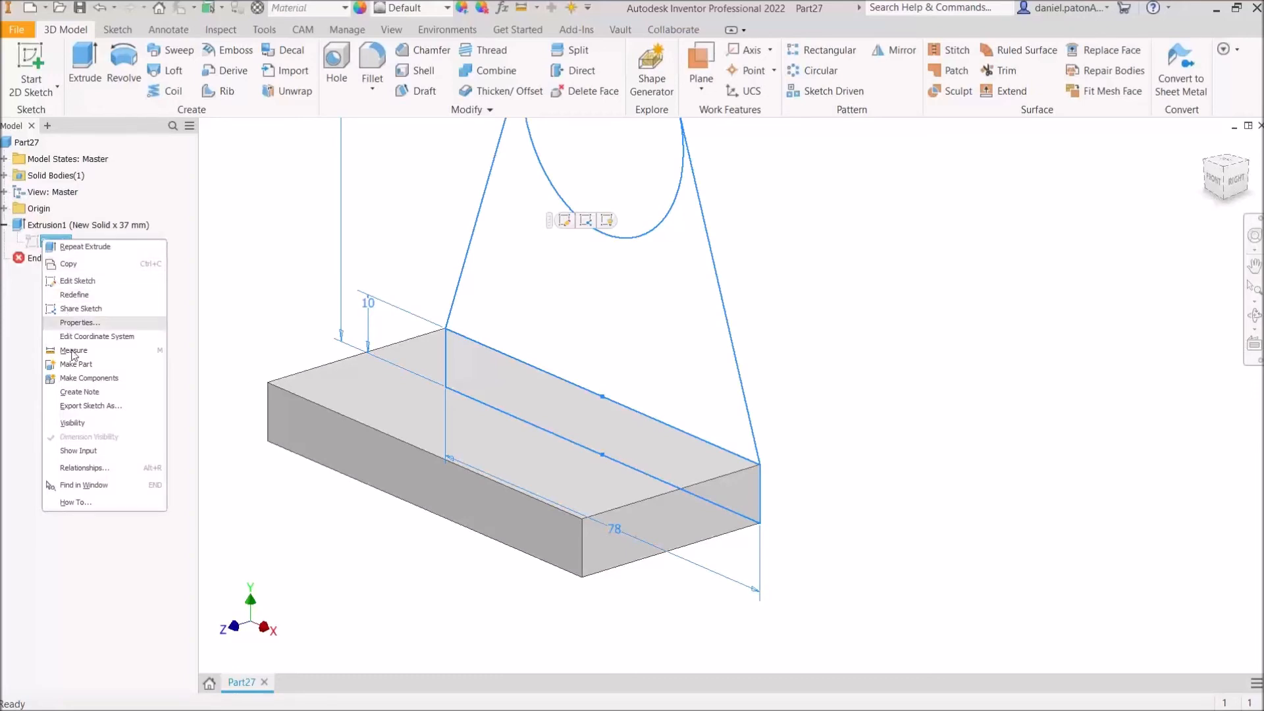
left_click(96, 430)
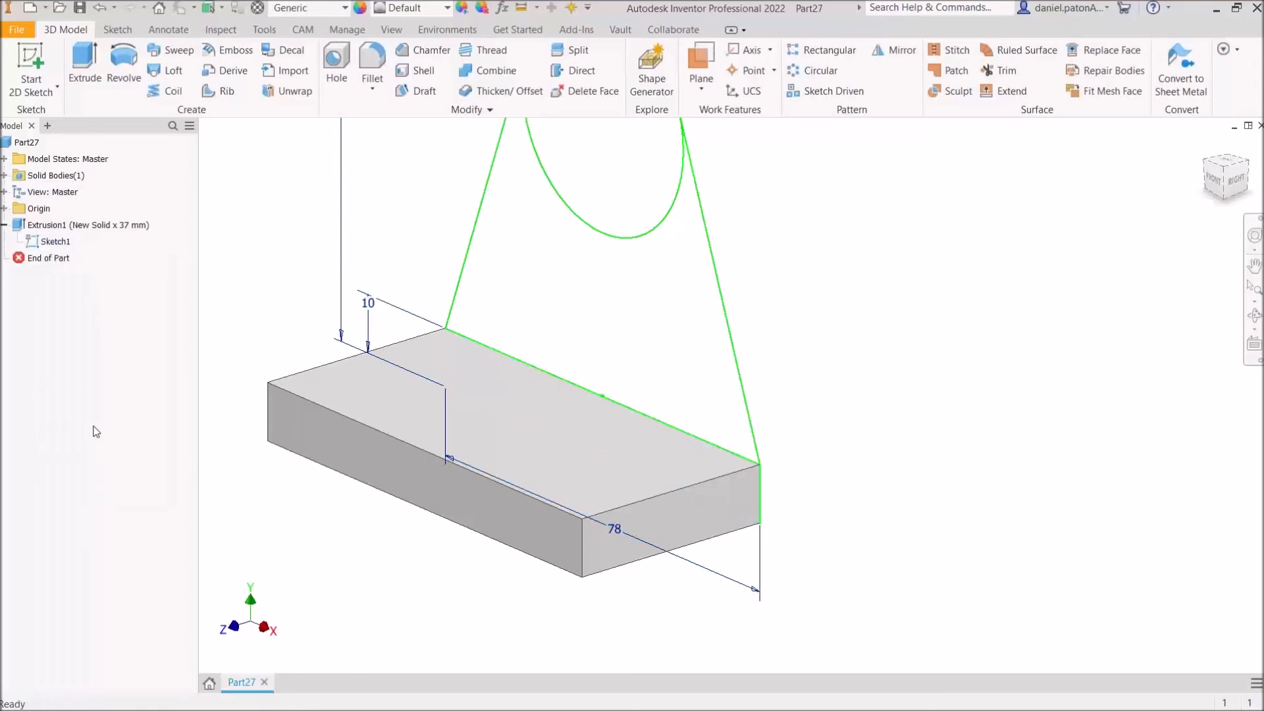
middle_click_drag(339, 270, 373, 448)
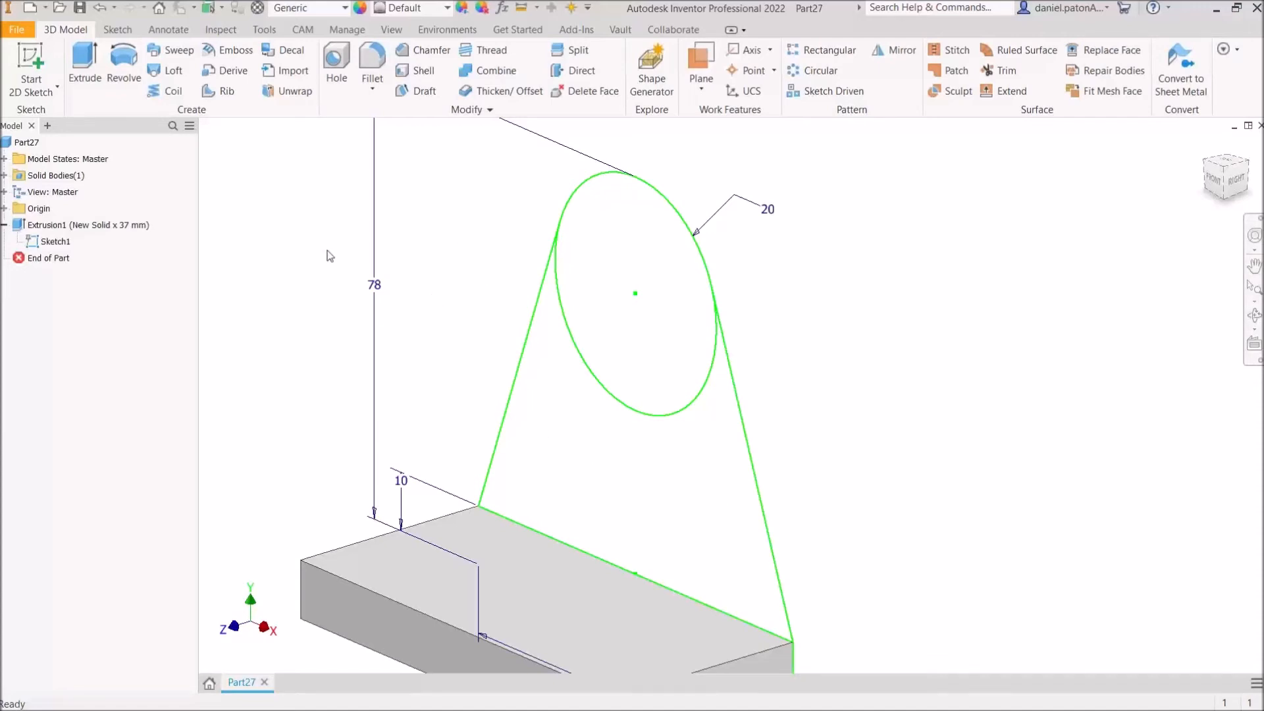
- Start an extrusion using the tapered plate region and the circle region of the profile sketch
left_click(84, 71)
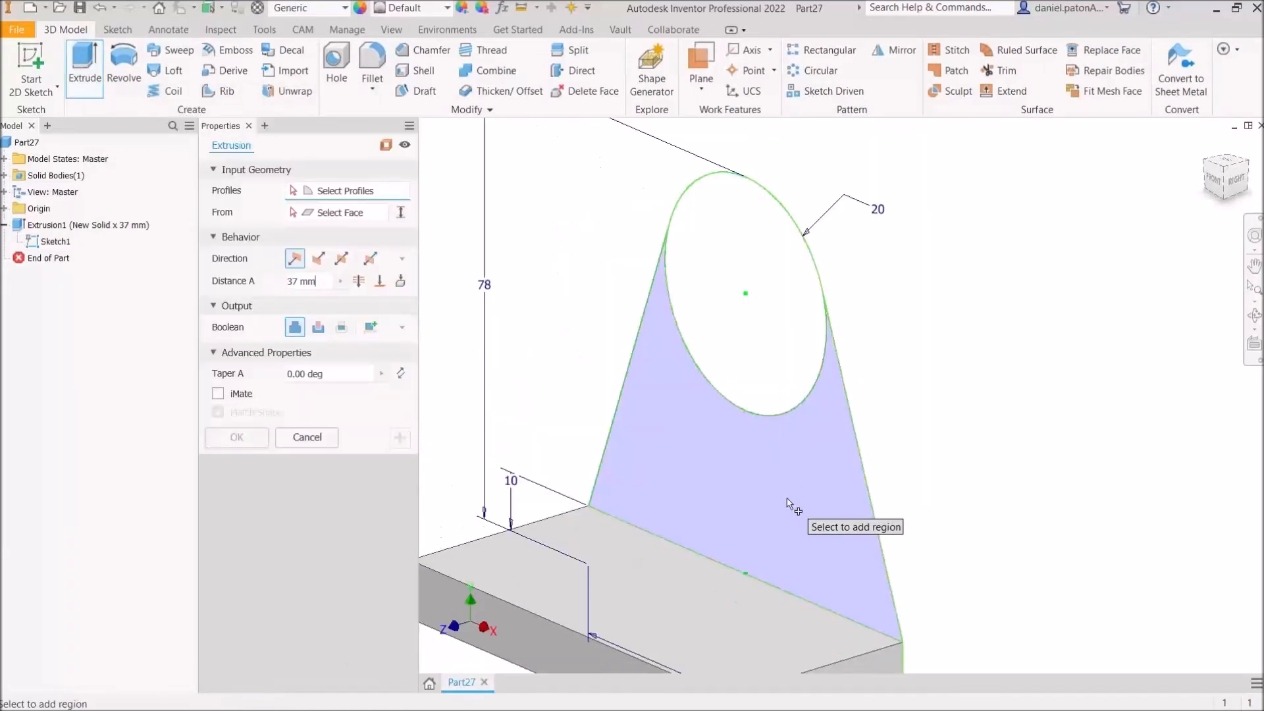
left_click(682, 423)
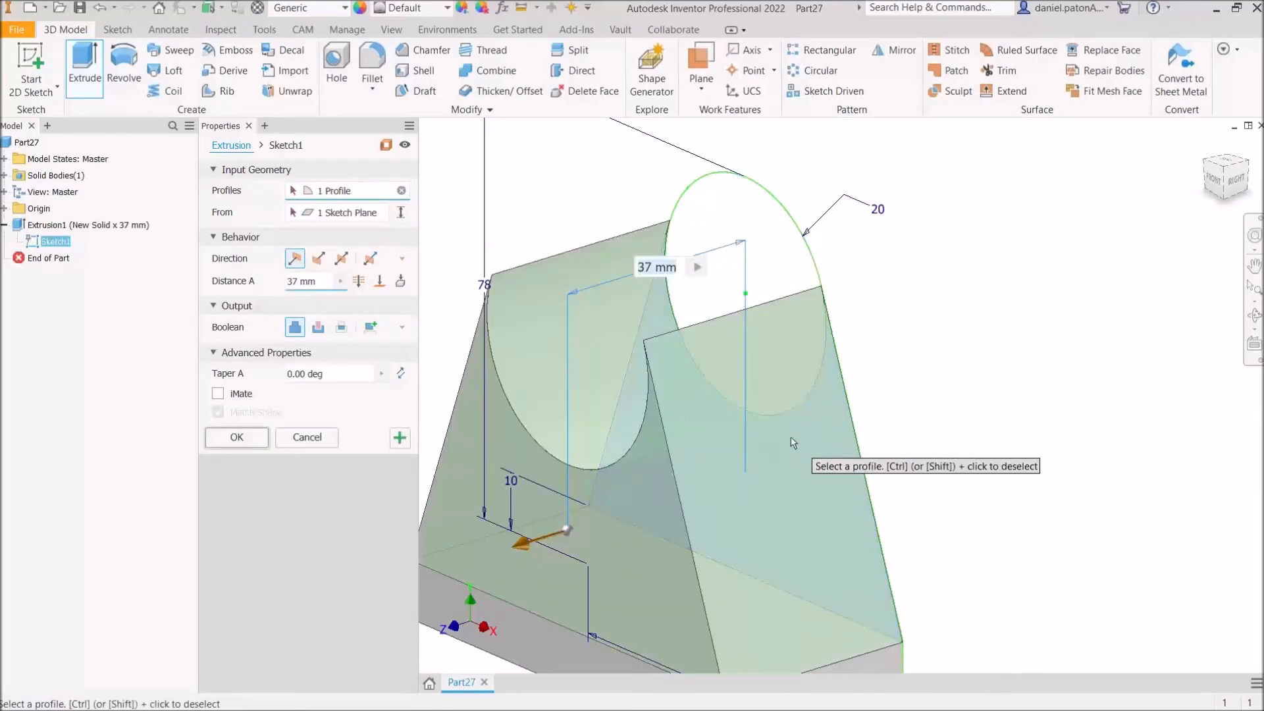
left_click(729, 212)
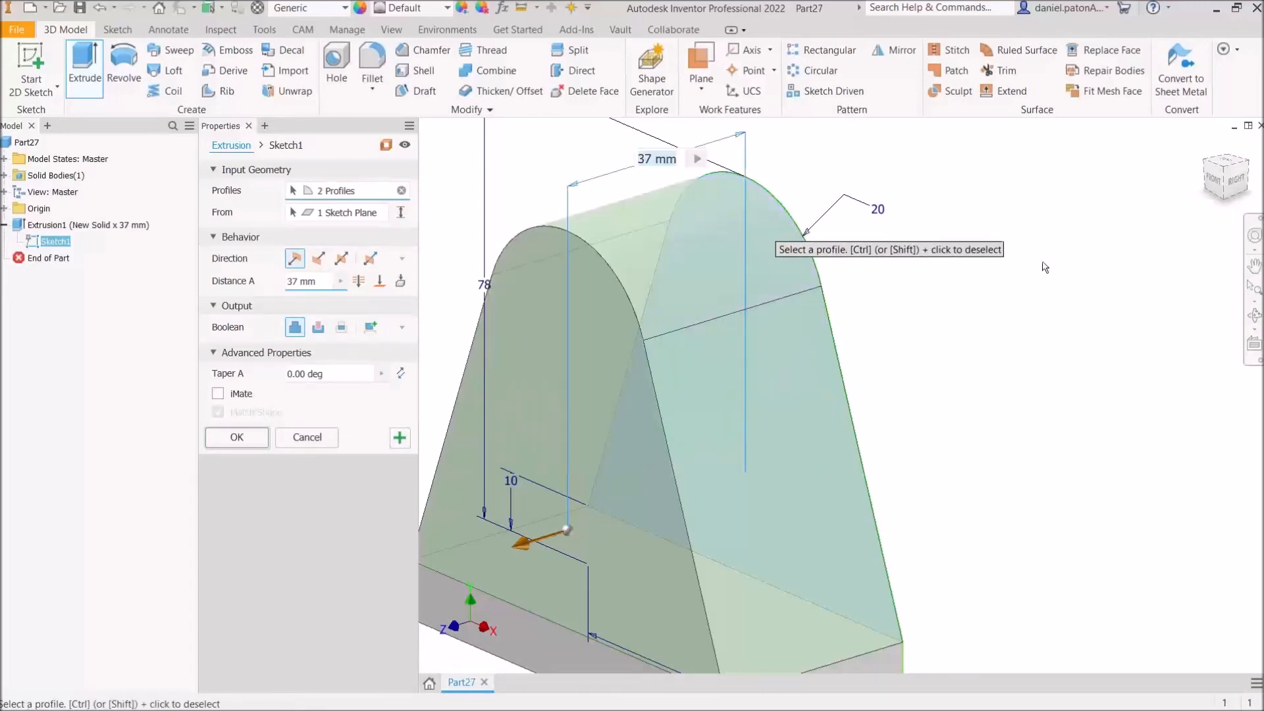
- Examine the side view in Bracket.pdf for the thicknesses of the upright plate and the rear circular boss
key("alt+Tab")
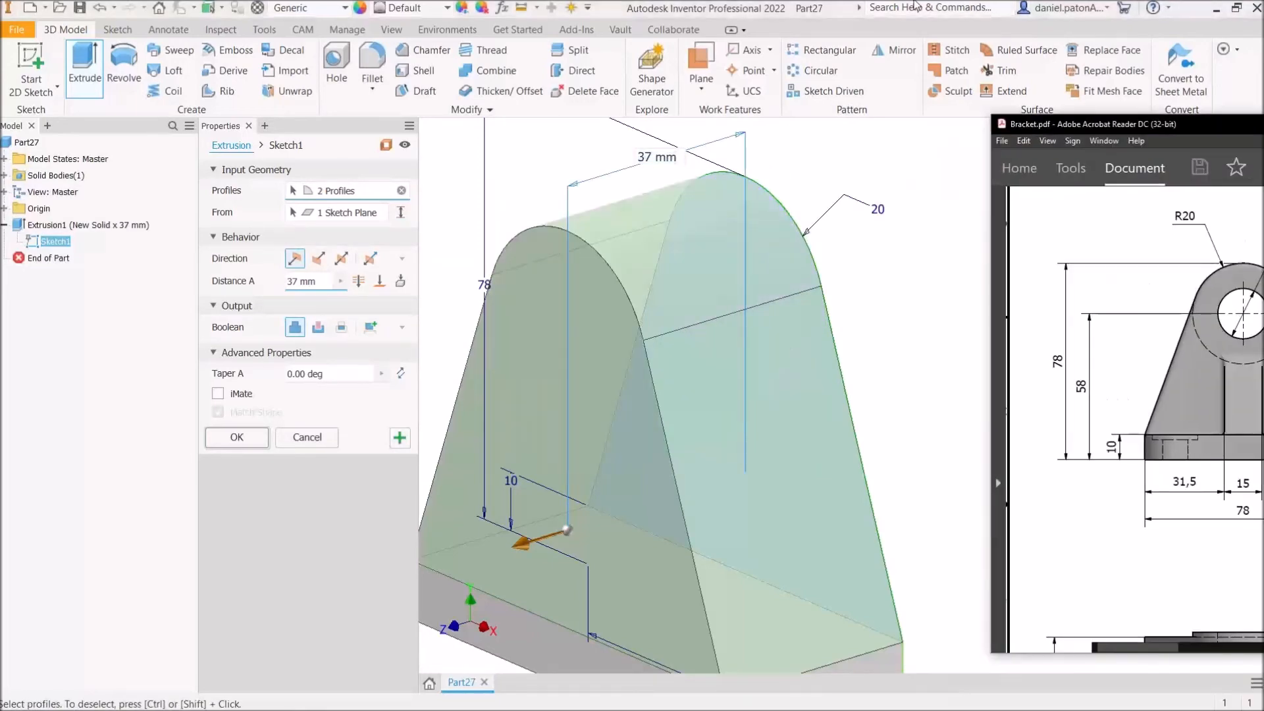
double_click(913, 5)
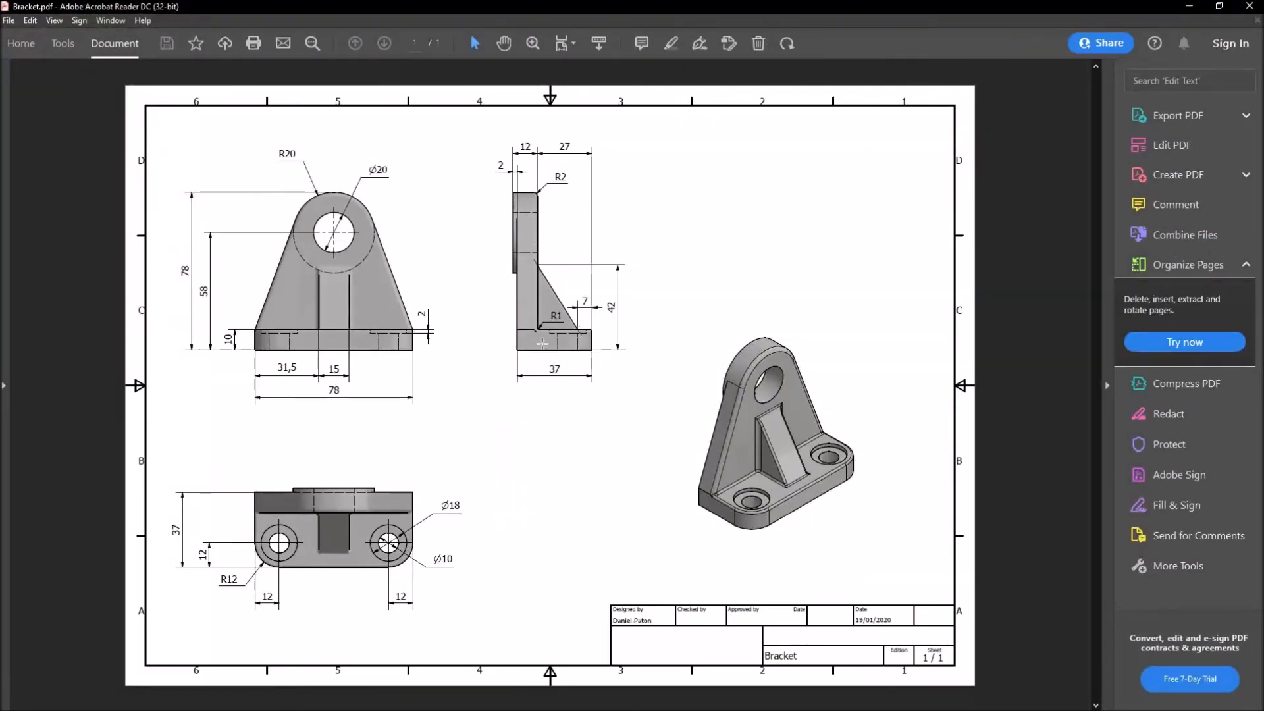
left_click_drag(594, 354, 509, 329)
left_click(724, 396)
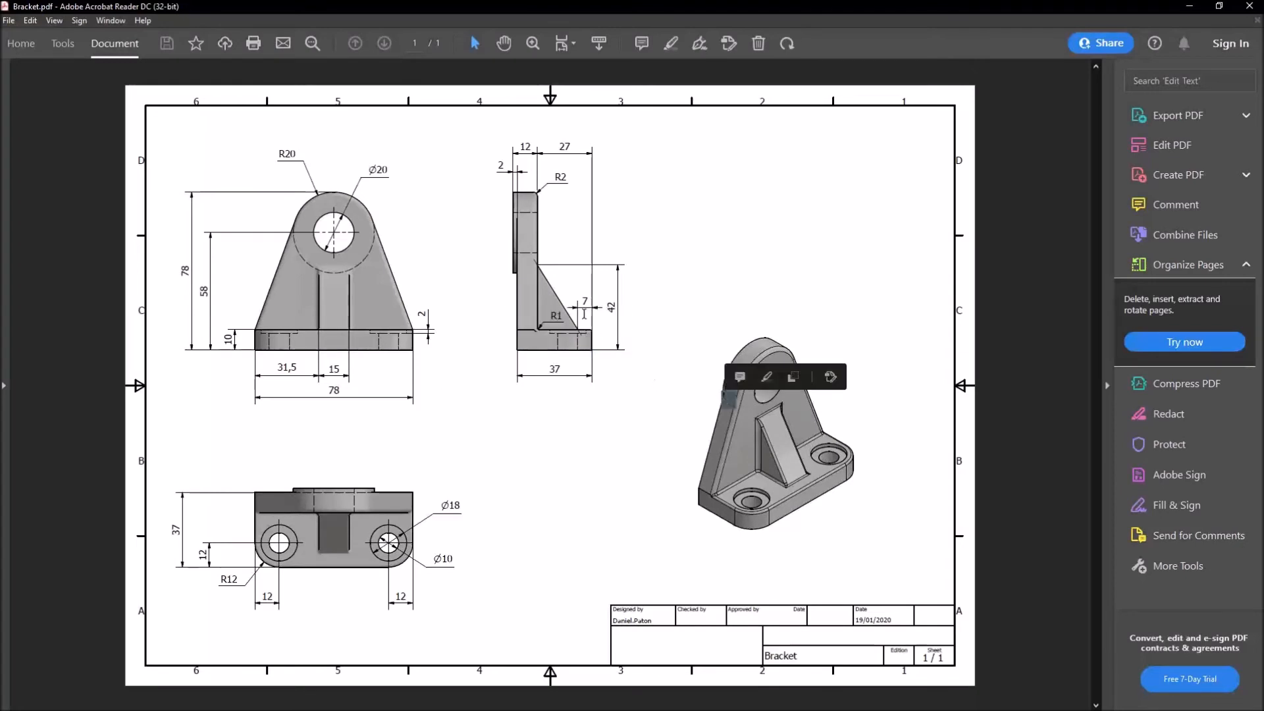
left_click(584, 314)
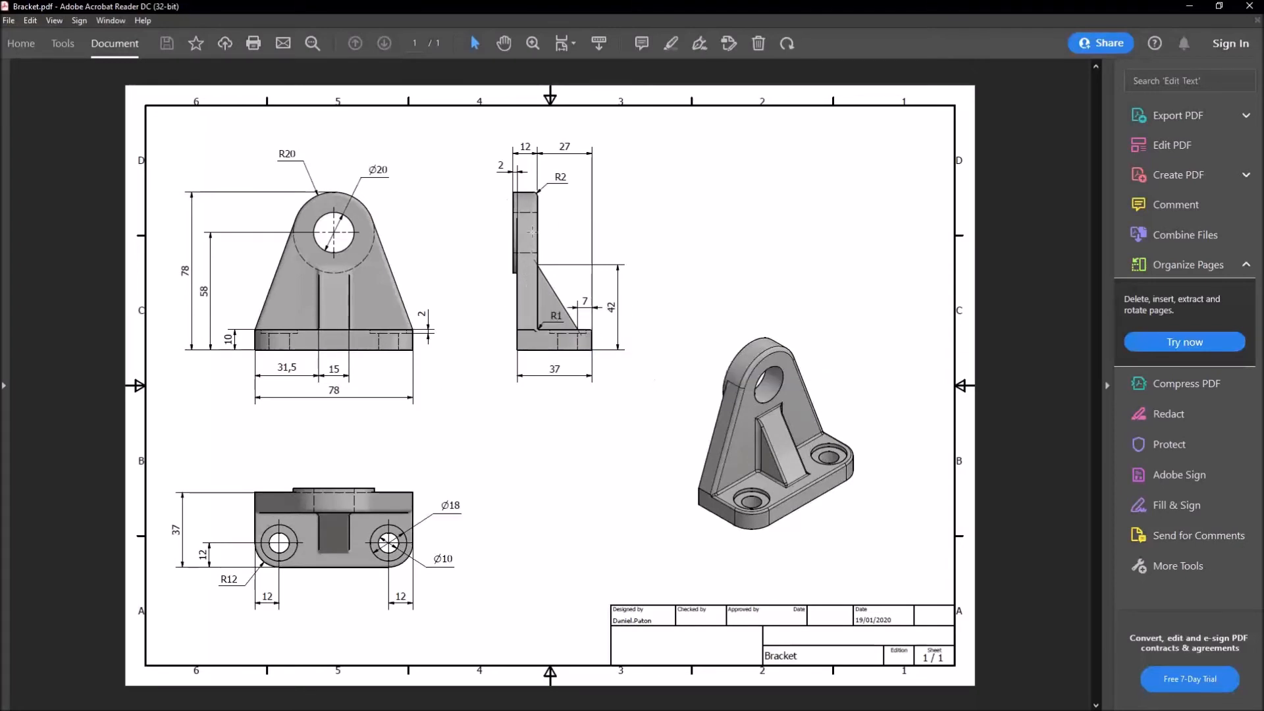
left_click(387, 294)
left_click(301, 303)
left_click(302, 246)
left_click(602, 220)
left_click_drag(539, 201, 541, 327)
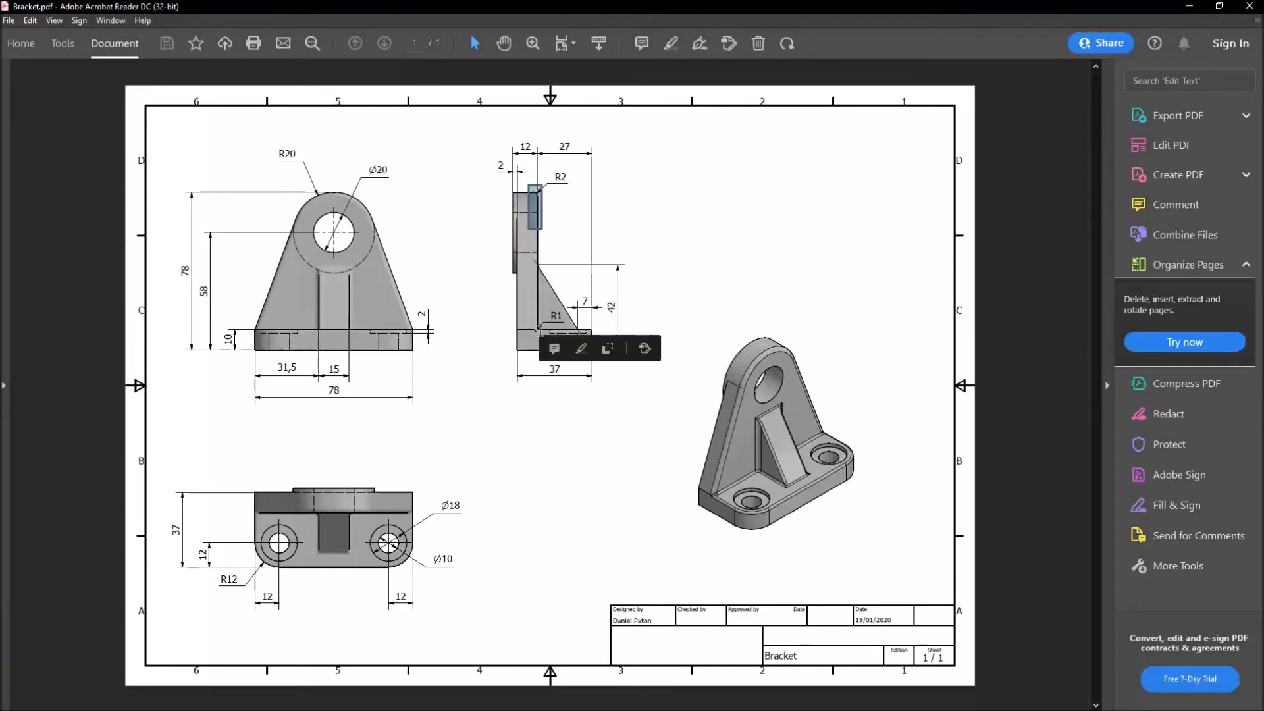
left_click(598, 224)
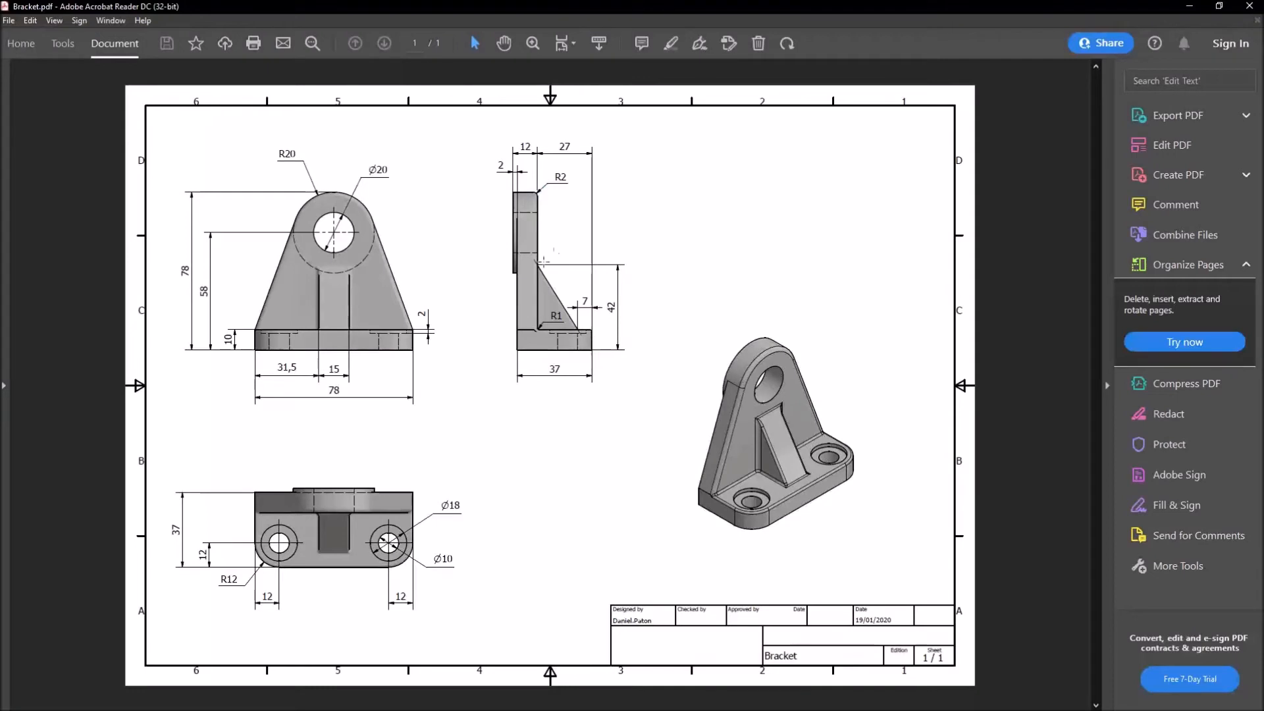
left_click_drag(521, 146, 533, 148)
left_click_drag(506, 165, 498, 174)
left_click(507, 189)
left_click_drag(508, 306, 464, 277)
left_click(854, 215)
left_click_drag(853, 8, 1263, 8)
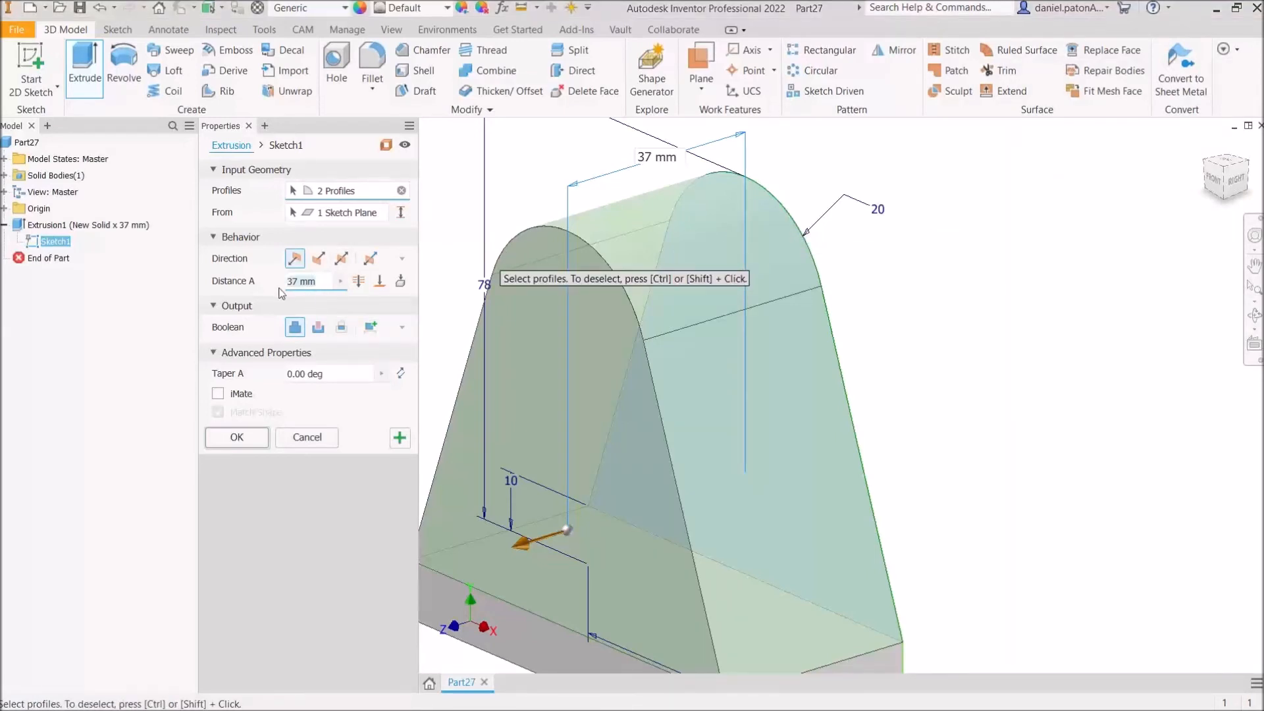
- Set the plate extrusion distance to 10 mm and apply it as a join, keeping Extrude active for another feature
double_click(297, 281)
type("10")
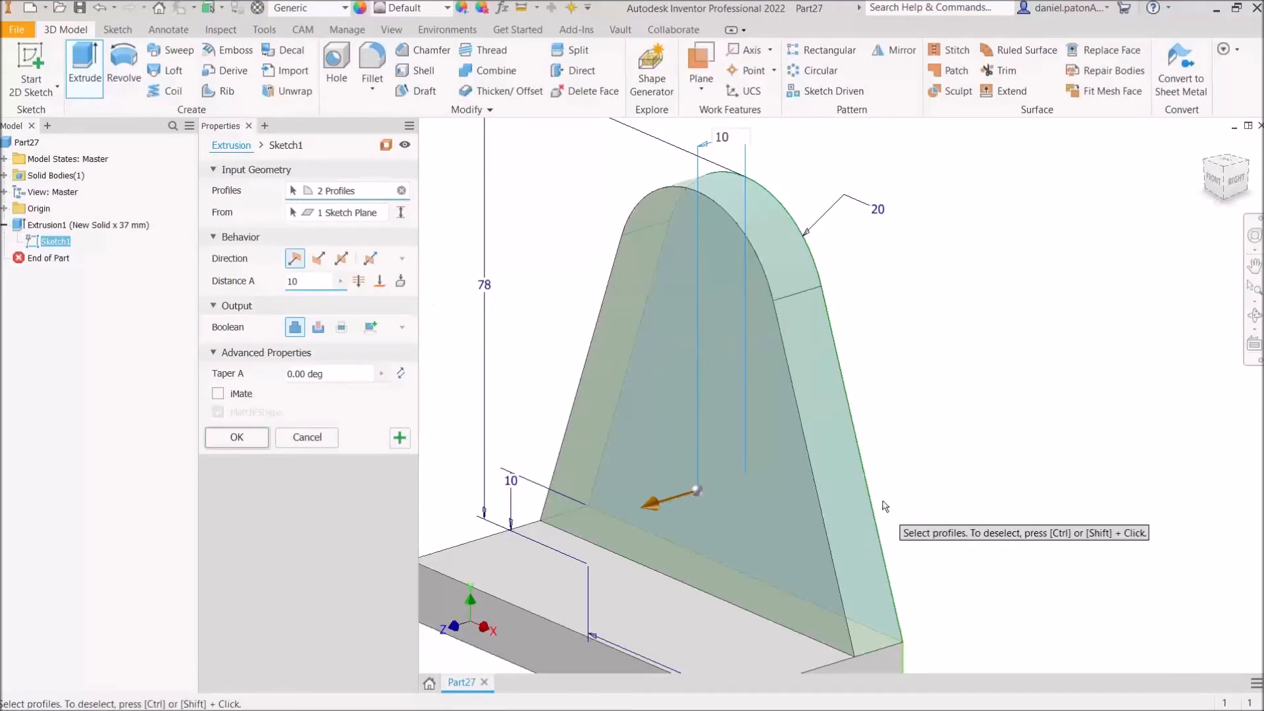
middle_click_drag(892, 477, 899, 524, "shift")
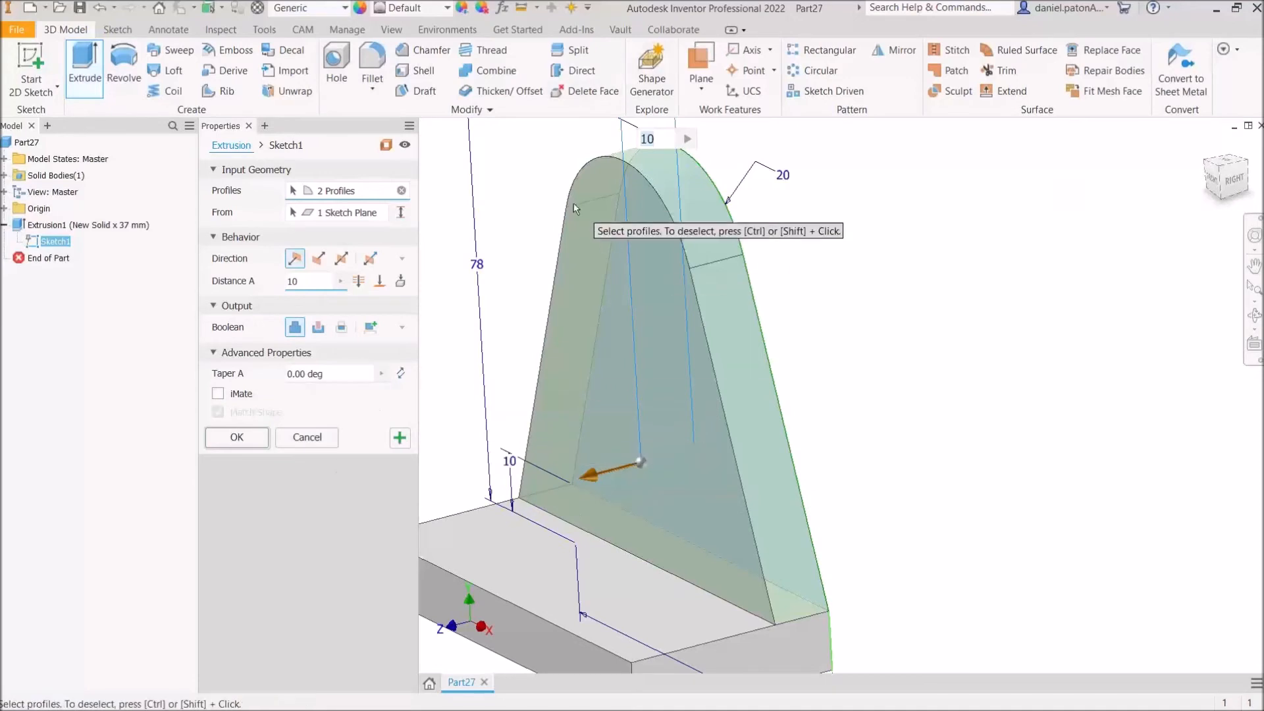
left_click(399, 438)
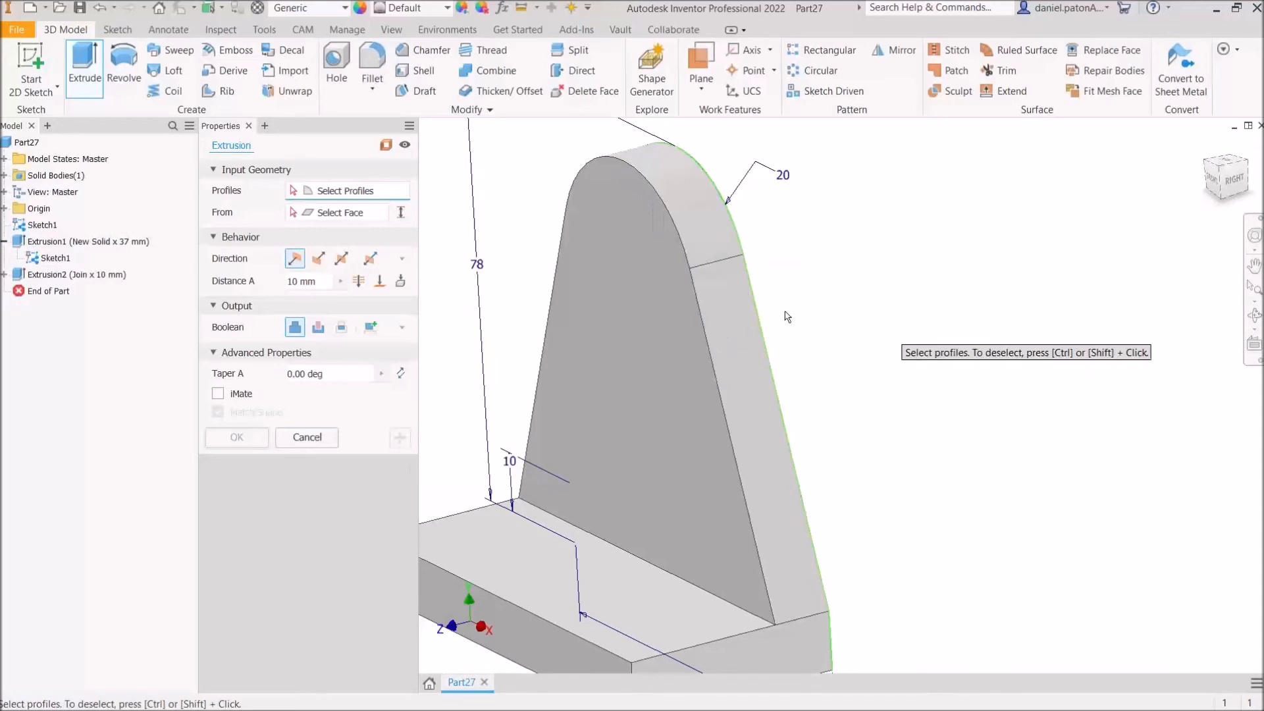
- Extrude the sketch circle 2 mm outward from the plate's back face as a joined boss, checking the depth in Bracket.pdf
mouse_move(916, 368)
middle_mouse_down("shift")
mouse_move(889, 348)
mouse_move(507, 319)
middle_mouse_up("shift")
scroll(511, 318, "down", 4)
mouse_move(767, 357)
middle_mouse_down("shift")
mouse_move(698, 353)
mouse_move(582, 412)
middle_mouse_up("shift")
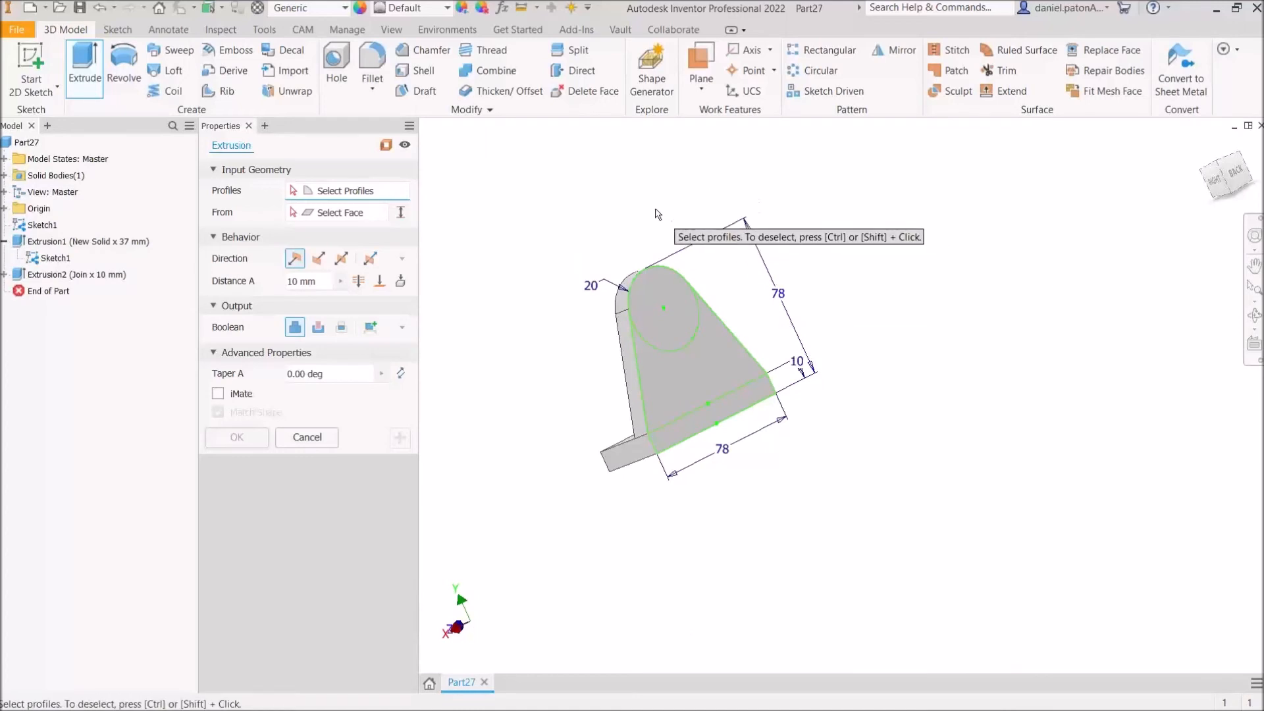
scroll(658, 210, "up", 3)
left_click(693, 349)
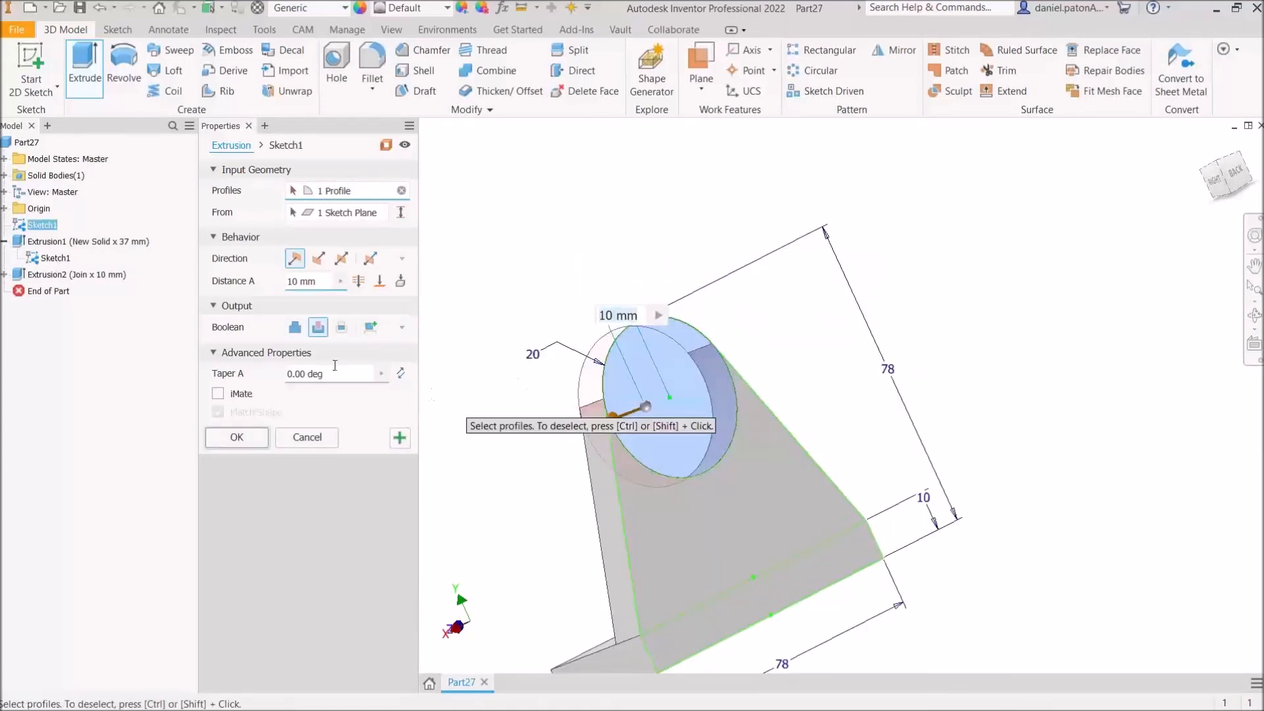
left_click(296, 330)
middle_click_drag(736, 451, 805, 459, "shift")
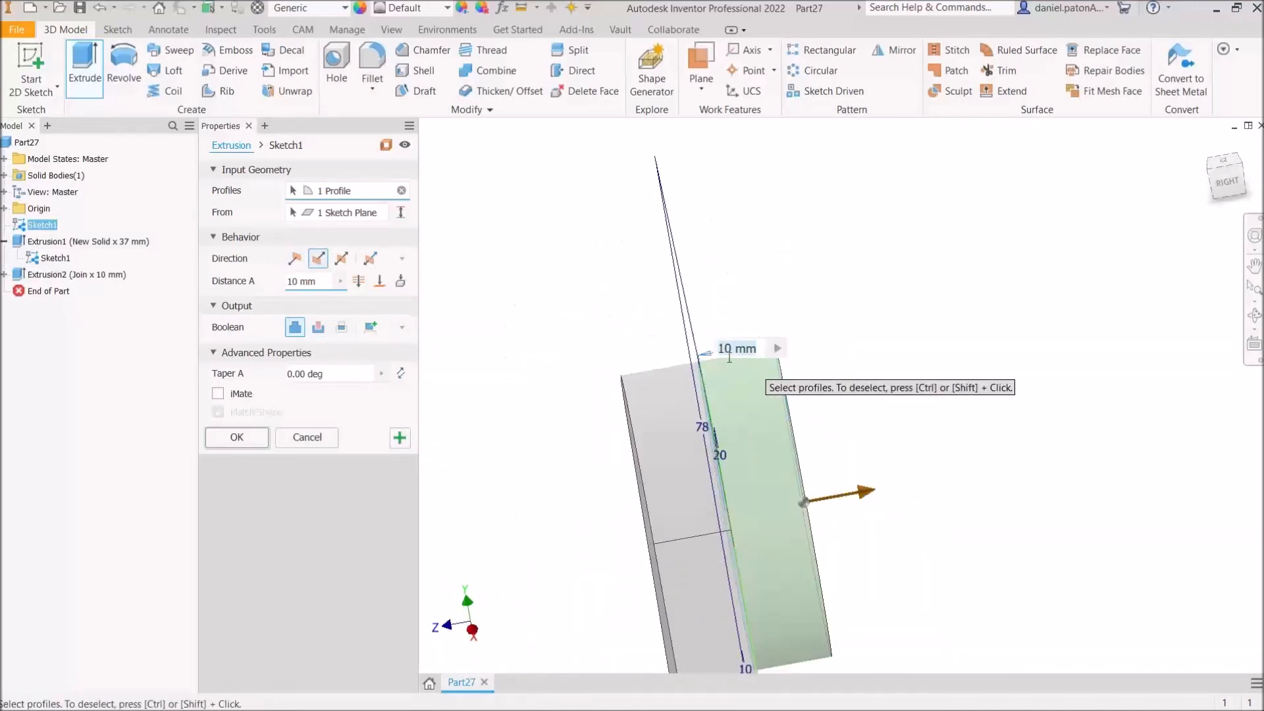
left_click(729, 356)
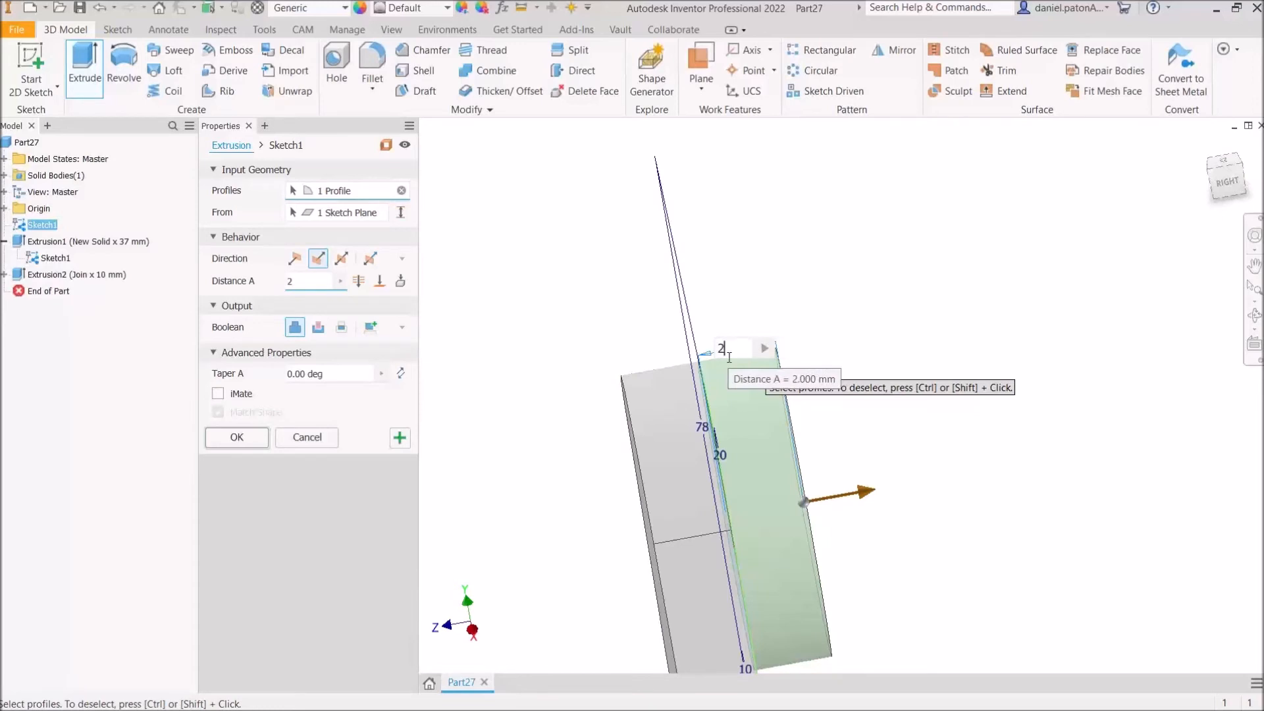
type("2")
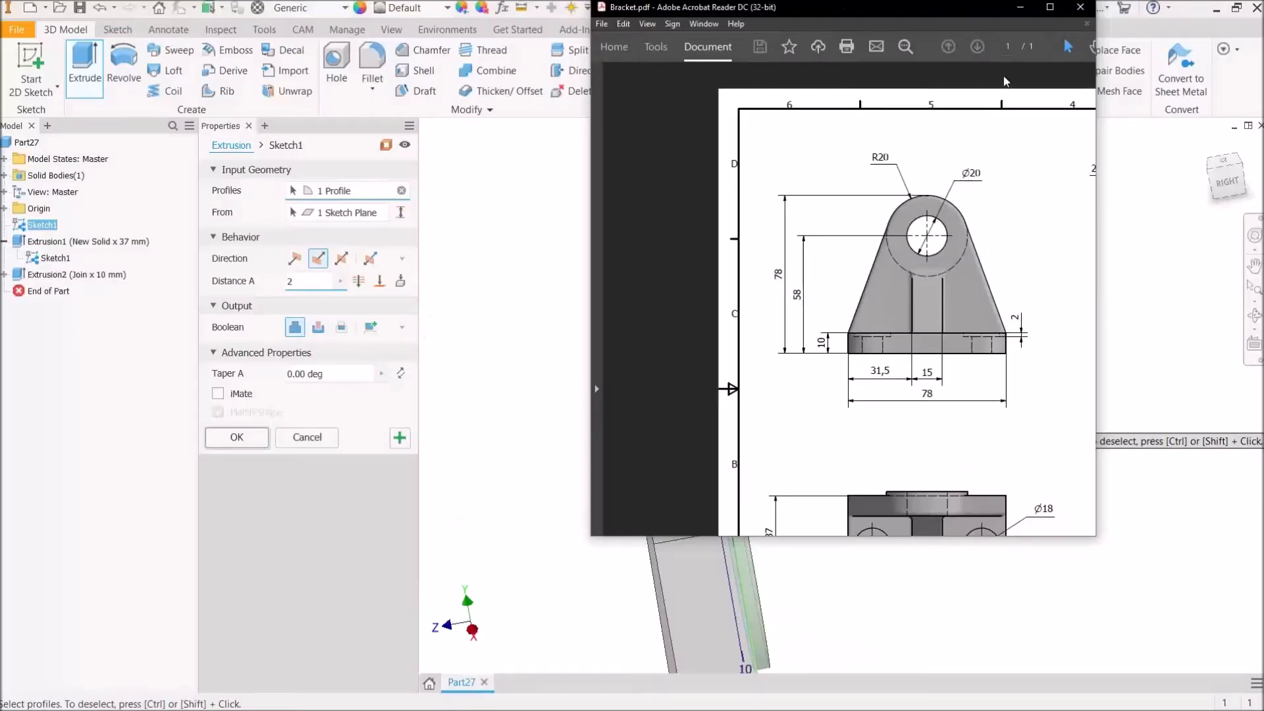
left_click_drag(846, 7, 1263, 125)
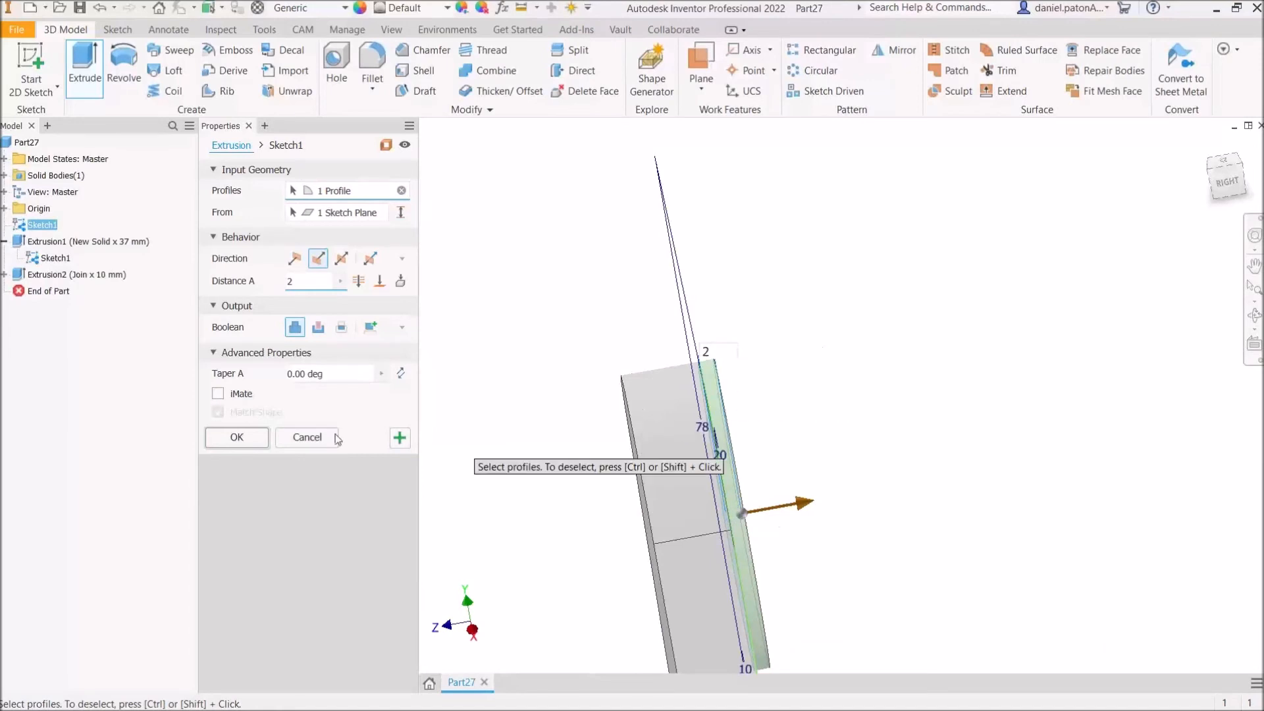
left_click(251, 438)
- Hide the shared profile sketch, Sketch1, so only the solid bracket is displayed
scroll(640, 389, "up", 4)
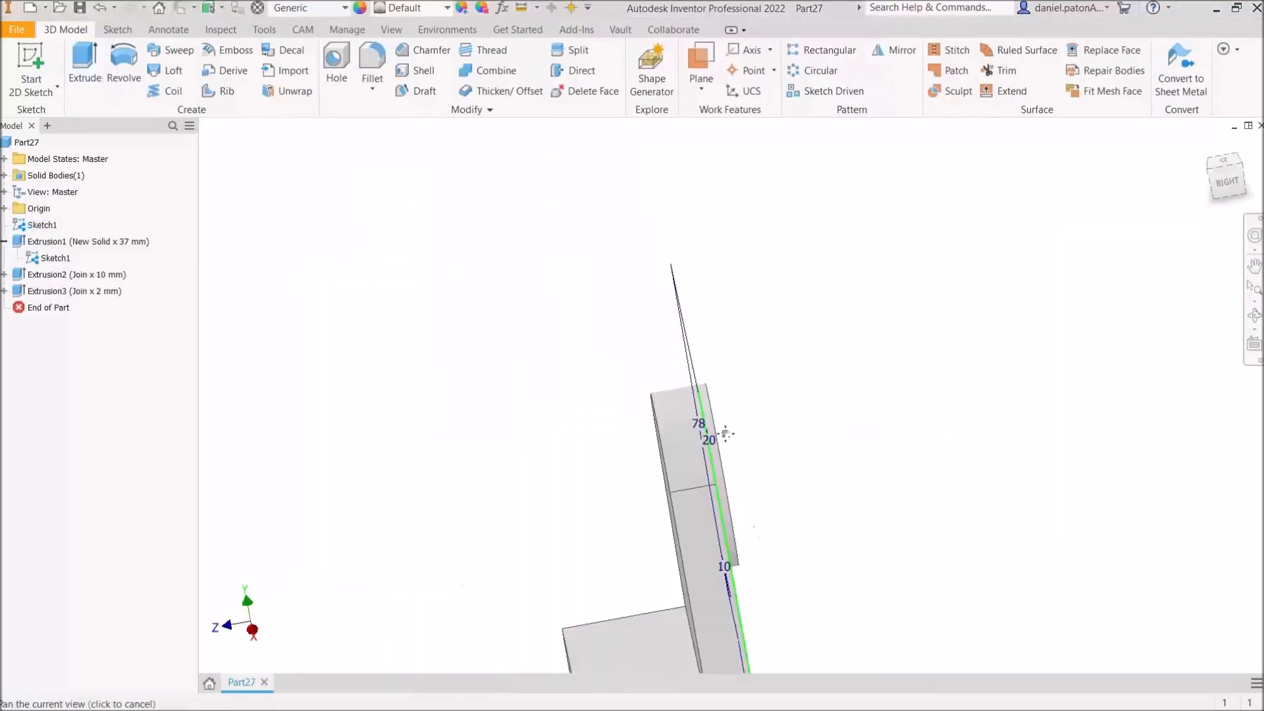
middle_click_drag(640, 389, 751, 364, "shift")
middle_click_drag(751, 364, 881, 229)
scroll(603, 370, "down", 3)
middle_click_drag(514, 387, 735, 411, "shift")
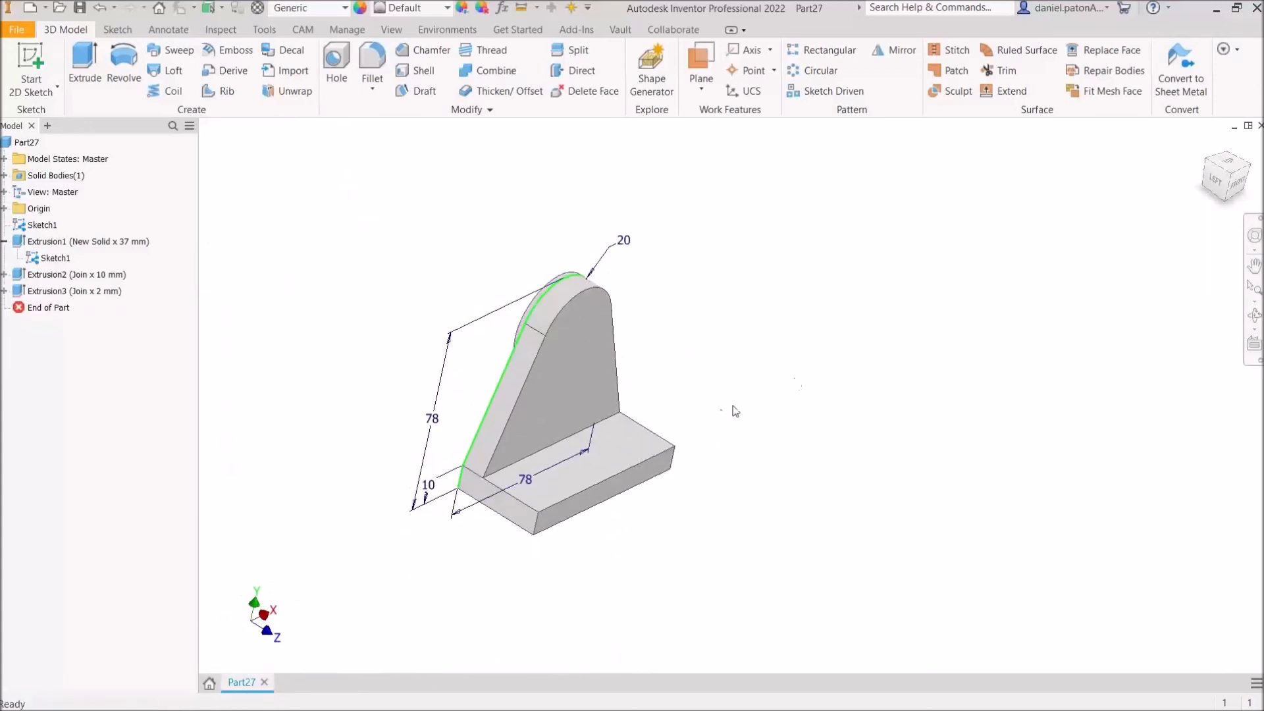
middle_click_drag(731, 466, 750, 411, "shift")
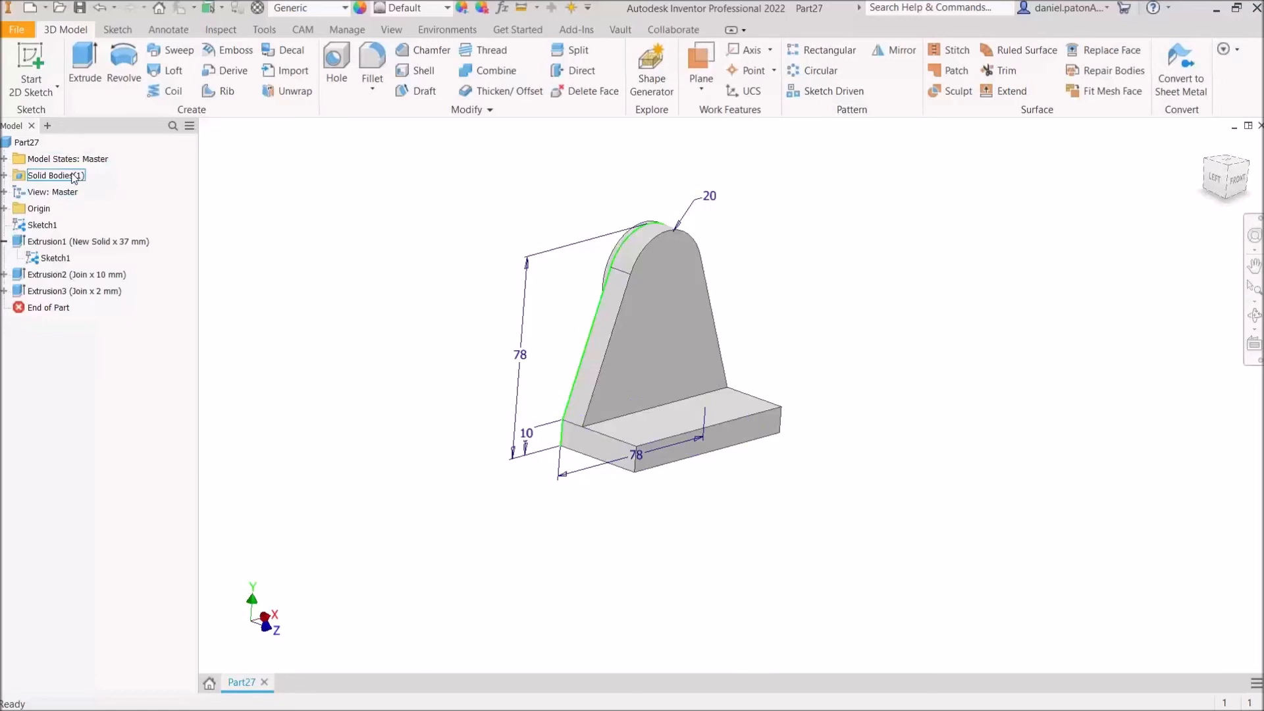
left_click(41, 229)
right_click(41, 229)
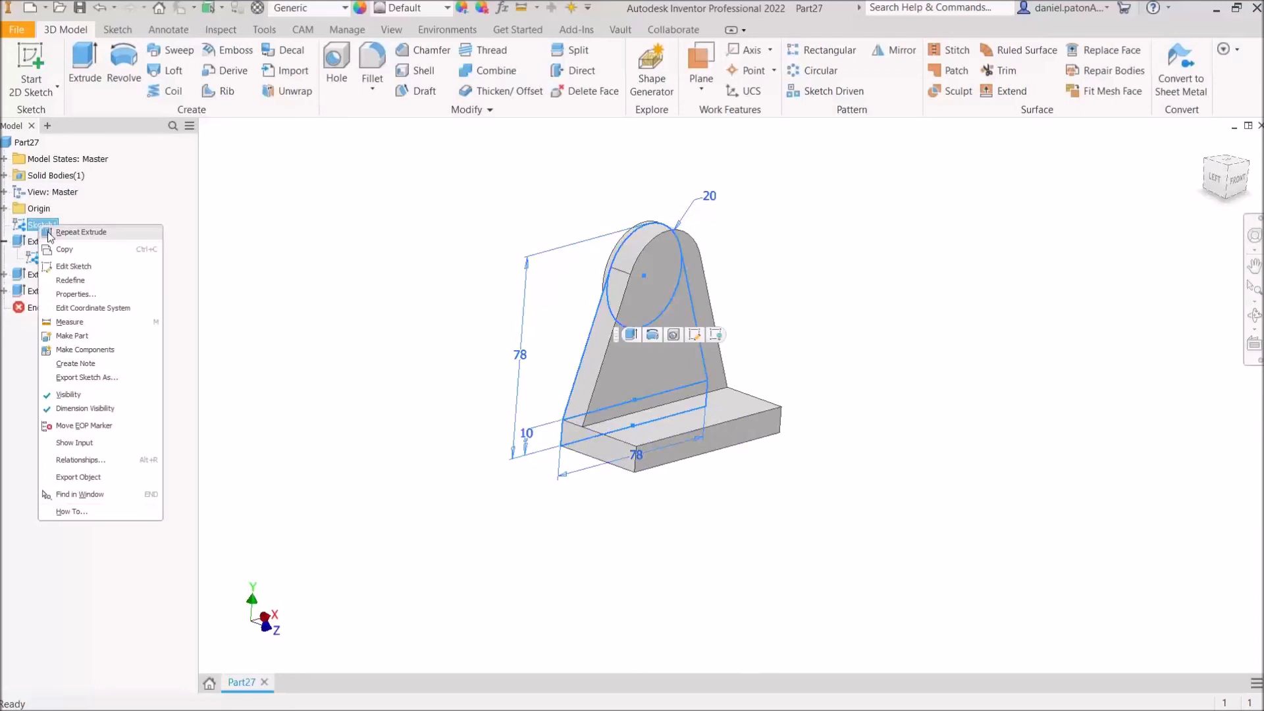
left_click(68, 395)
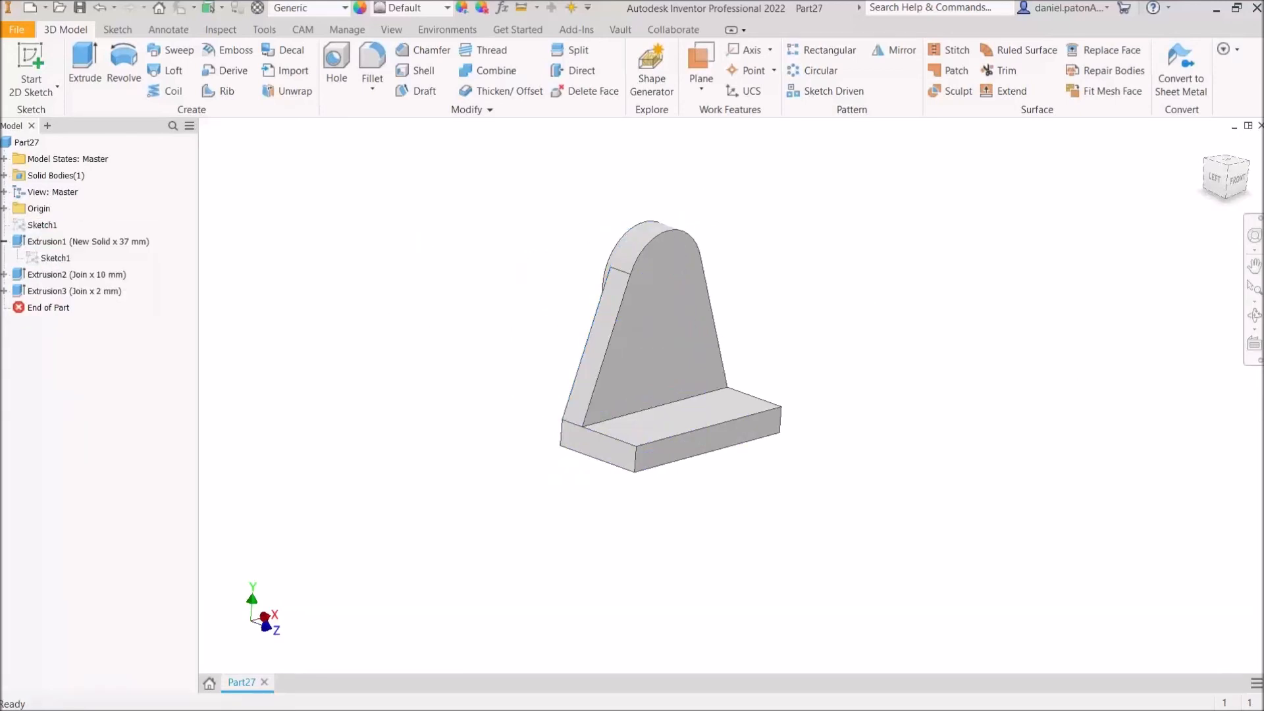
- Consult the front view in Bracket.pdf for the hole through the top of the plate
left_click_drag(1263, 78, 1000, 90)
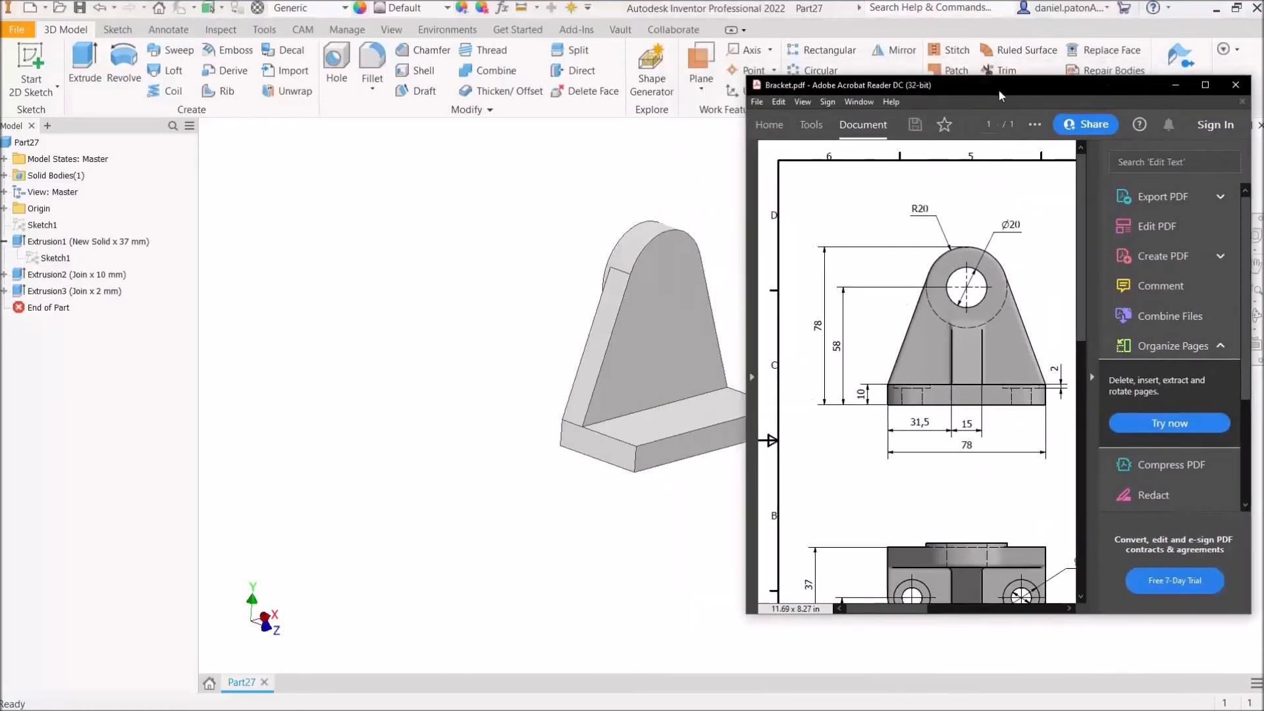
middle_click_drag(599, 340, 511, 327, "shift")
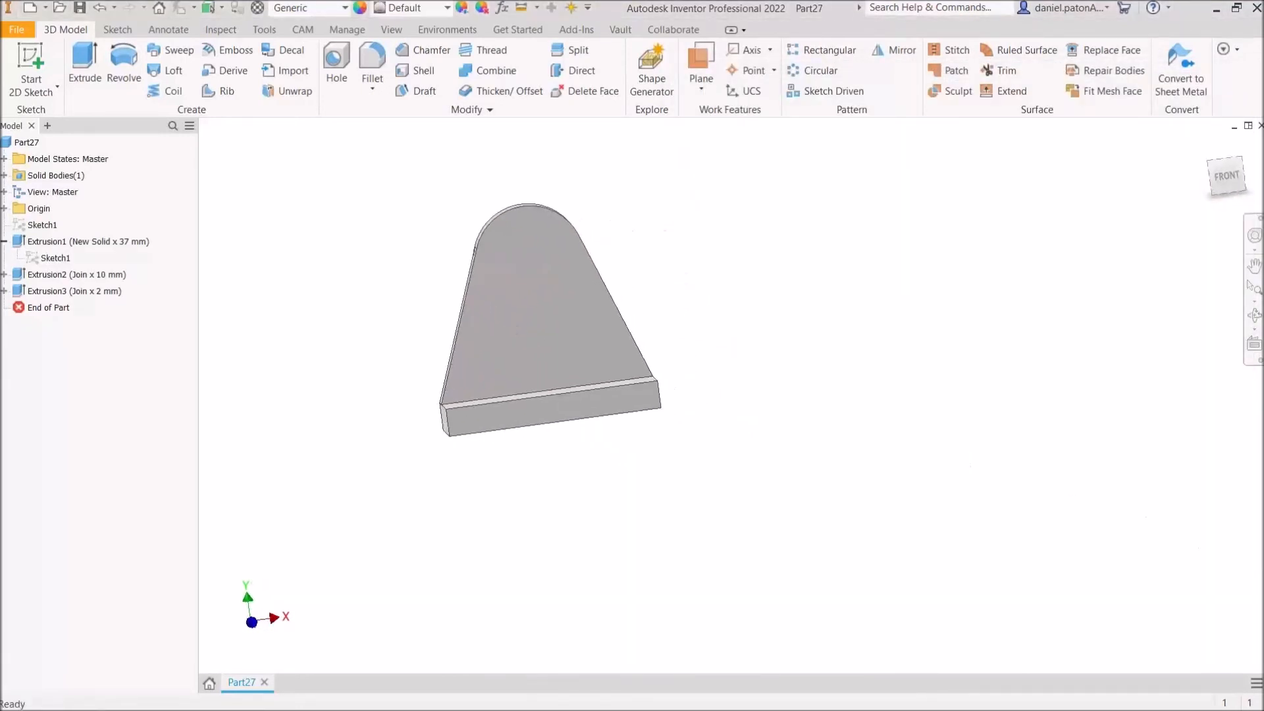
key("alt+Tab")
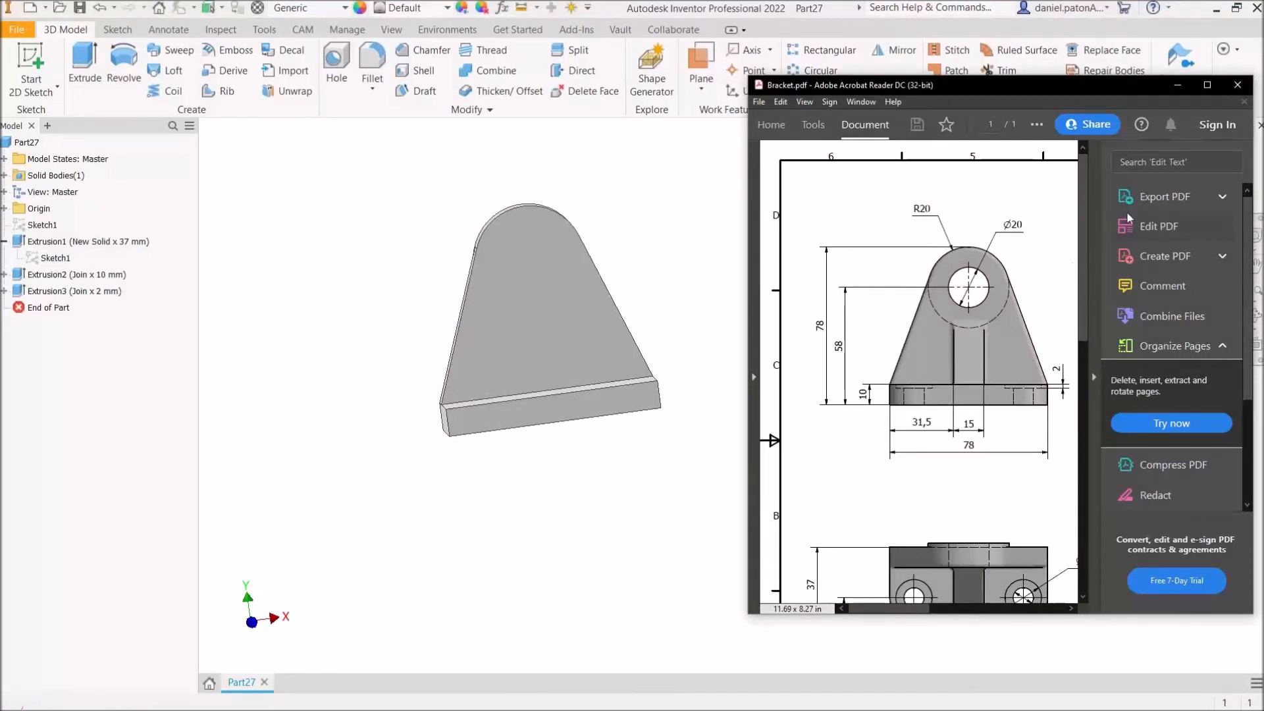
left_click_drag(1077, 93, 1263, 116)
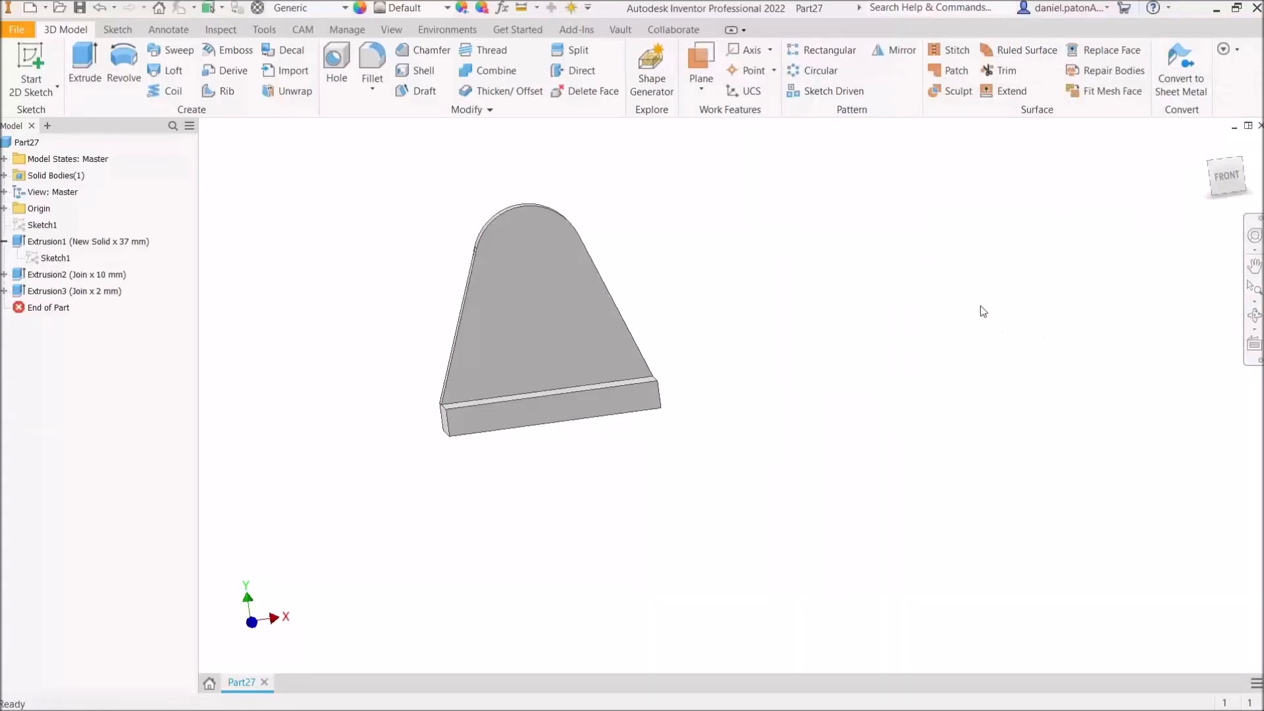
- Collapse the base extrusion's entry in the model browser
middle_click_drag(827, 322, 752, 395, "shift")
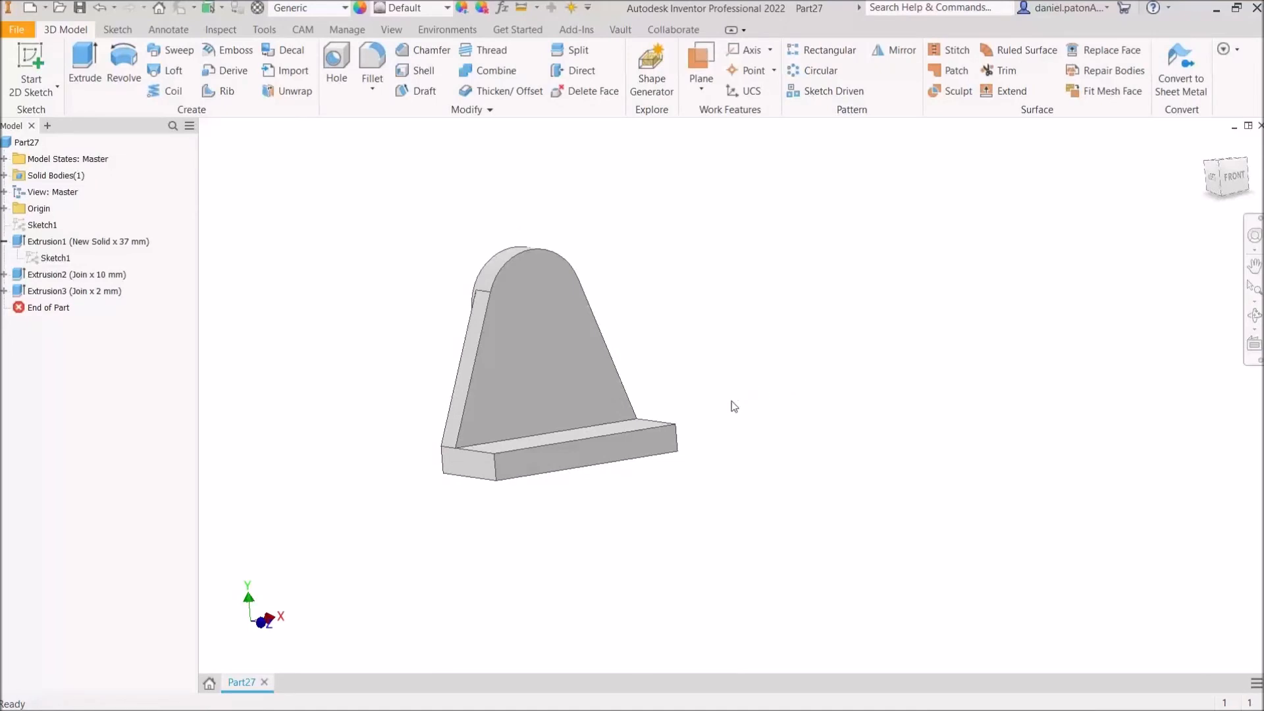
left_click(530, 285)
left_click(338, 71)
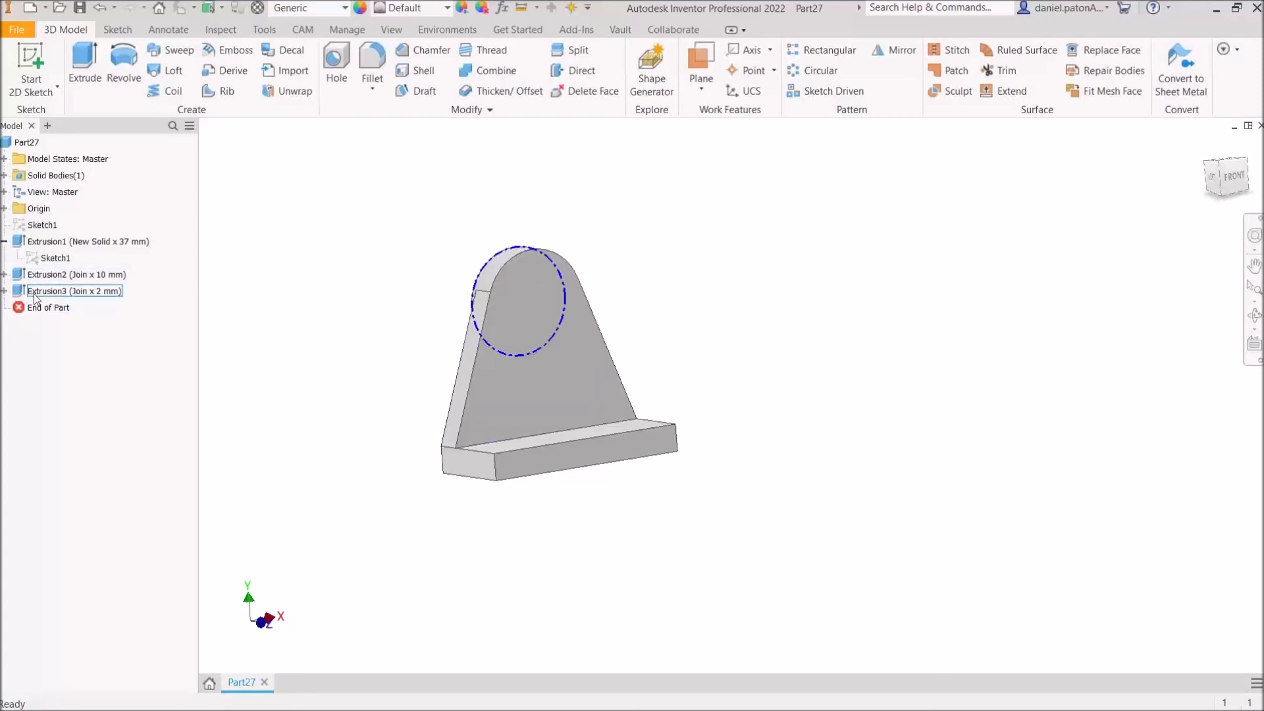
left_click(4, 241)
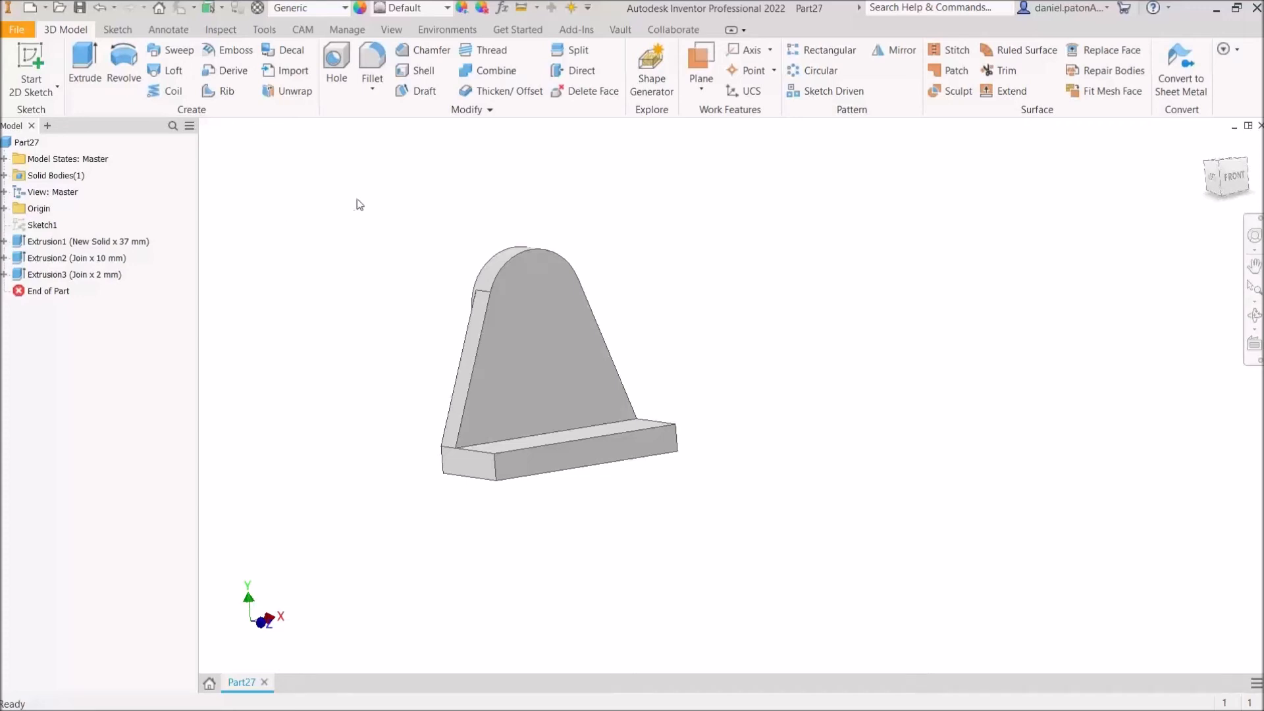
- Place a simple through-all hole without a preset on the plate's front face, concentric with its rounded top
left_click(341, 59)
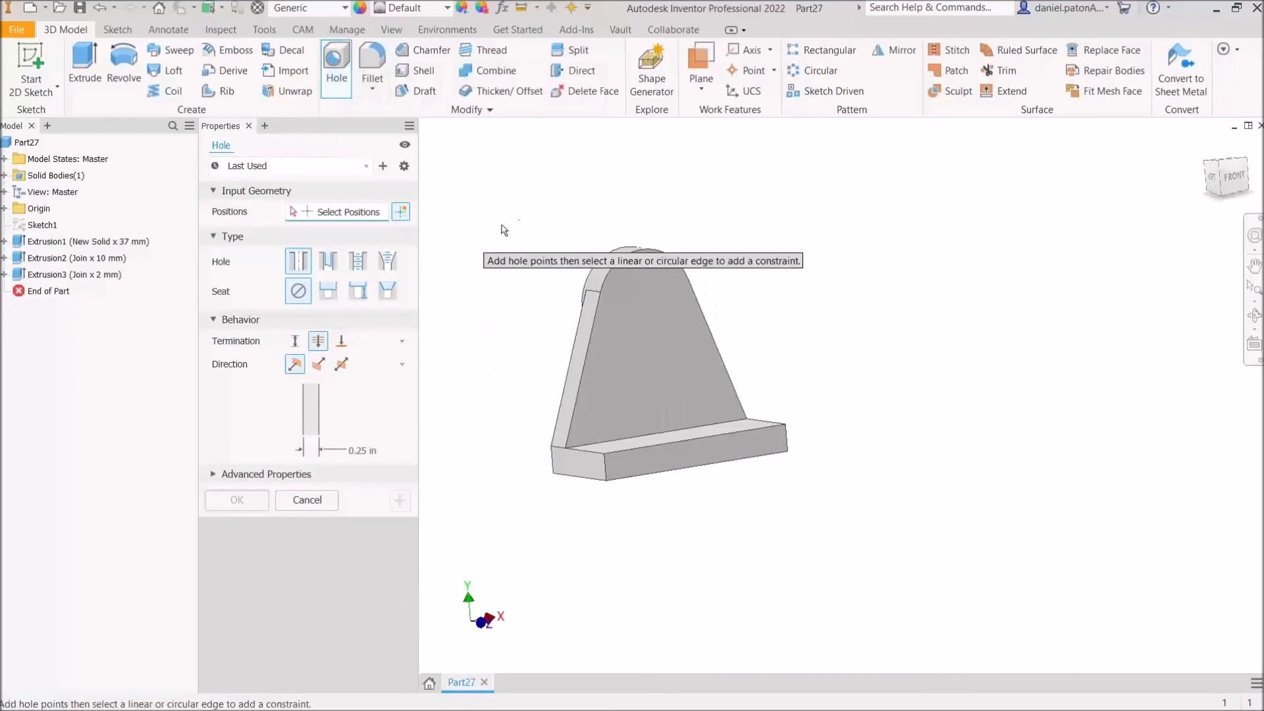
left_click(646, 290)
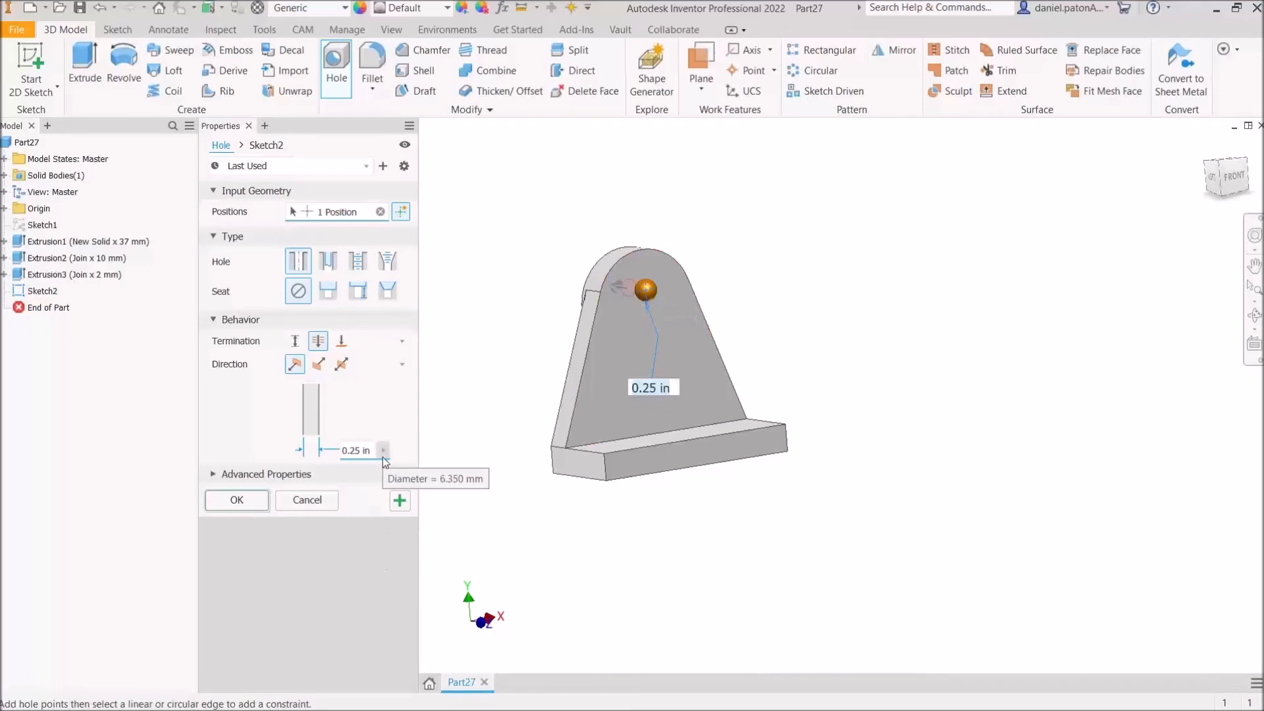
left_click(367, 162)
left_click(343, 184)
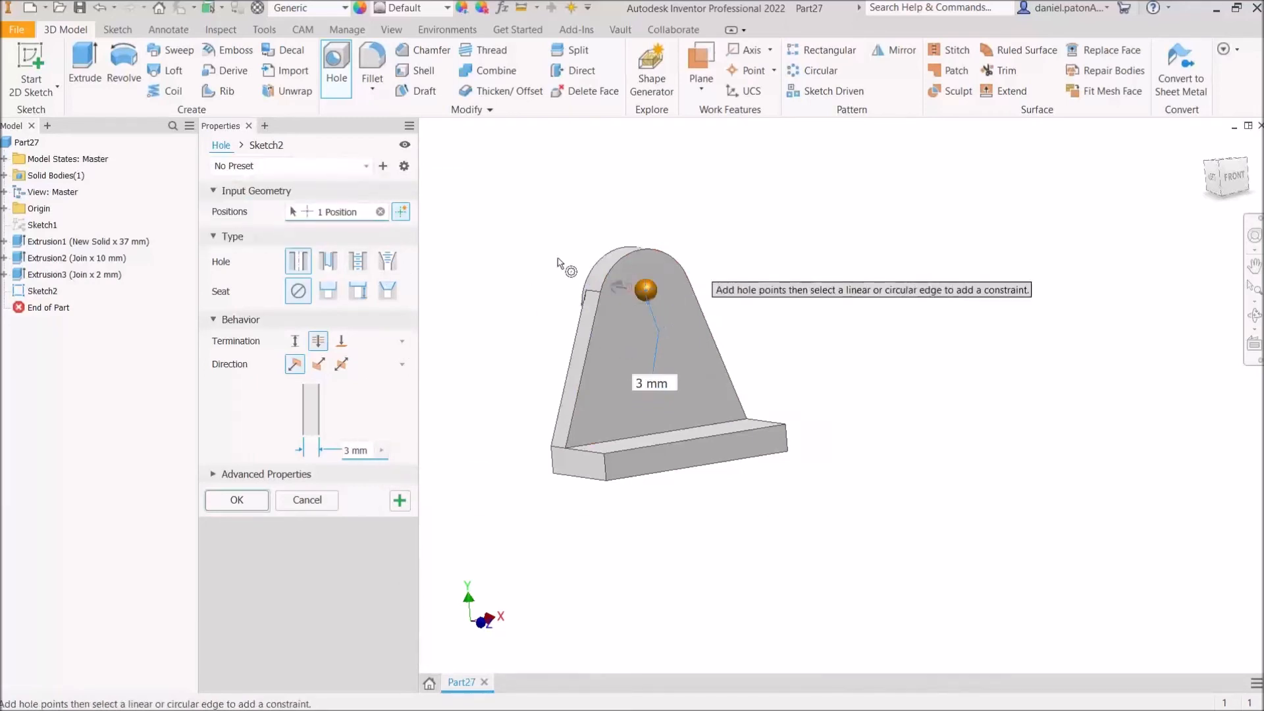
scroll(657, 282, "up", 3)
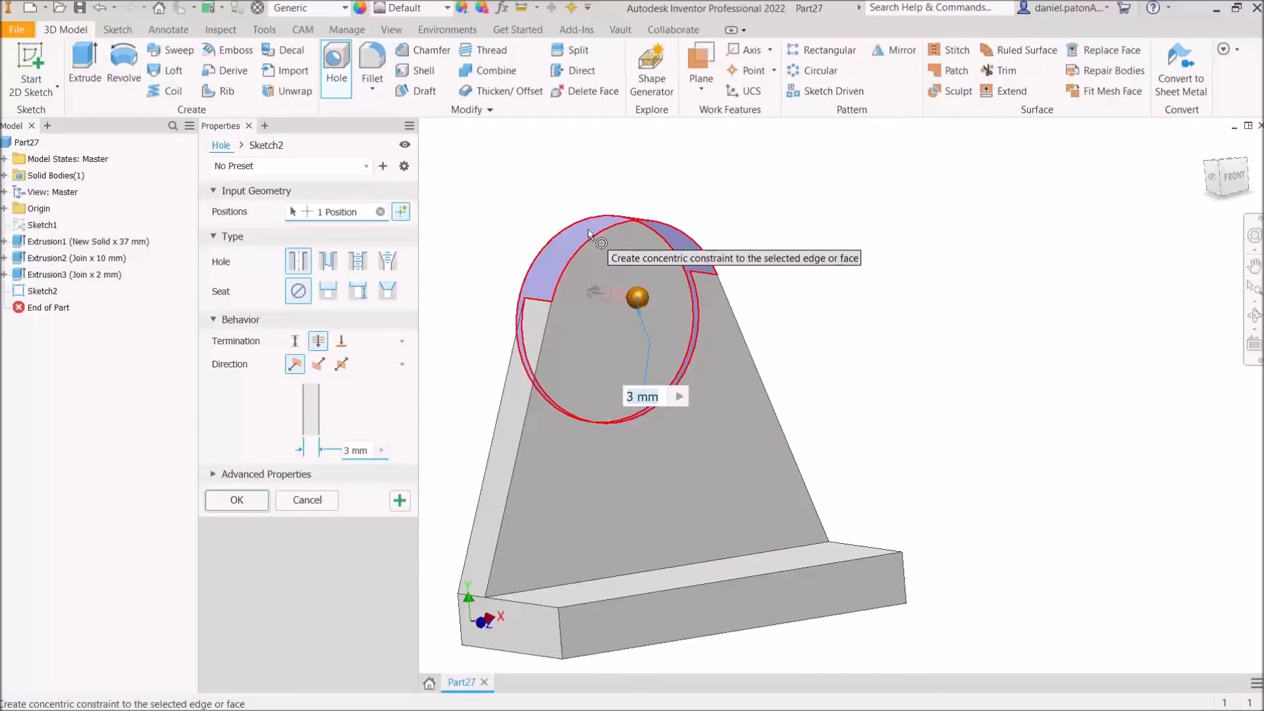
left_click(590, 228)
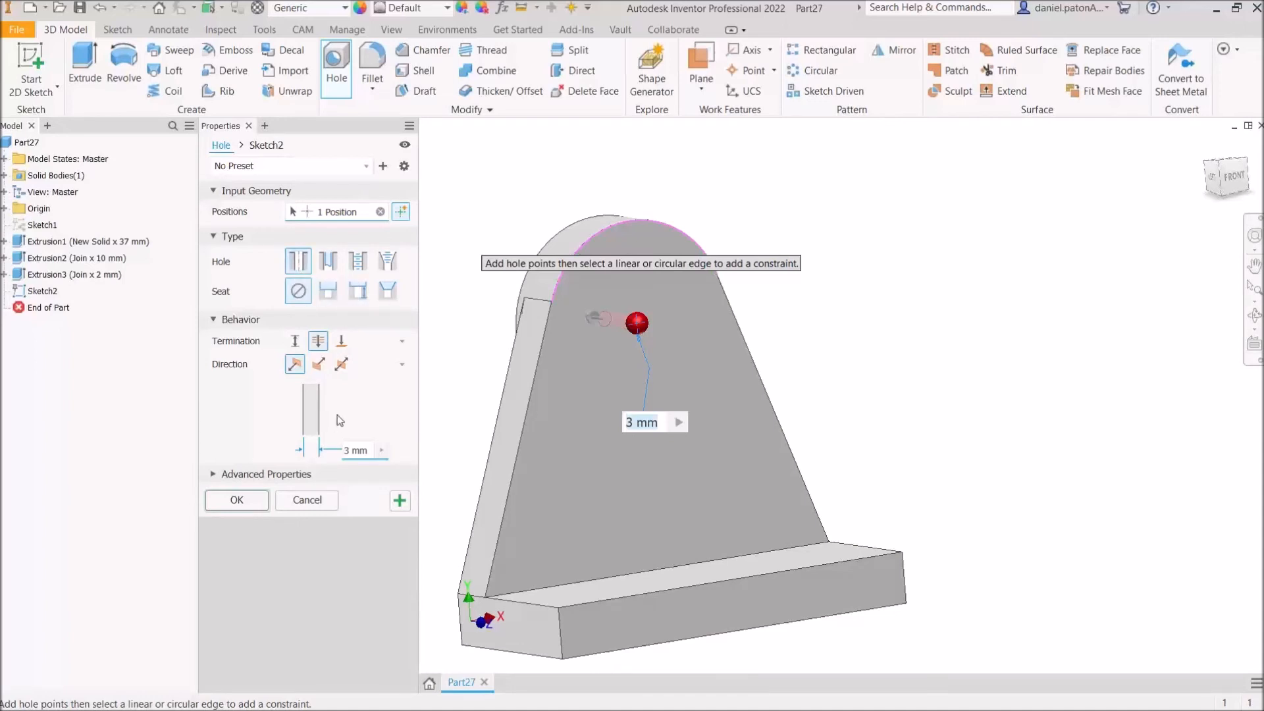
- Set the hole's diameter to 20 mm and create it
left_click(355, 453)
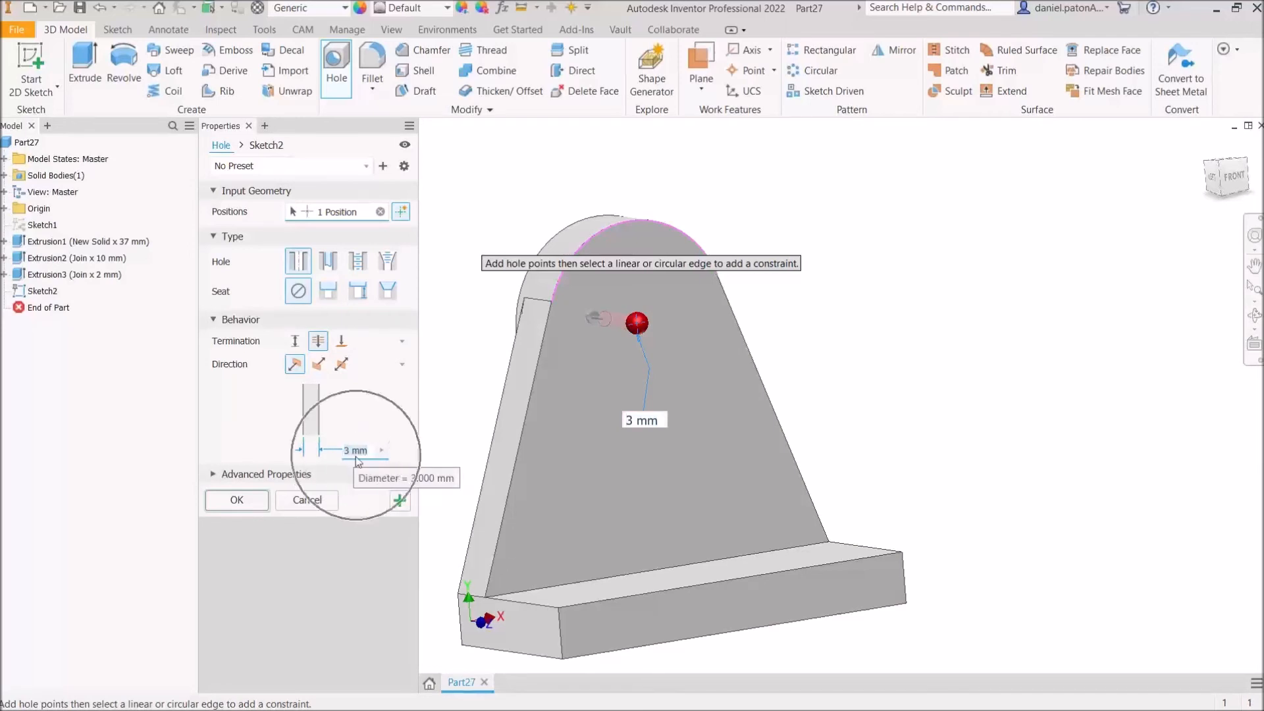
type("20")
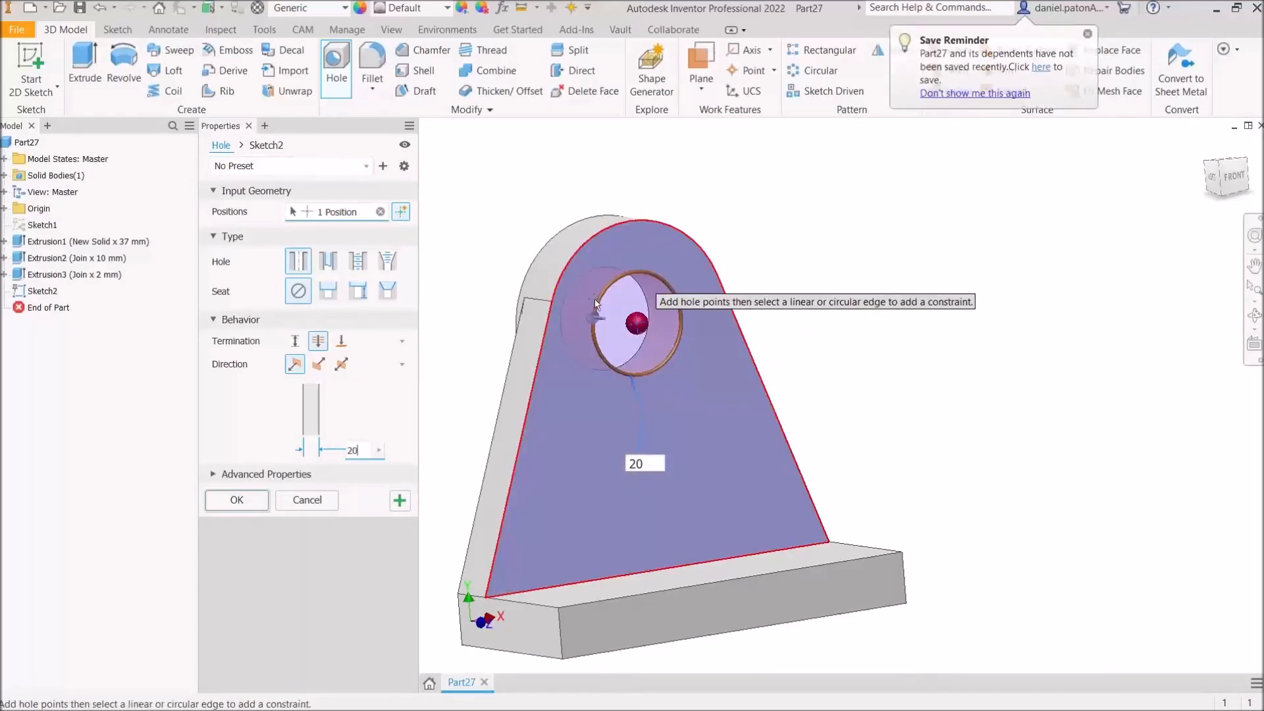
left_click(247, 499)
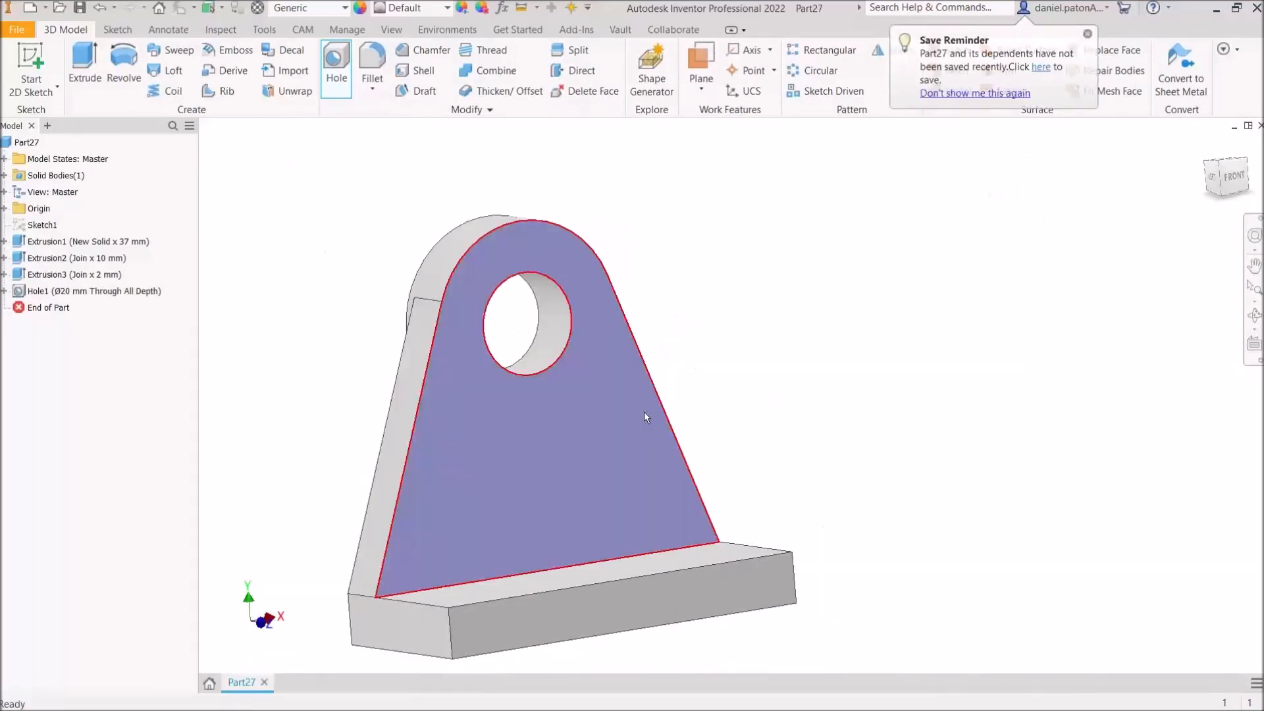
- Consult Bracket.pdf for the shape and dimensions of the triangular rib between the base and the plate
middle_click_drag(827, 389, 858, 395, "shift")
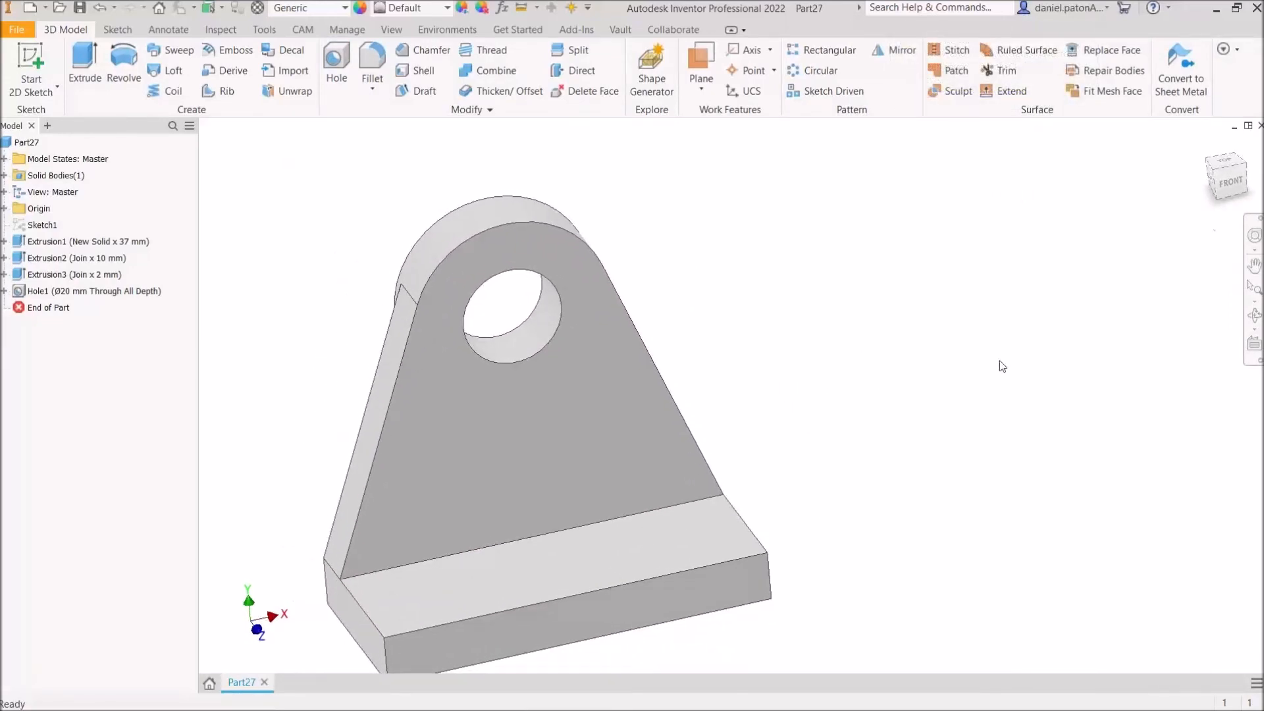
left_click_drag(1263, 49, 917, 9)
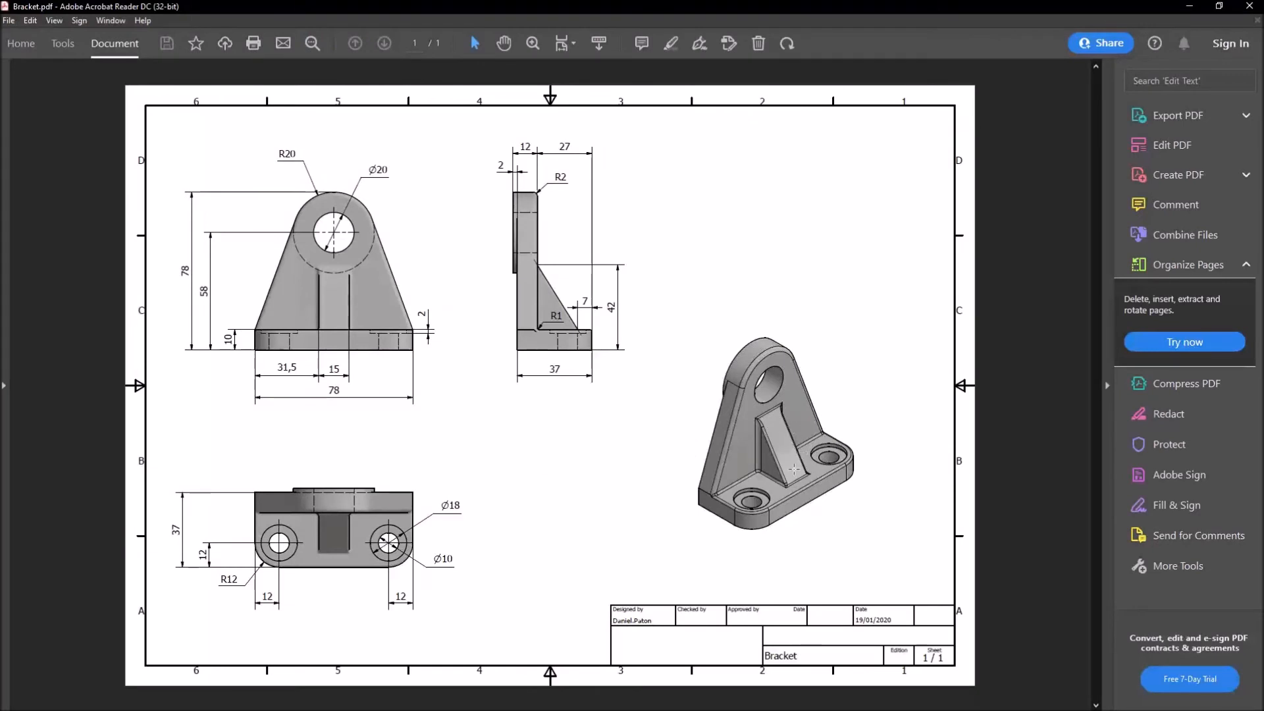
left_click(756, 414)
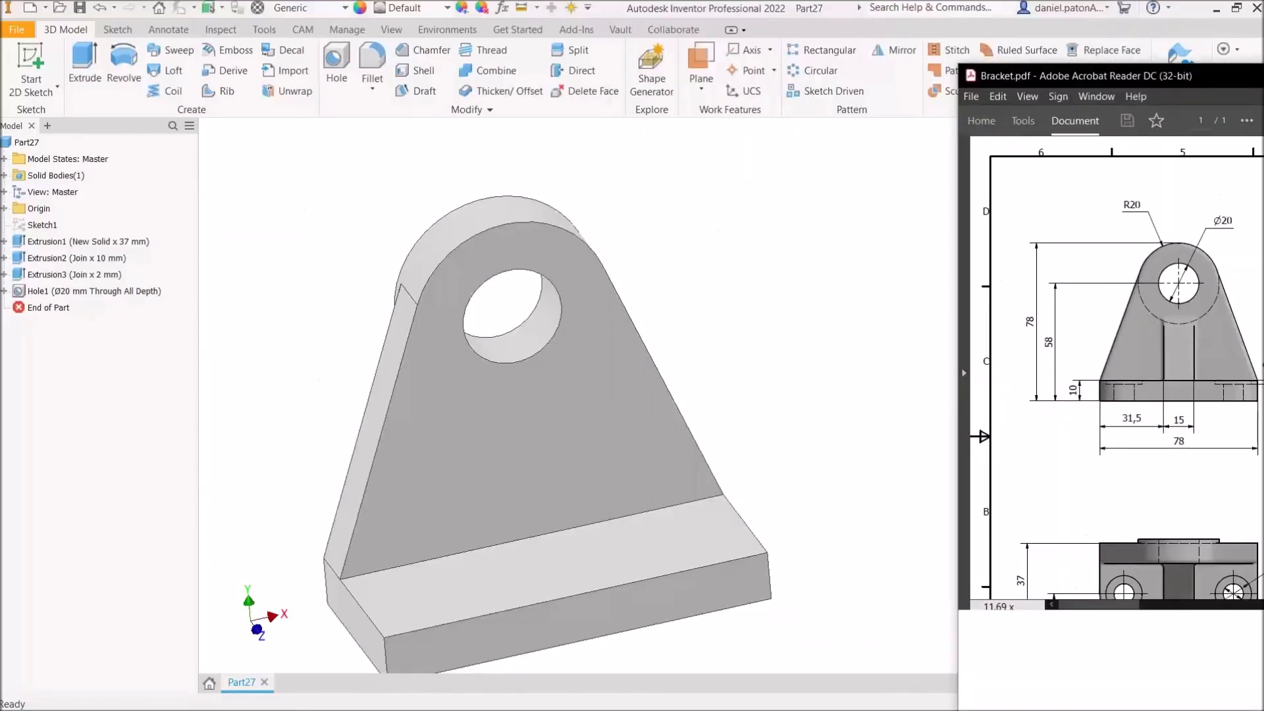
middle_click_drag(824, 404, 784, 522)
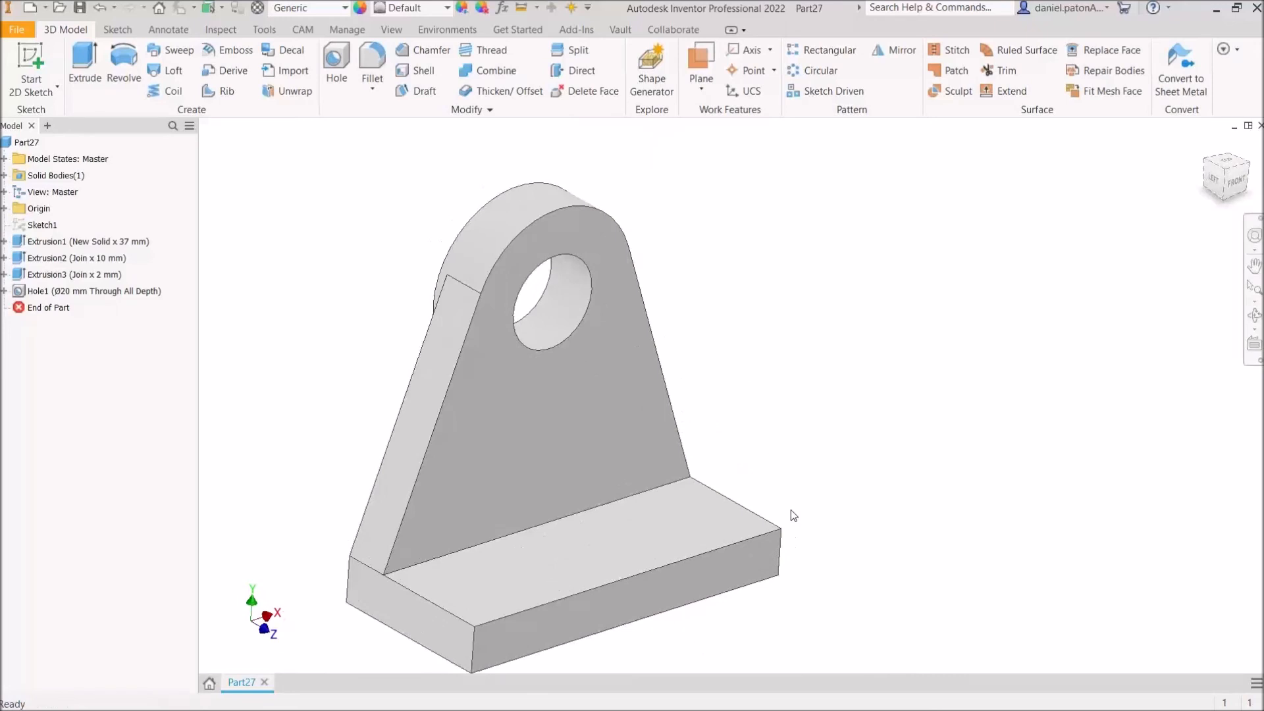
left_click(33, 82)
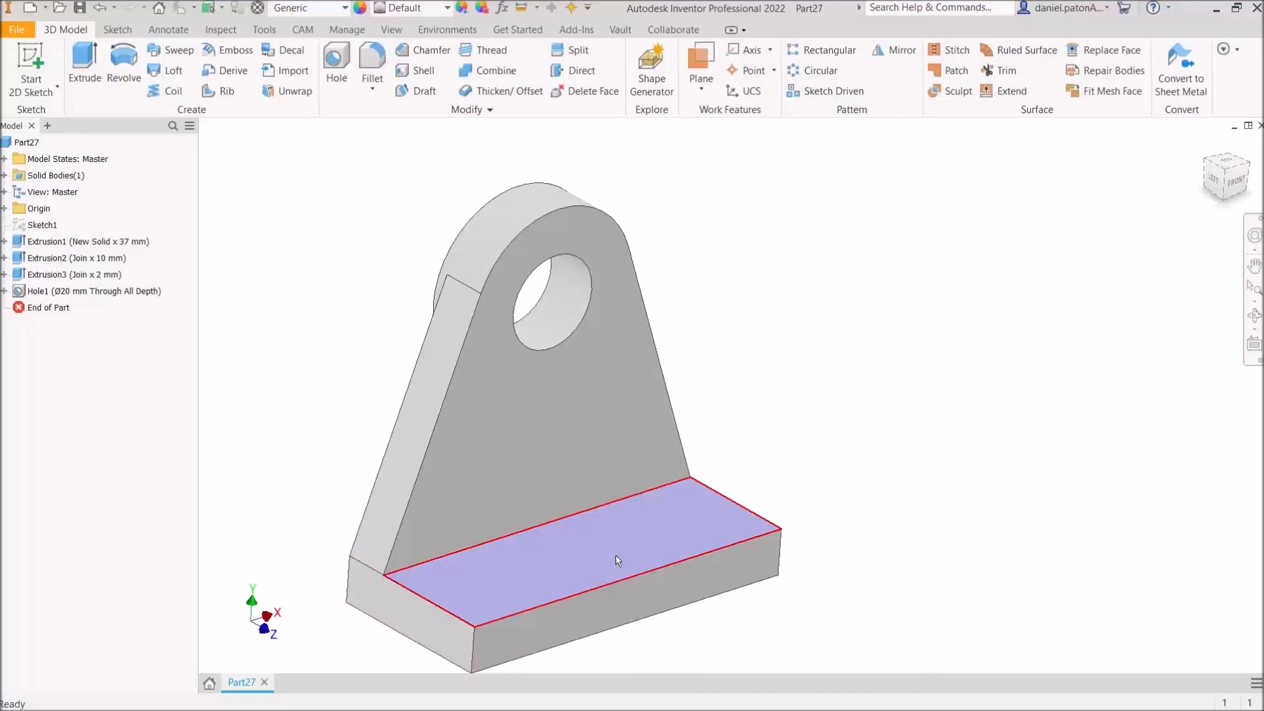
left_click(405, 611)
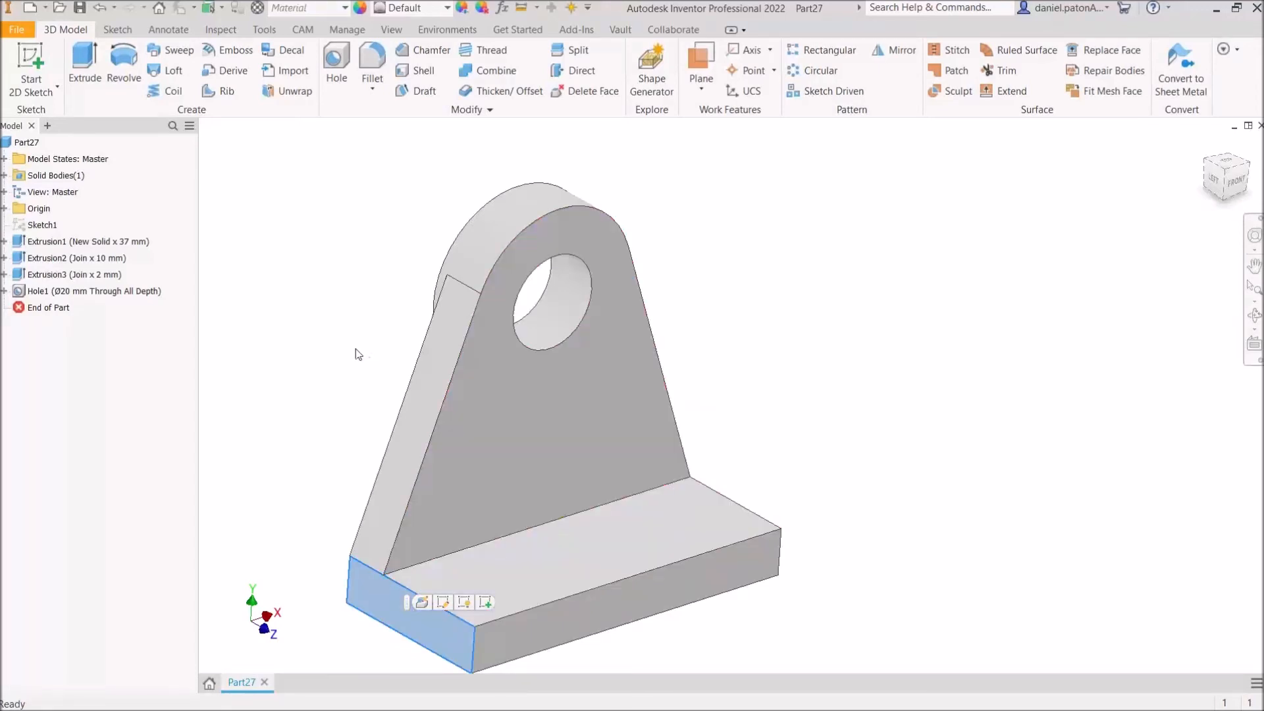
left_click(358, 355)
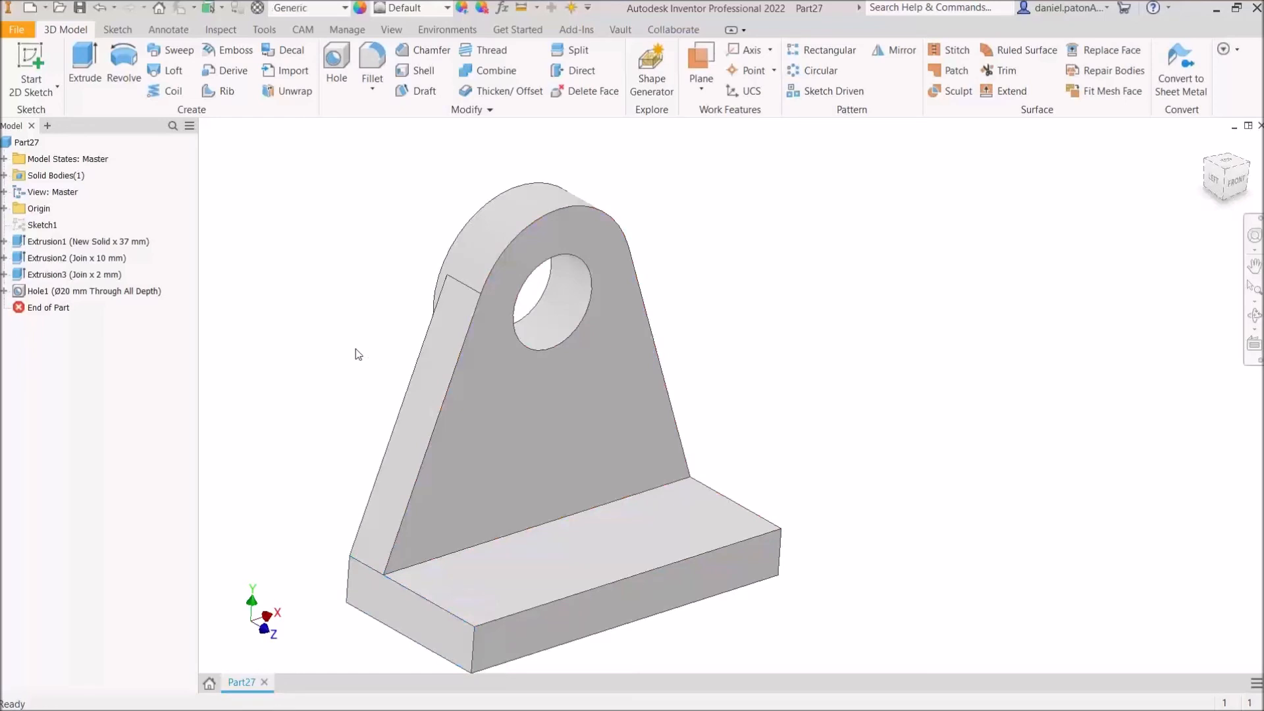
left_click(701, 71)
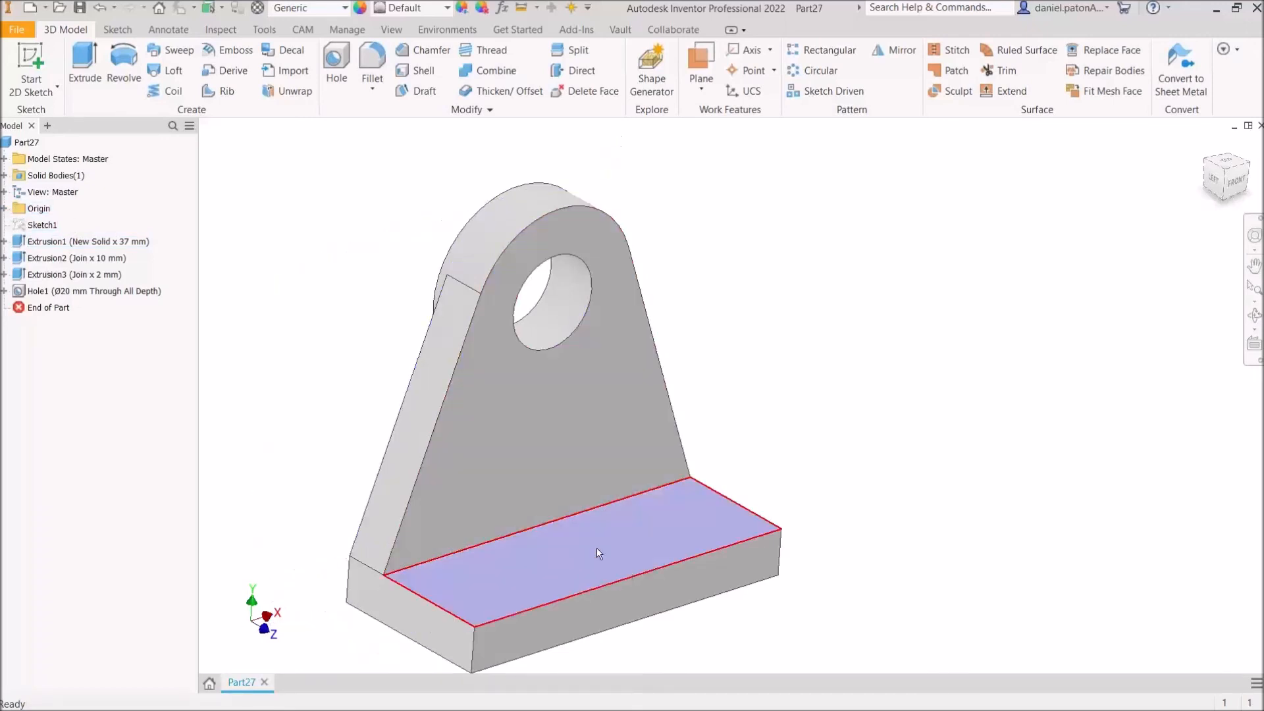
- Review the base extrusion's profile sketch, Sketch1, for its placement about the origin
left_click(4, 242)
double_click(30, 257)
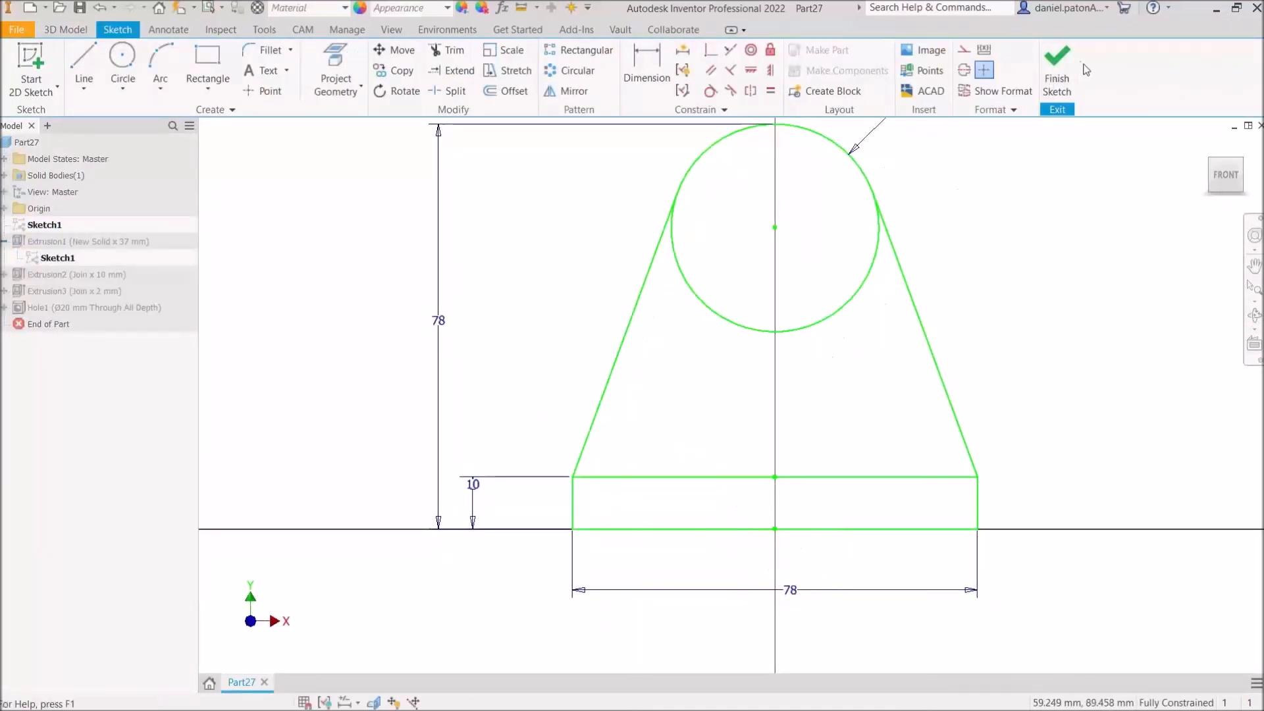
left_click(1057, 72)
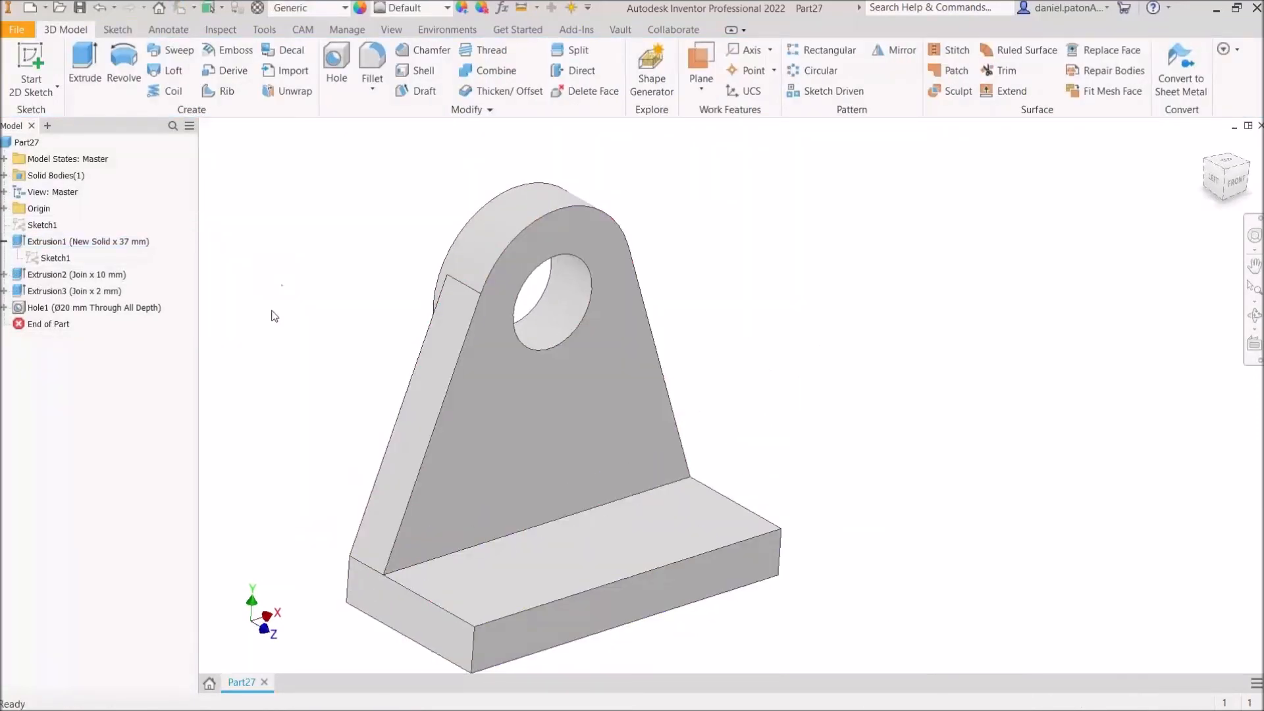
- Start a new sketch on the origin's YZ plane, through the middle of the bracket
middle_click_drag(275, 316, 390, 265)
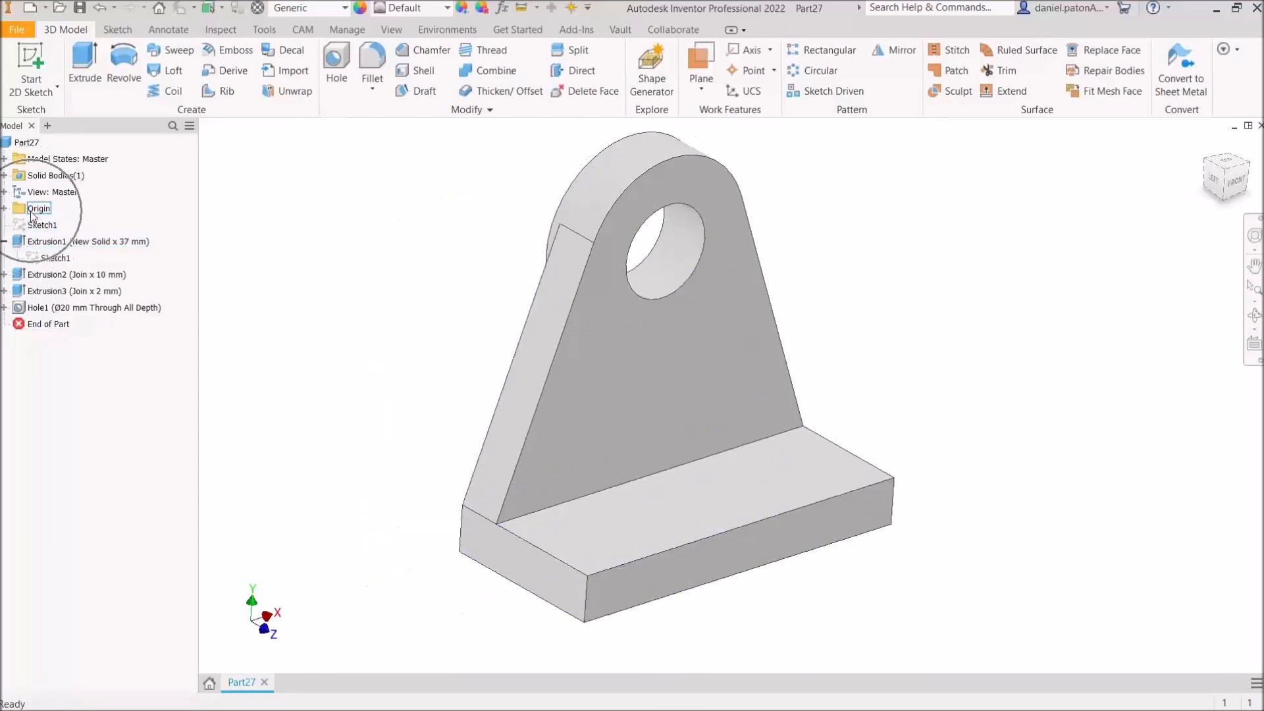
left_click(4, 209)
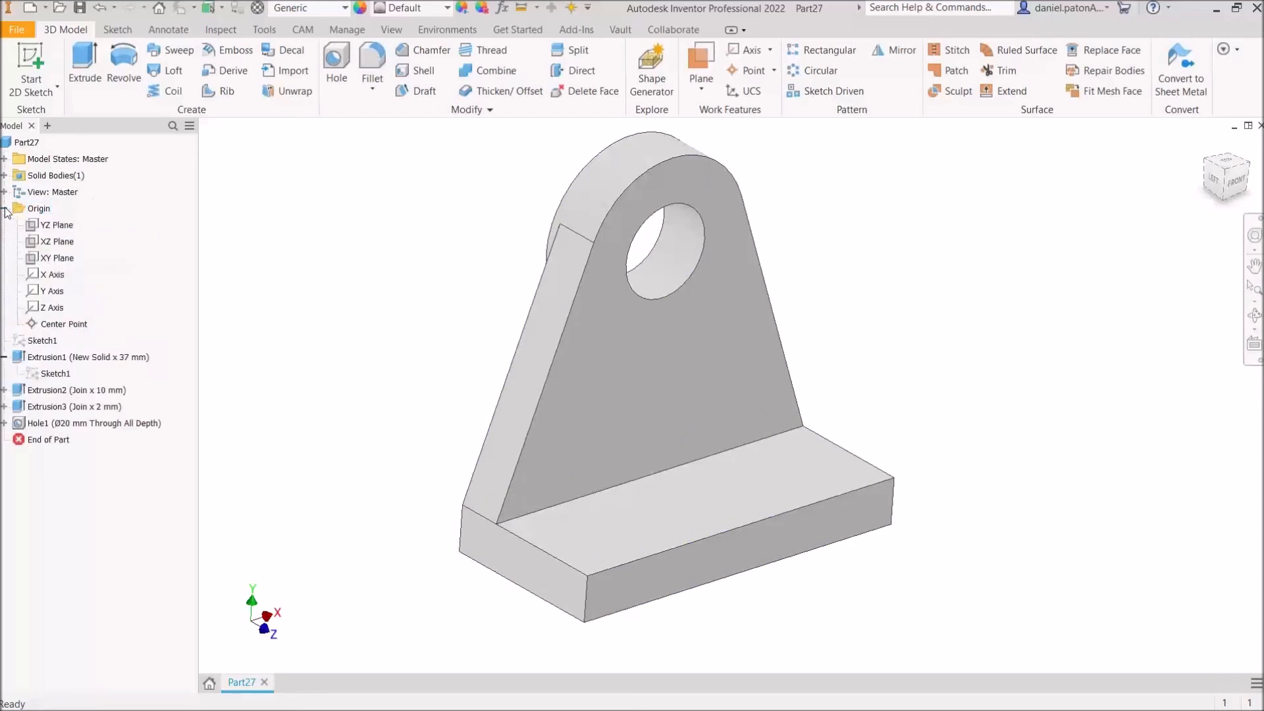
left_click(49, 227)
middle_click_drag(443, 274, 304, 309, "shift")
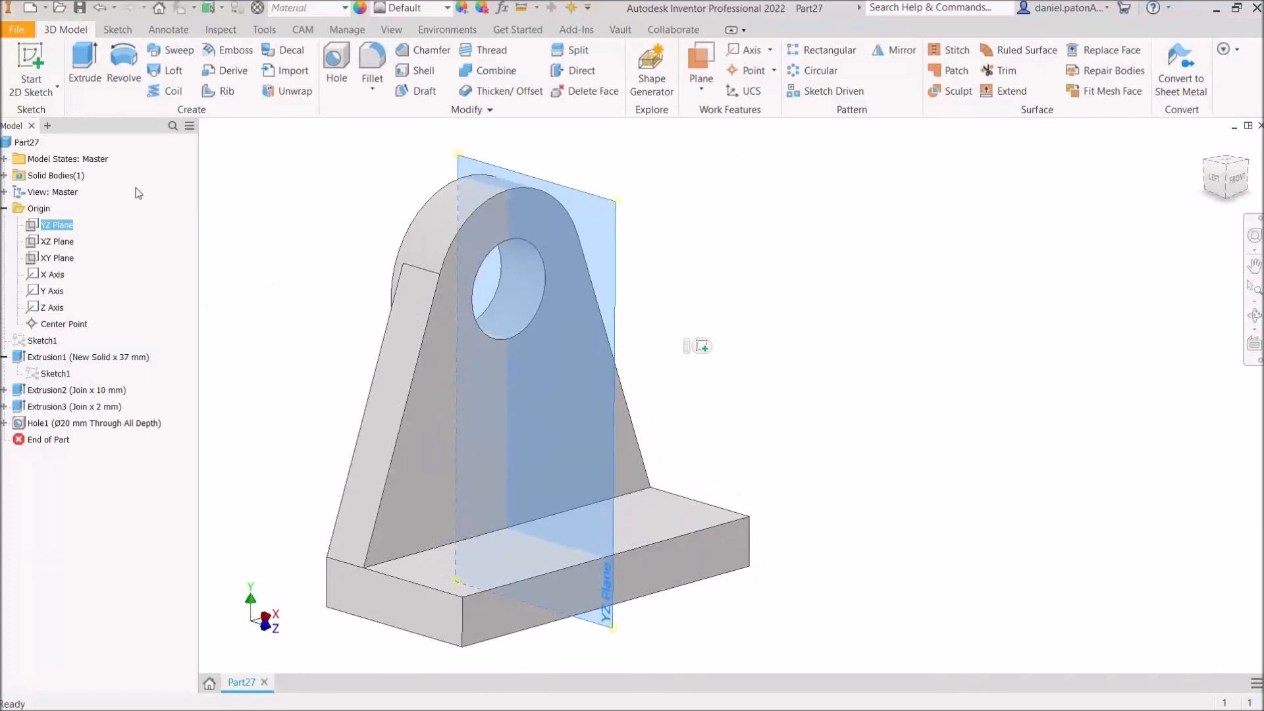
left_click(36, 58)
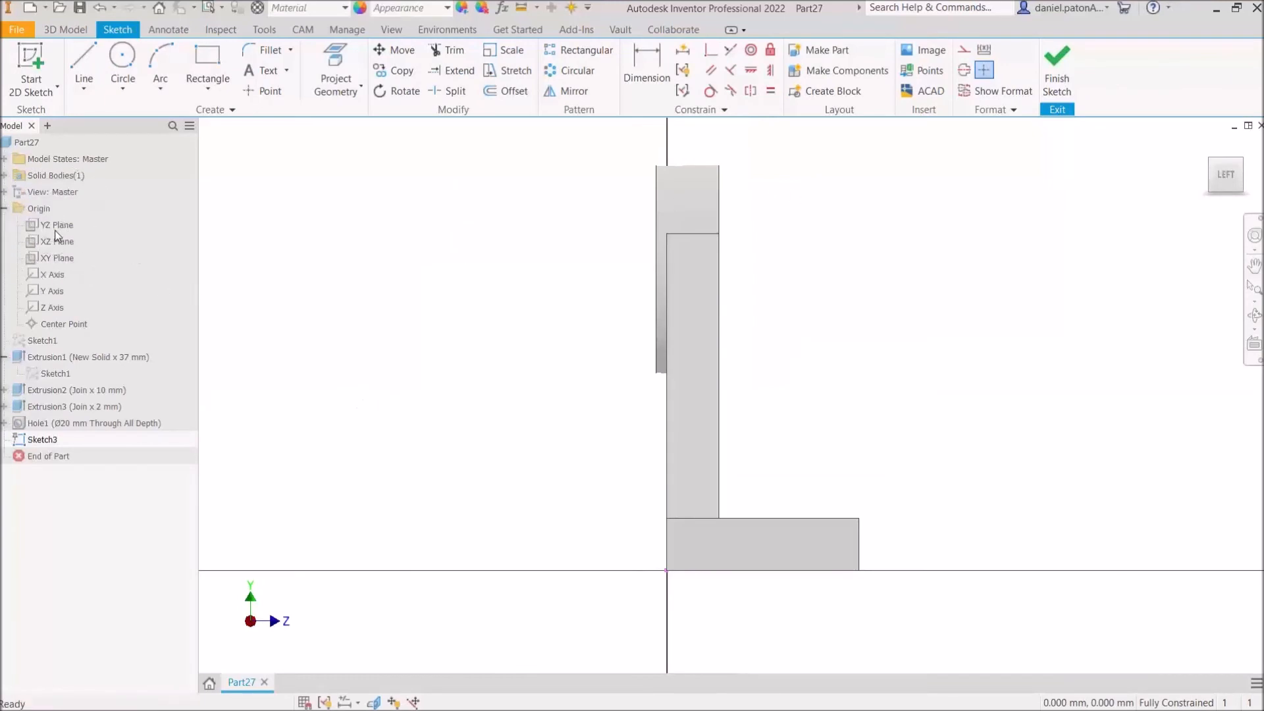
- Sketch a closed triangular rib profile about 30 mm high between the plate's front face and the base's upper face
mouse_move(596, 259)
middle_mouse_down()
mouse_move(463, 248)
mouse_move(480, 274)
middle_mouse_up()
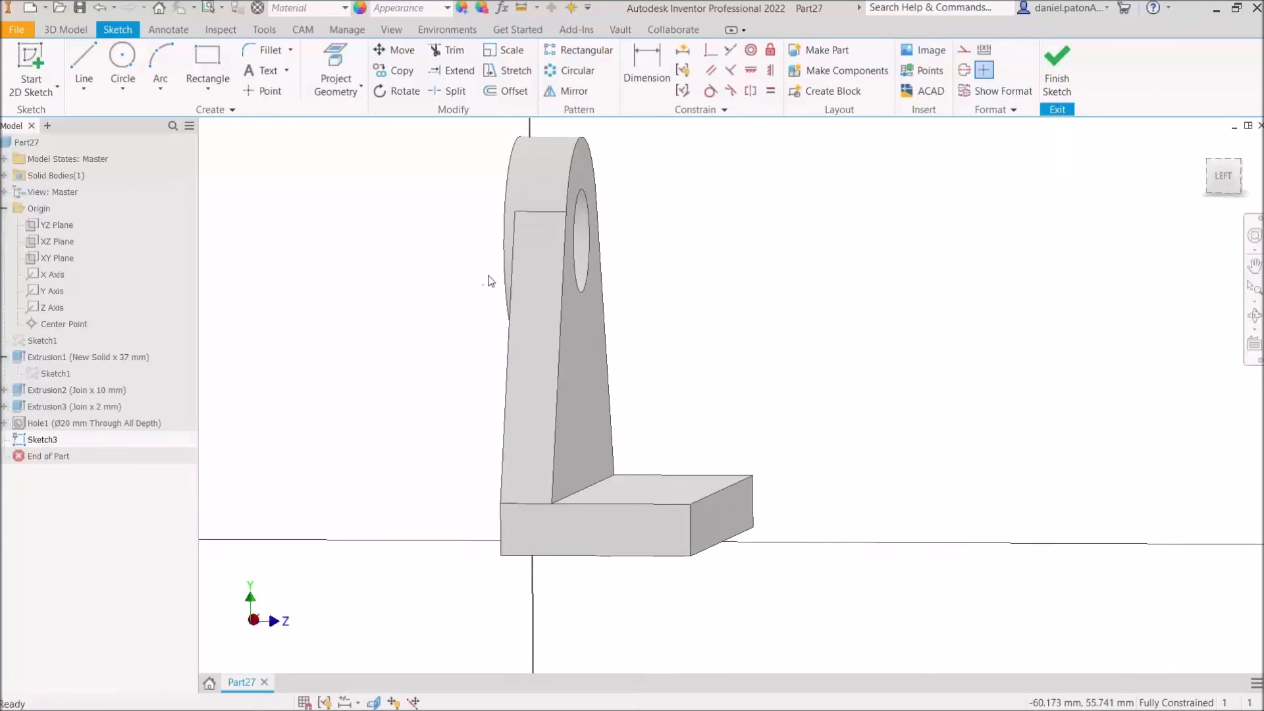
left_click(1222, 176)
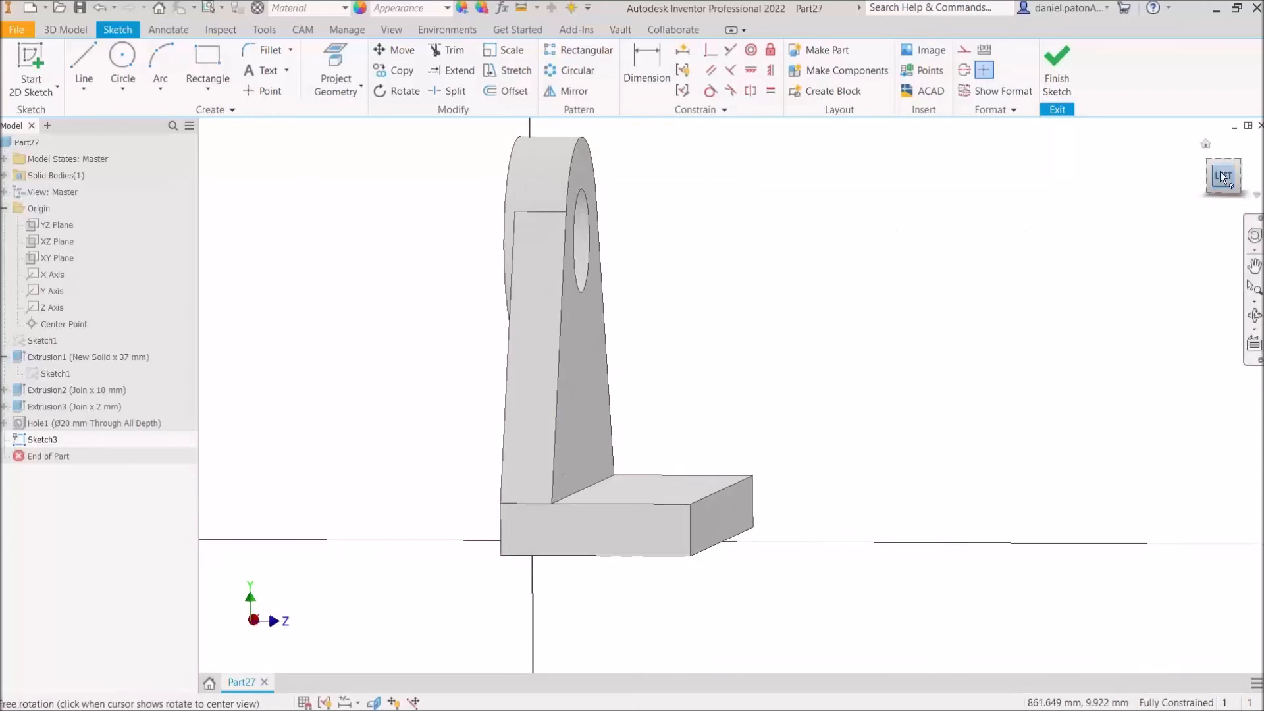
left_click(83, 66)
left_click(698, 391)
left_click(794, 528)
left_click(794, 528)
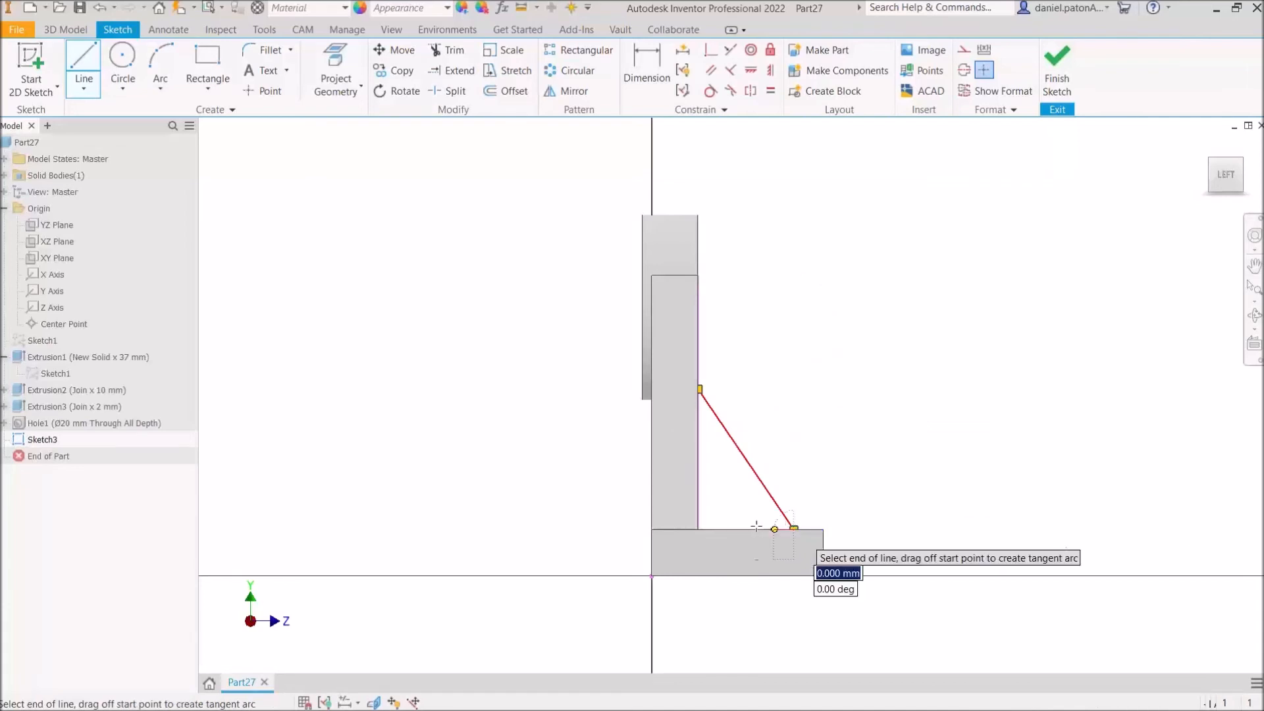
left_click(698, 530)
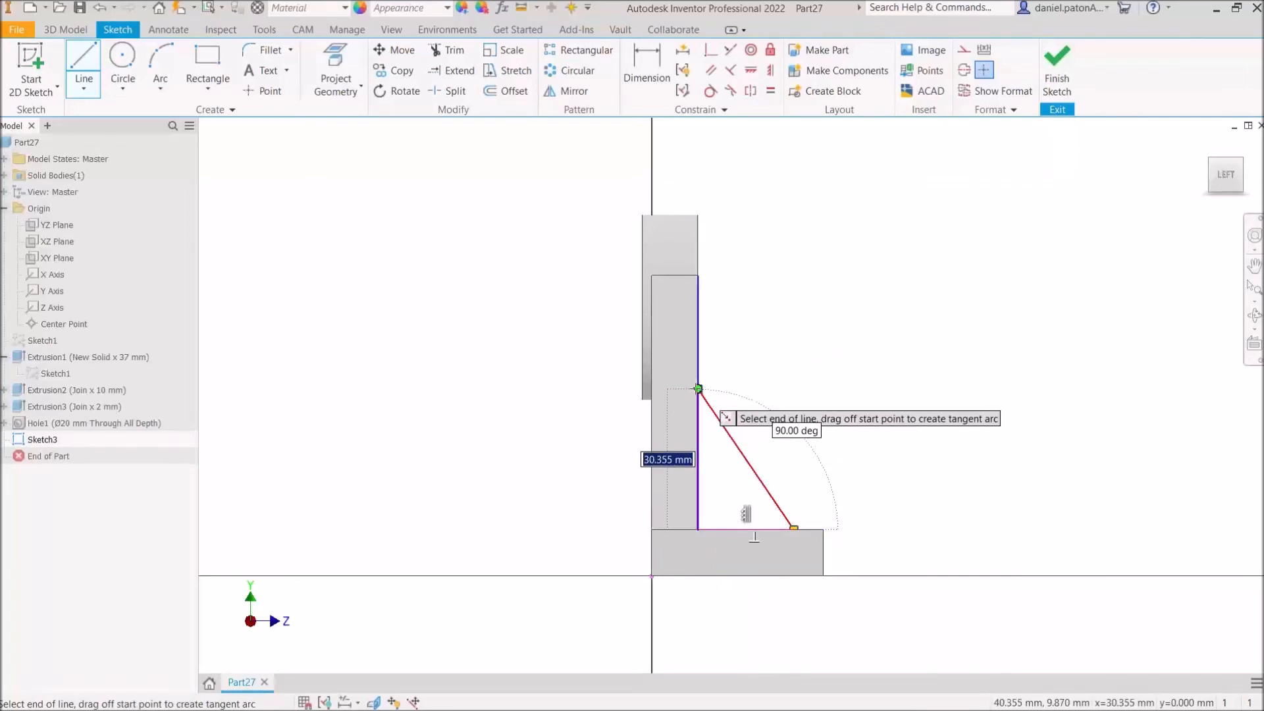
scroll(699, 389, "up", 3)
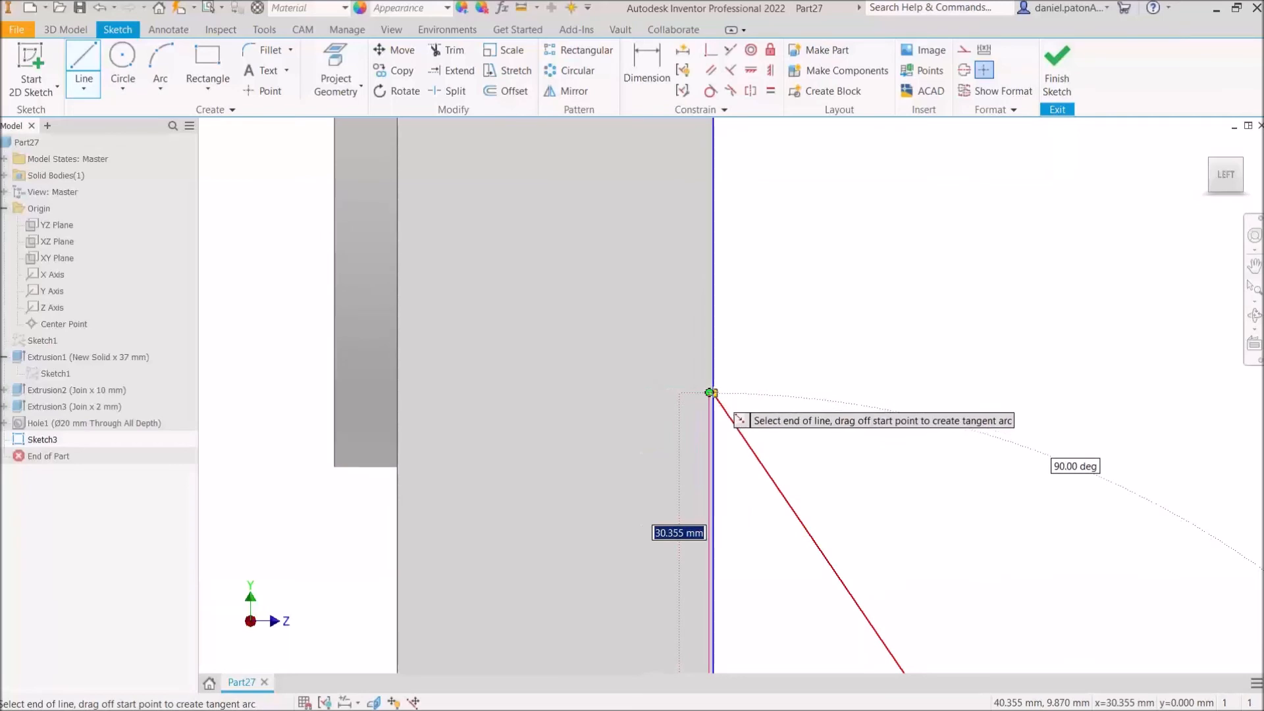
left_click(711, 393)
right_click(815, 393)
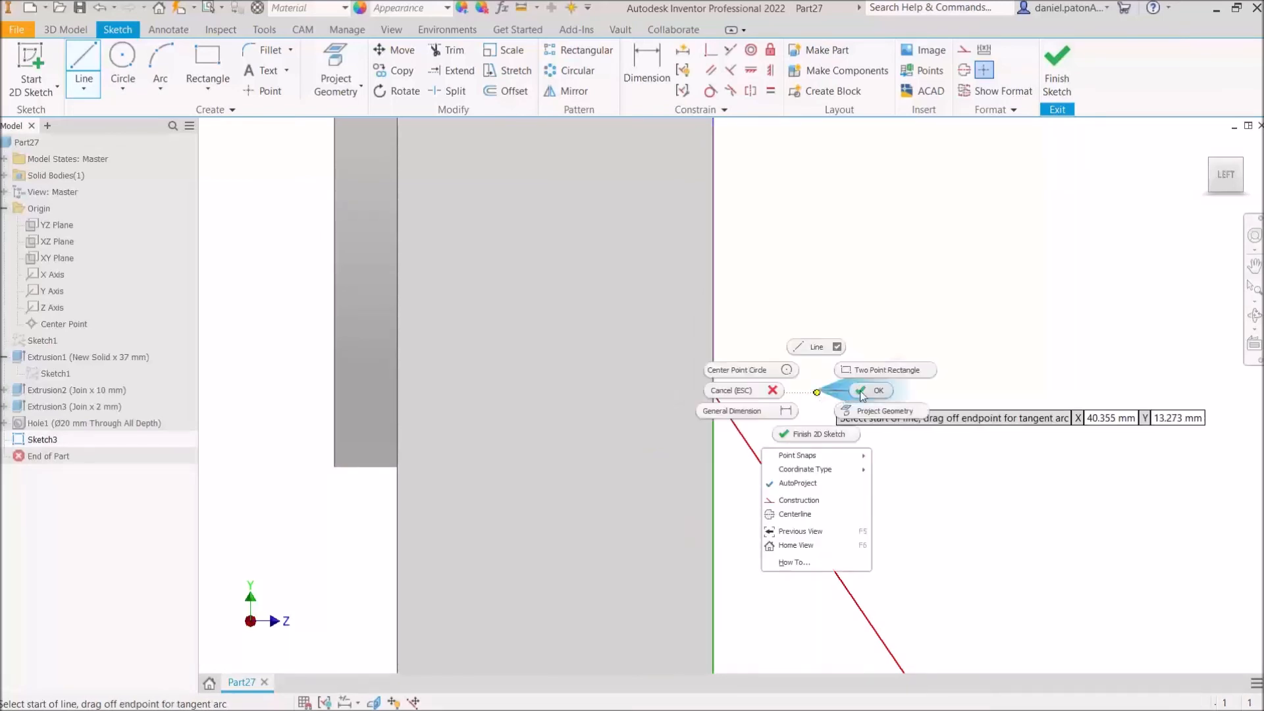
left_click(862, 391)
middle_click_drag(794, 410, 735, 352, "shift")
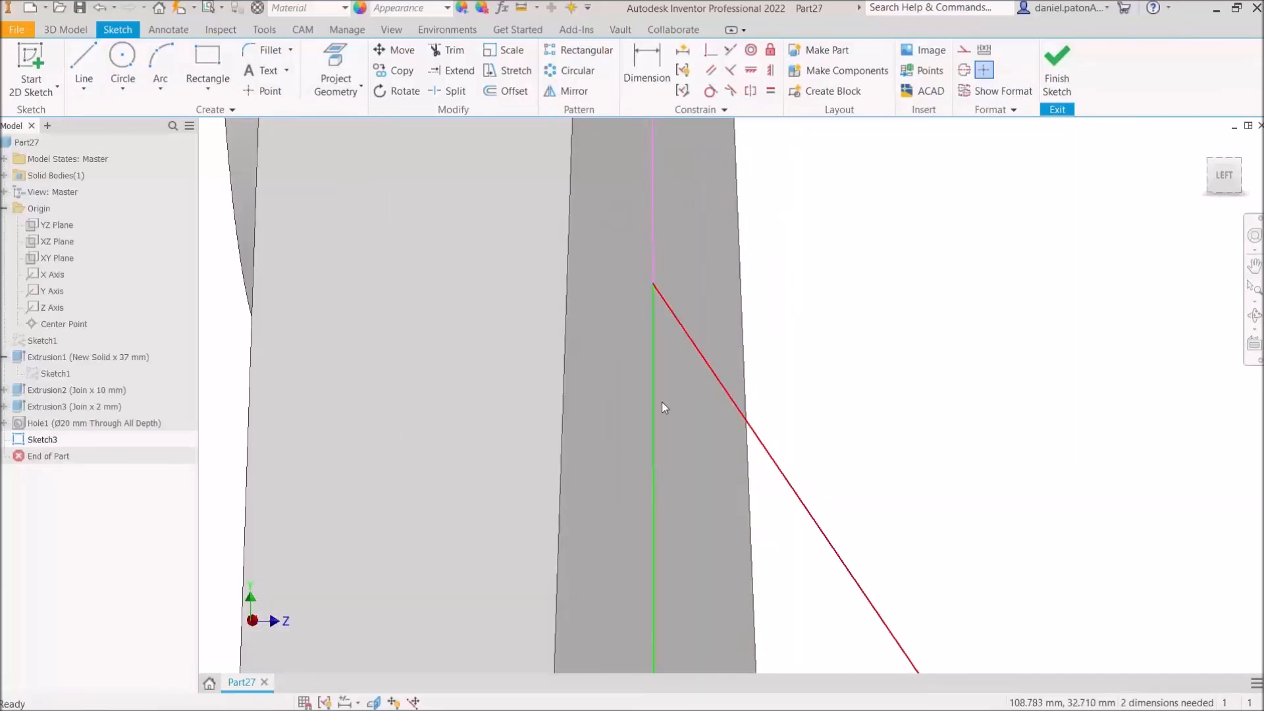
scroll(646, 408, "down", 3)
left_click(1224, 176)
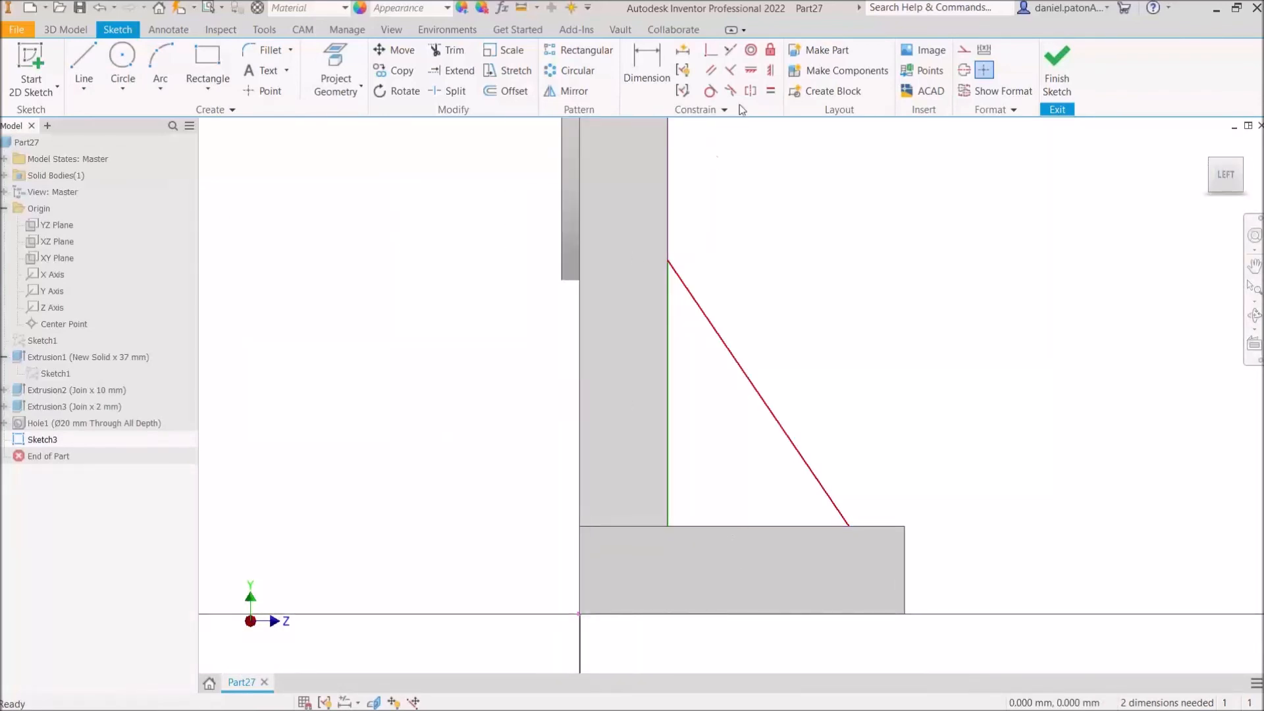
left_click(714, 55)
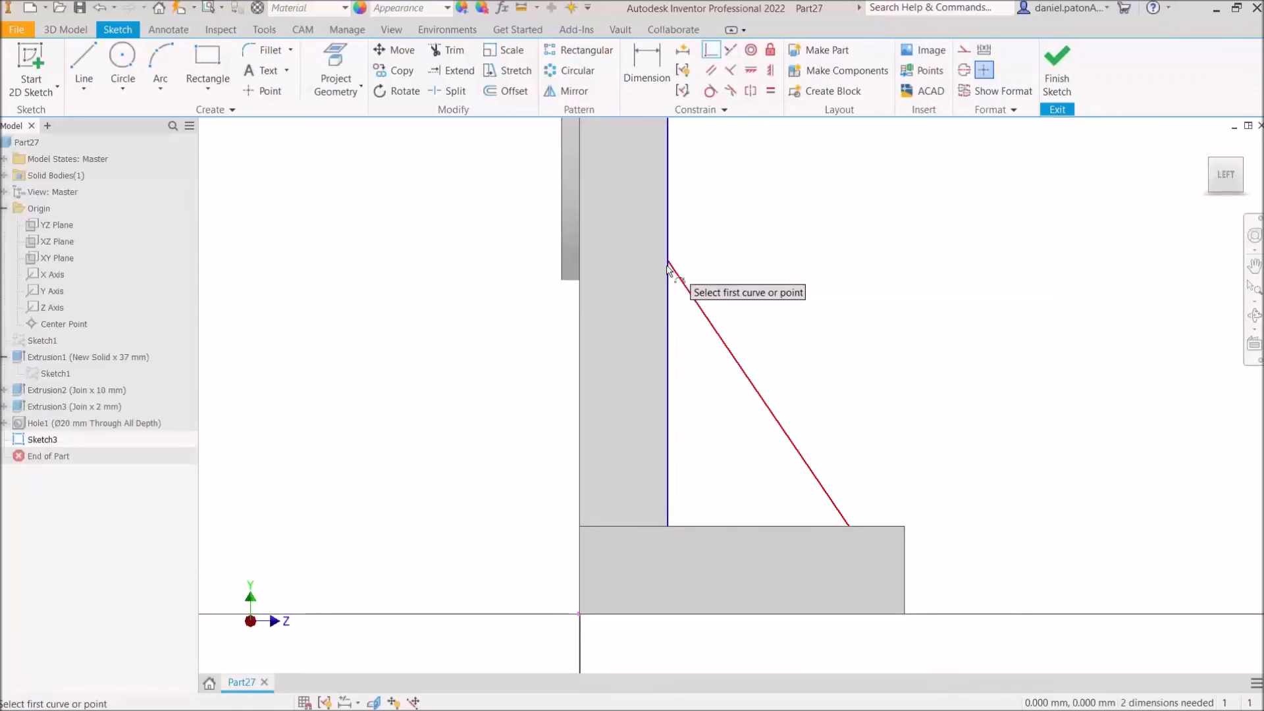
middle_click_drag(681, 285, 654, 297, "shift")
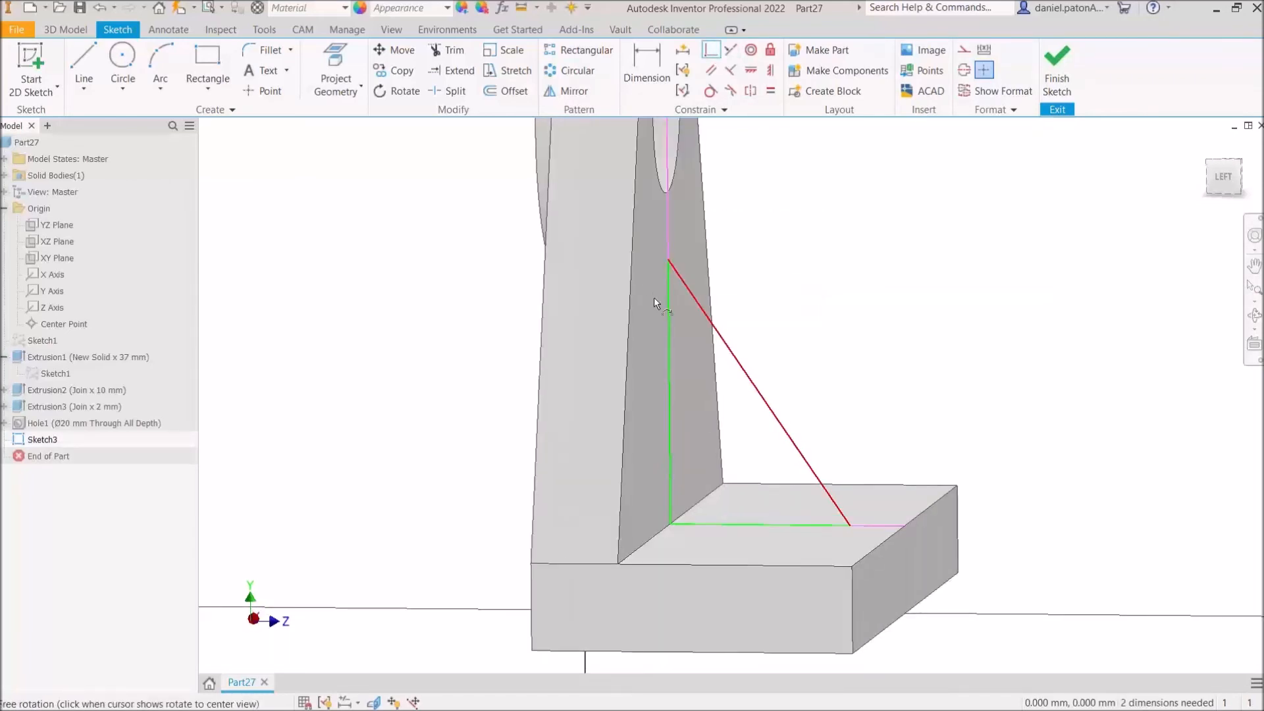
left_click(668, 264)
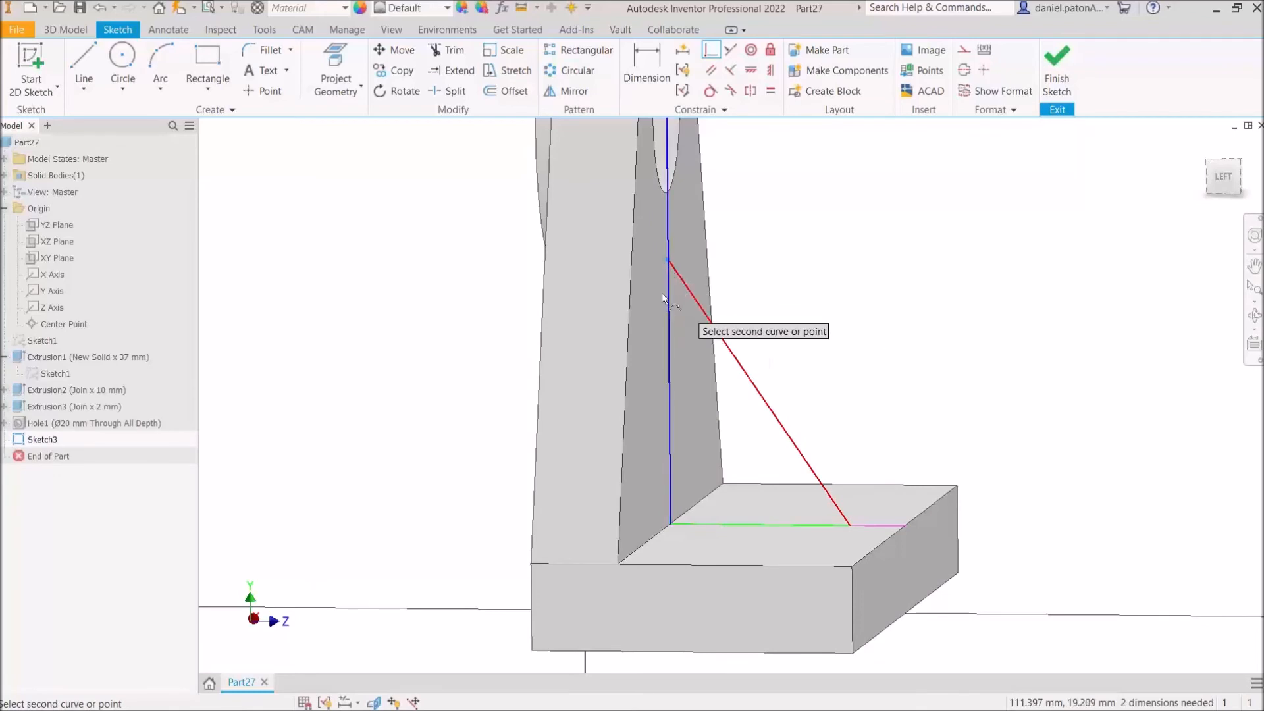
key("Escape")
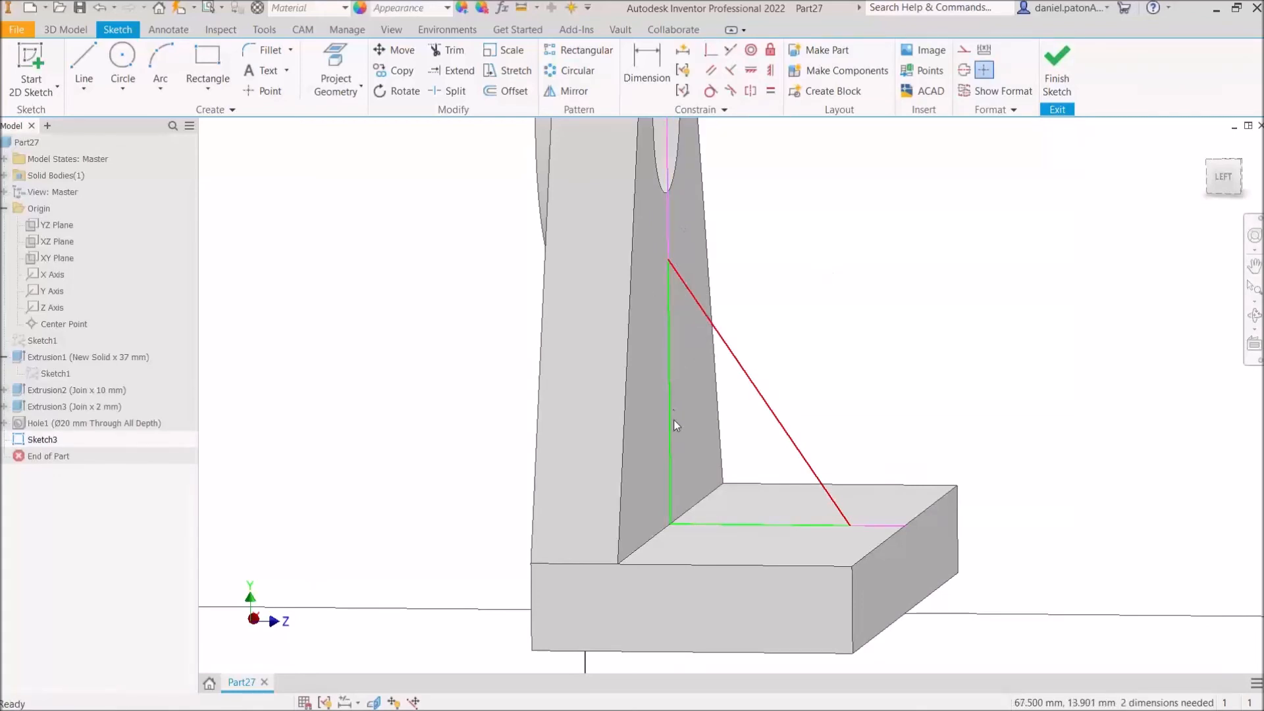
mouse_move(673, 422)
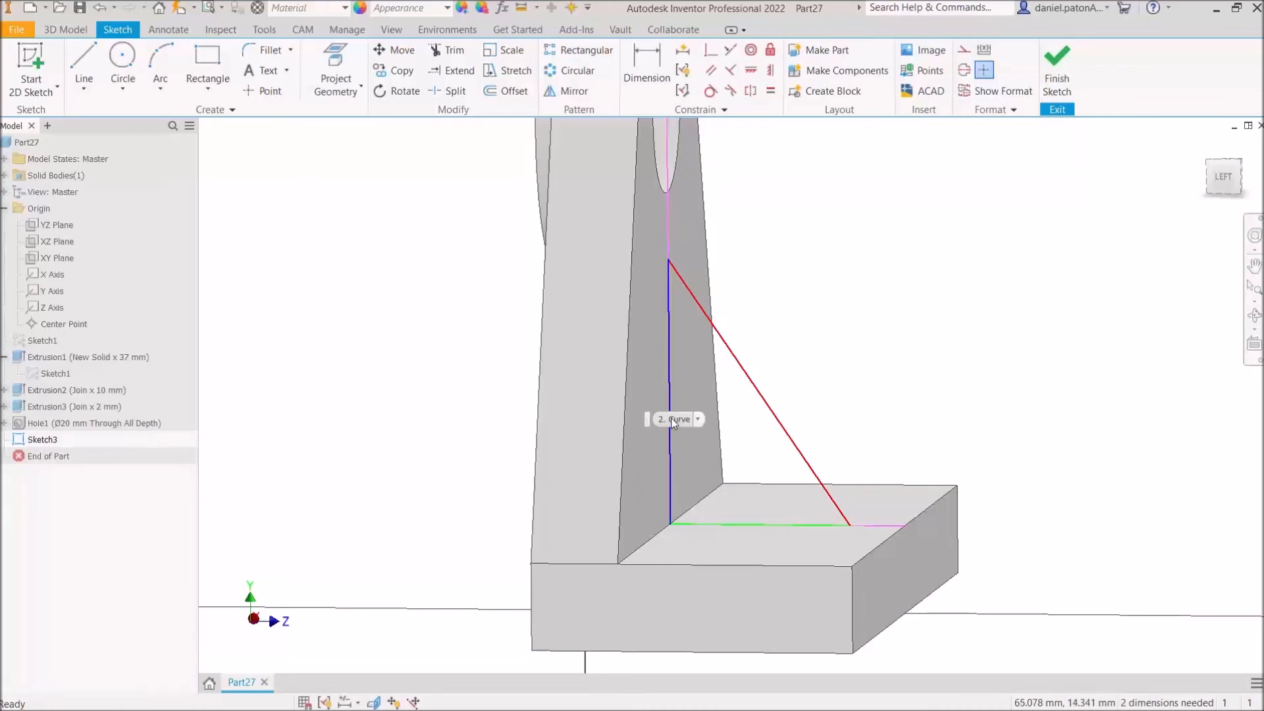
- Try to apply vertical and horizontal constraints to the rib profile's upright line on the plate's front face
left_click(673, 420)
left_click(771, 69)
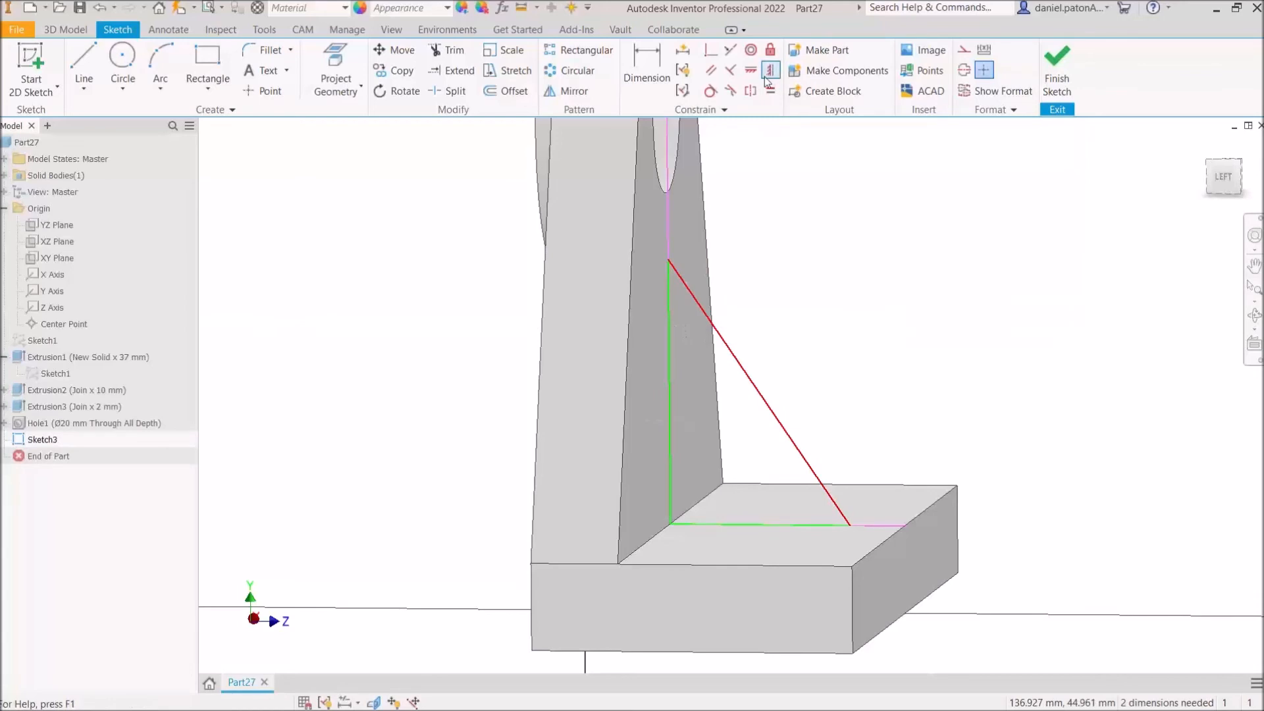
left_click(667, 337)
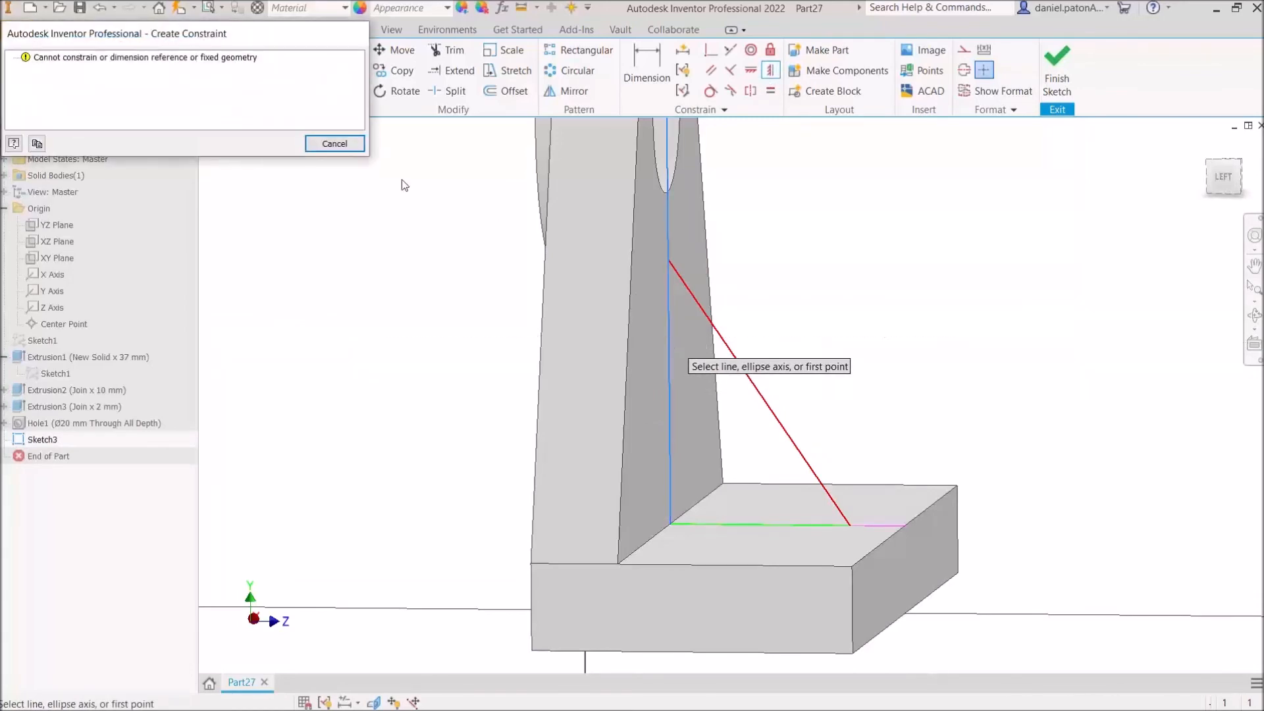
left_click(355, 144)
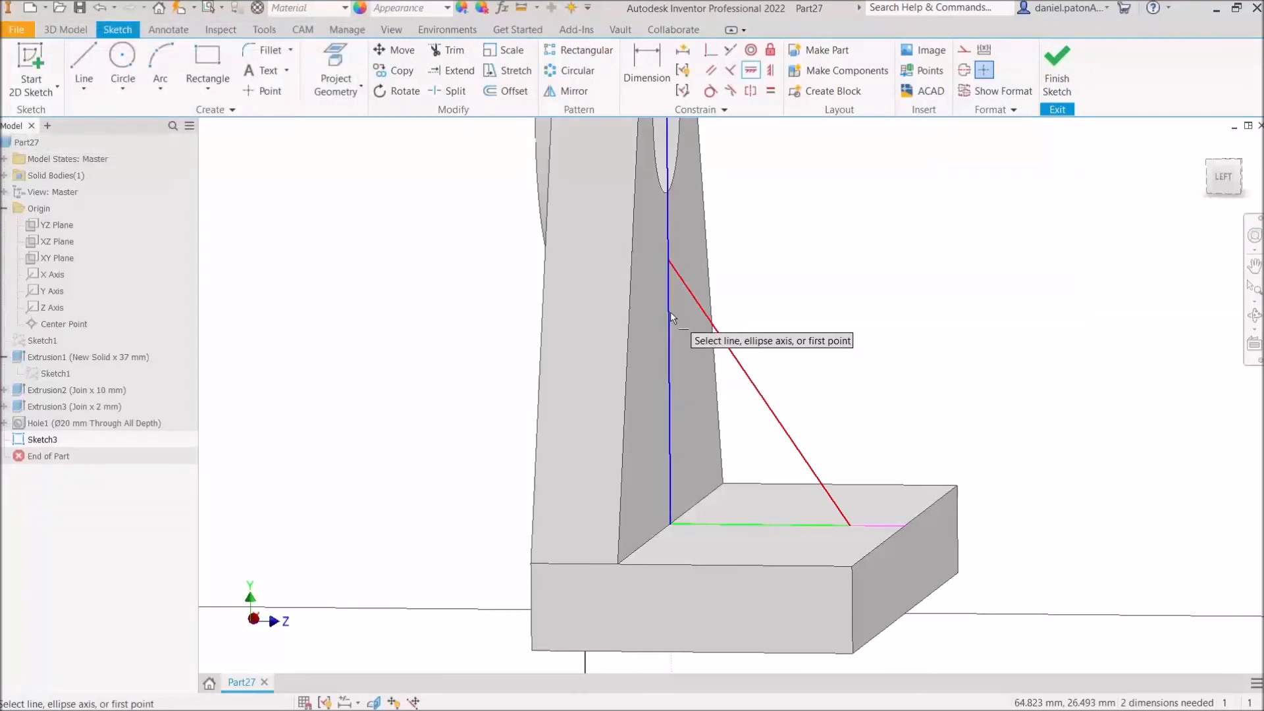
mouse_move(670, 319)
left_click(693, 336)
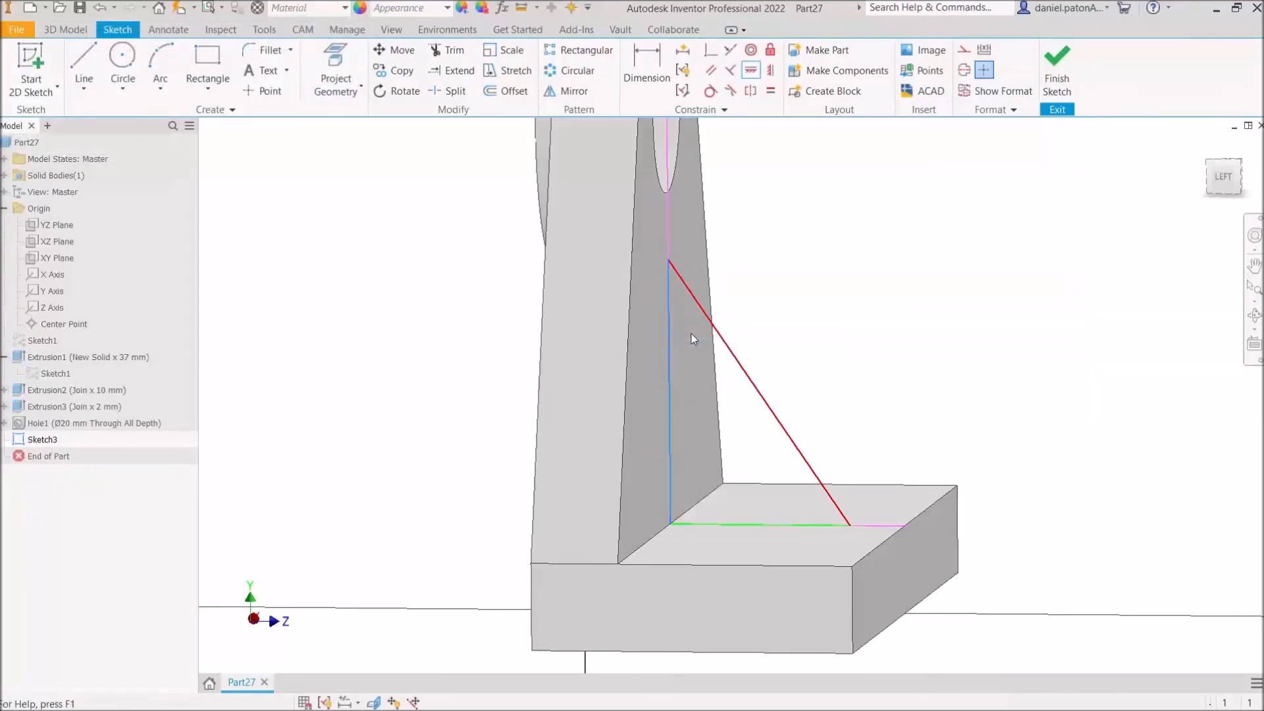
key("Escape")
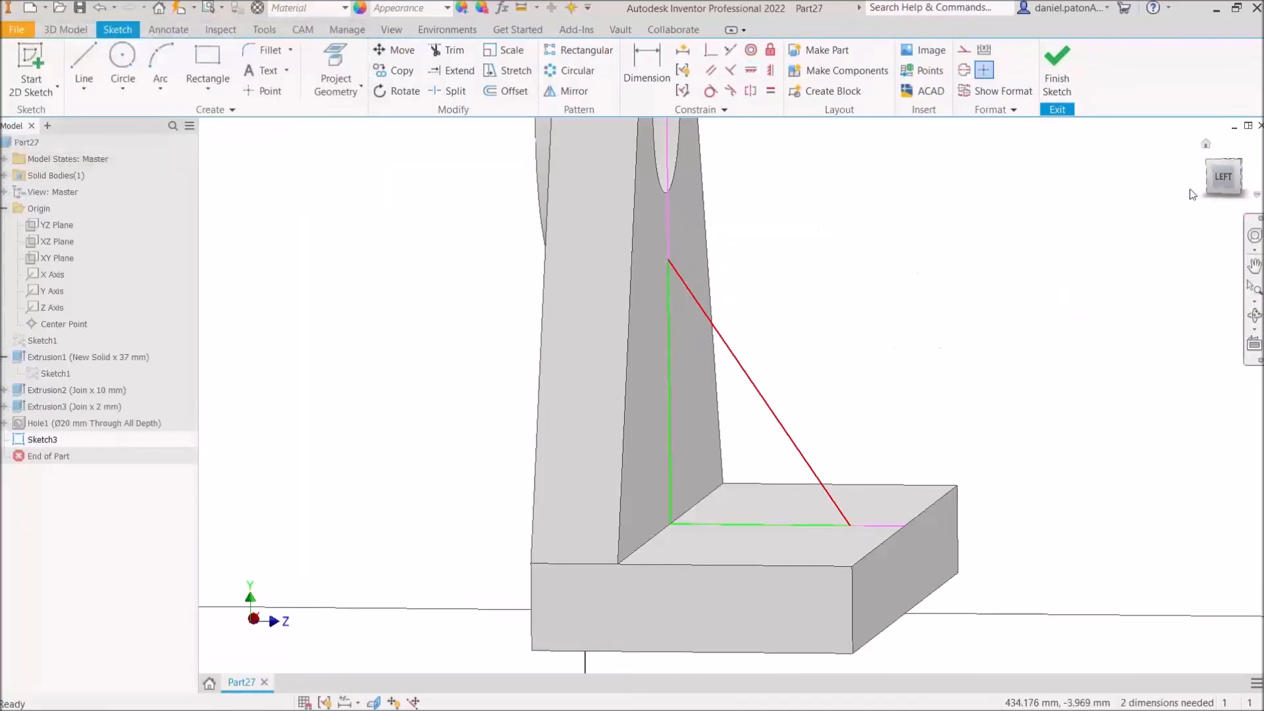
- Check the rib profile's upright line against the plate's front face, and finish the sketch
left_click(1227, 177)
scroll(668, 494, "down", 6)
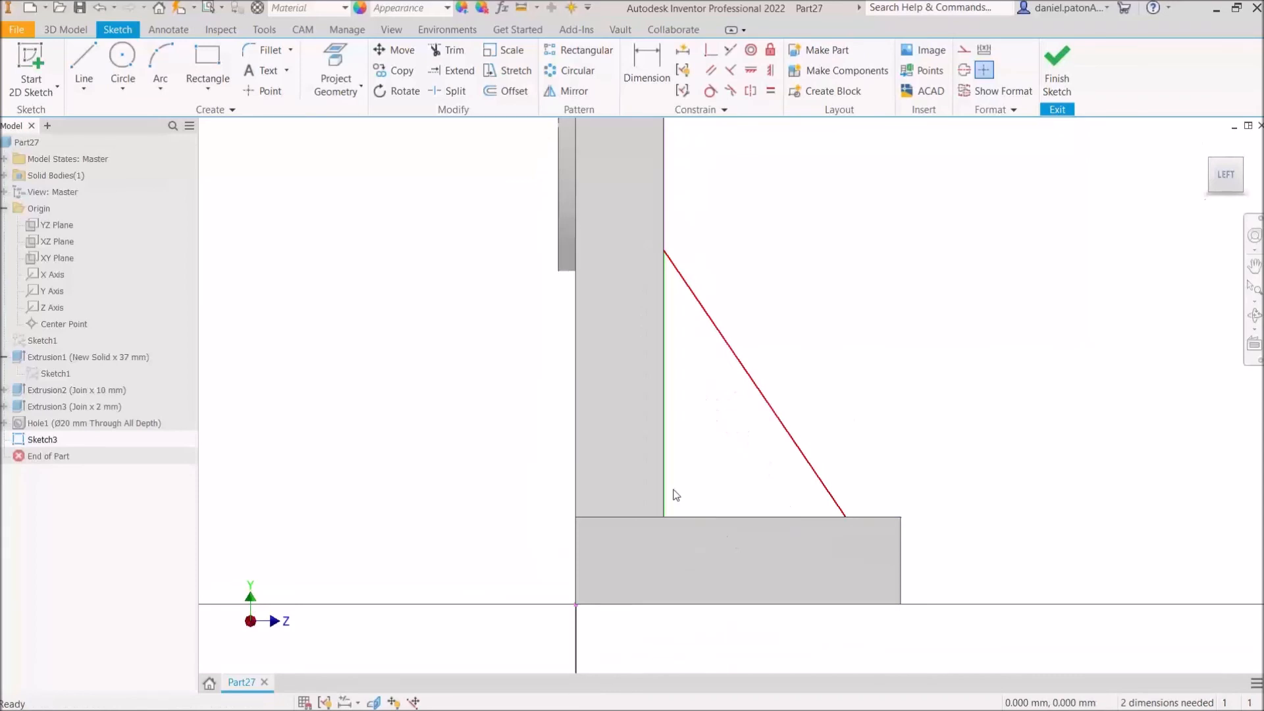
left_click_drag(662, 486, 628, 478)
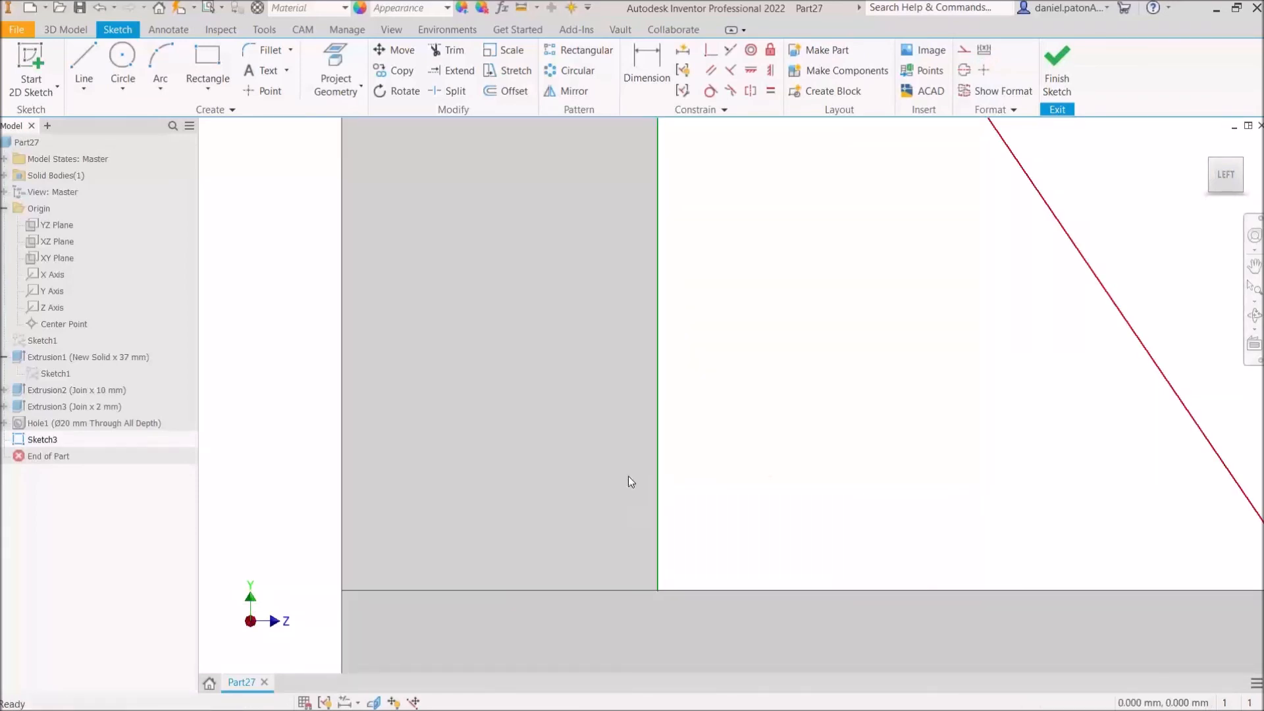
scroll(810, 464, "up", 4)
middle_click_drag(946, 465, 973, 526, "shift")
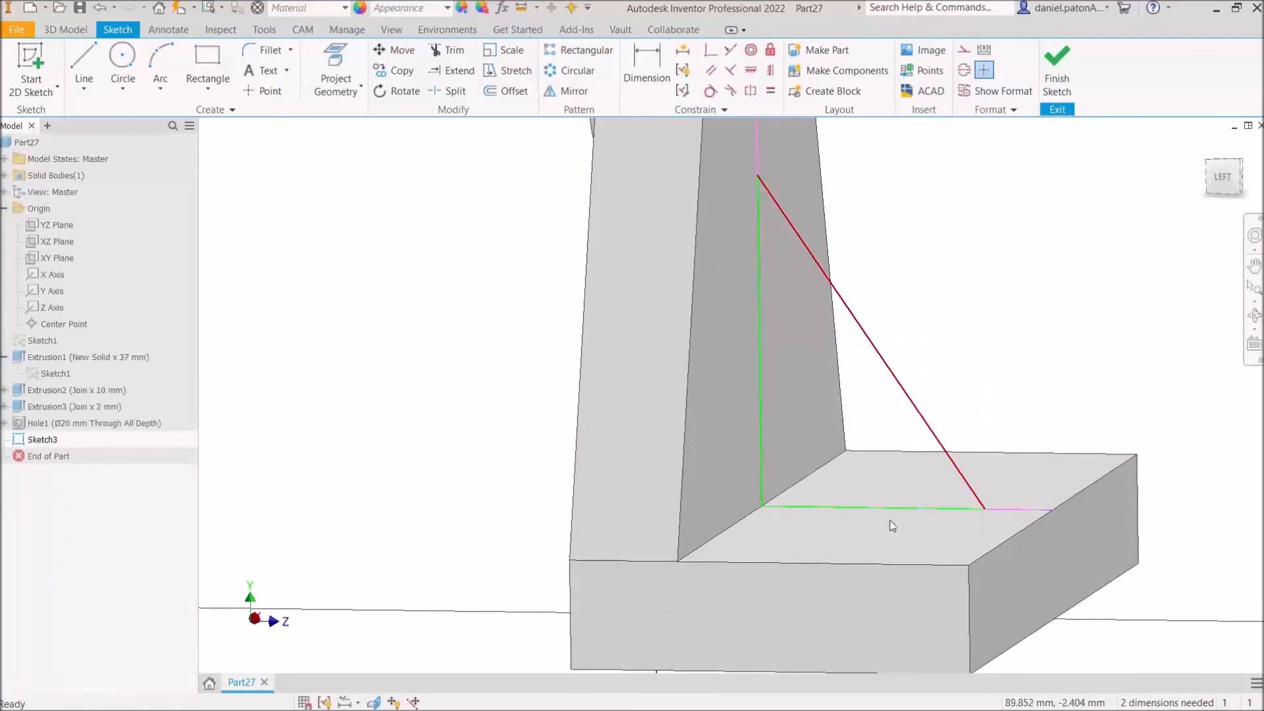
left_click(1058, 66)
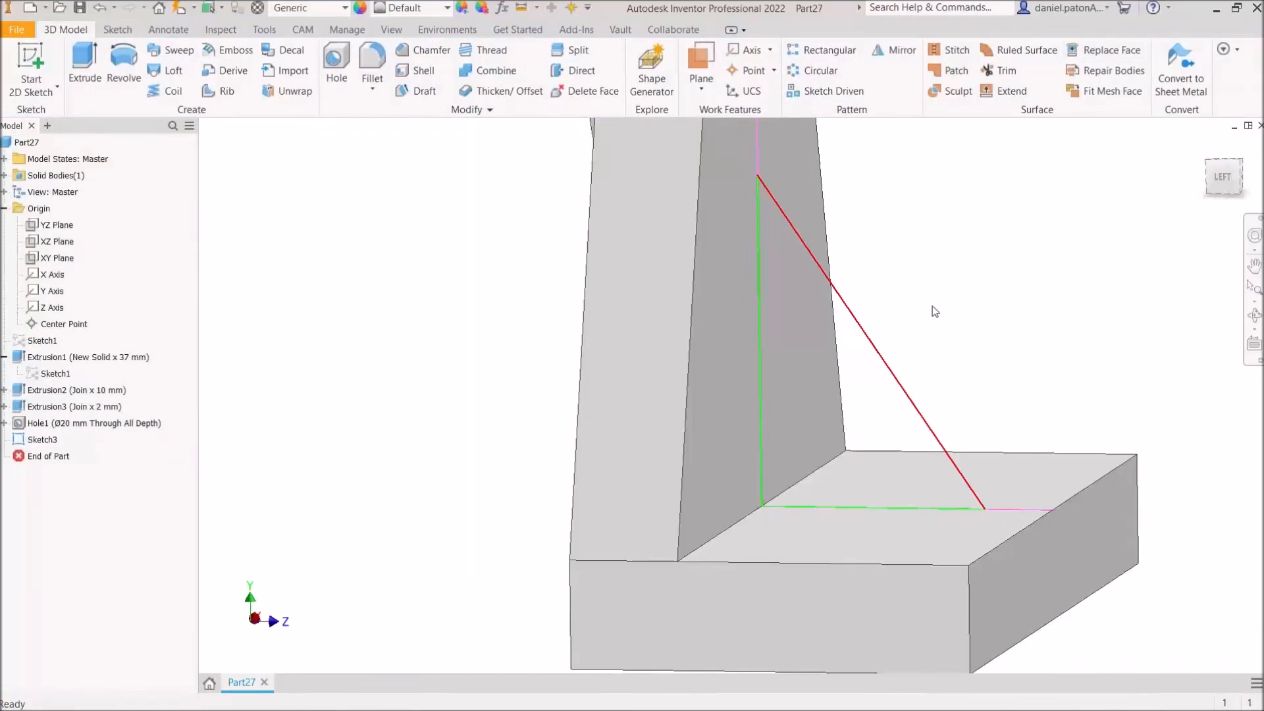
middle_click_drag(935, 311, 904, 278)
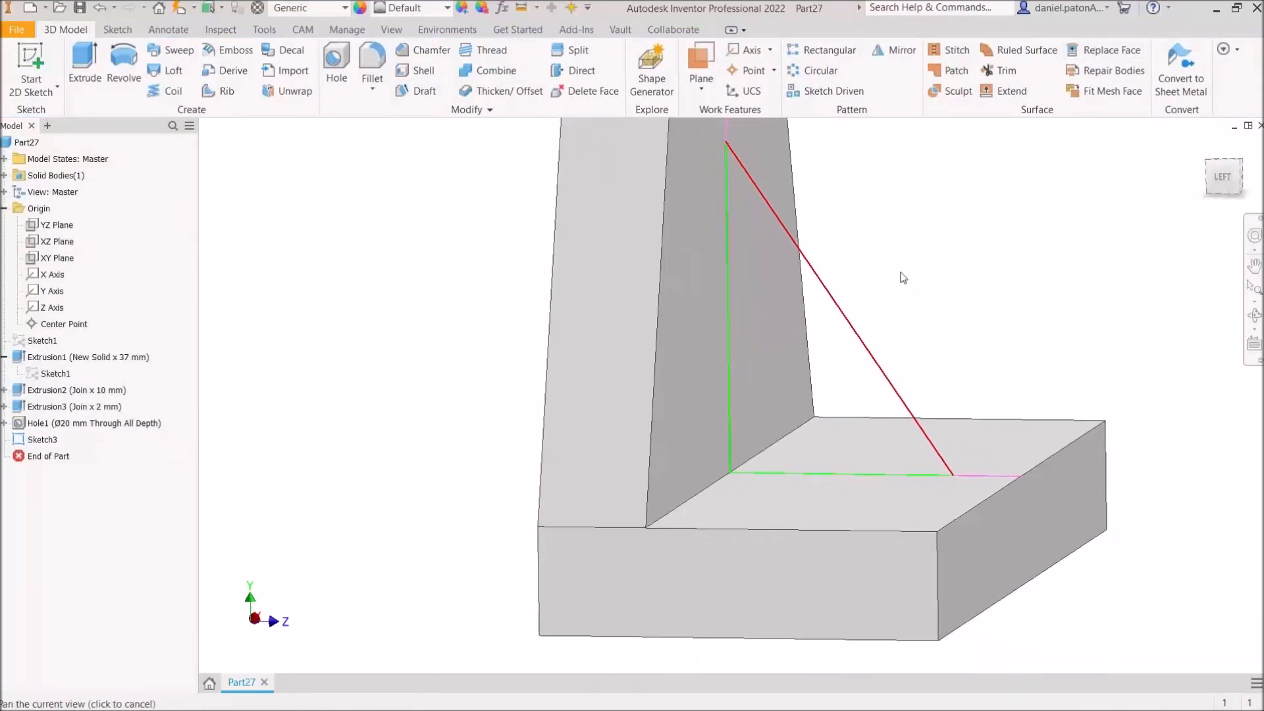
- Extrude the triangular rib profile 15 mm symmetrically about its sketch plane, joined to the bracket
left_click(86, 59)
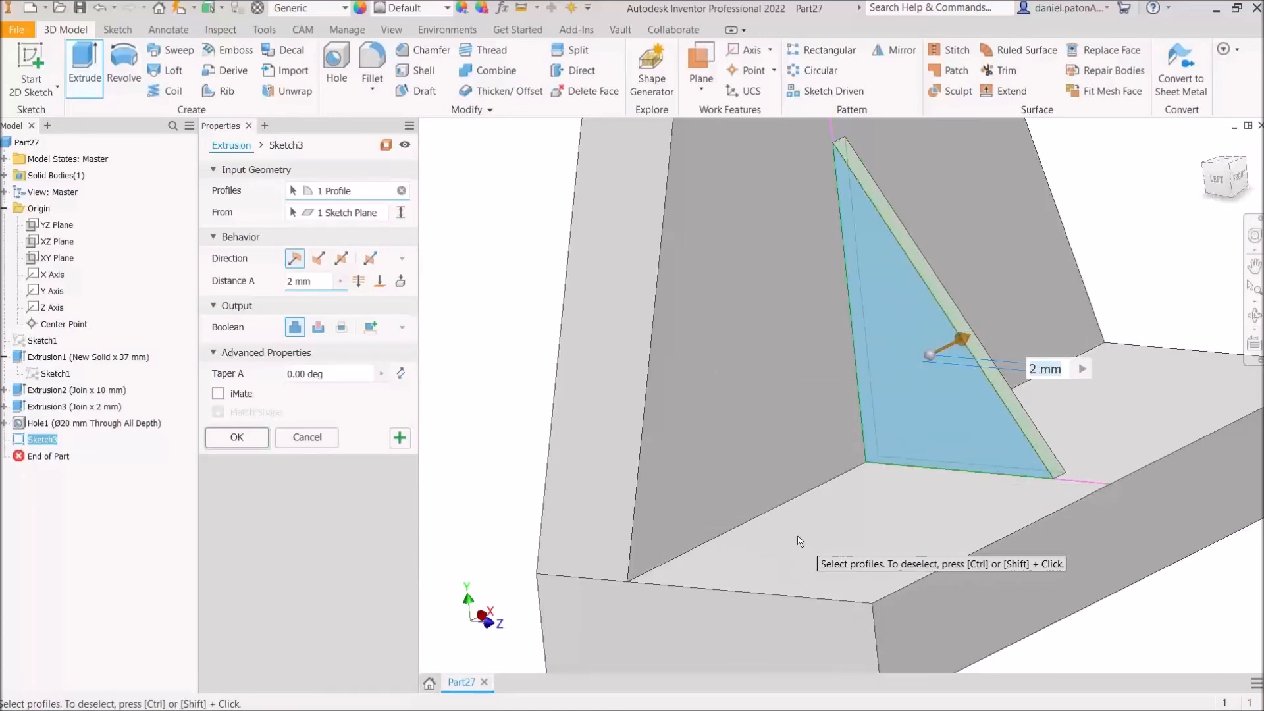
middle_click_drag(887, 401, 742, 452)
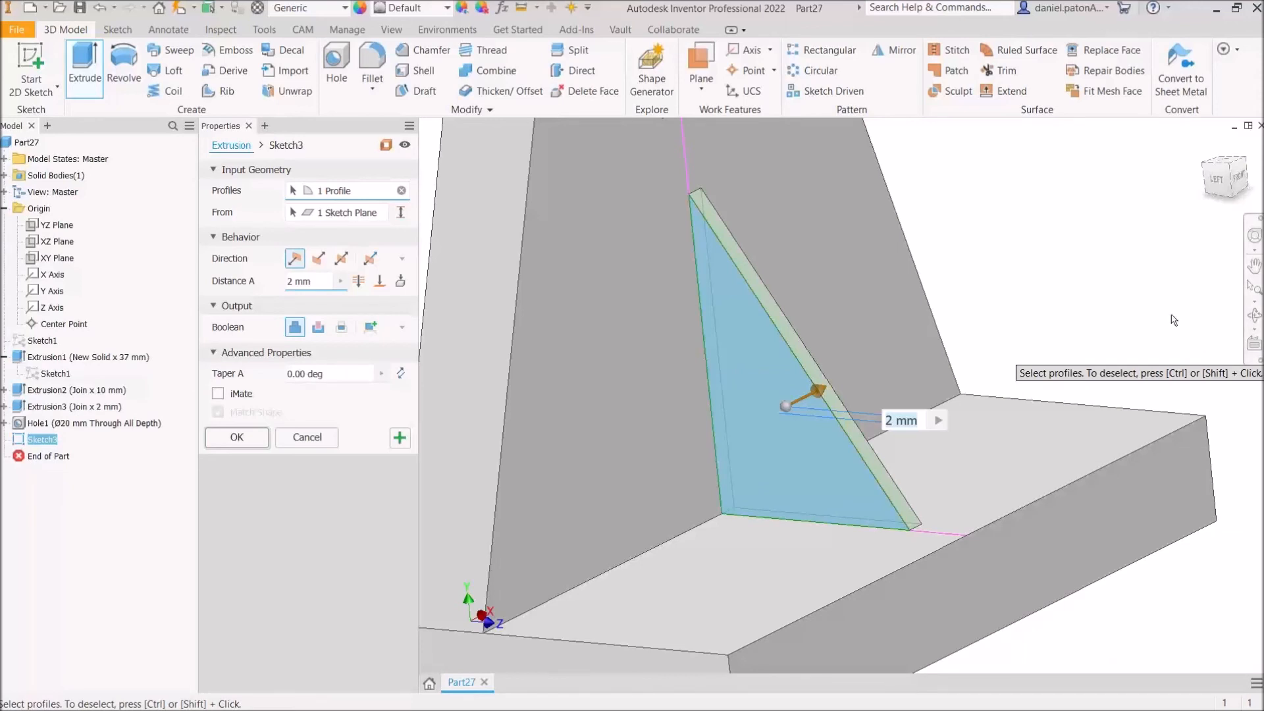
left_click(317, 282)
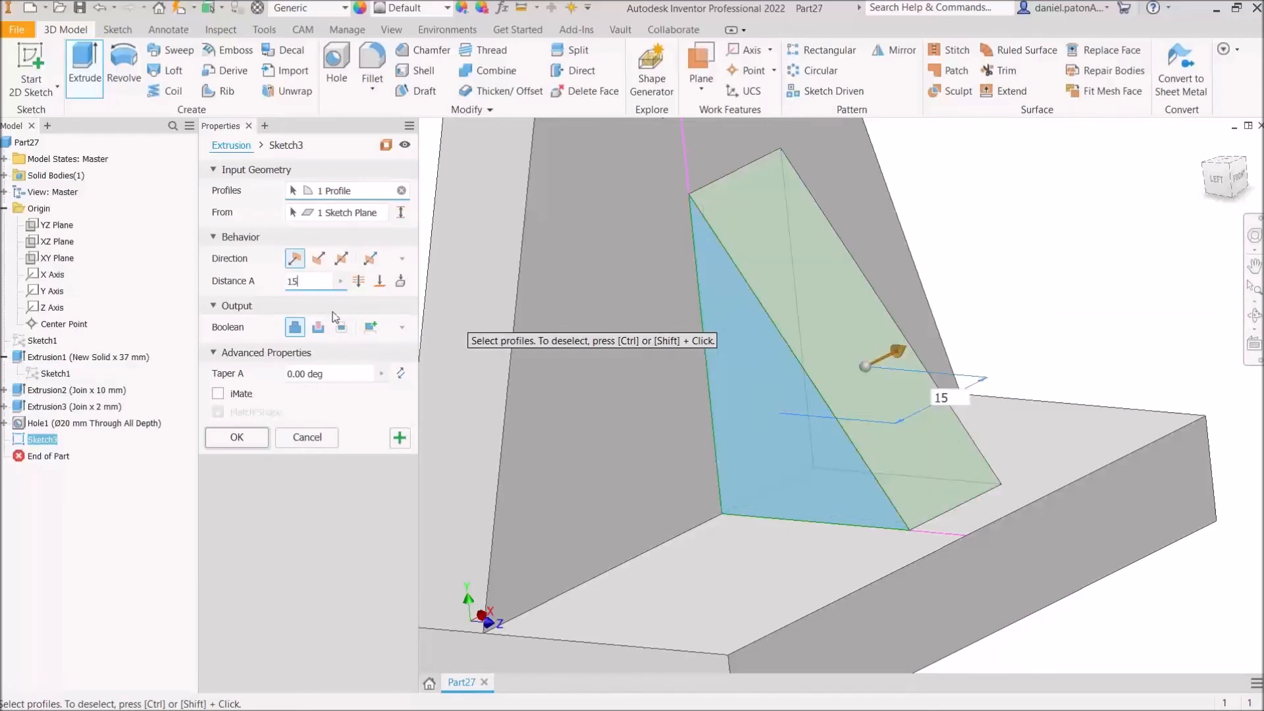
middle_click_drag(998, 327, 787, 432, "shift")
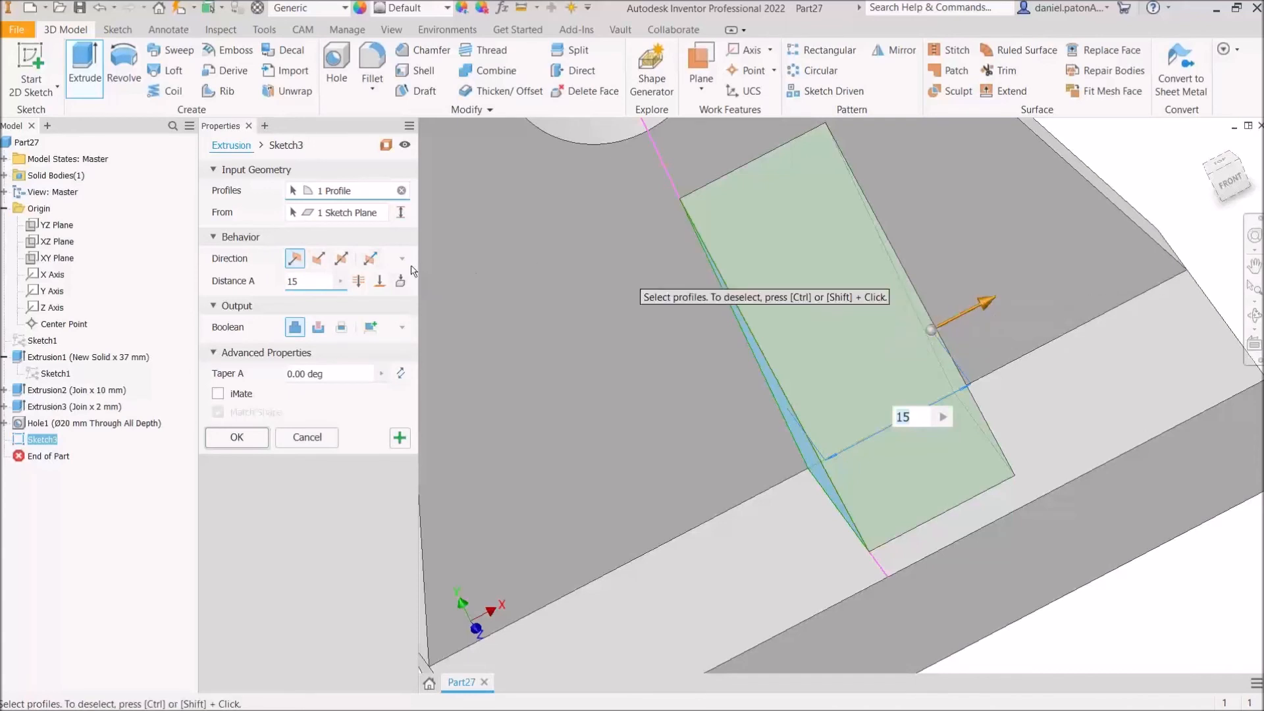
left_click(318, 261)
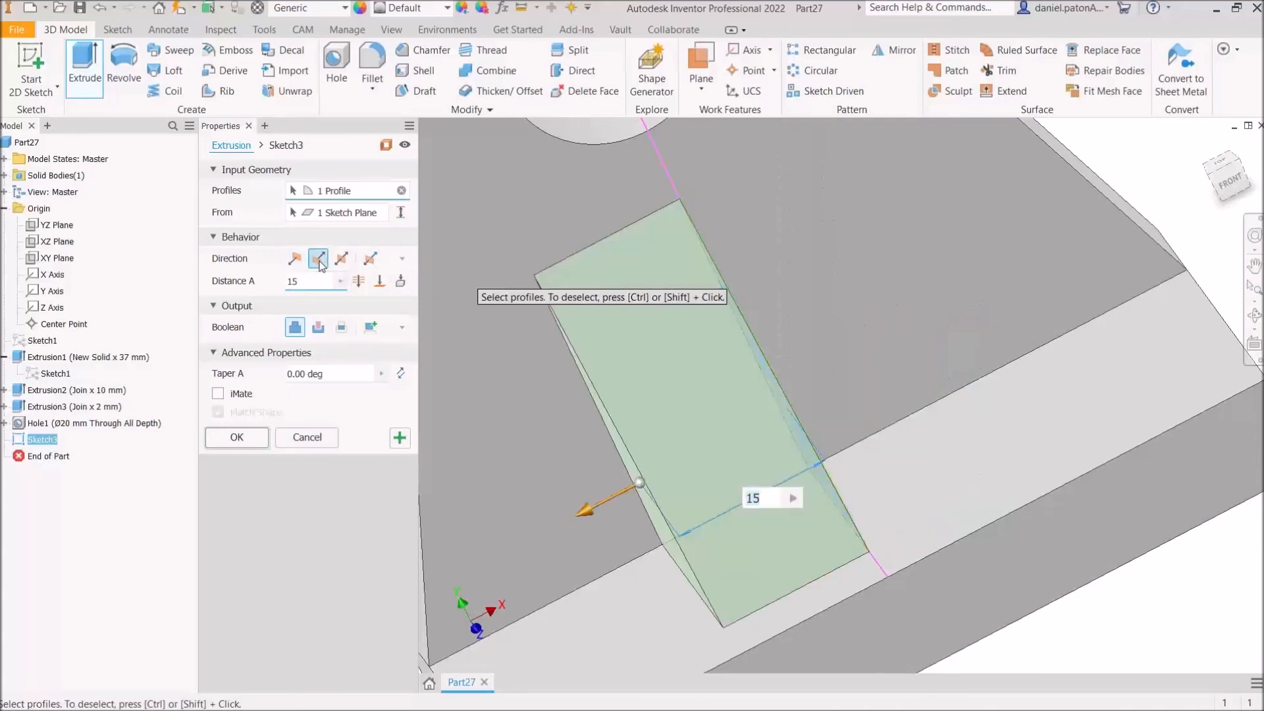
left_click(295, 259)
left_click(319, 259)
left_click(295, 259)
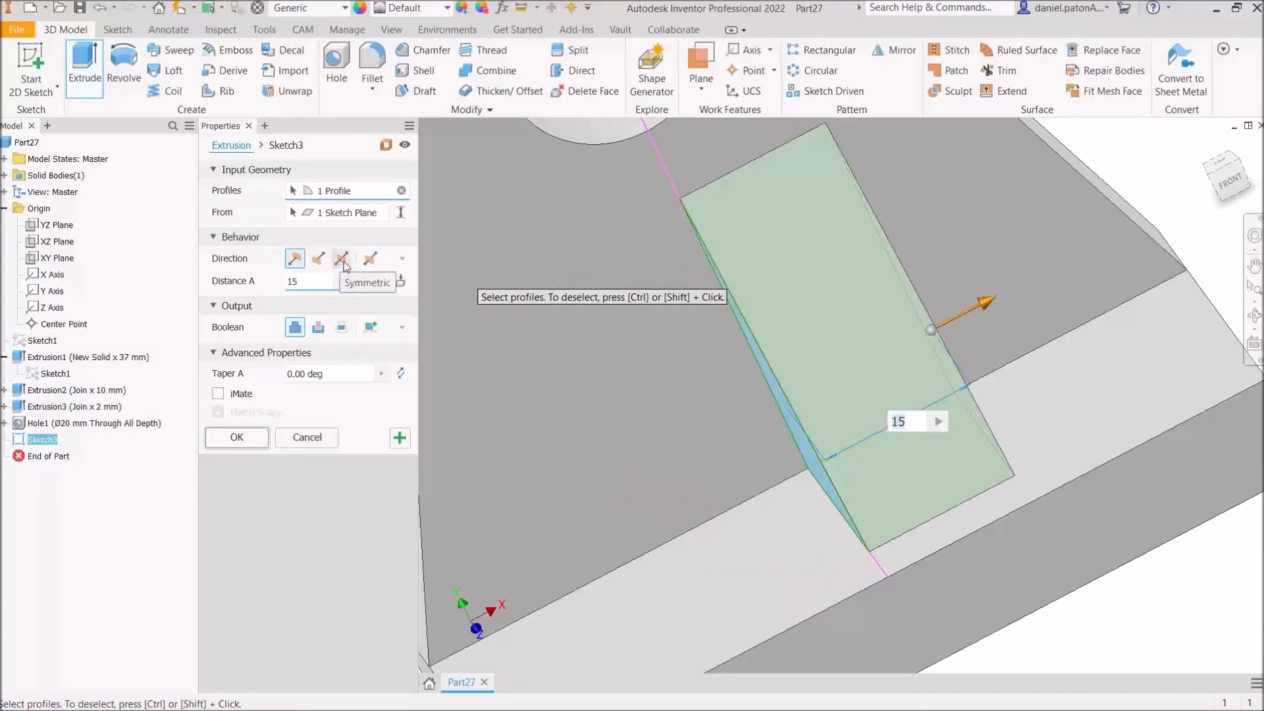
left_click(342, 261)
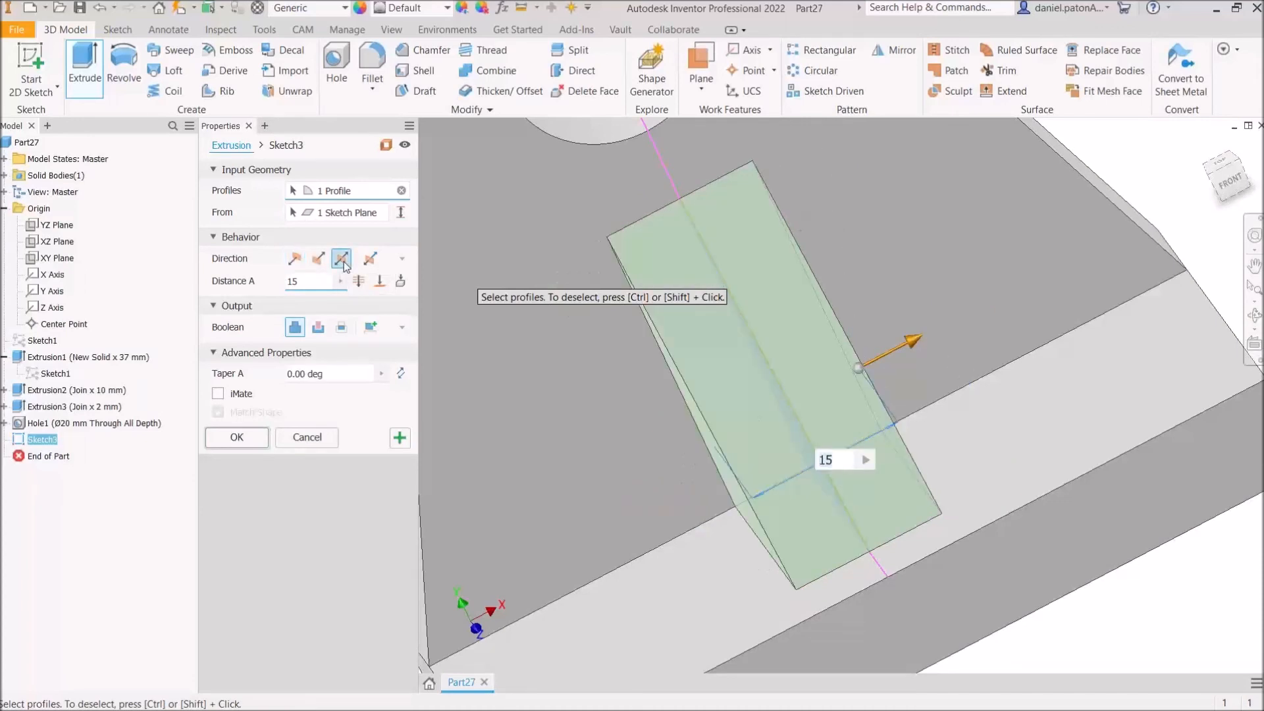
mouse_move(751, 267)
middle_mouse_down("shift")
mouse_move(776, 249)
mouse_move(751, 249)
middle_mouse_up("shift")
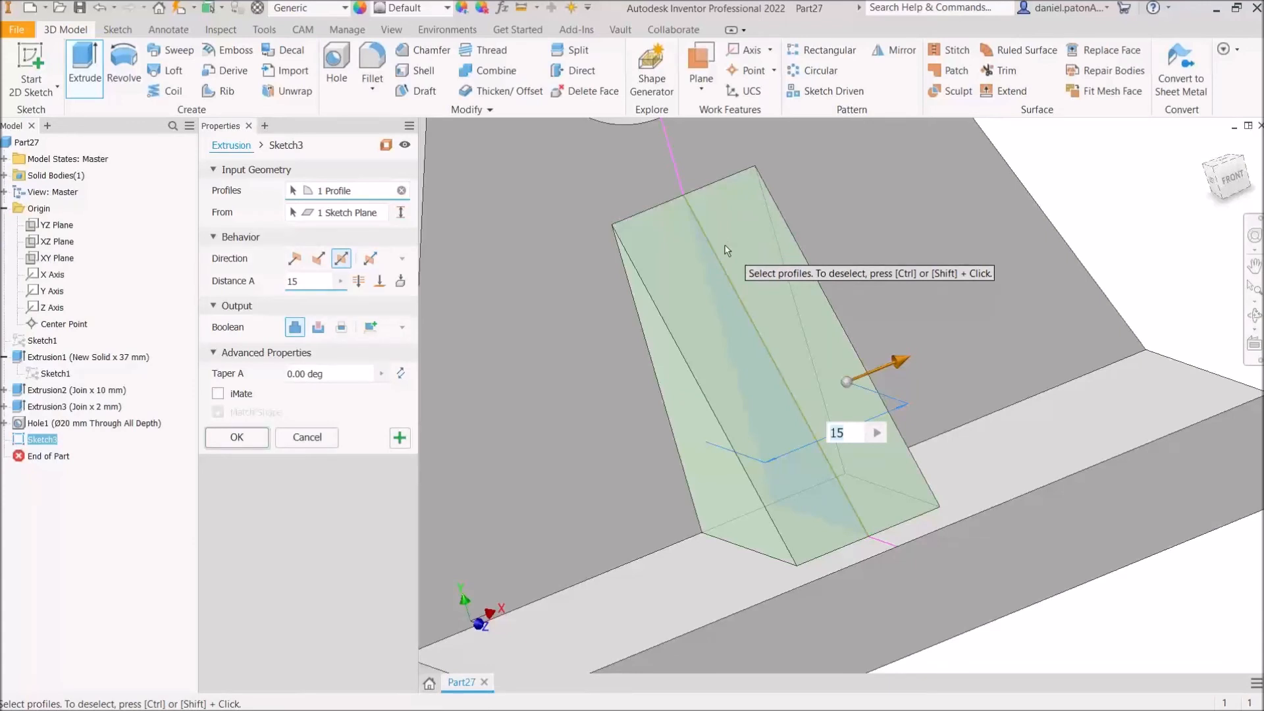
left_click(252, 439)
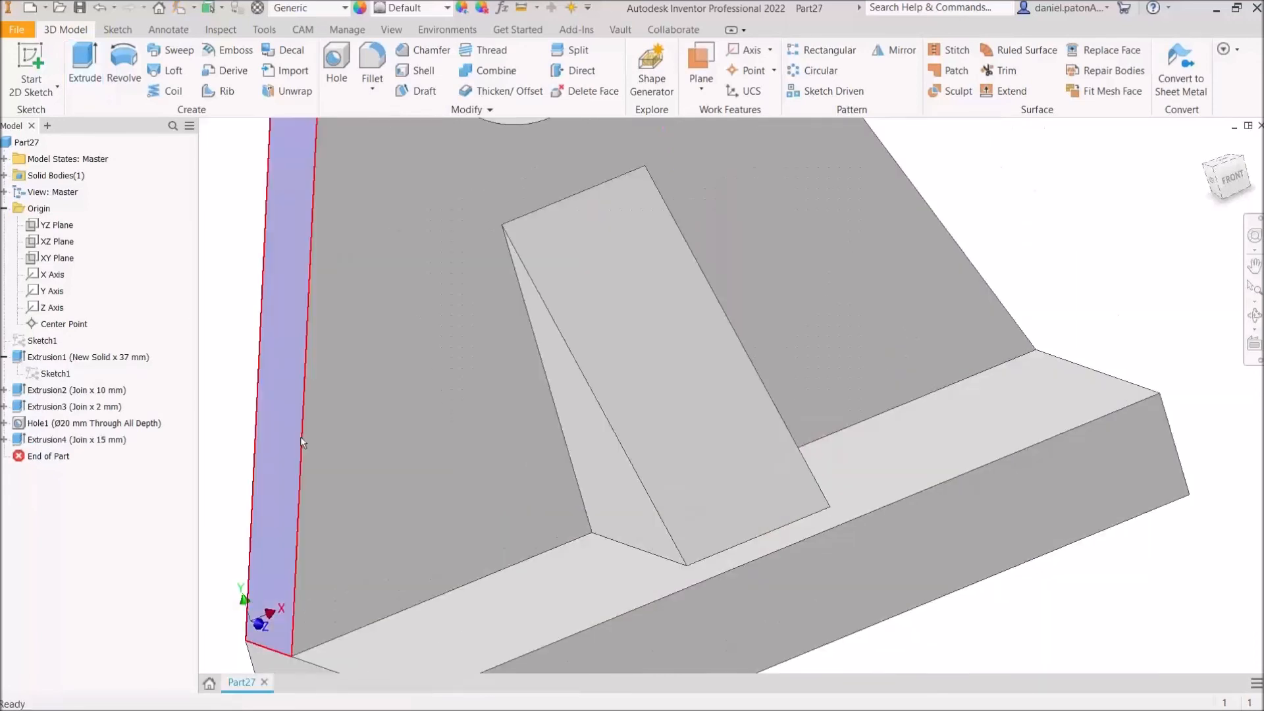
- Reopen Sketch3, the profile sketch of the rib extrusion, for editing
scroll(493, 455, "up", 3)
middle_click_drag(505, 469, 583, 472, "shift")
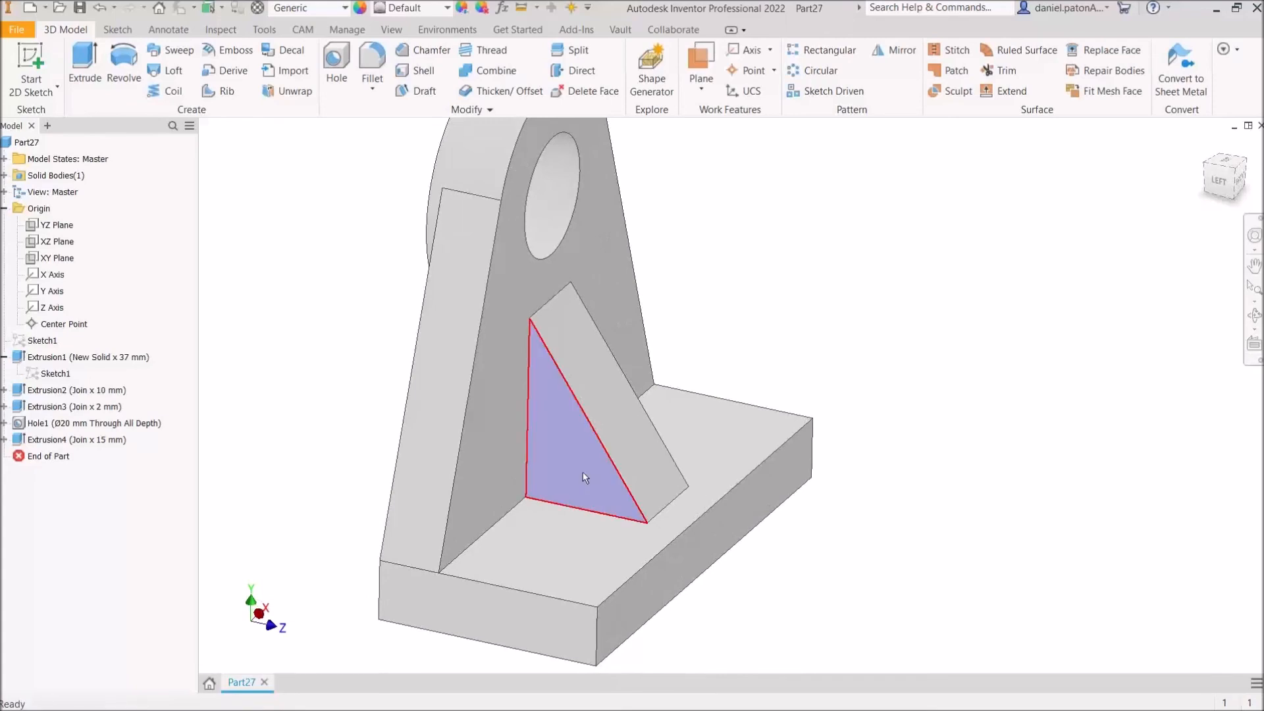
mouse_move(603, 493)
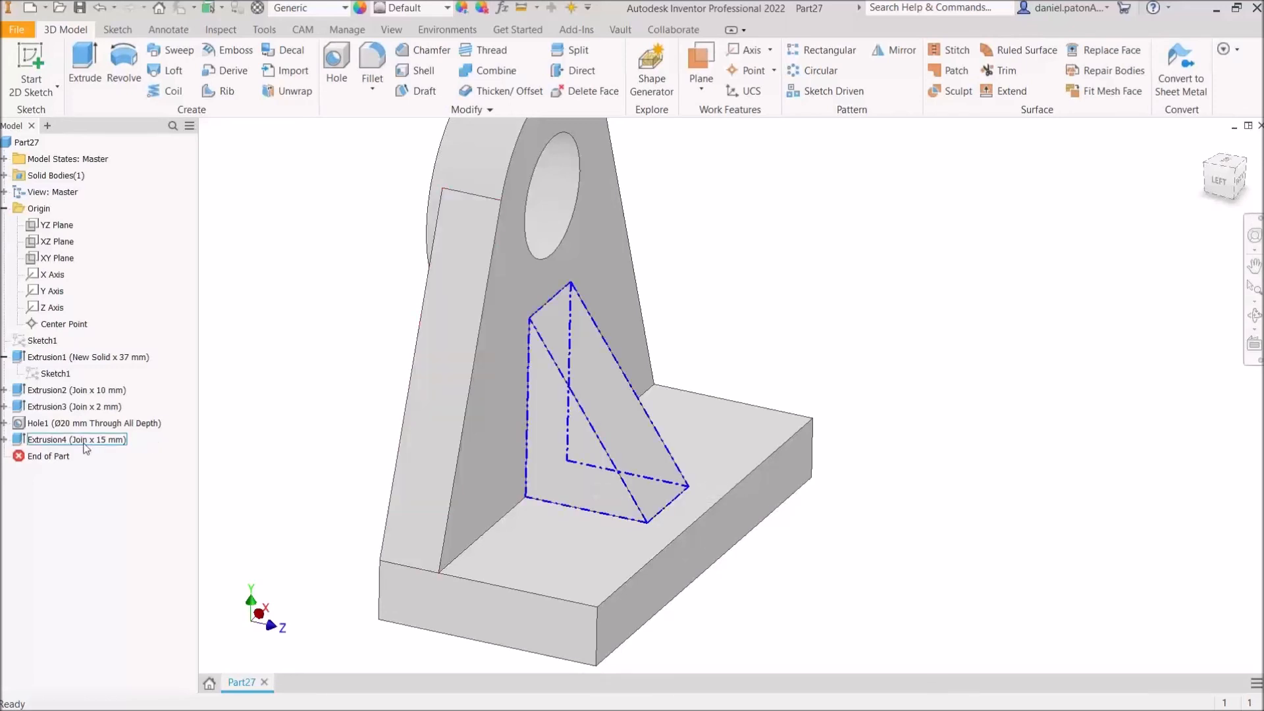
key("ctrl")
key("ctrl")
left_click(6, 440)
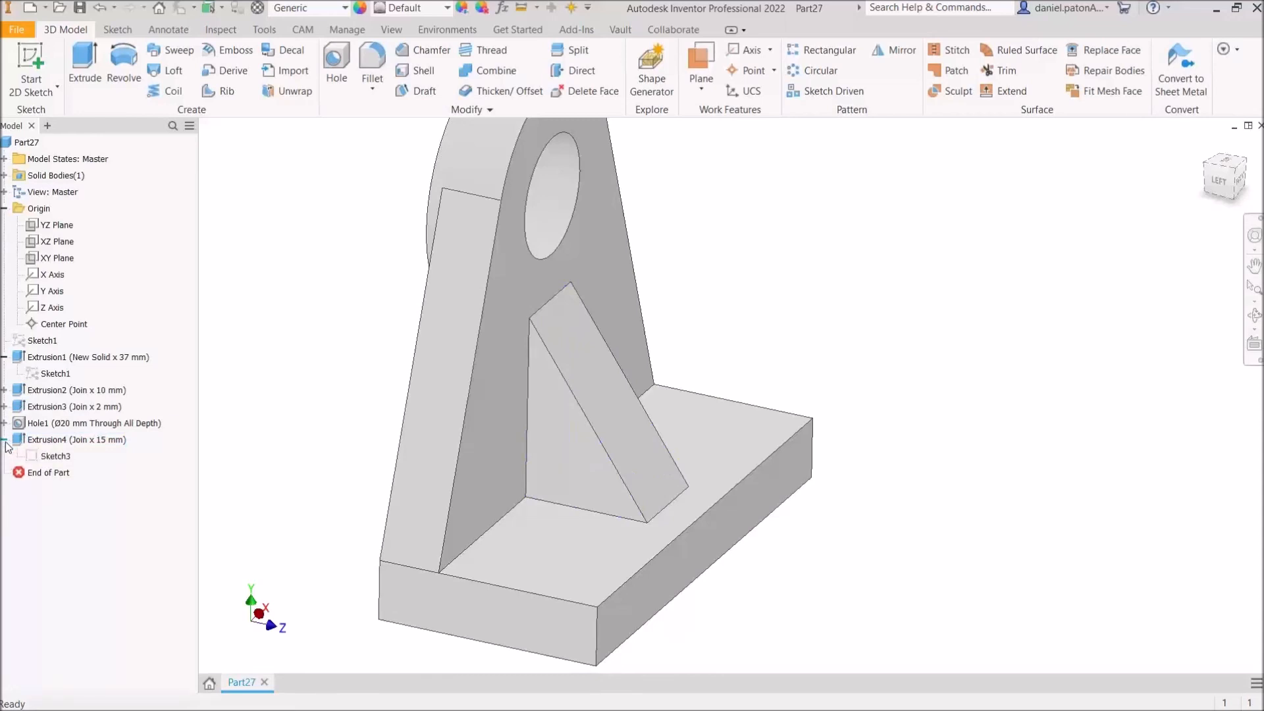
key("ctrl")
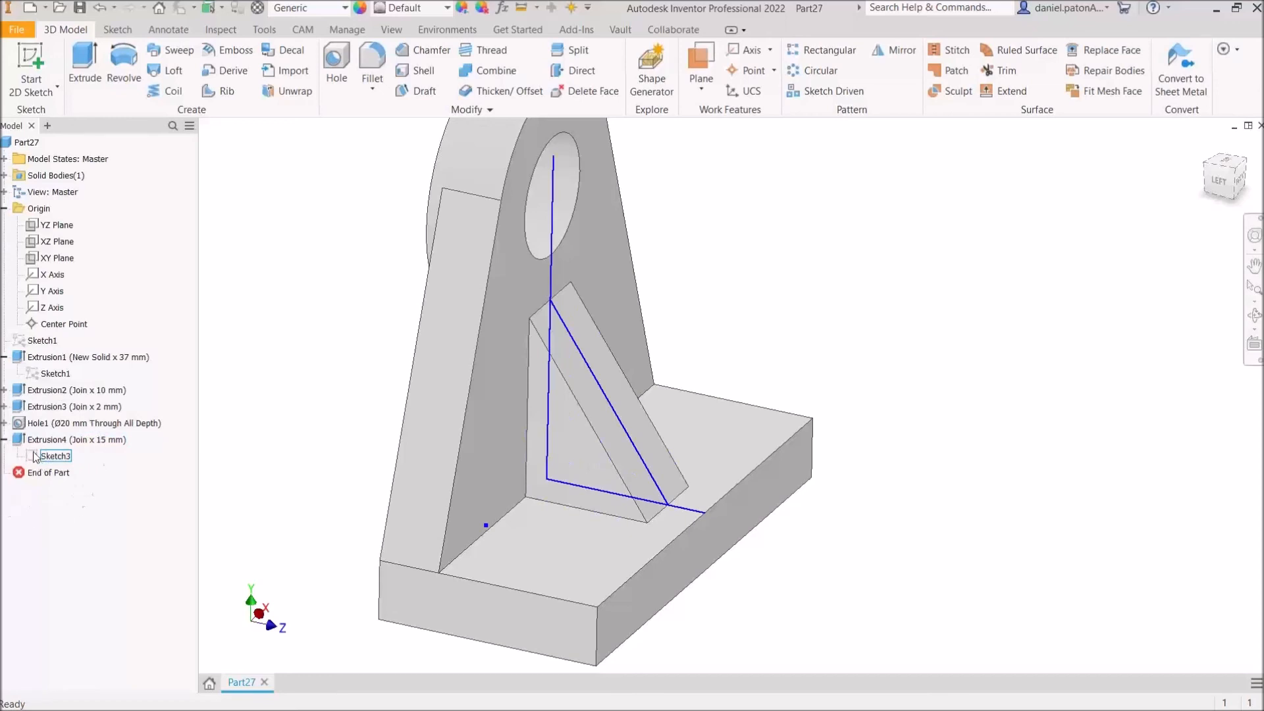
double_click(40, 457)
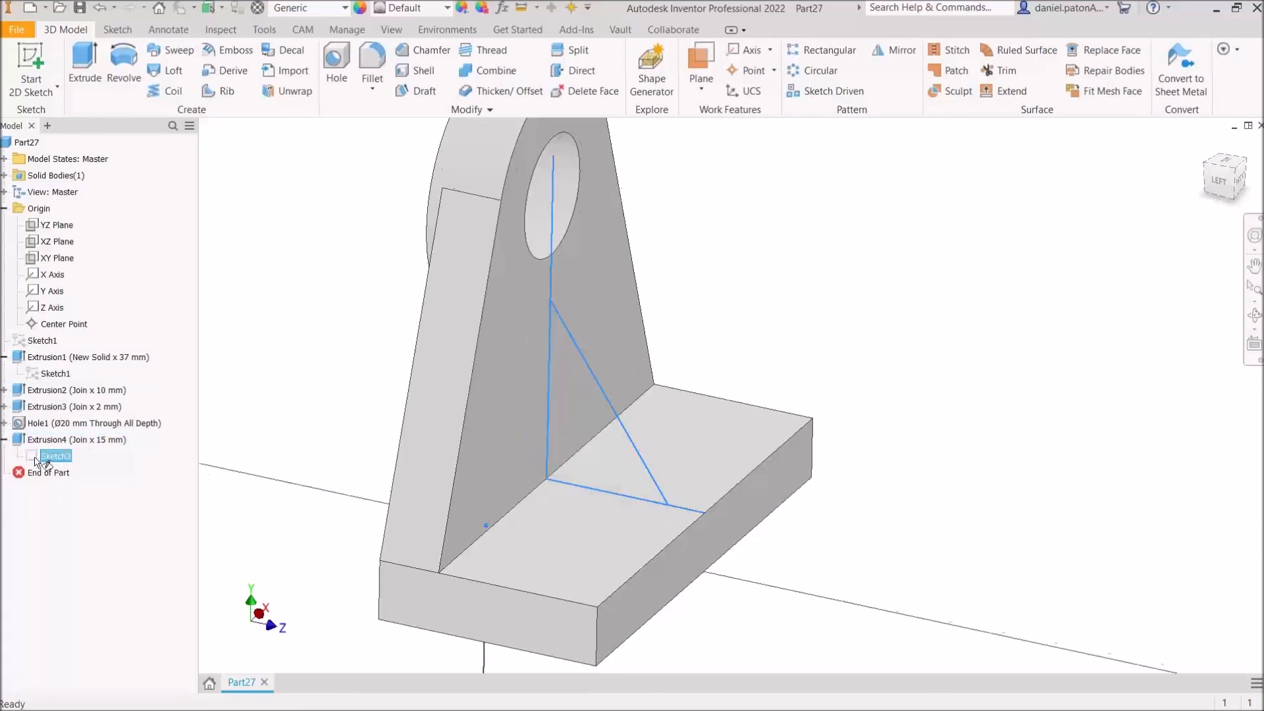
key("ctrl")
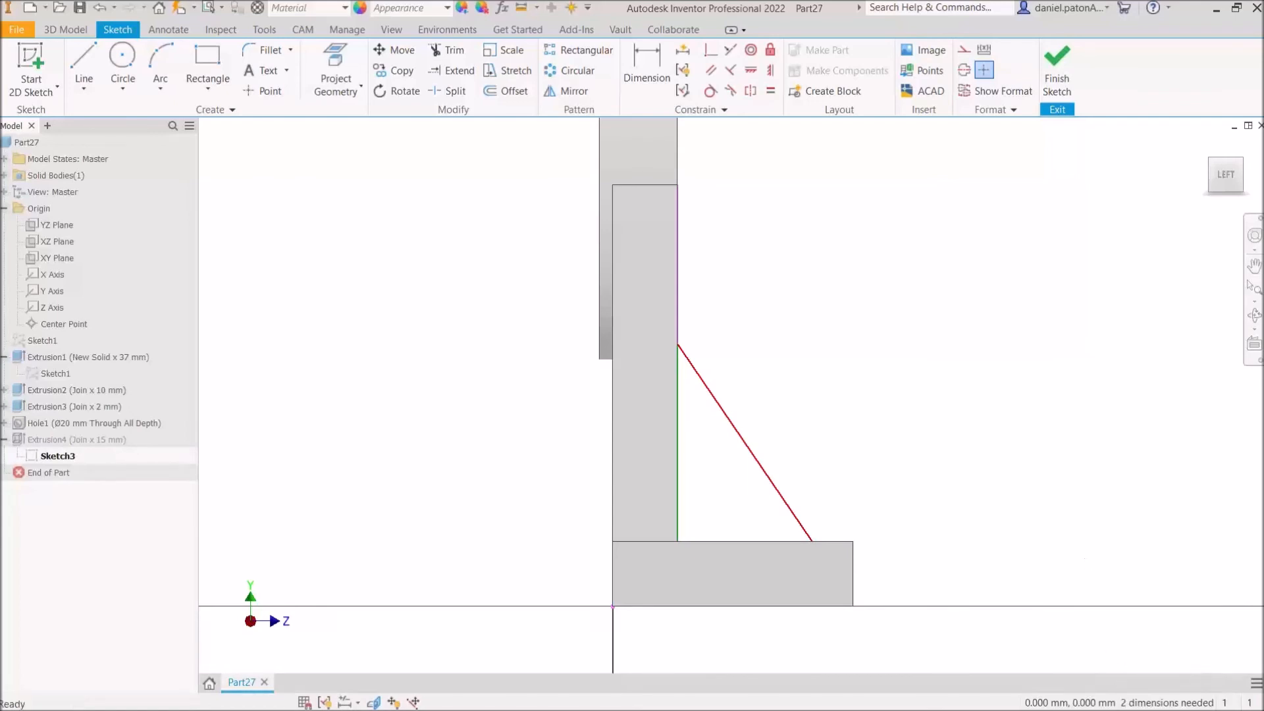
- Consult Bracket.pdf for the rib's height and its foot's distance from the base's front edge
left_click_drag(1263, 65, 824, 1)
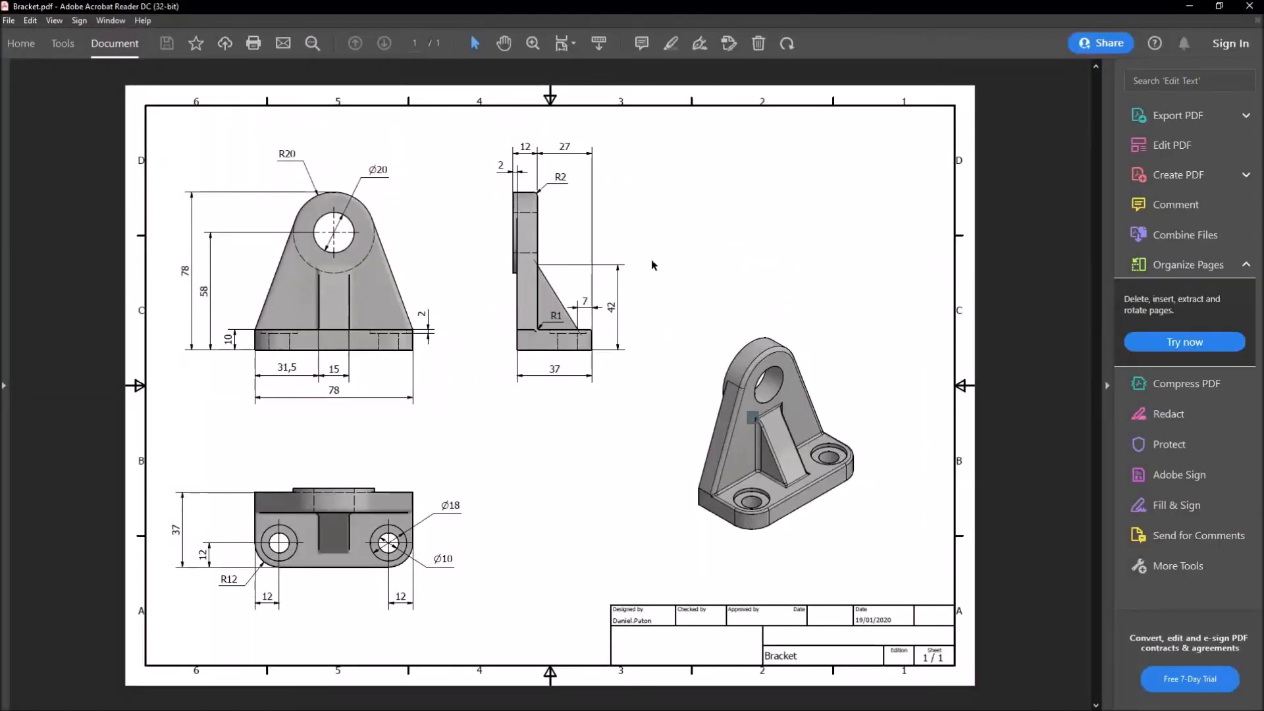
left_click_drag(592, 301, 580, 302)
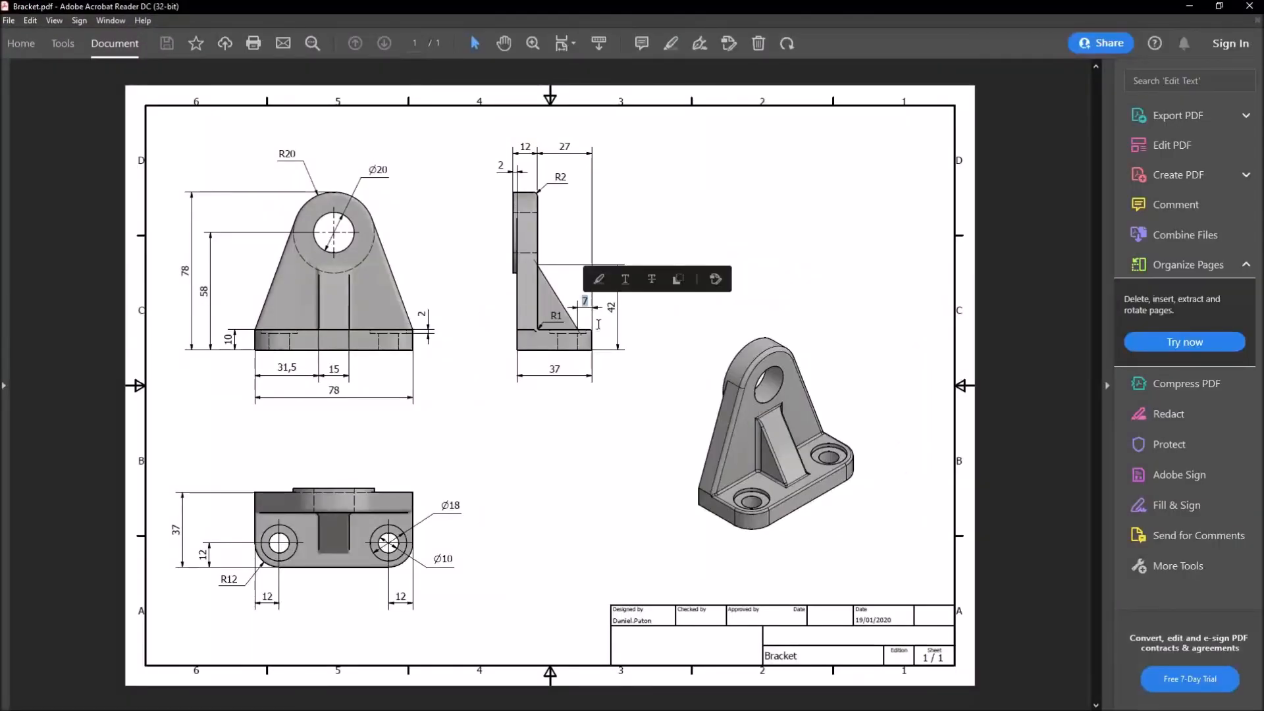
left_click(718, 191)
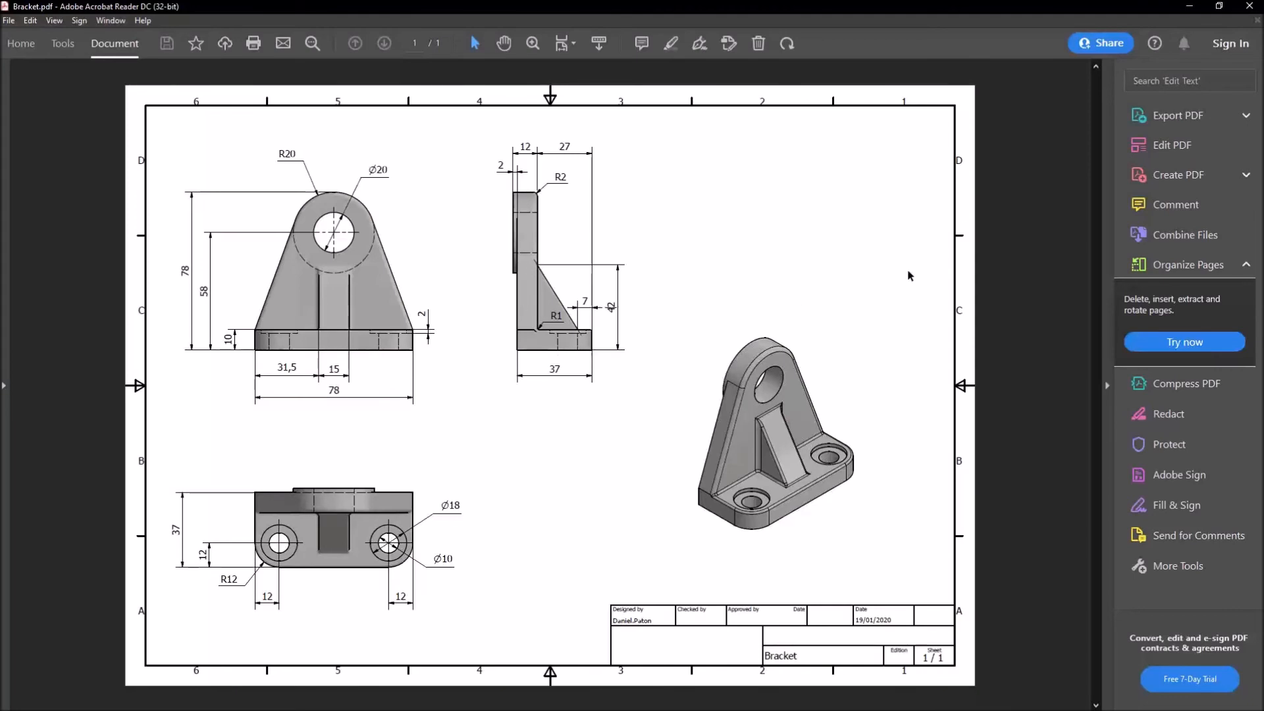
mouse_move(1109, 12)
left_mouse_down()
mouse_move(1263, 13)
mouse_move(1263, 142)
mouse_move(1263, 13)
left_mouse_up()
- Dimension the rib's foot 7 mm from the base's front edge
middle_click_drag(985, 415, 912, 408)
left_click(651, 64)
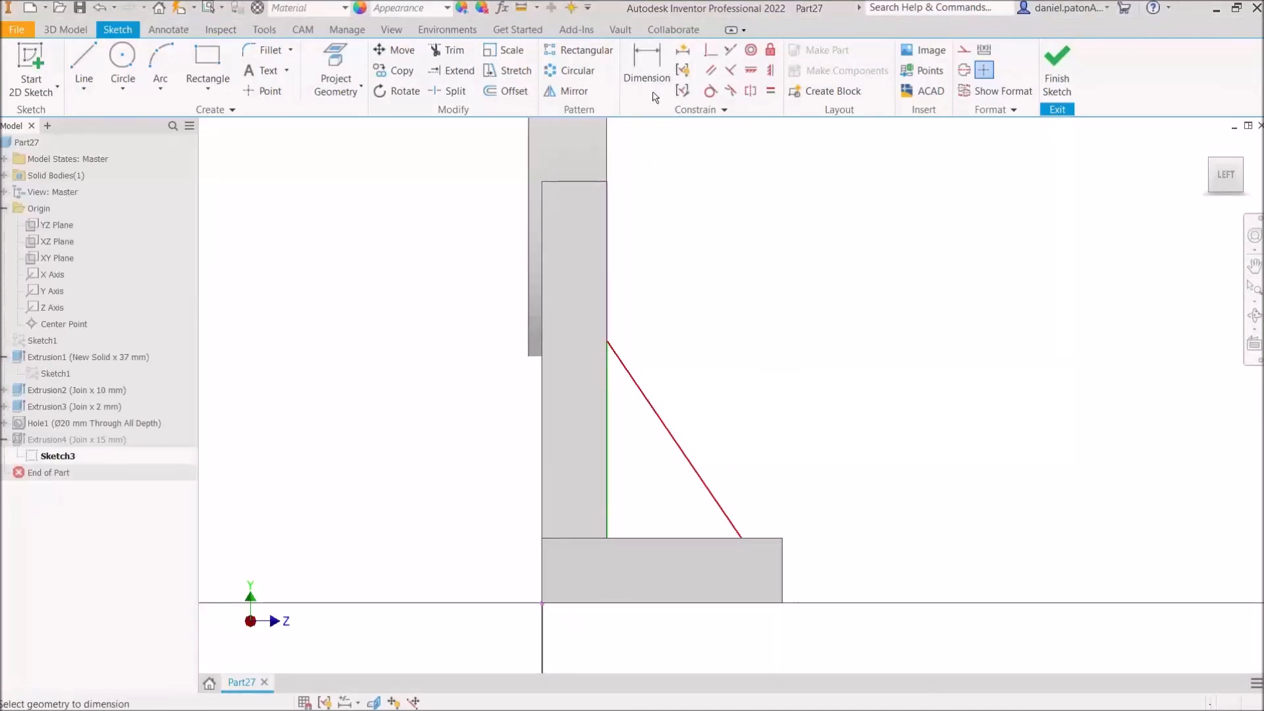
middle_click_drag(761, 501, 759, 522, "shift")
left_click(759, 527)
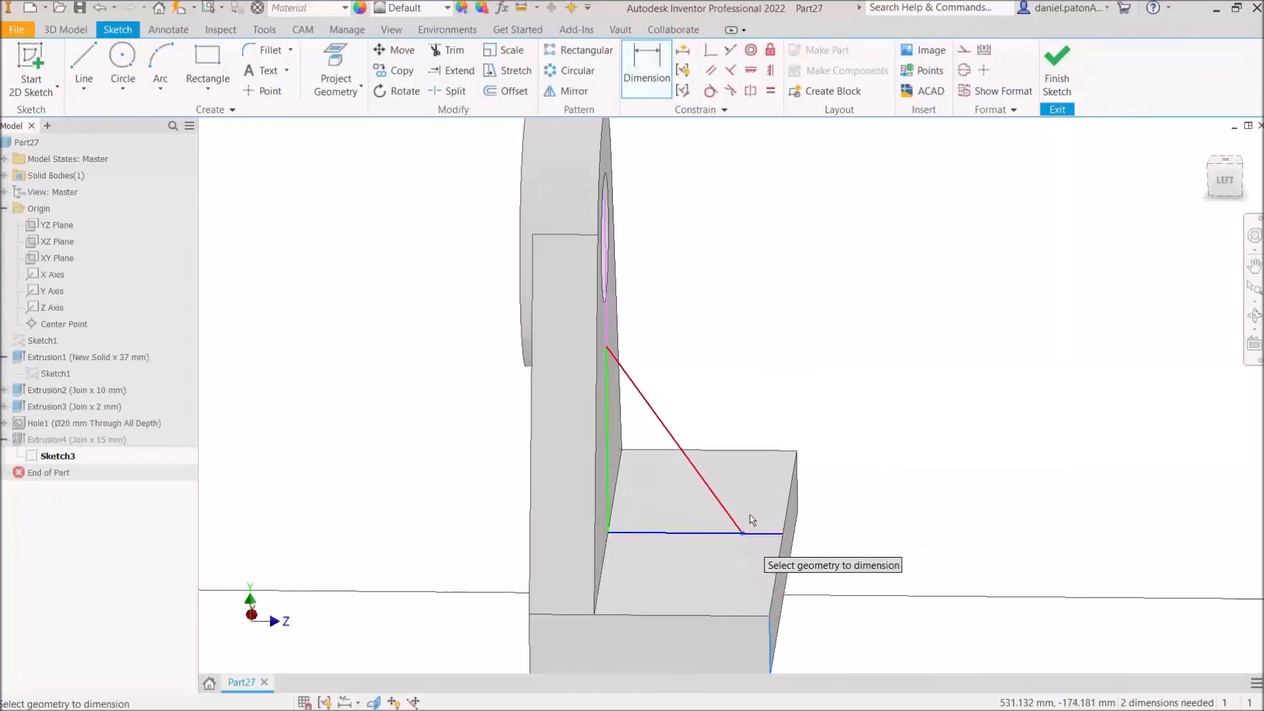
left_click(758, 518)
type("7")
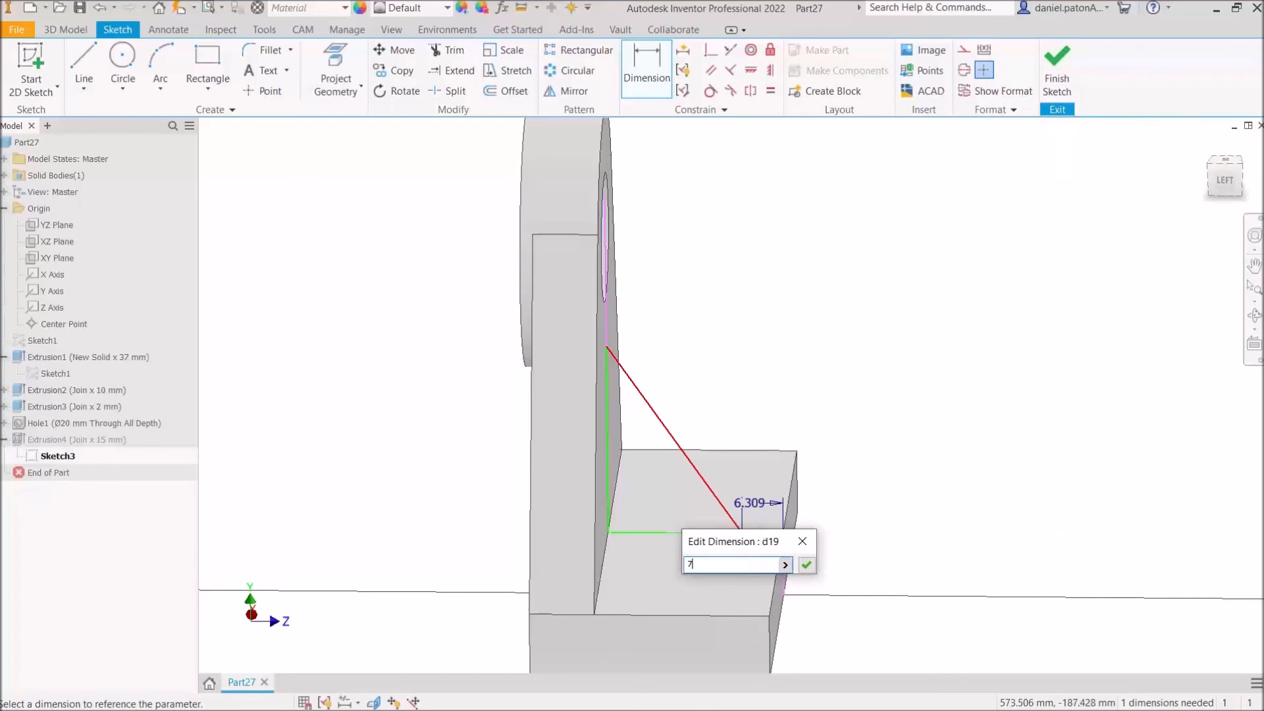
key("Return")
- Dimension the rib's upper corner 42 mm above the base's underside, and view the sketch straight on
mouse_move(835, 627)
middle_mouse_down()
mouse_move(813, 545)
mouse_move(724, 520)
middle_mouse_up()
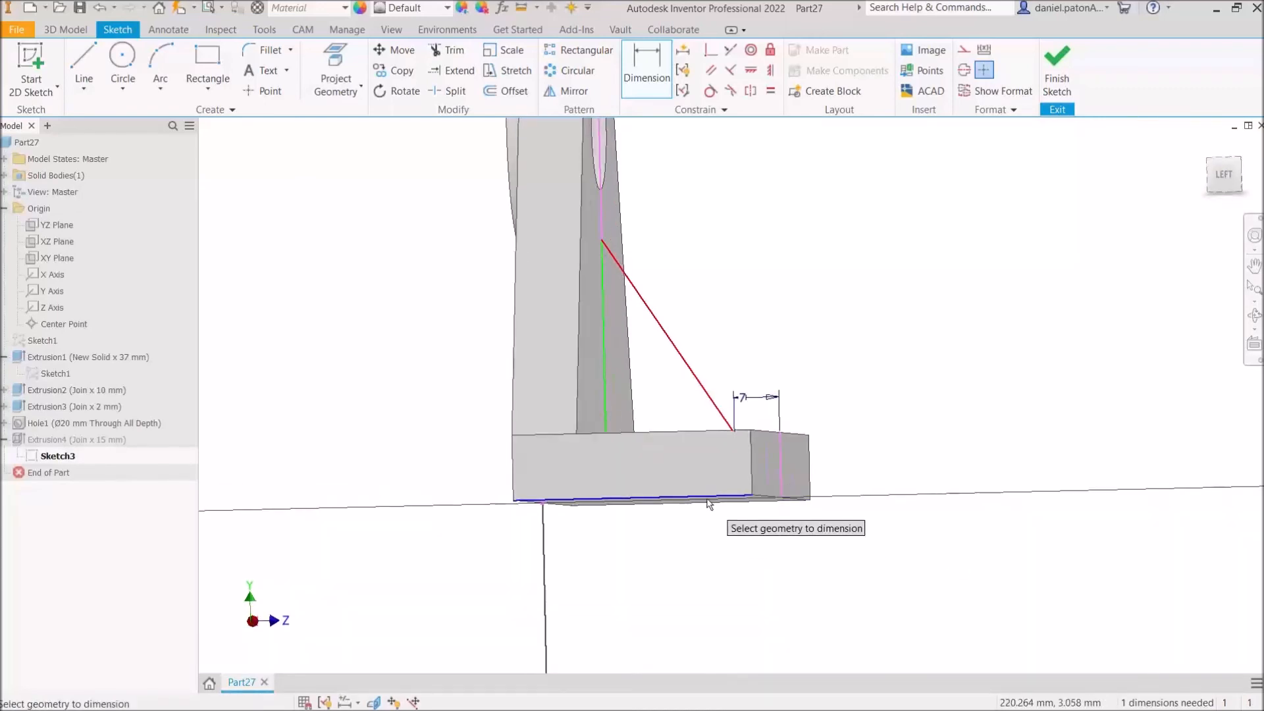
middle_click_drag(721, 450, 678, 389, "shift")
left_click(602, 241)
left_click(892, 379)
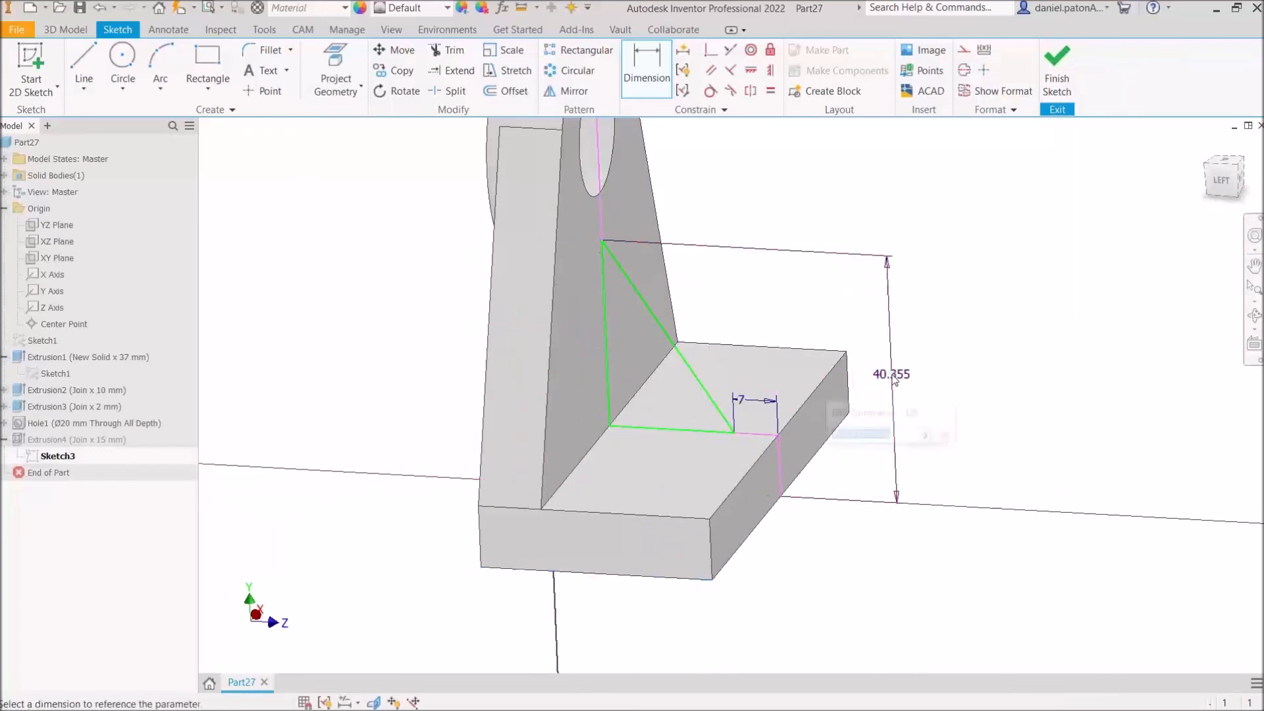
type("42")
key("Return")
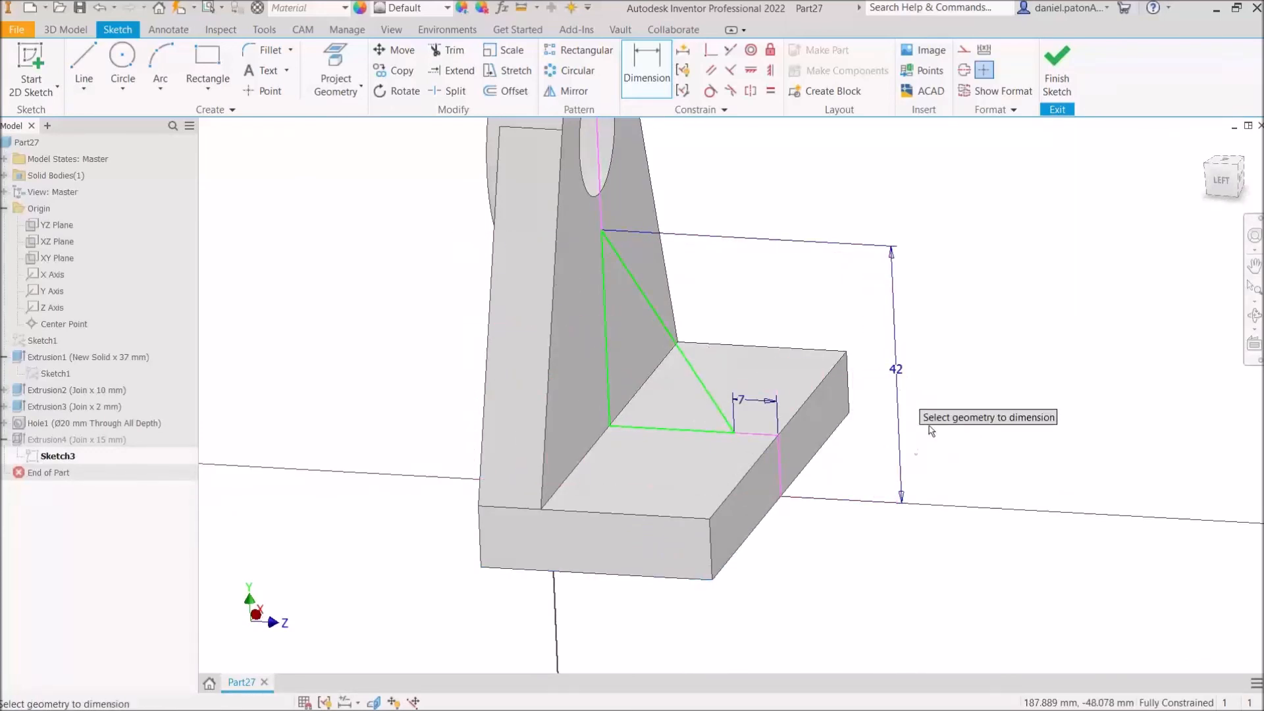
left_click(1222, 183)
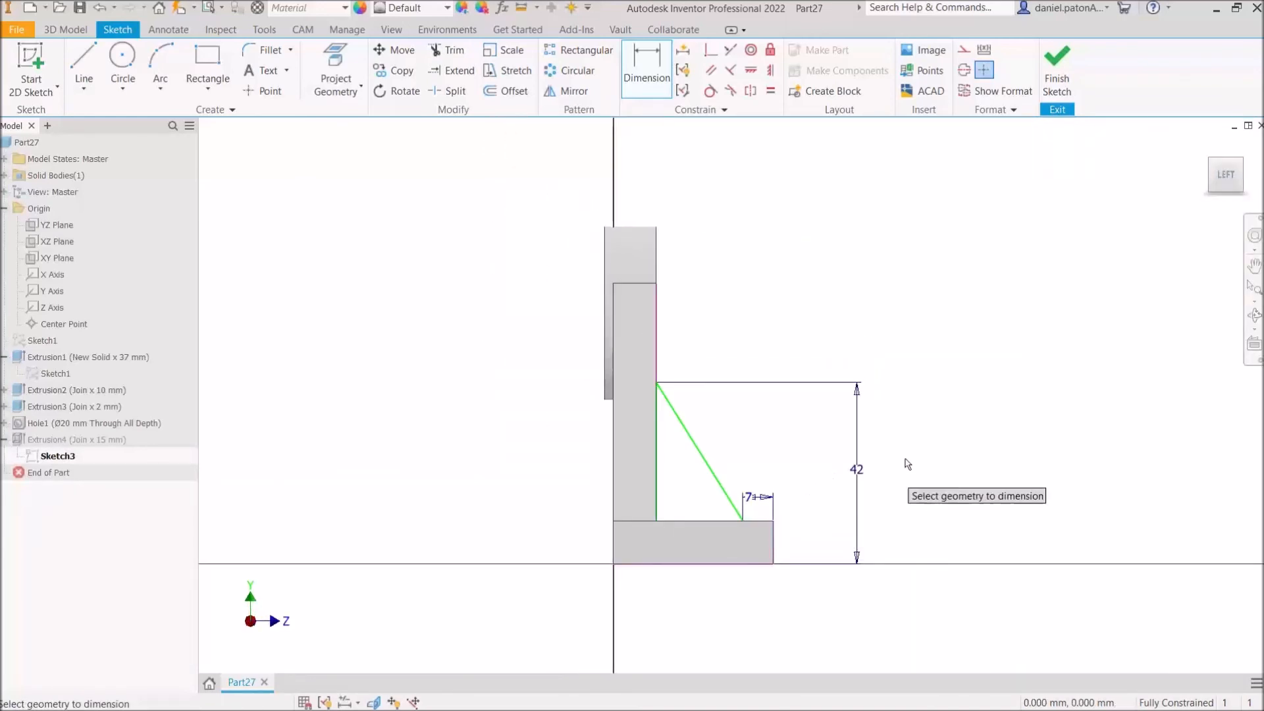
- Finish editing the rib's sketch and inspect the updated rib on the model
key("Escape")
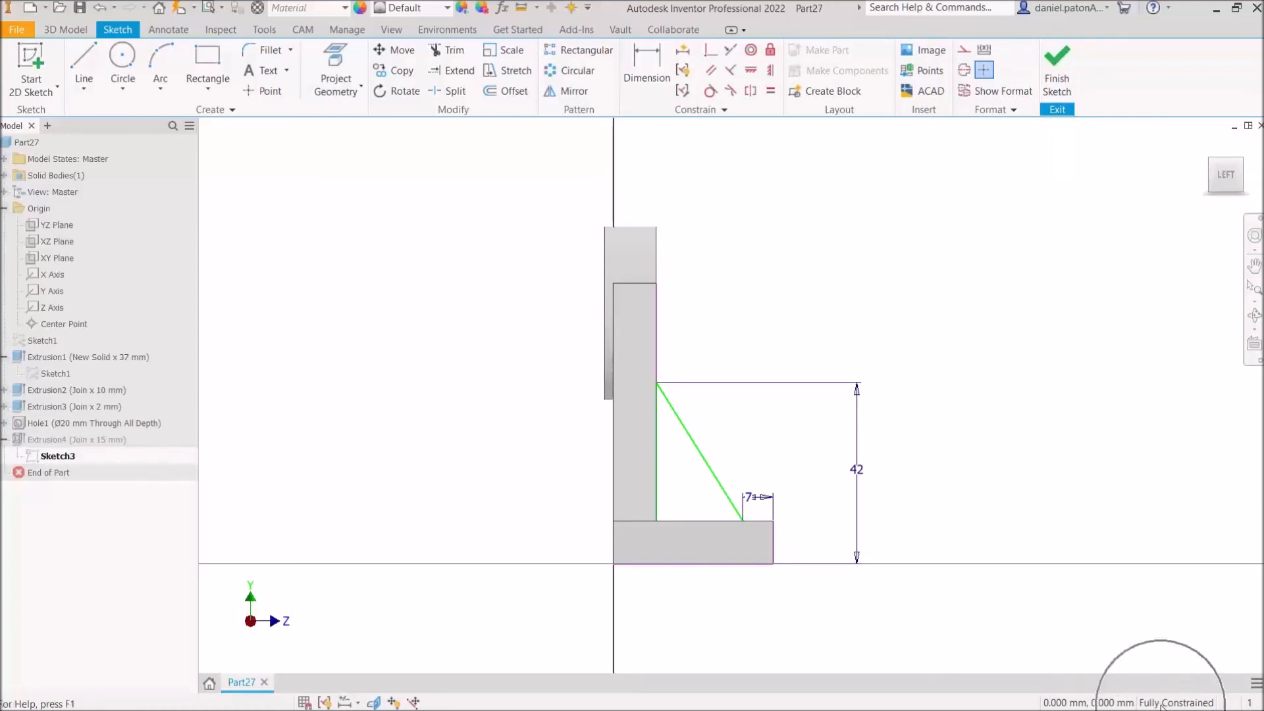
left_click(1056, 65)
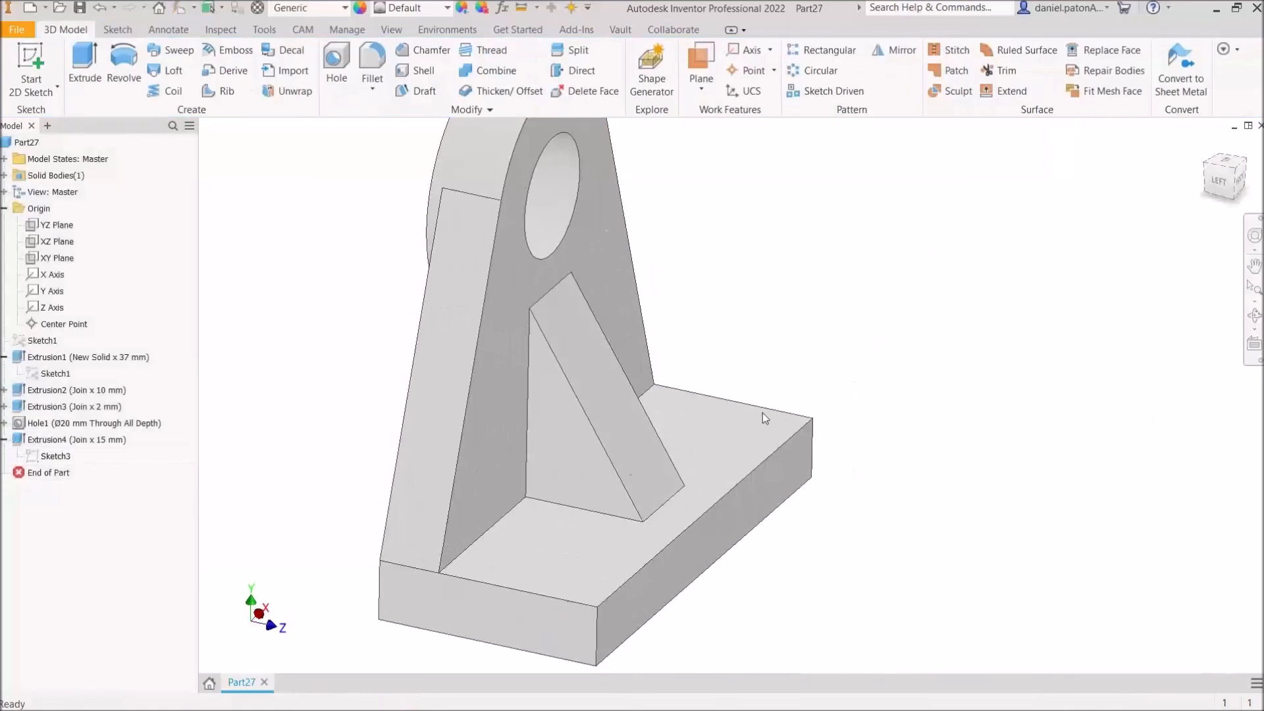
middle_click_drag(889, 285, 903, 432, "shift")
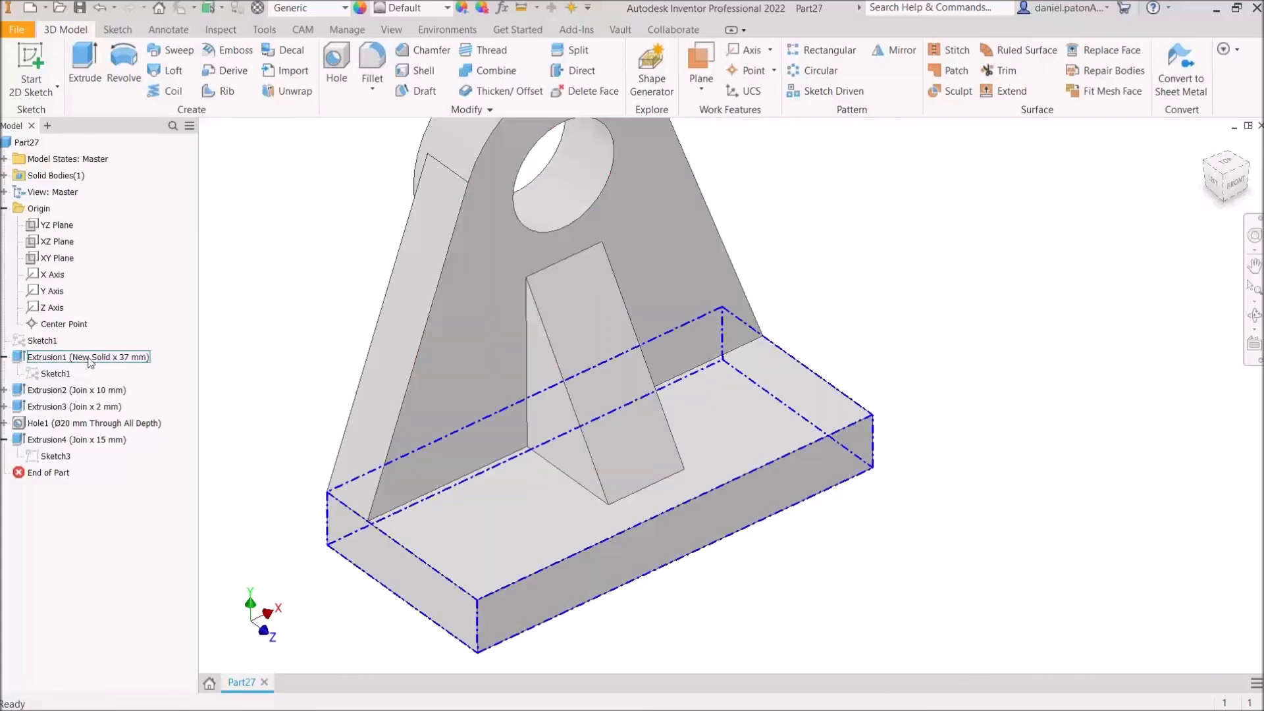
- Reopen Sketch1 under the base extrusion and set the base's width to 85 mm
double_click(35, 376)
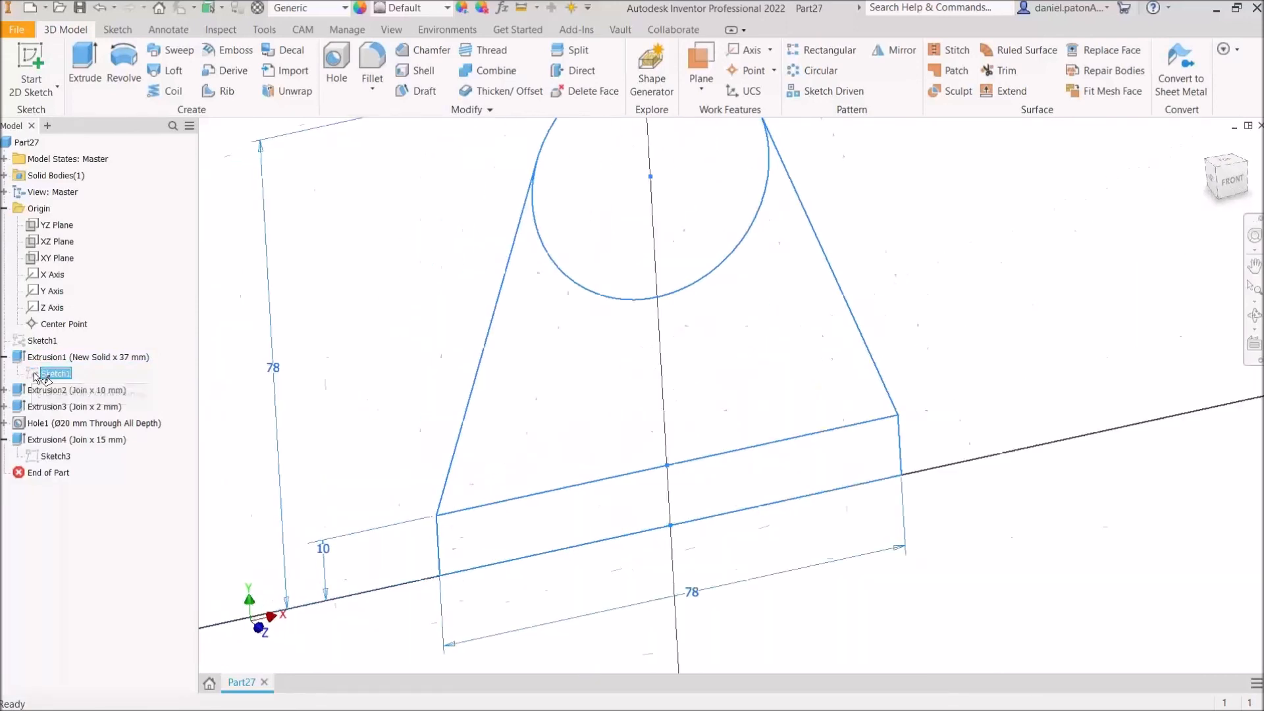
middle_click_drag(631, 466, 550, 350)
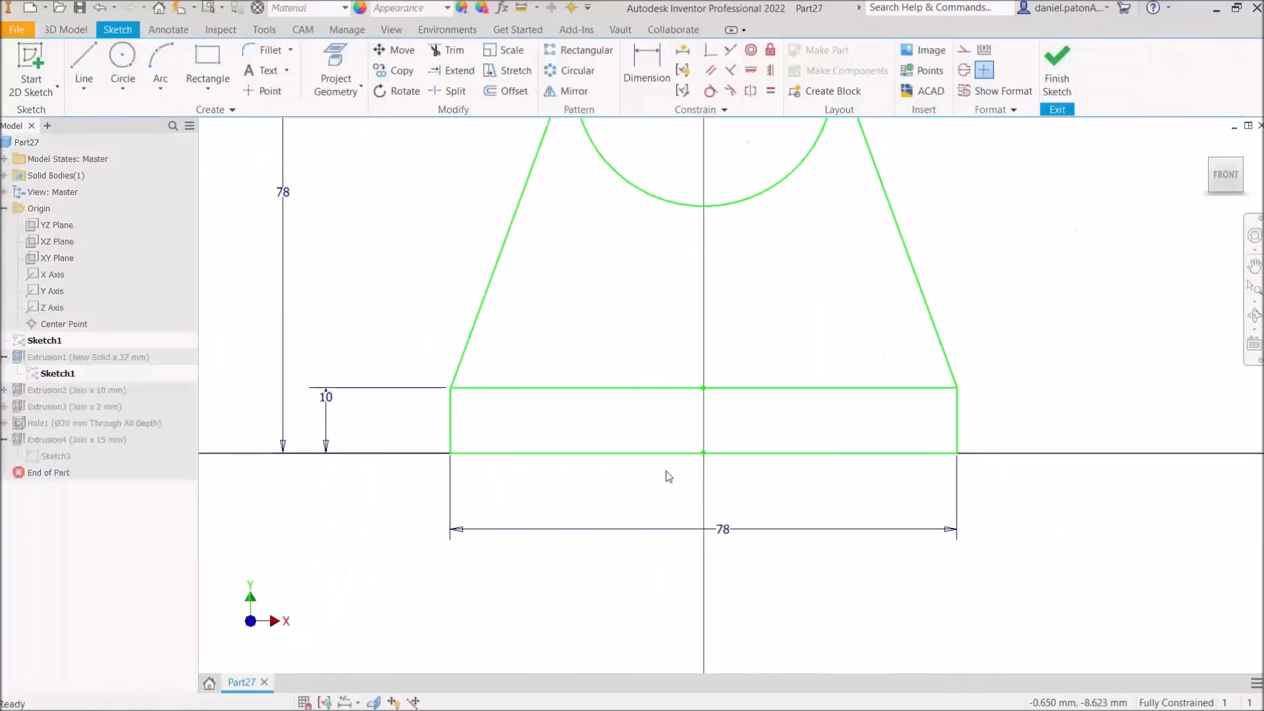
scroll(666, 475, "down", 2)
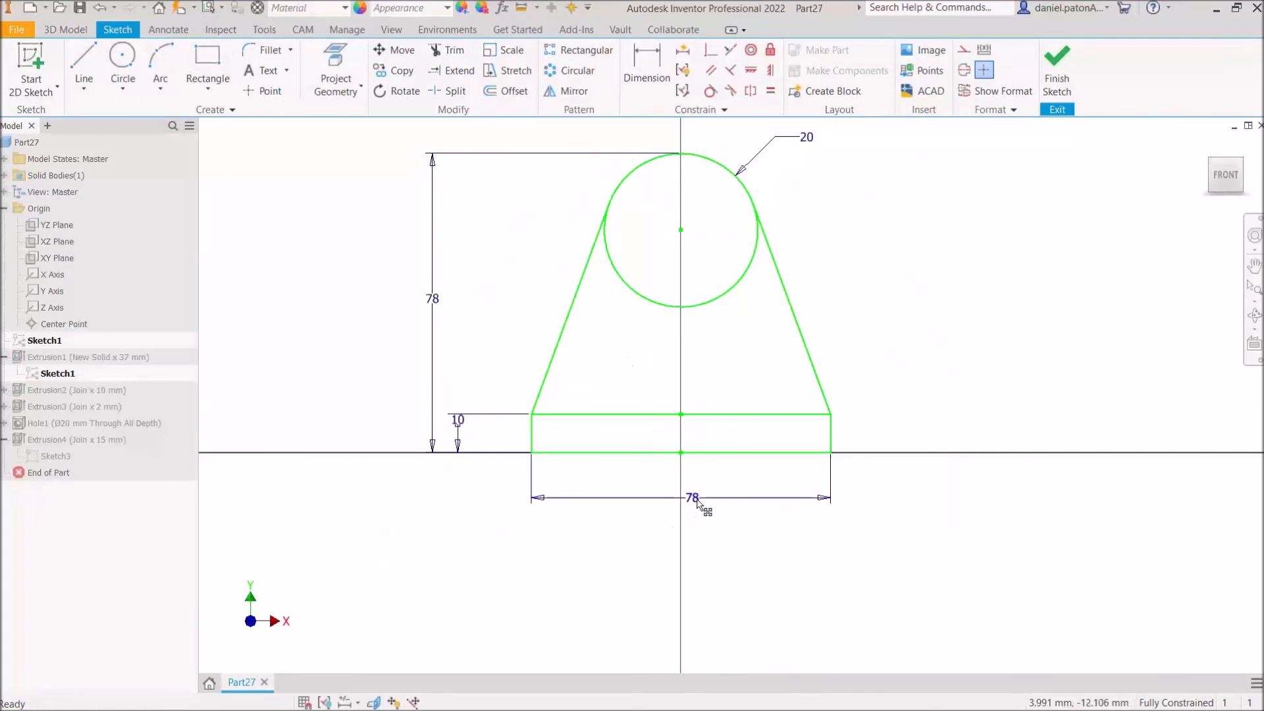
double_click(696, 501)
type("85")
key("Return")
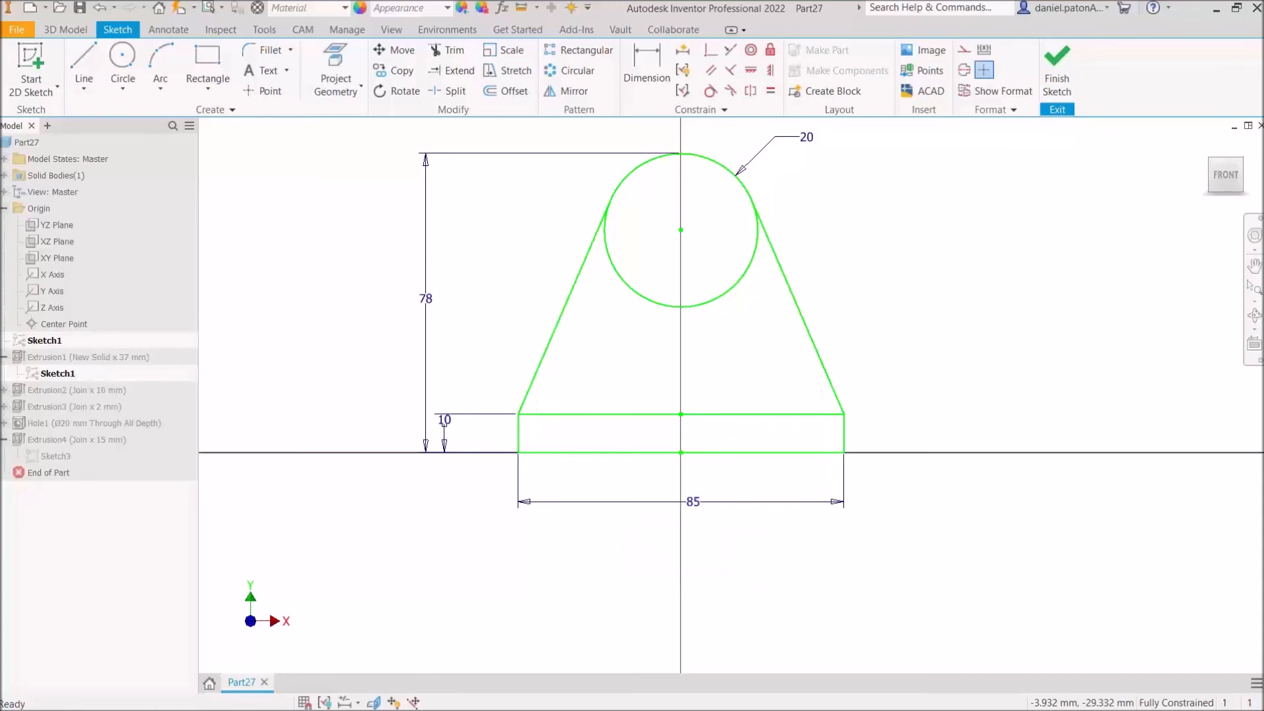
- Set the bracket's overall height to 100 mm in Sketch1 and finish the sketch
left_click(428, 301)
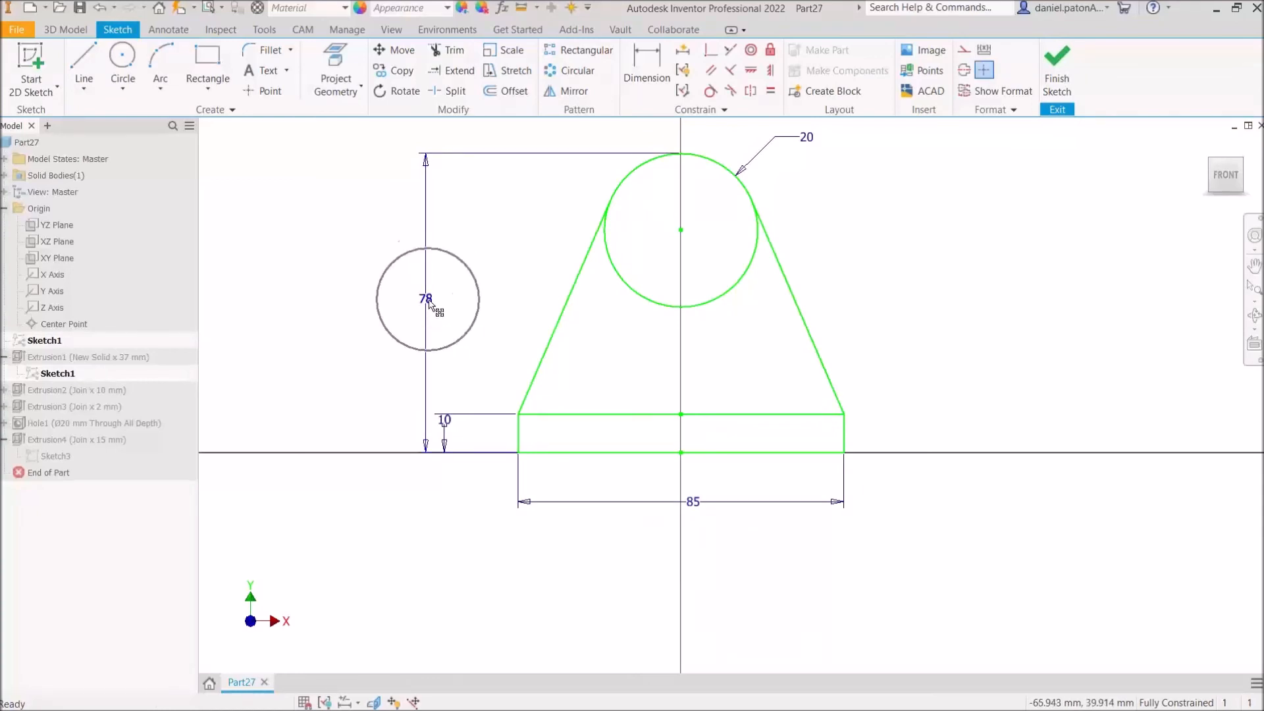
type("100")
key("Return")
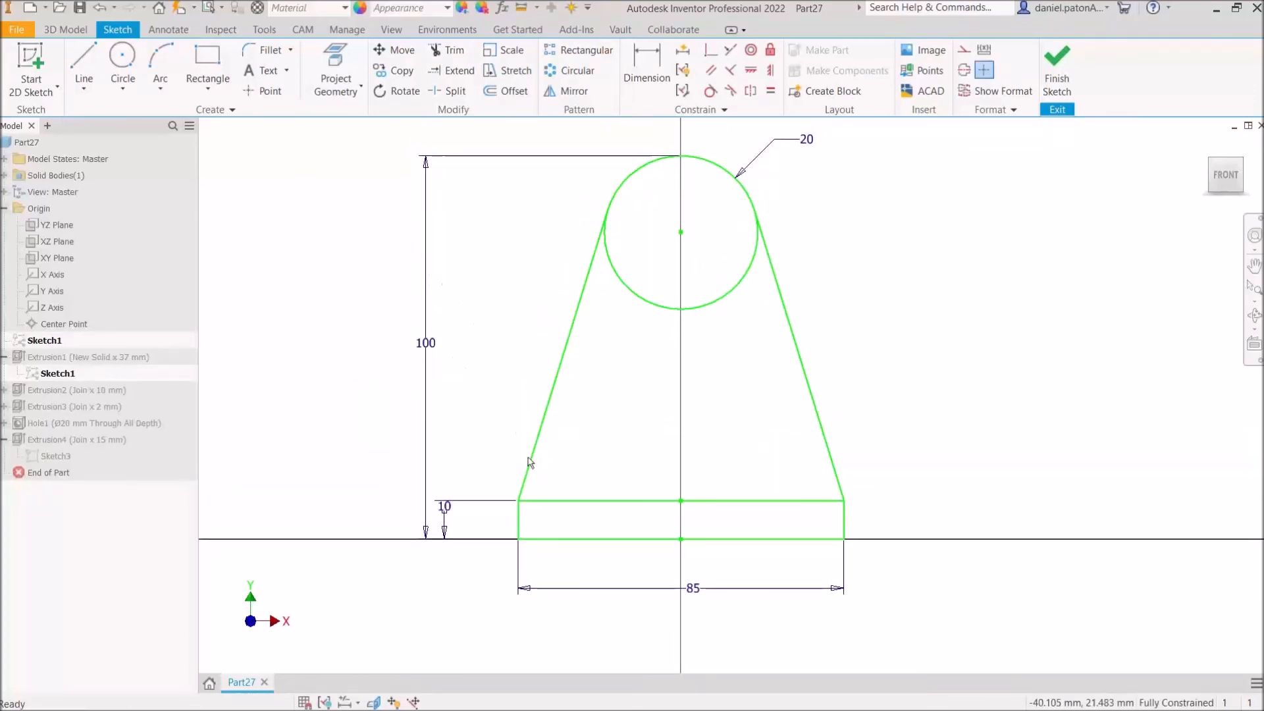
left_click(1056, 59)
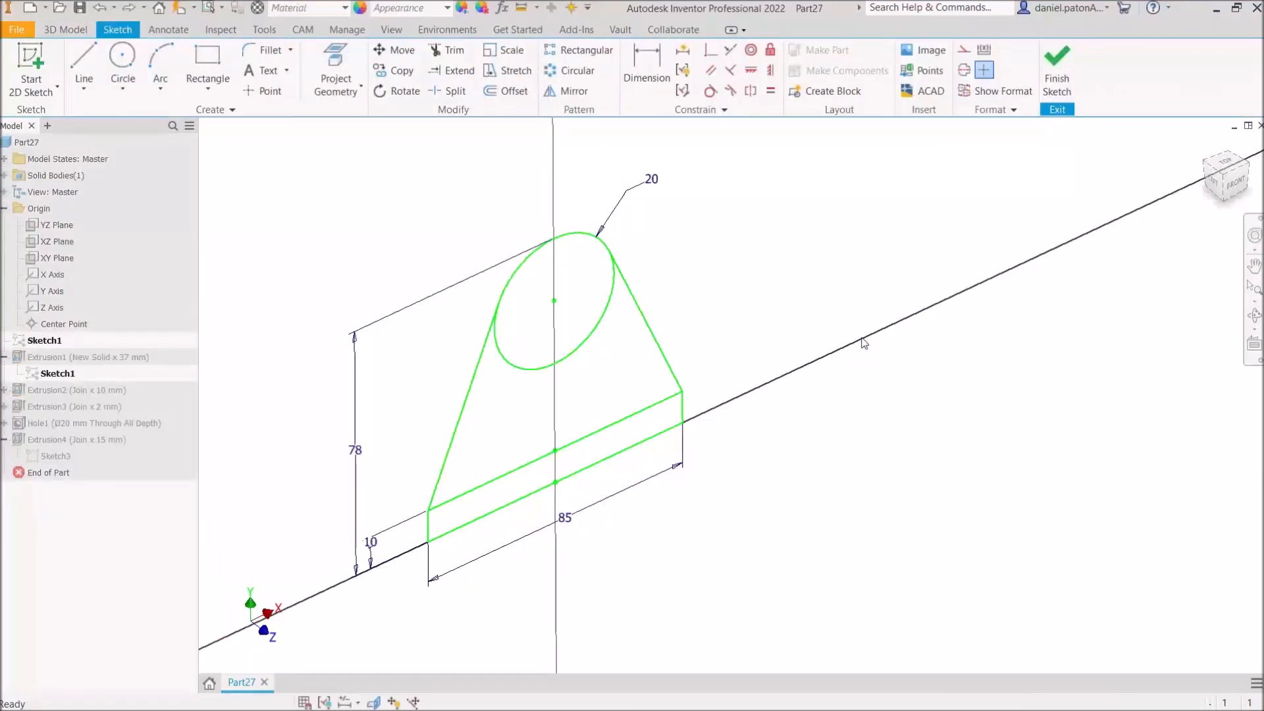
- Undo the trial changes to the base's width and the bracket's overall height
key("ctrl+z")
mouse_move(748, 409)
middle_mouse_down("shift")
mouse_move(658, 390)
mouse_move(635, 459)
middle_mouse_up("shift")
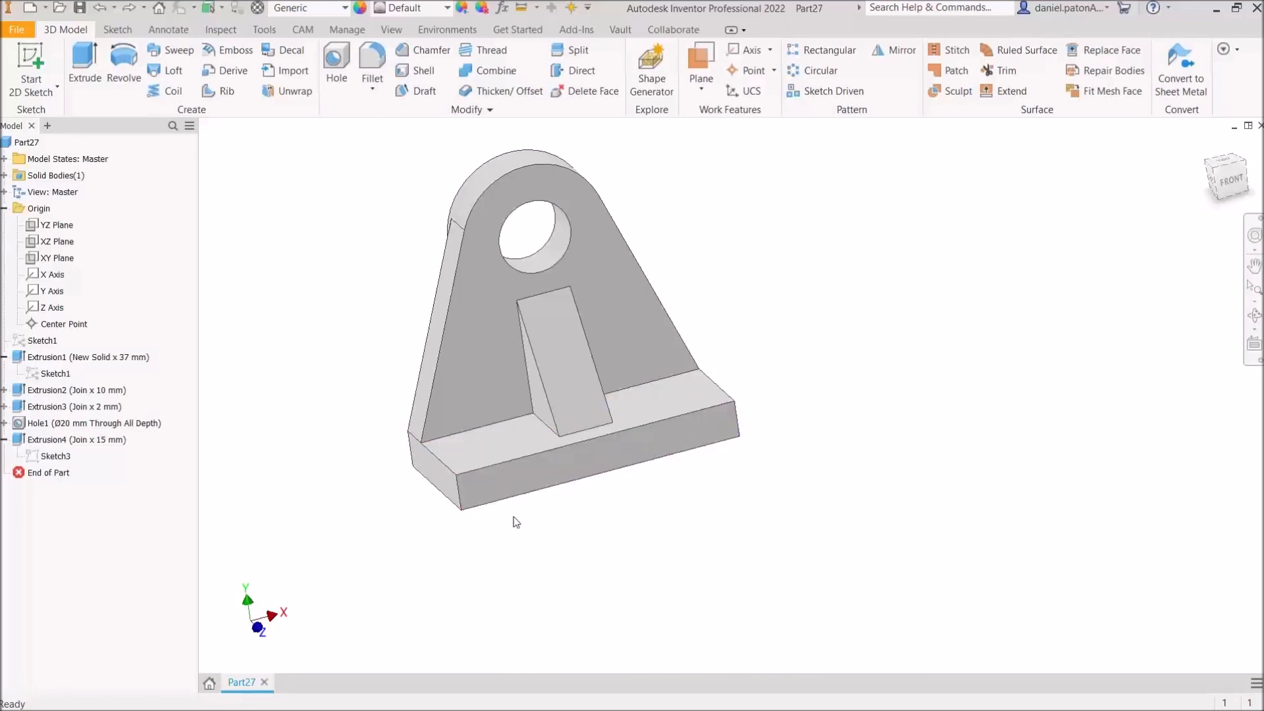
left_click(5, 357)
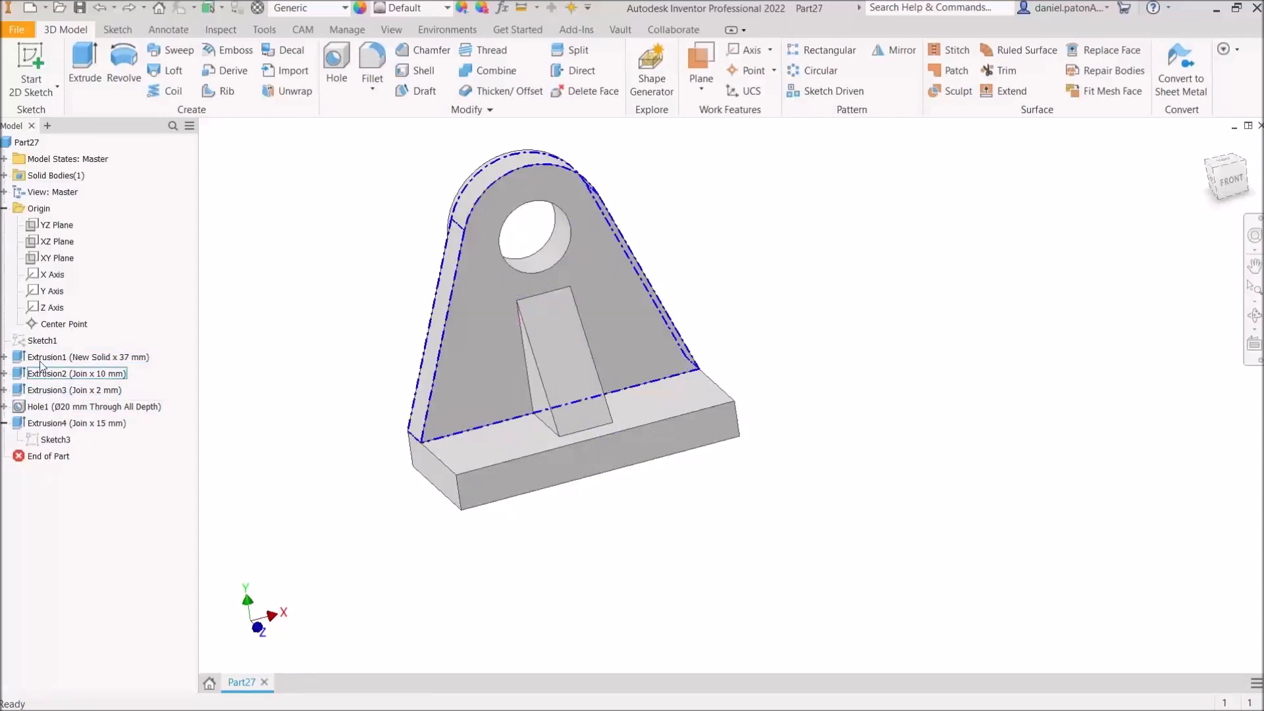
- Edit Hole1 in the upright and set its diameter to 24 mm
left_click(27, 410)
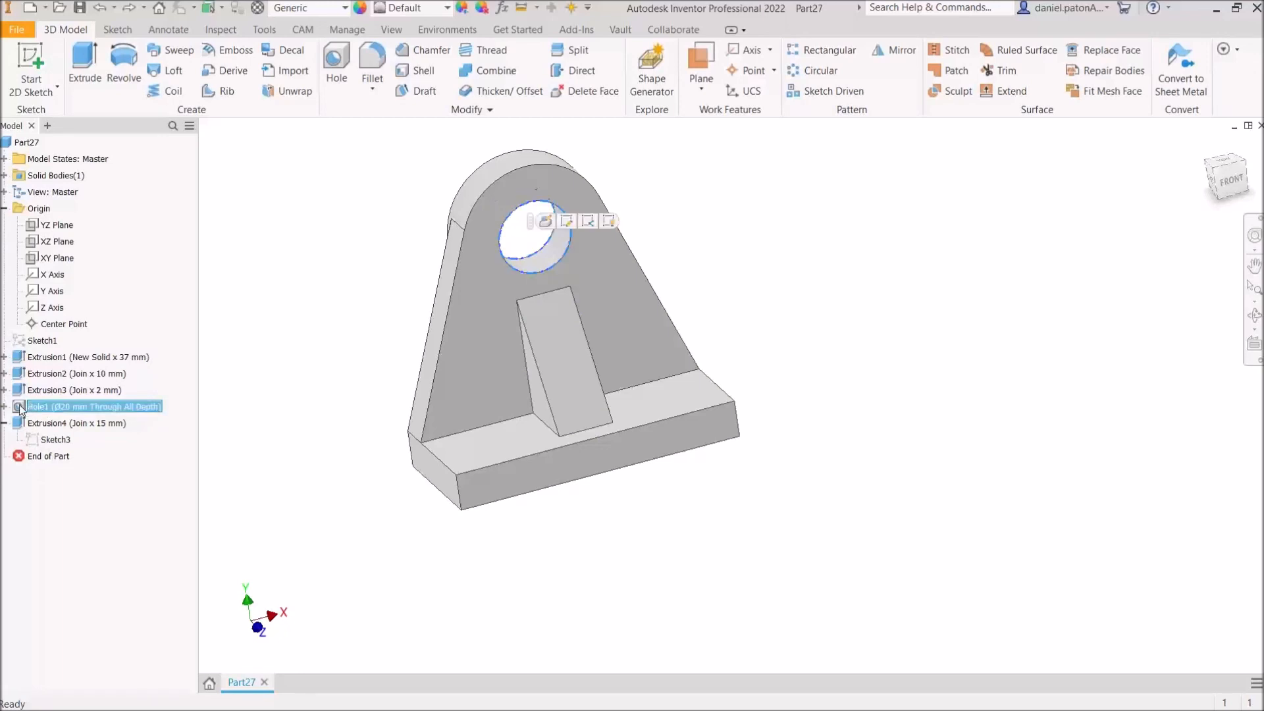
double_click(20, 409)
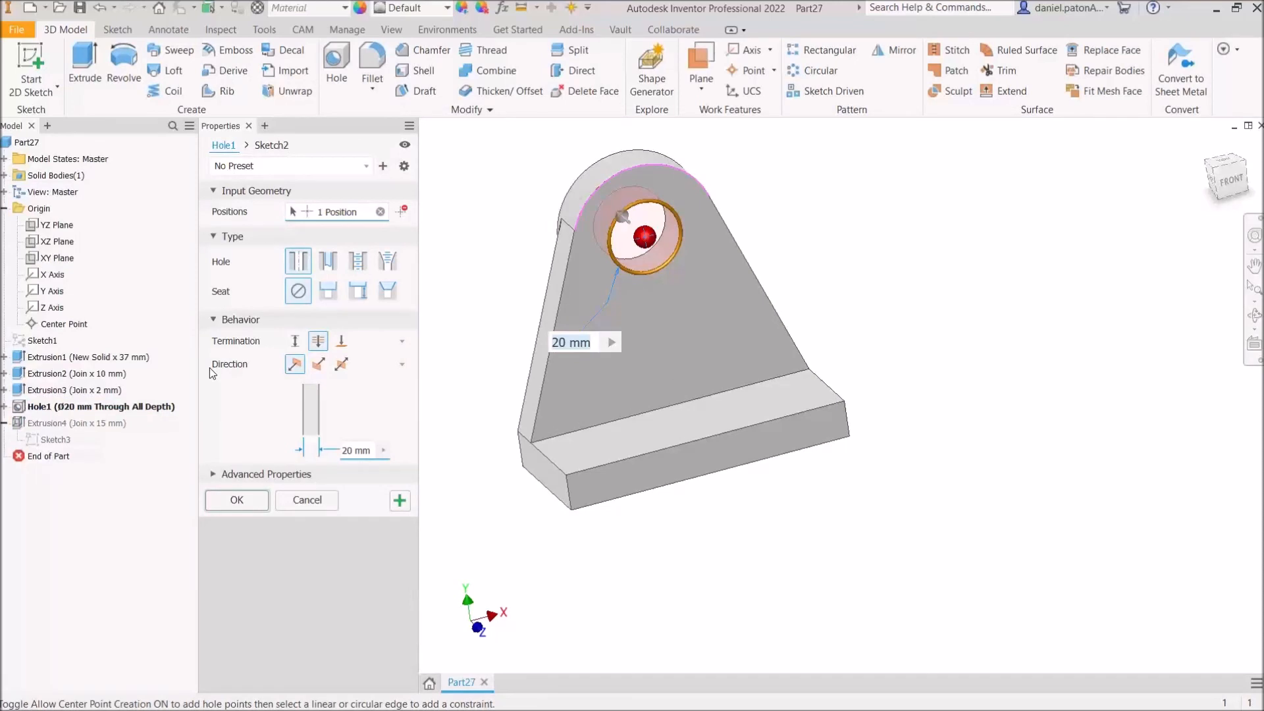
left_click(343, 456)
type("24")
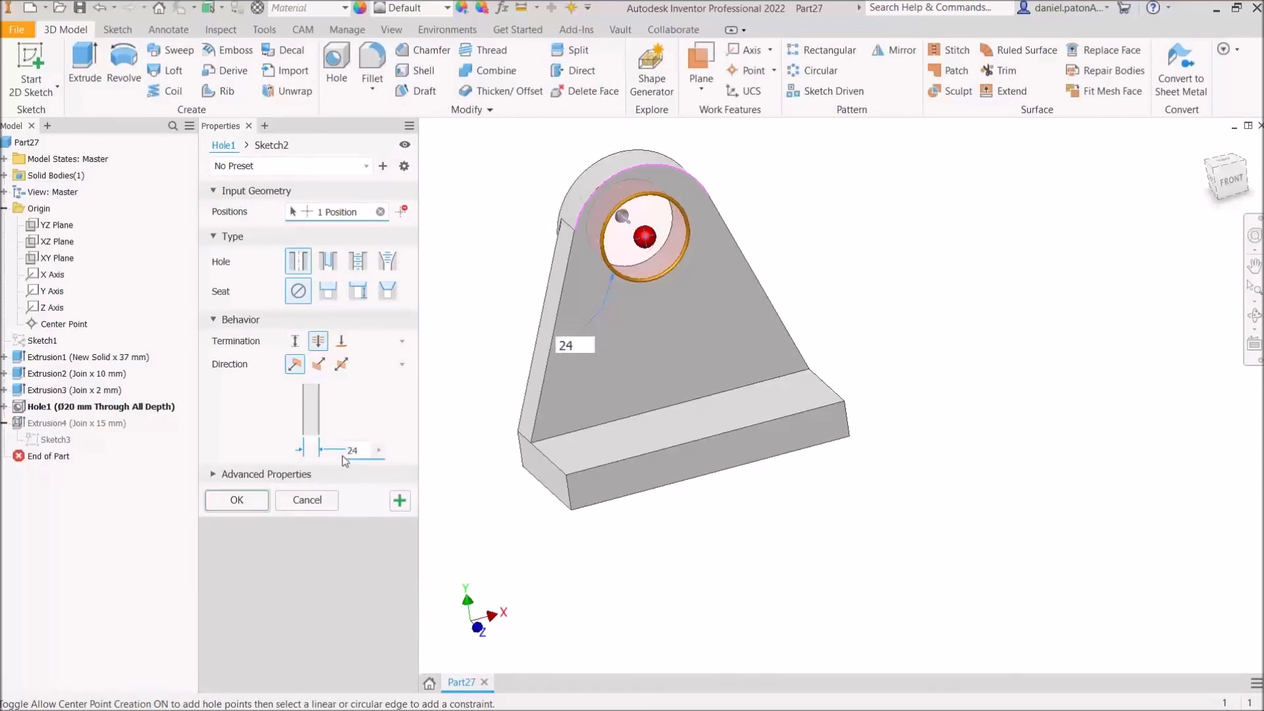
key("Return")
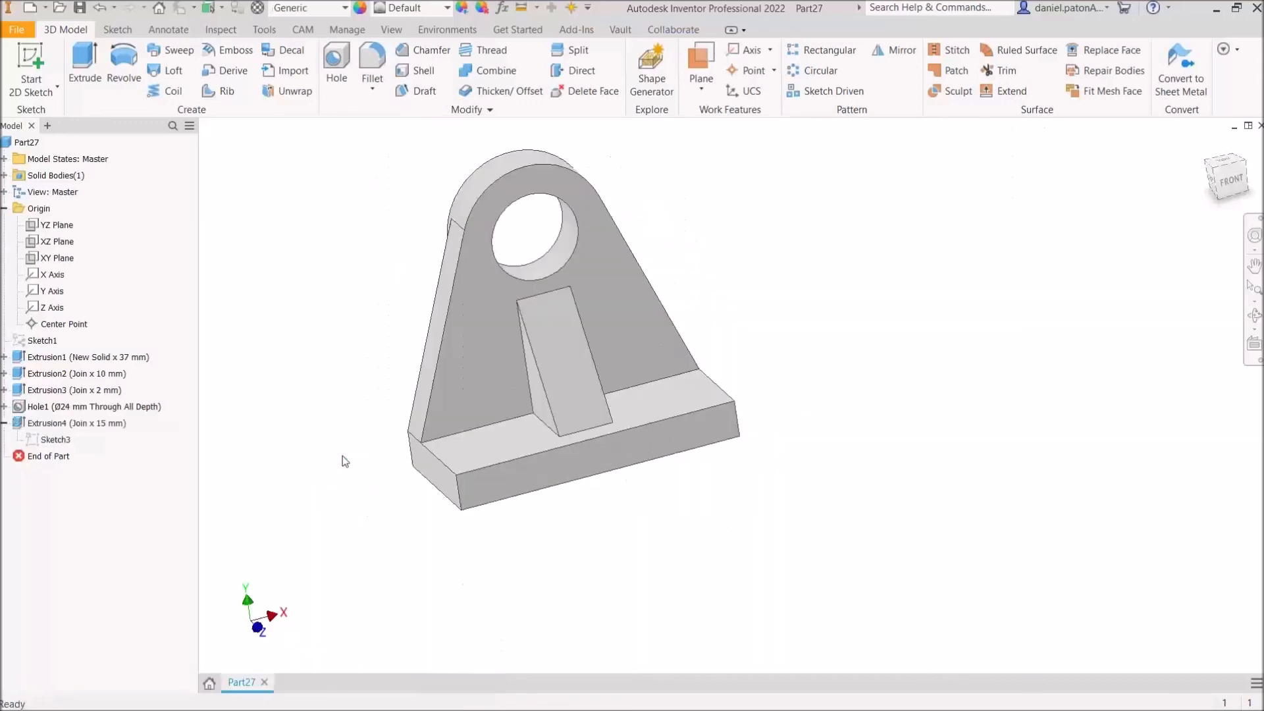
- Inspect the bracket with the changed hole and undo the hole's diameter change
middle_click_drag(947, 368, 904, 383, "shift")
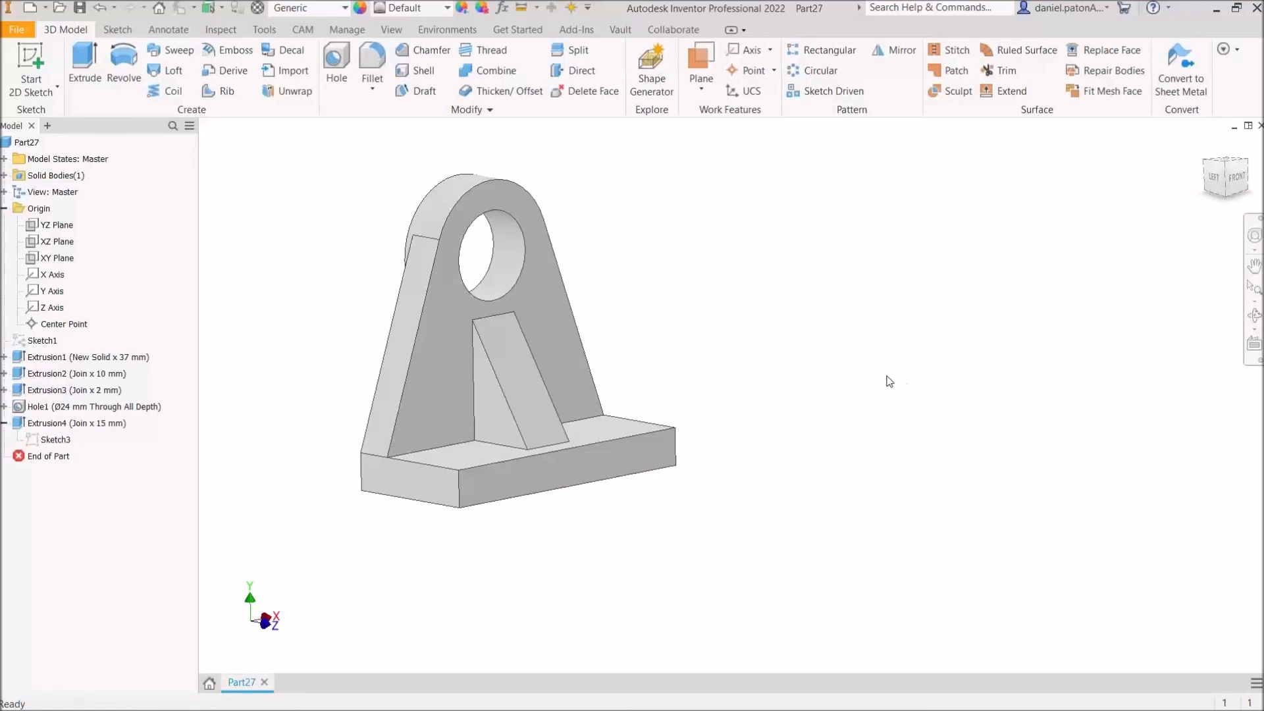
middle_click_drag(866, 384, 825, 395, "shift")
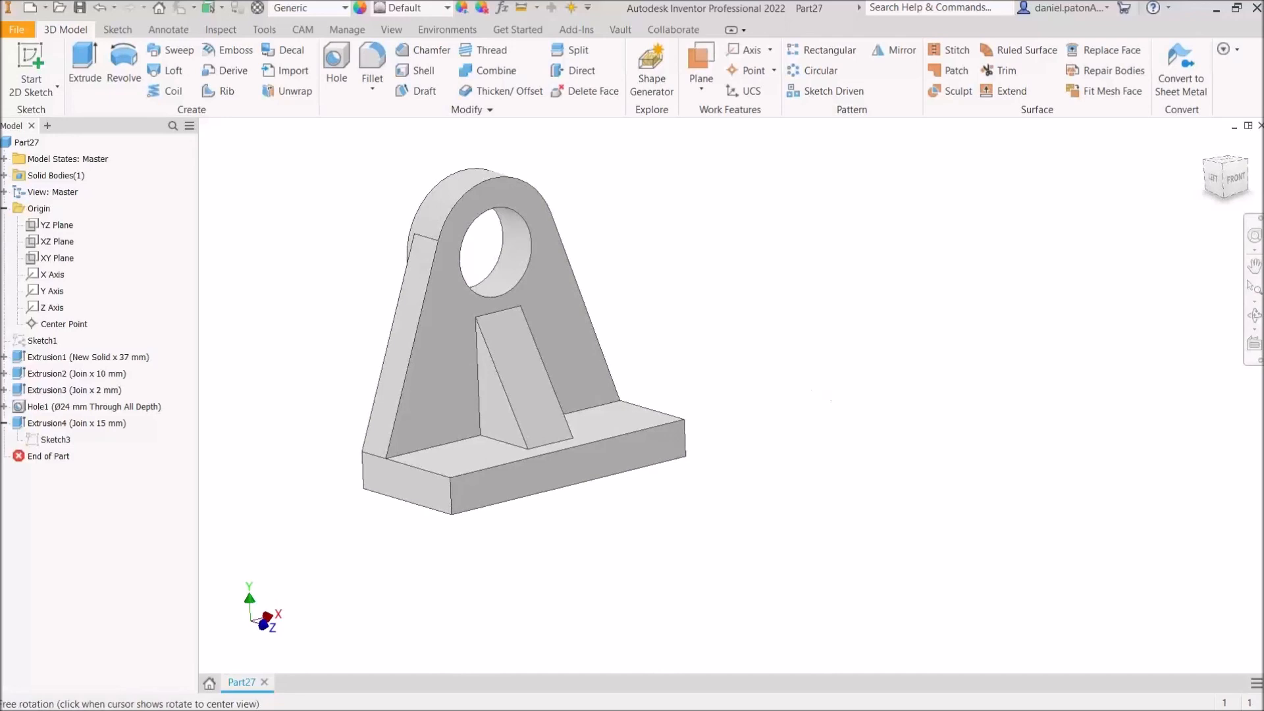
key("ctrl+z")
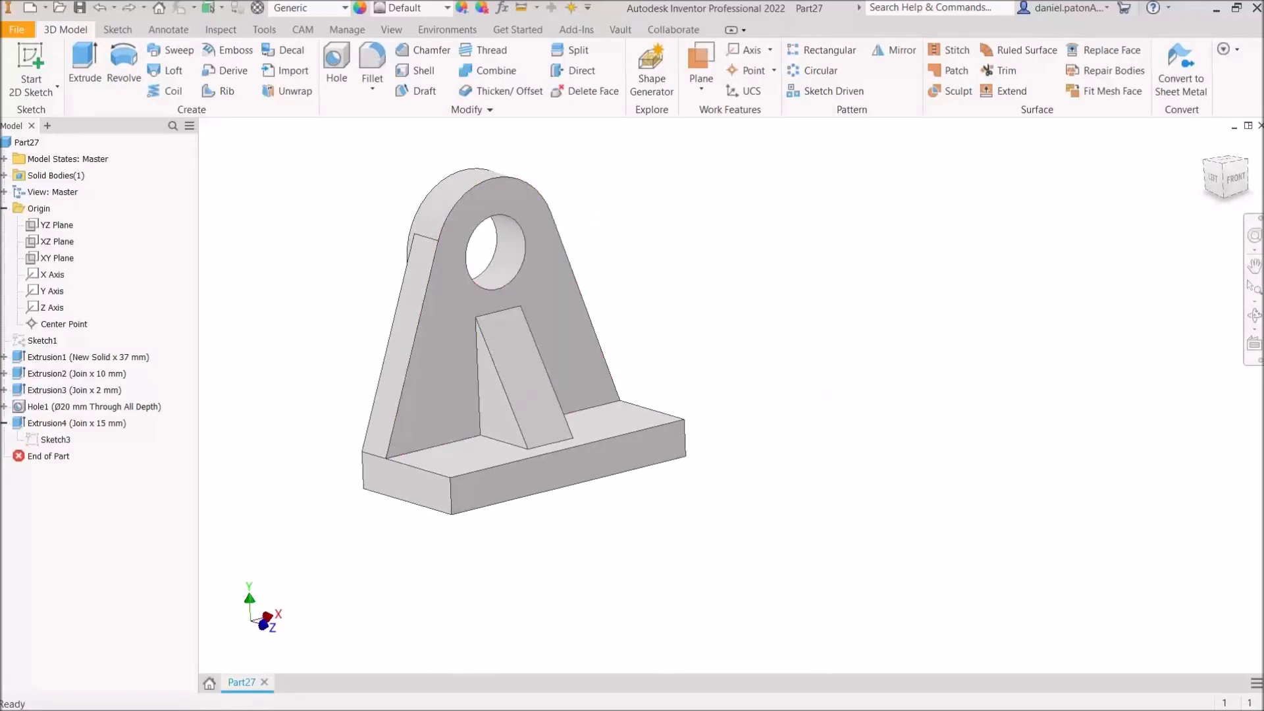
- Consult Bracket.pdf for the fillet radii on the base, rib and upright
left_click_drag(1261, 198, 704, 1)
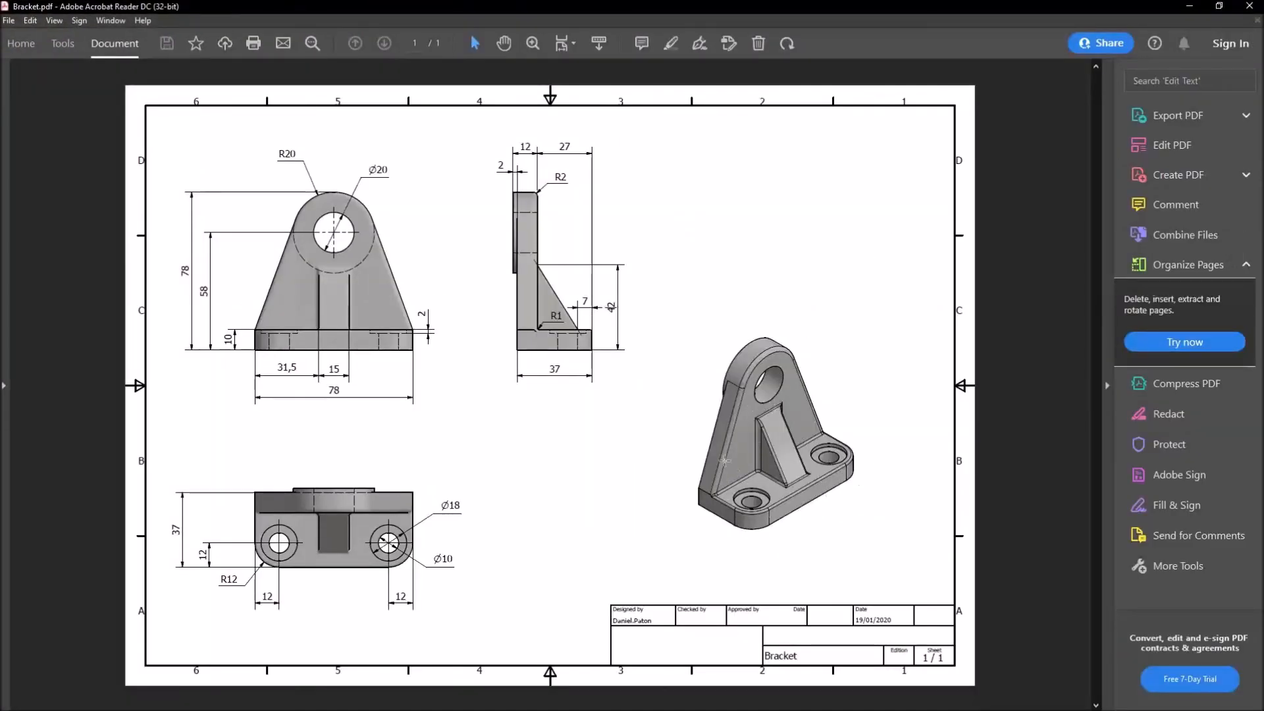
left_click_drag(789, 8, 1263, 3)
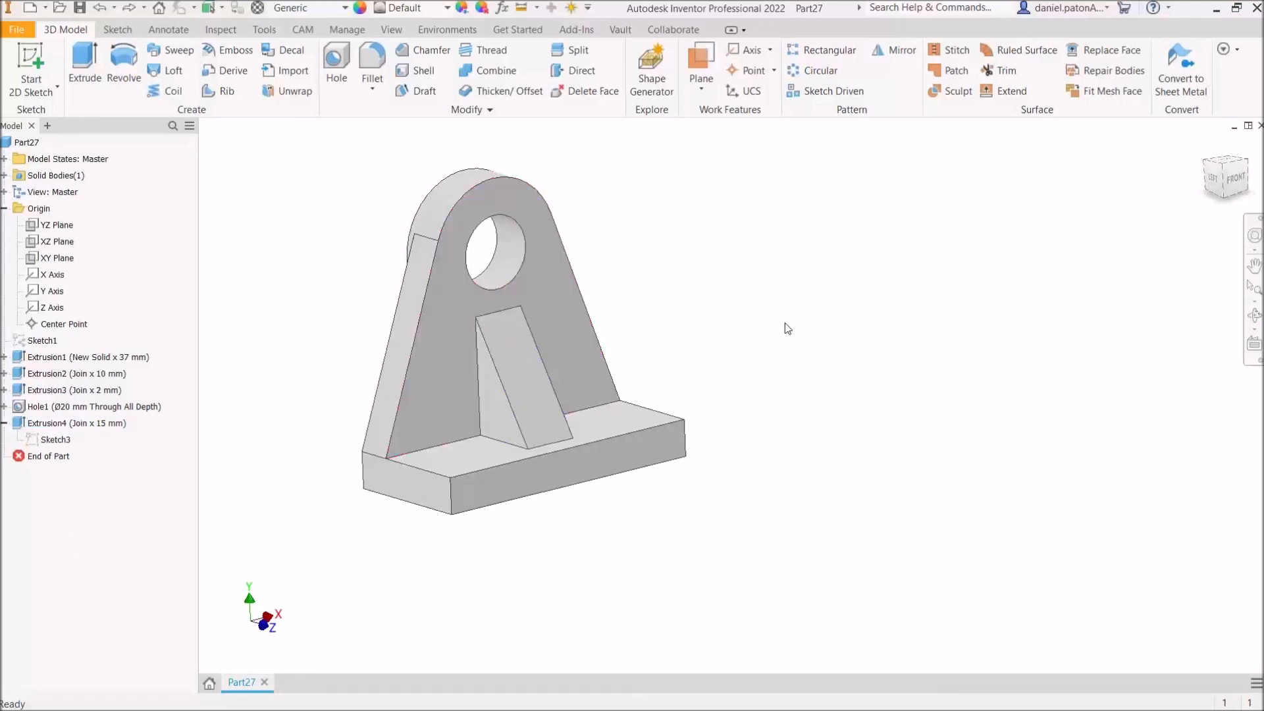
- Start a 1 mm constant-radius fillet on the five edges where the upright and rib meet the base's upper face
left_click(371, 61)
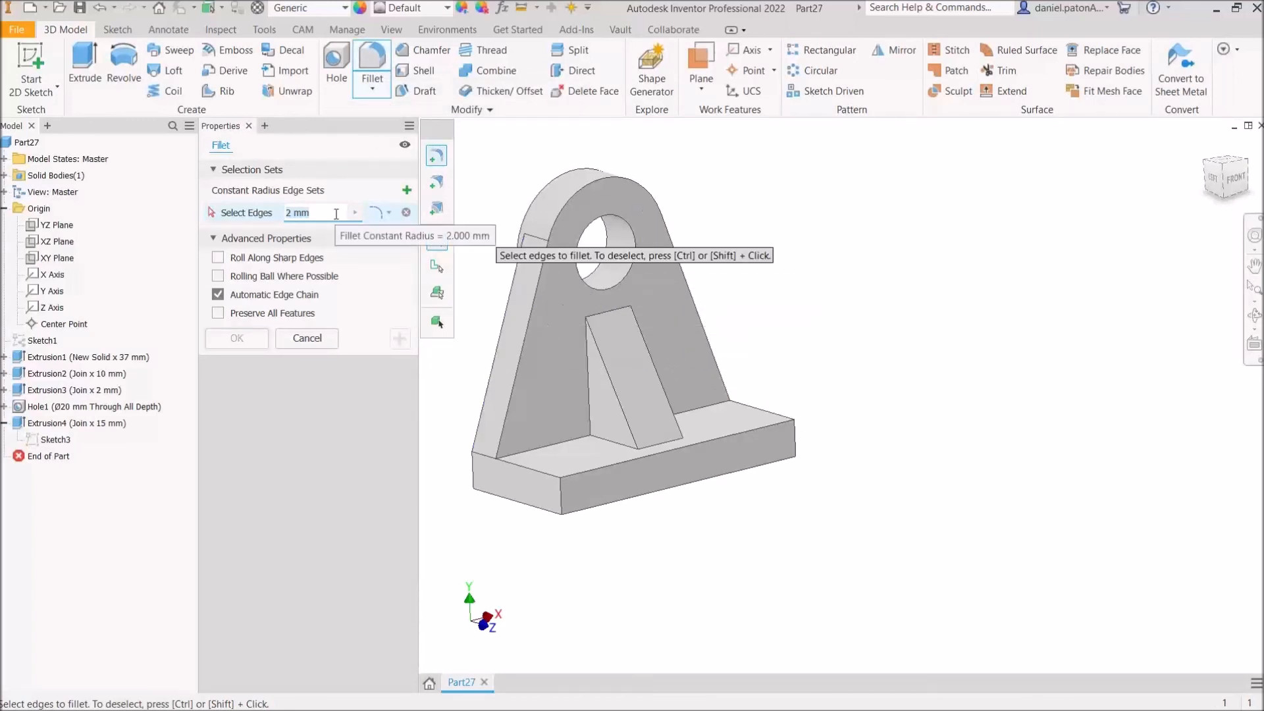
left_click(511, 263)
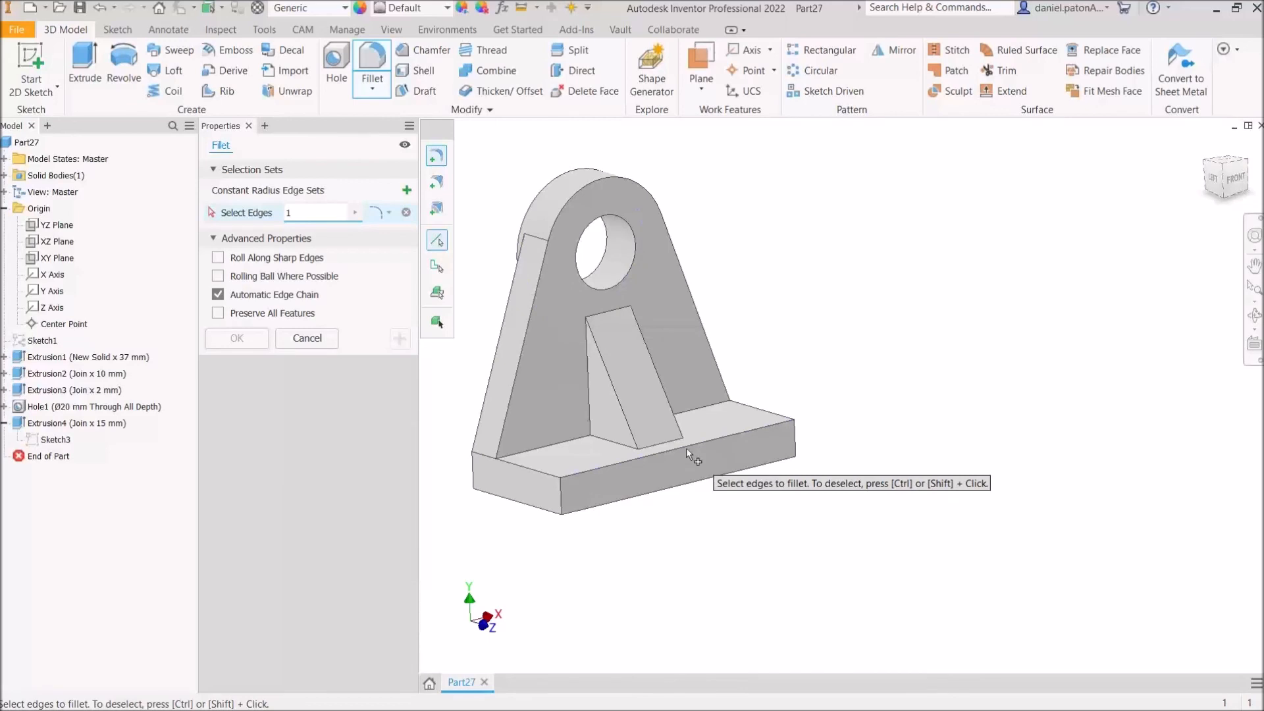
left_click(588, 425)
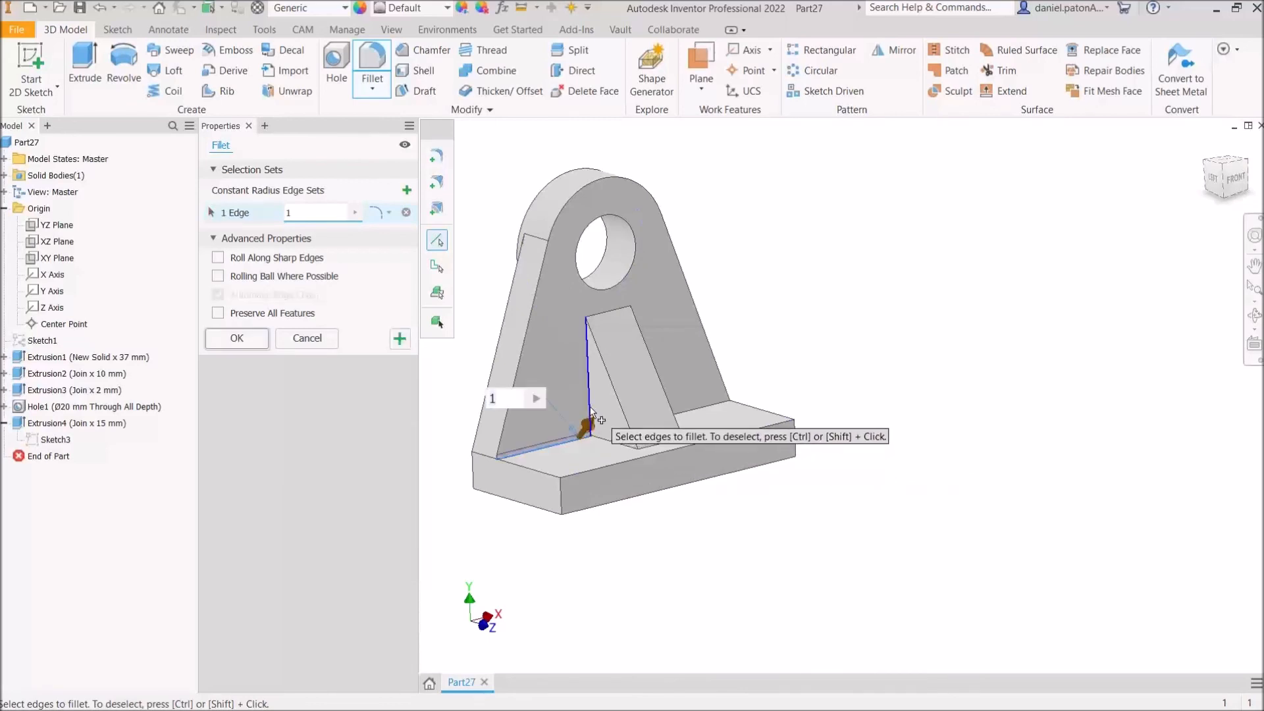
left_click(636, 446)
left_click(656, 445)
middle_click_drag(702, 449, 672, 464, "shift")
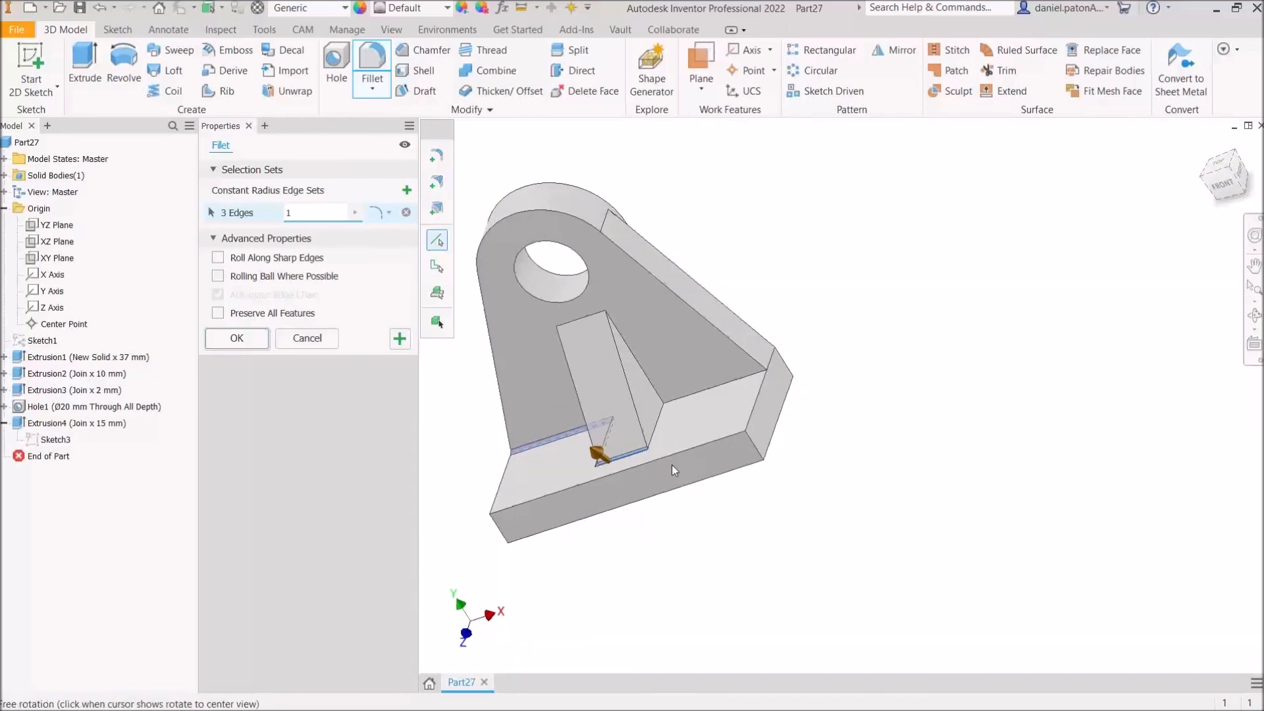
left_click(654, 436)
left_click(682, 403)
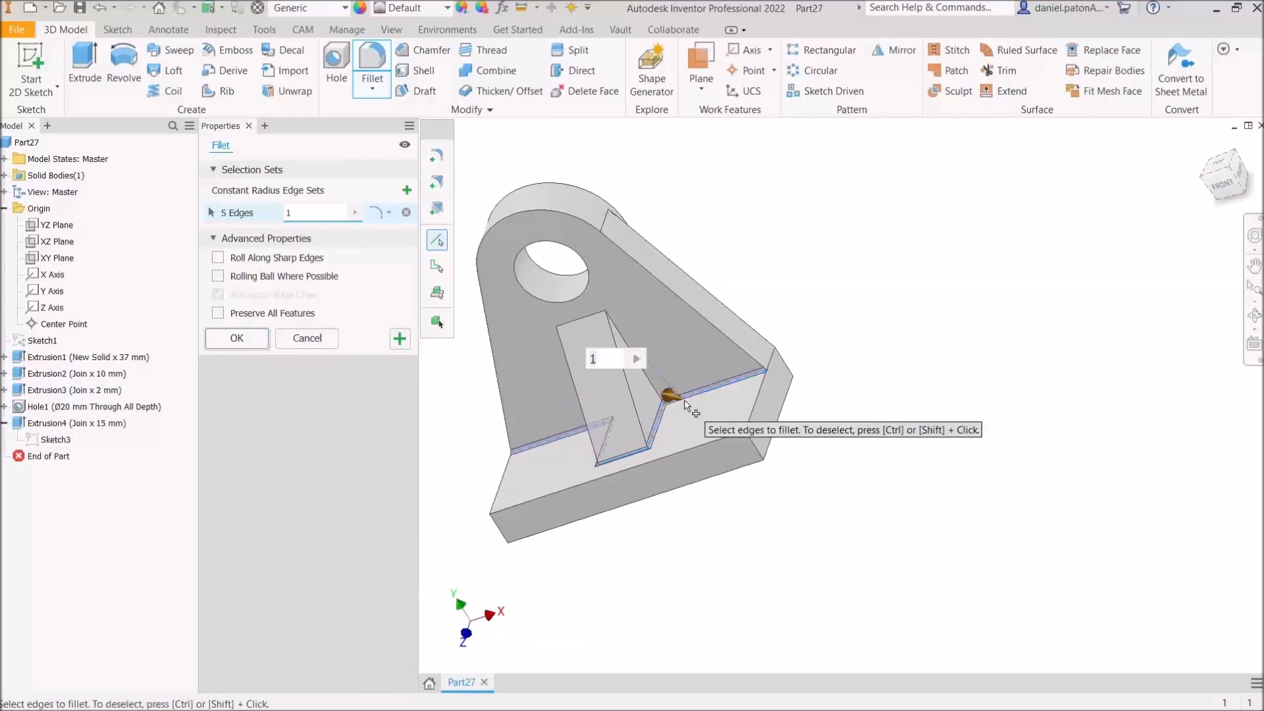
- Add the base's front and two side upper edges to the 1 mm fillet, and apply it ready for another fillet
middle_click_drag(699, 418, 720, 423, "shift")
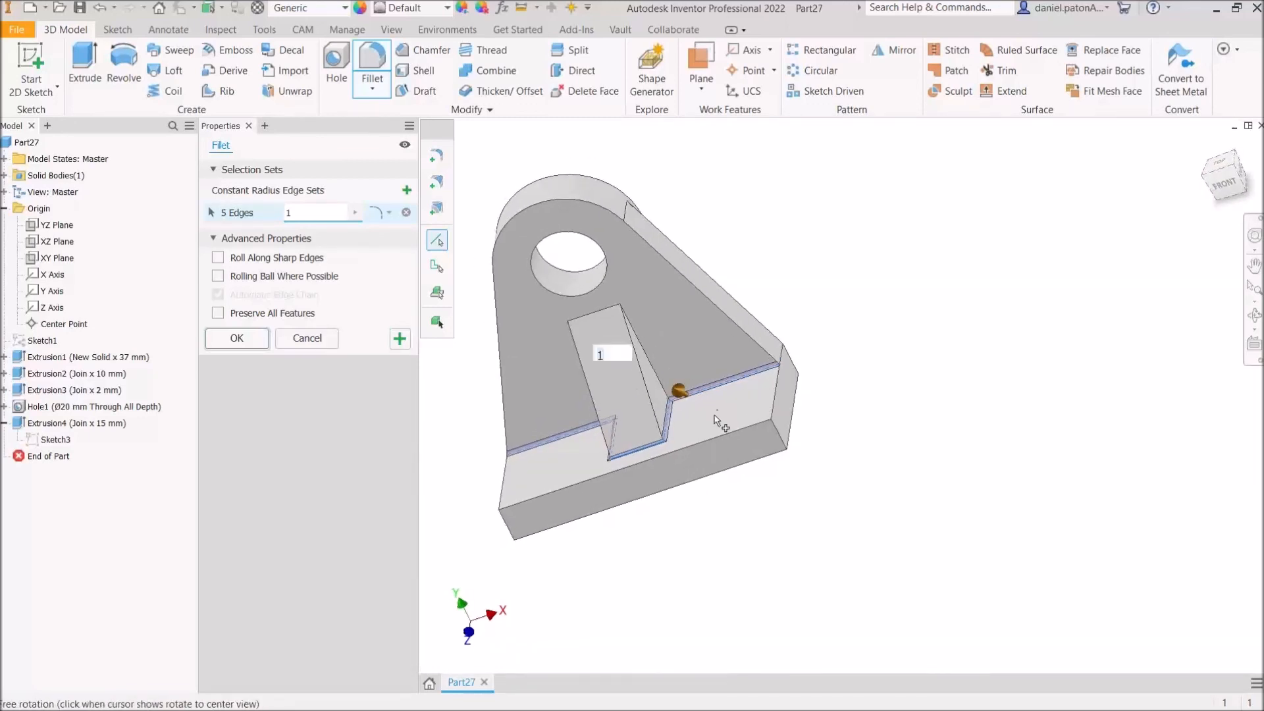
left_click(505, 471)
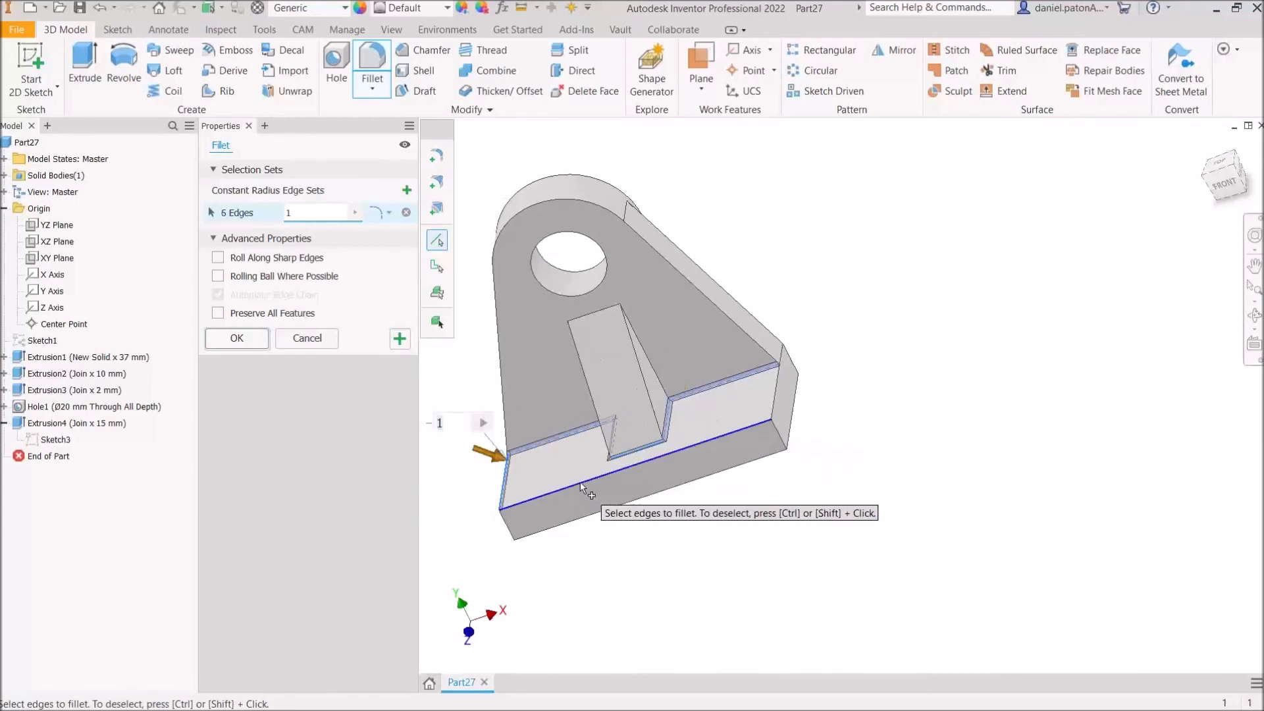
left_click(621, 477)
left_click(775, 394)
middle_click_drag(709, 445, 763, 459, "shift")
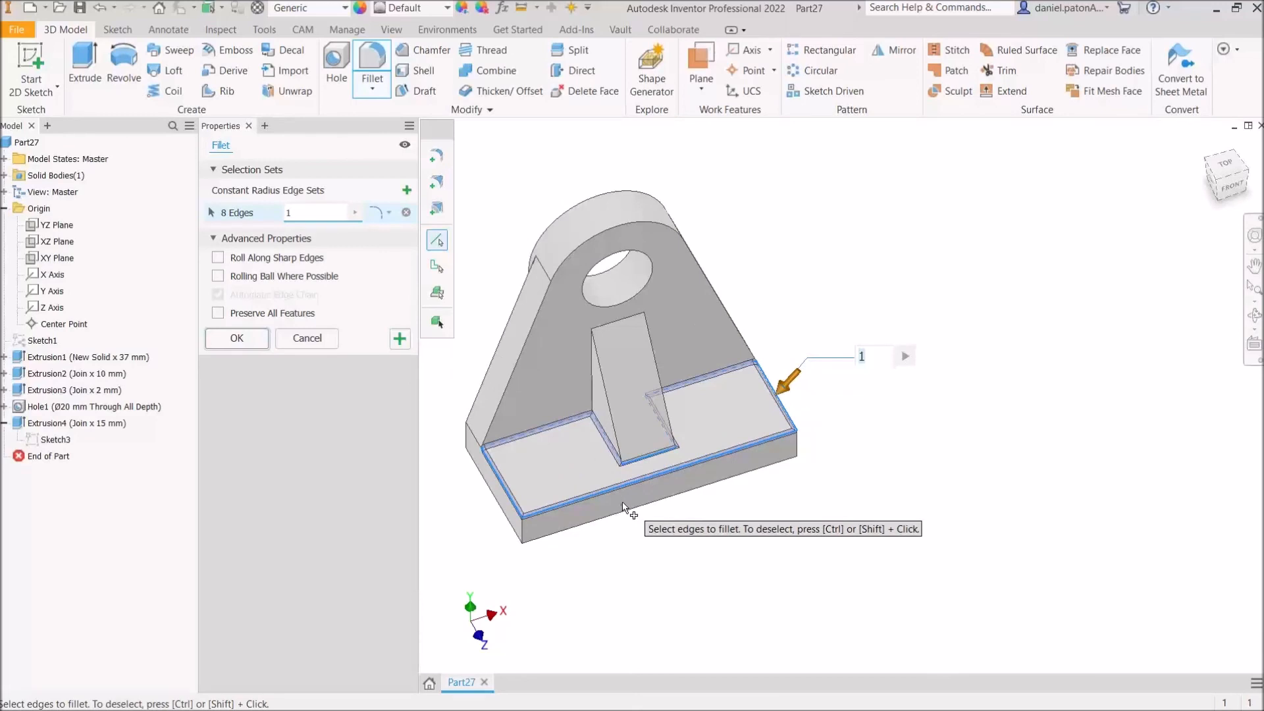
left_click(400, 338)
- Set the new fillet's radius to 2 mm and select the edges where both rib sides meet the upright
middle_click_drag(702, 435, 648, 463, "shift")
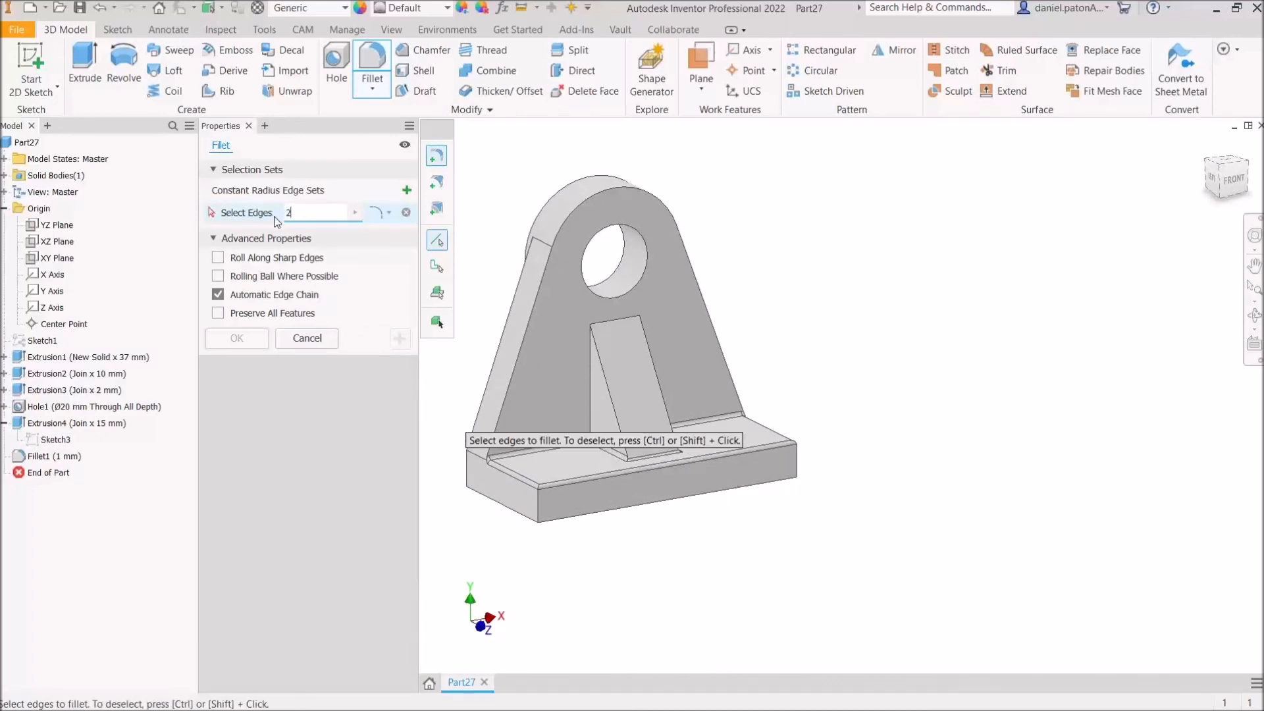
left_click(586, 385)
middle_click_drag(743, 394, 627, 333, "shift")
left_click(632, 382)
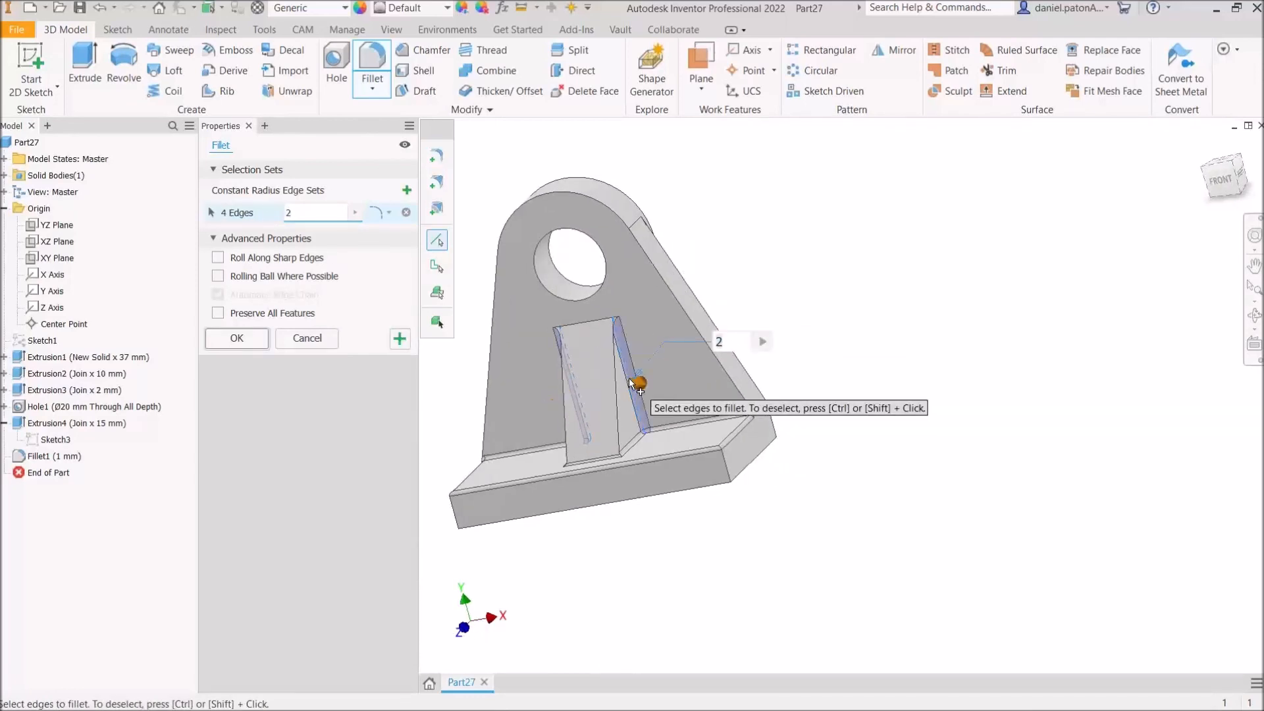
middle_click_drag(633, 382, 679, 398, "shift")
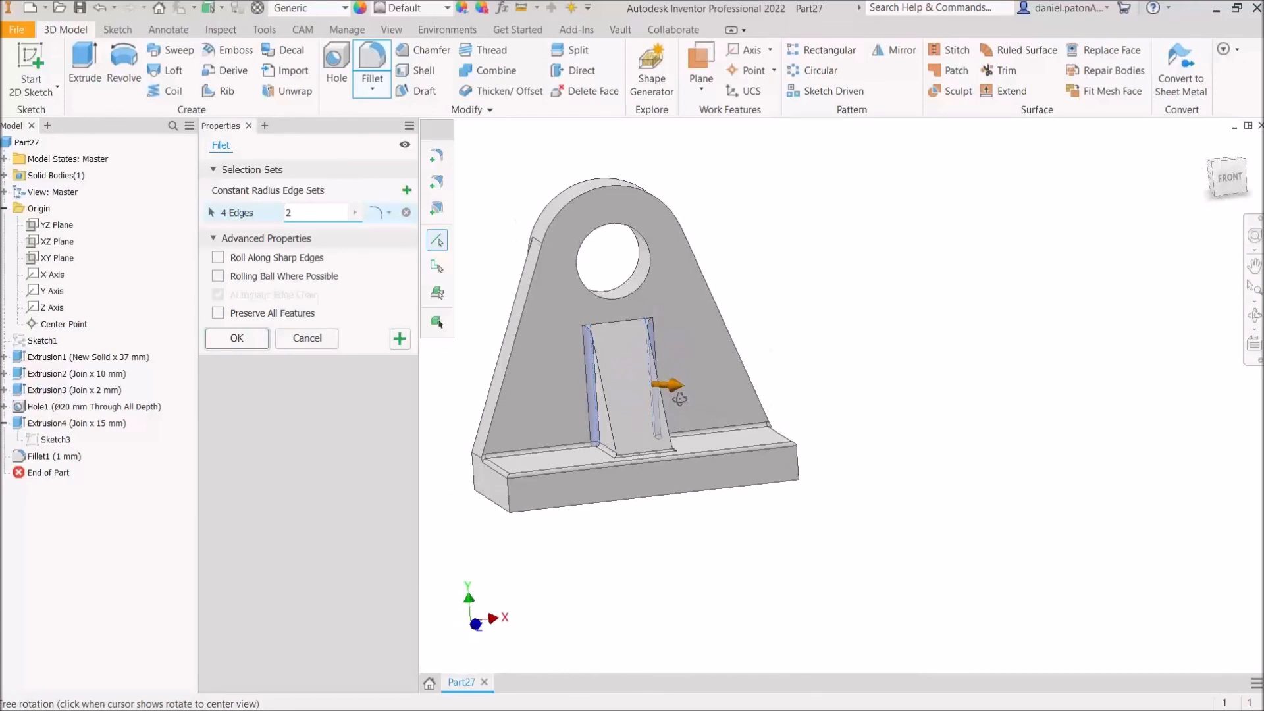
- Add the rib's two sloping edges and the upright's front outline to the 2 mm fillet and create it
left_click(607, 400)
mouse_move(696, 405)
middle_mouse_down("shift")
mouse_move(669, 410)
mouse_move(694, 410)
middle_mouse_up("shift")
left_click(644, 408)
left_click(508, 376)
mouse_move(764, 385)
middle_mouse_down("shift")
mouse_move(744, 386)
mouse_move(763, 385)
middle_mouse_up("shift")
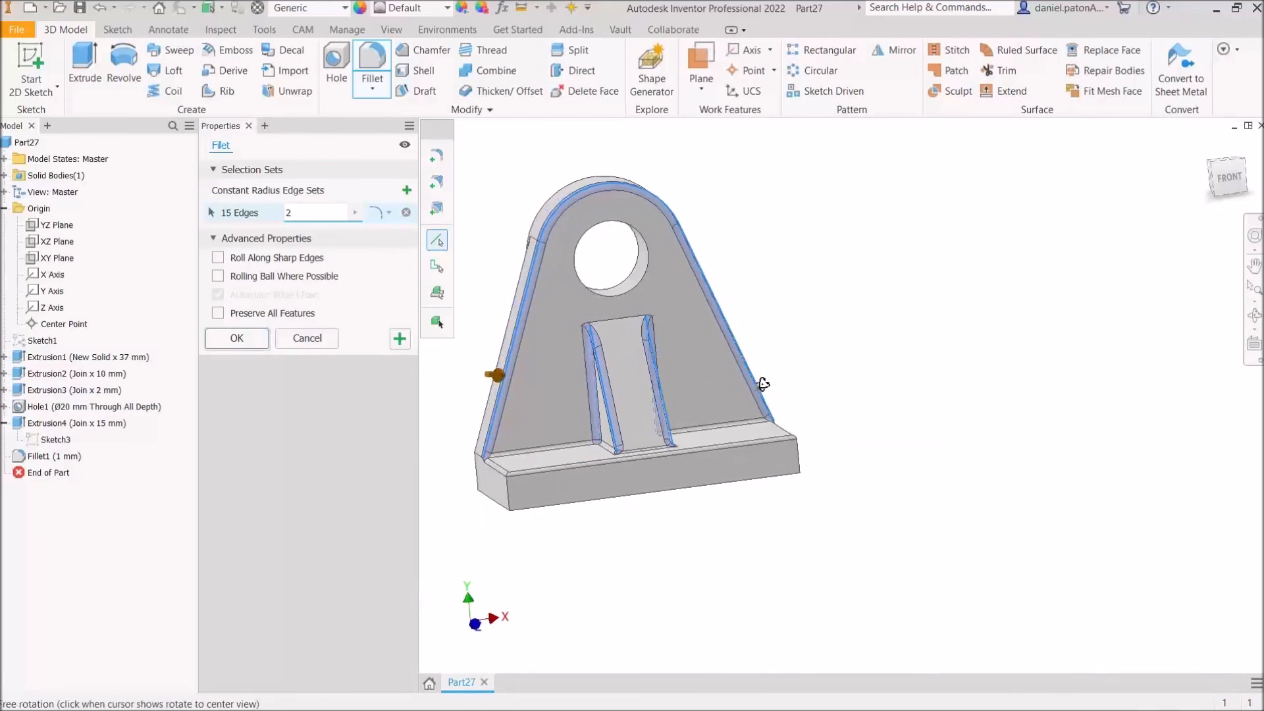
left_click(246, 341)
middle_click_drag(729, 330, 657, 390, "shift")
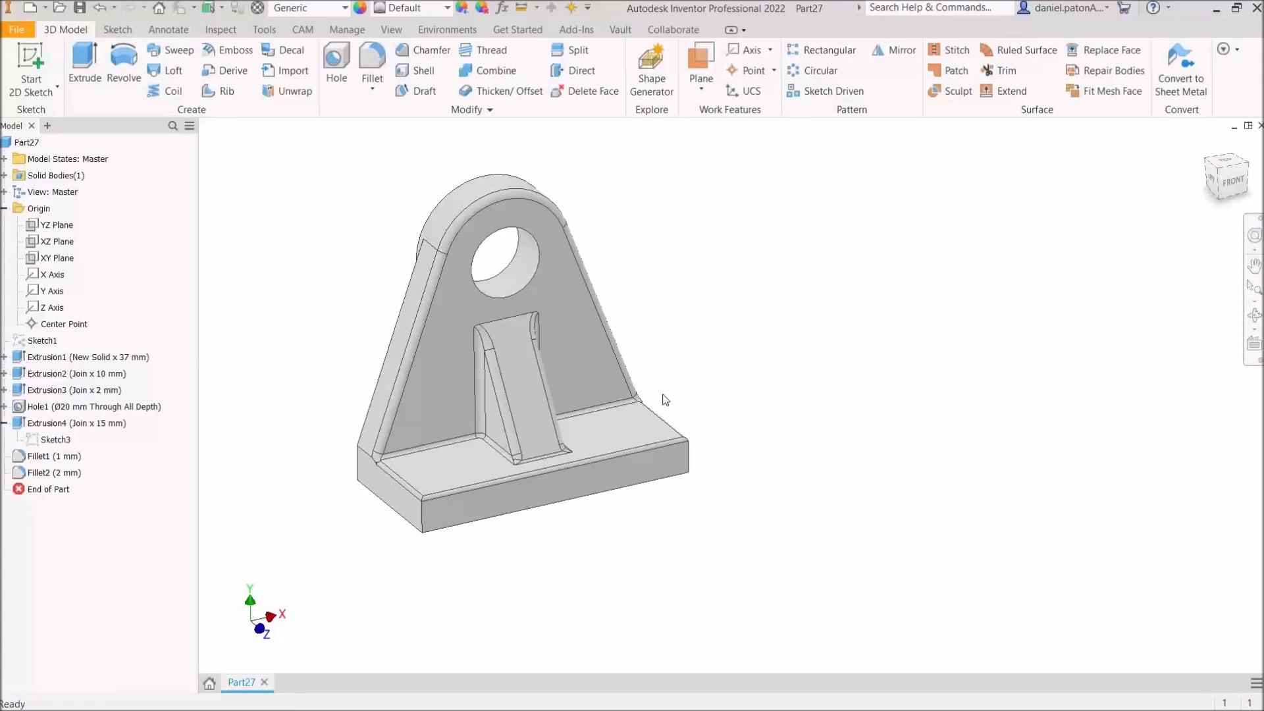
middle_click_drag(694, 460, 685, 510, "shift")
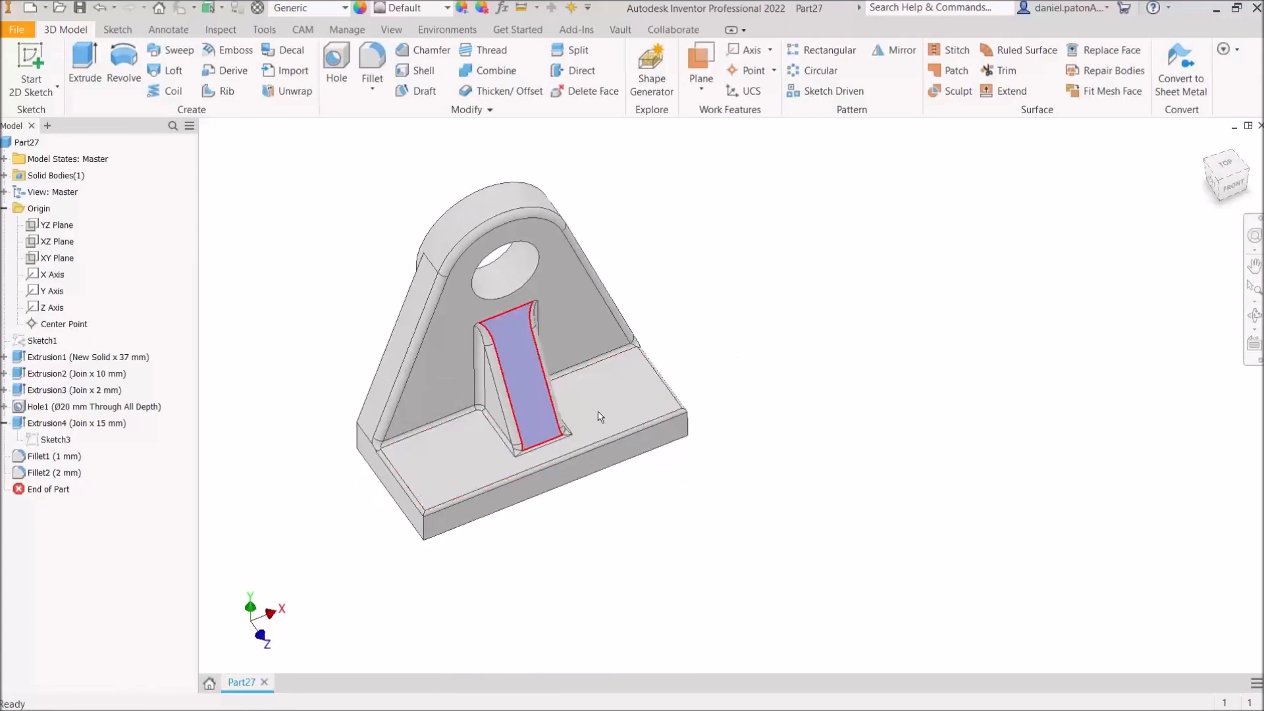
- Start a counterbored hole feature with two positions on the base's upper face, one on each side of the rib
left_click(337, 64)
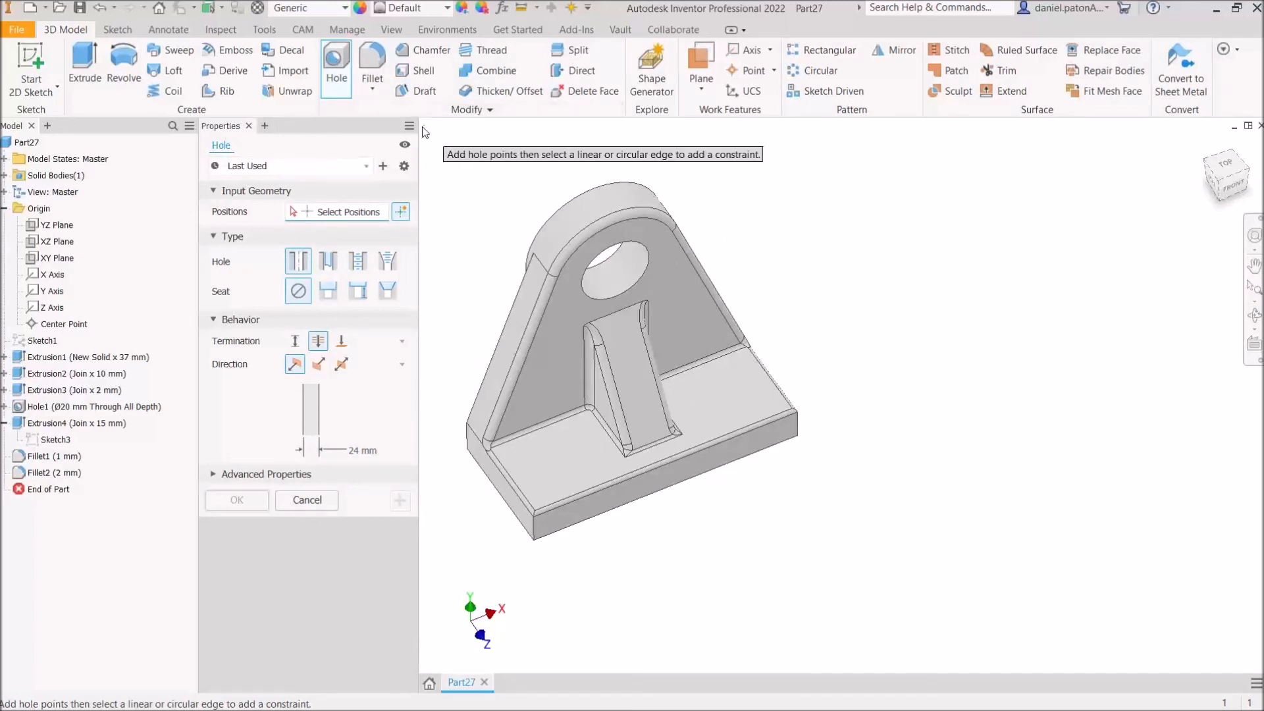
left_click(329, 293)
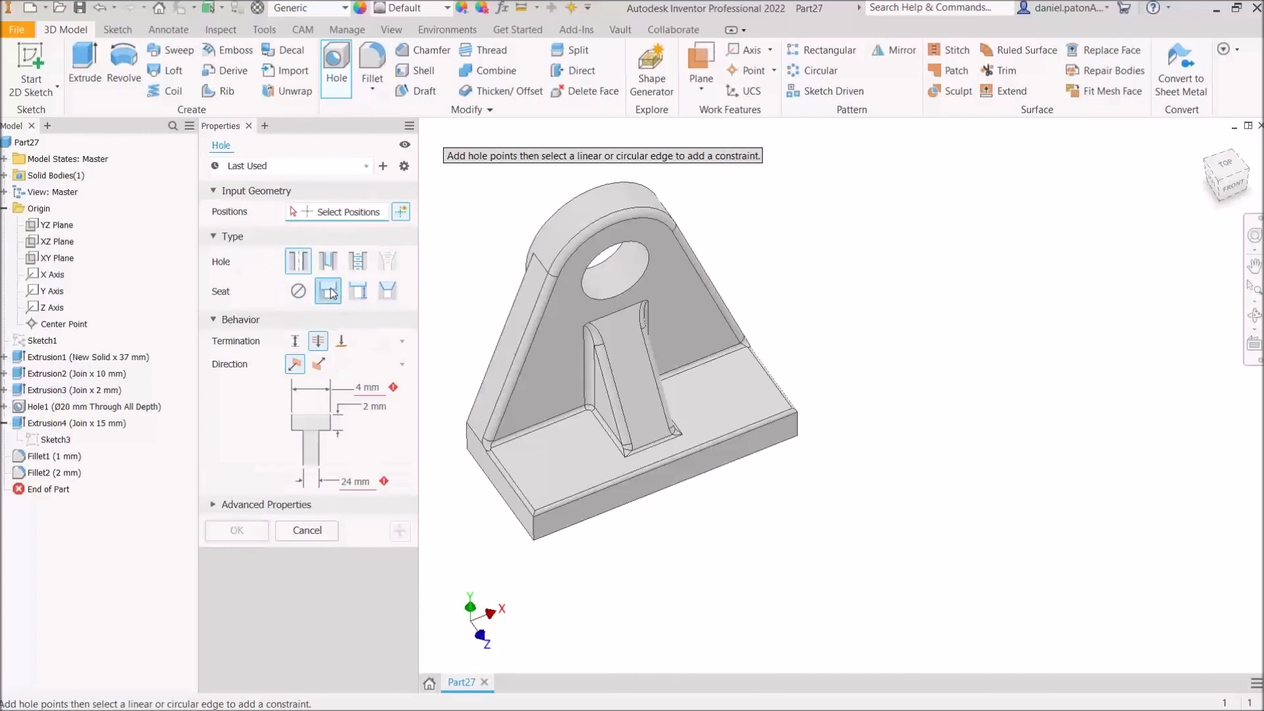
left_click(562, 461)
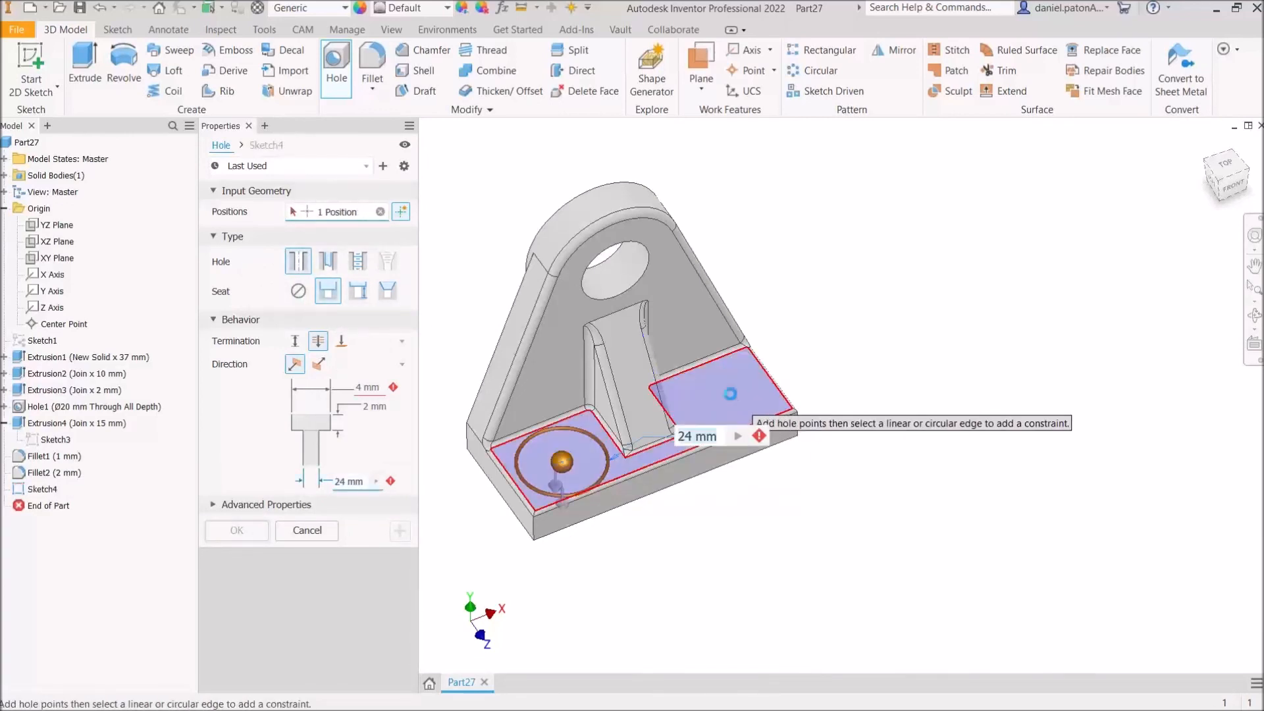
left_click(730, 393)
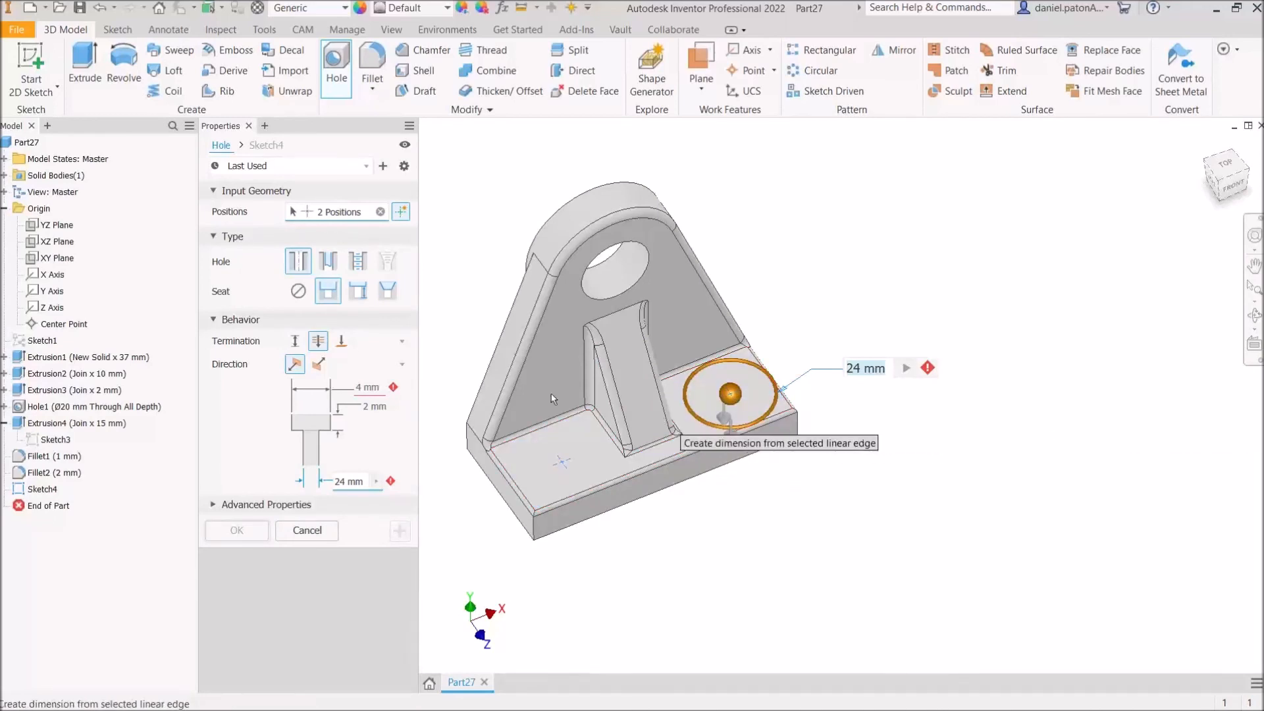
- Set the hole diameter to 10 mm and the counterbore diameter to 18 mm, and create both holes
left_click(350, 481)
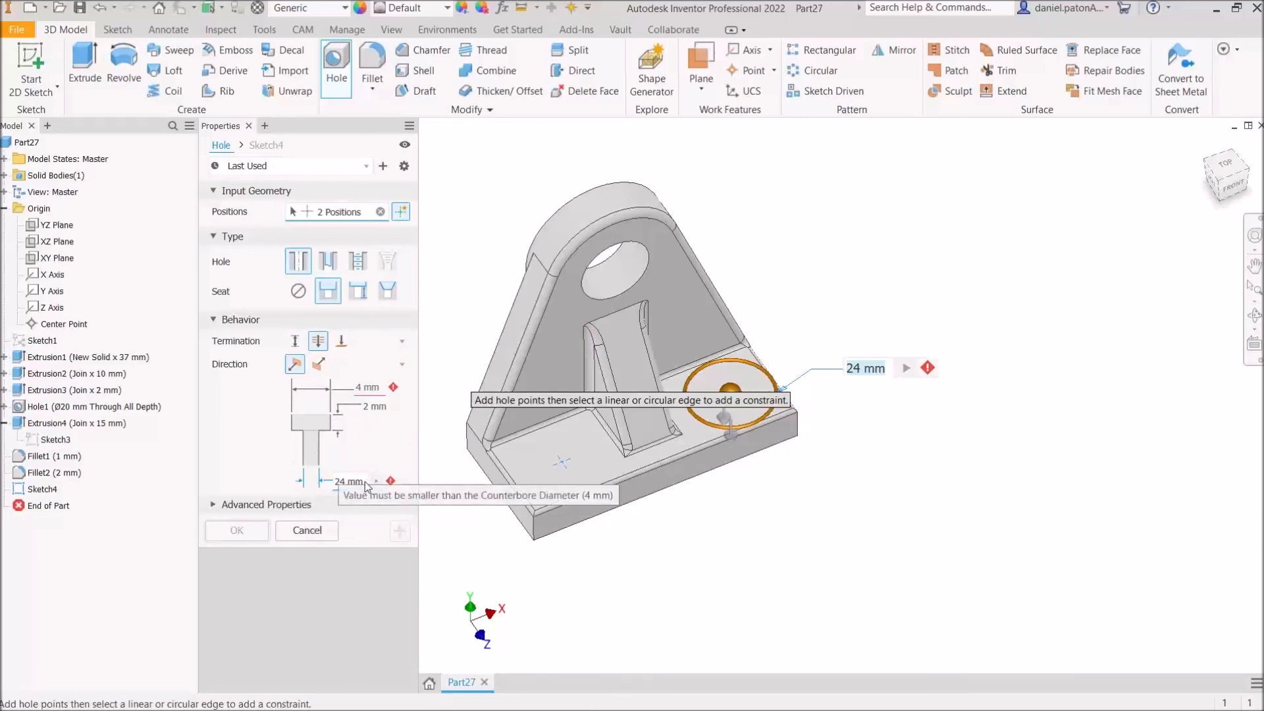
type("10")
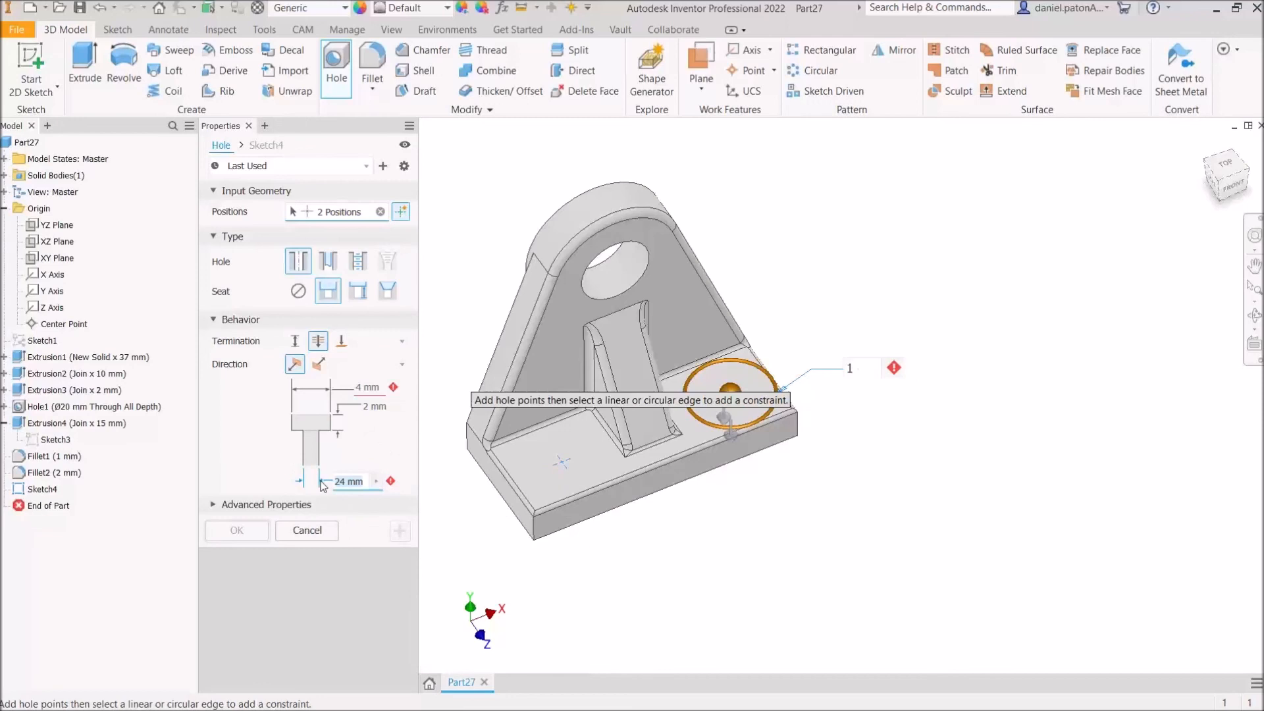
left_click(366, 386)
type("18")
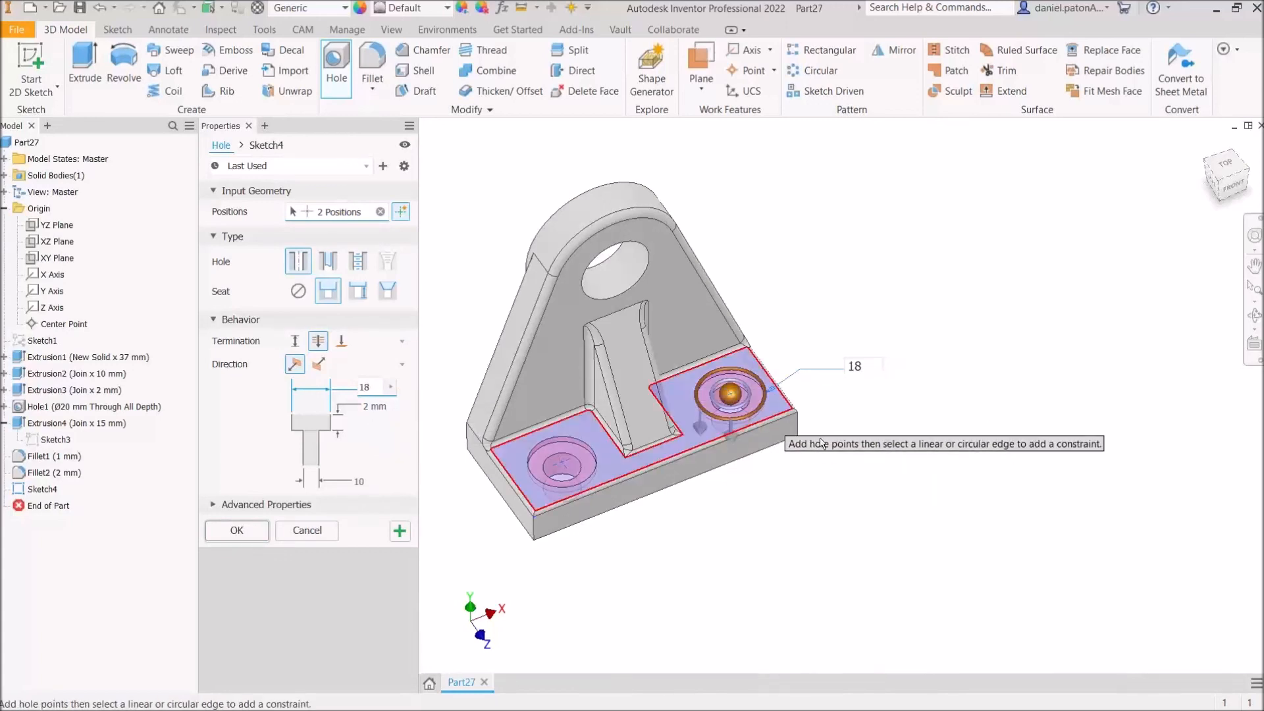
left_click(247, 535)
middle_click_drag(669, 461, 575, 531, "shift")
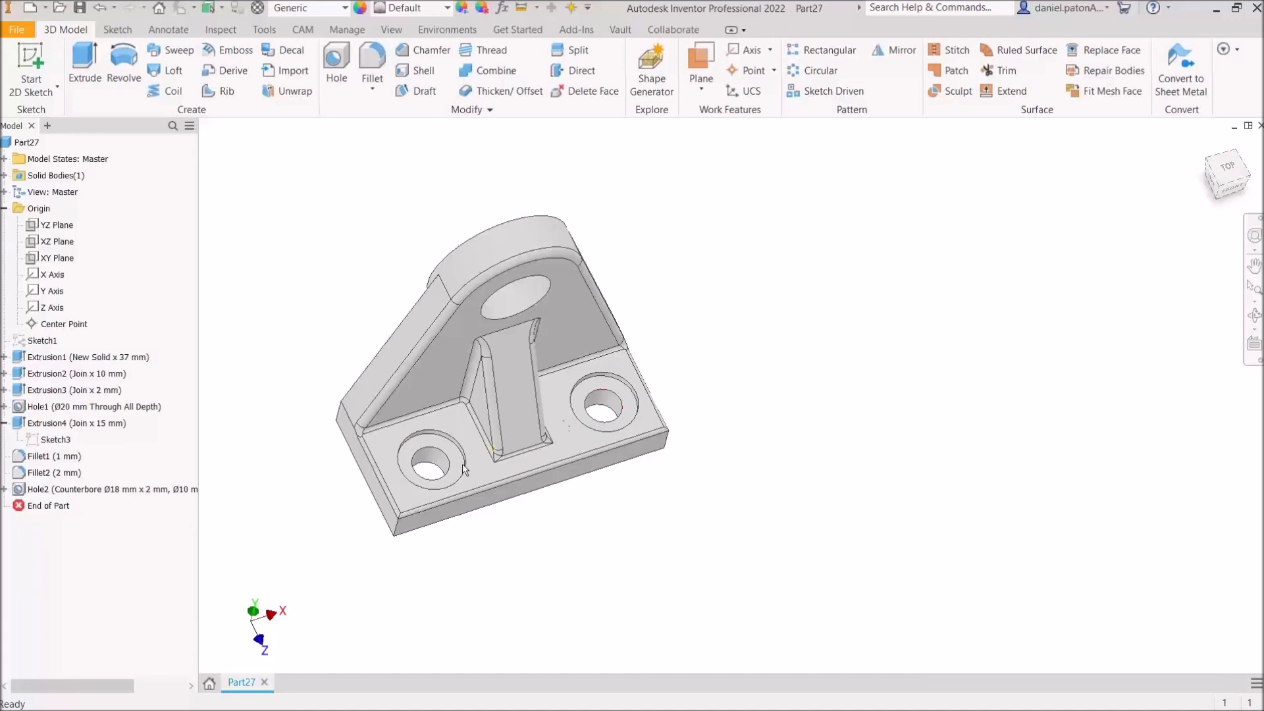
- Open the position sketch of the counterbored holes for editing
left_click(609, 400)
left_click(632, 419)
left_click(3, 494)
left_click(6, 492)
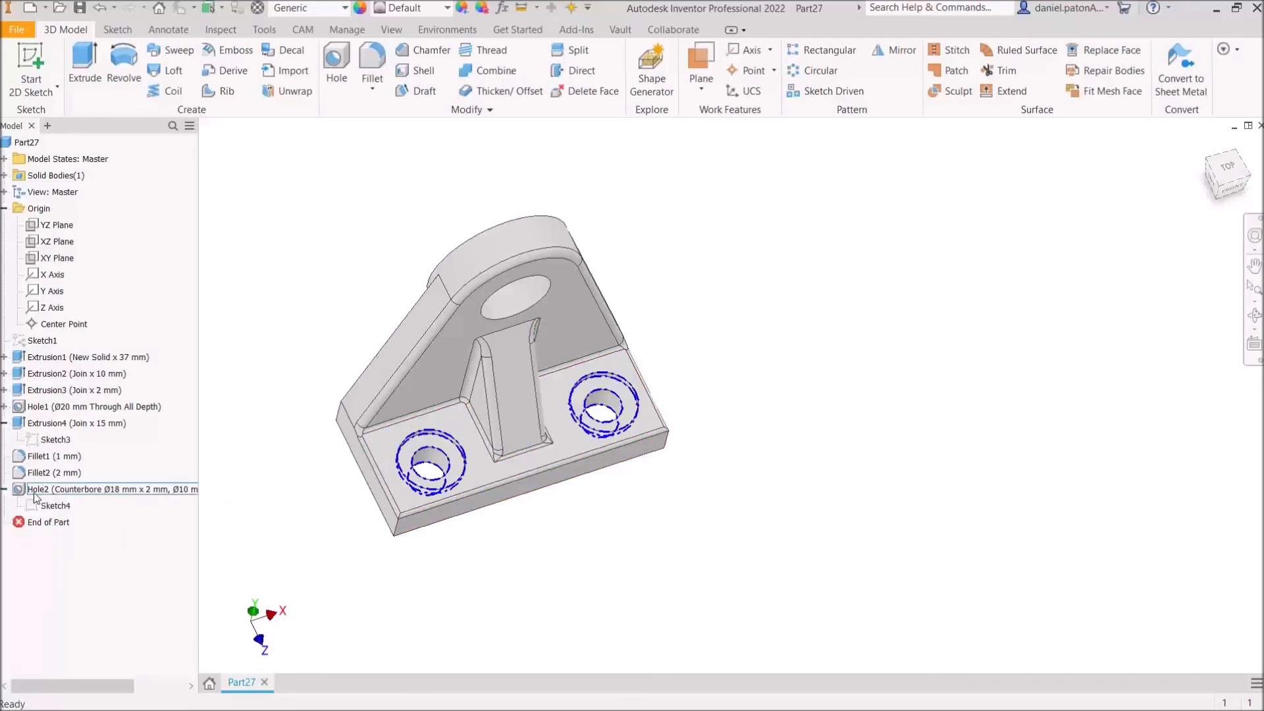
left_click(33, 508)
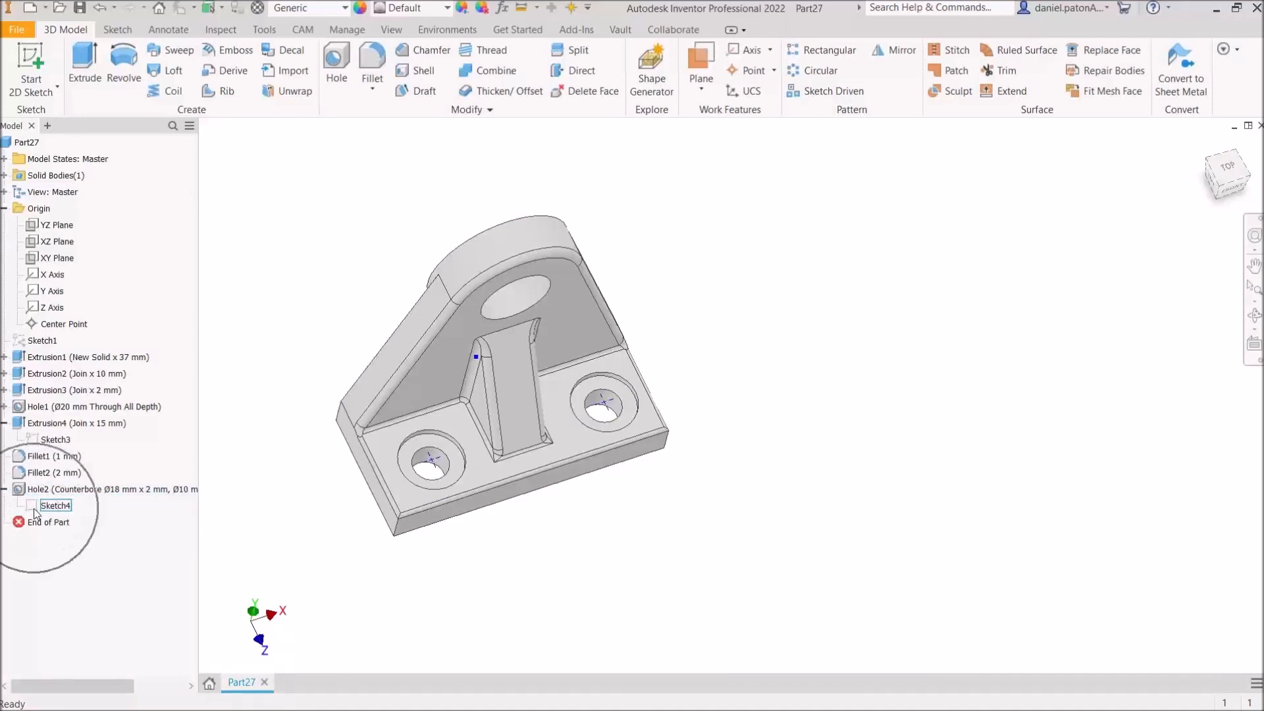
double_click(34, 507)
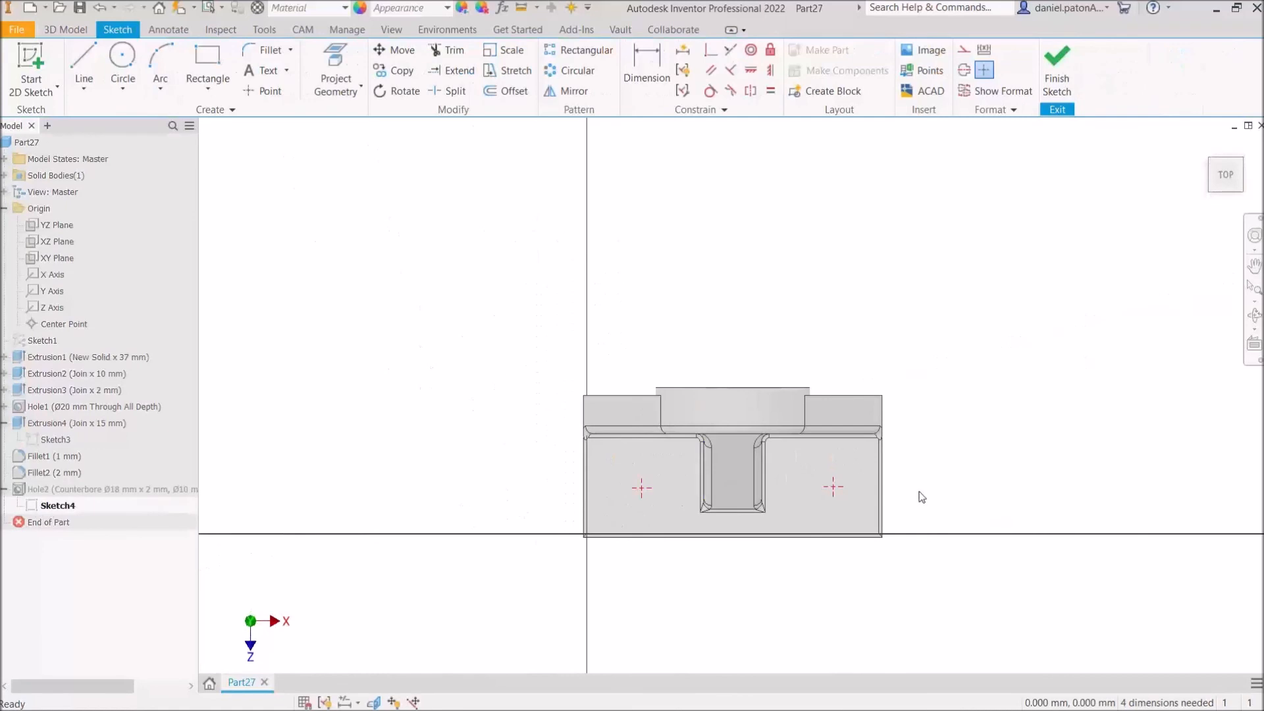
- Dimension the left hole's centre 12 mm from the base's left edge and 12 mm from its front edge
left_click(662, 92)
left_click(585, 492)
left_click(641, 488)
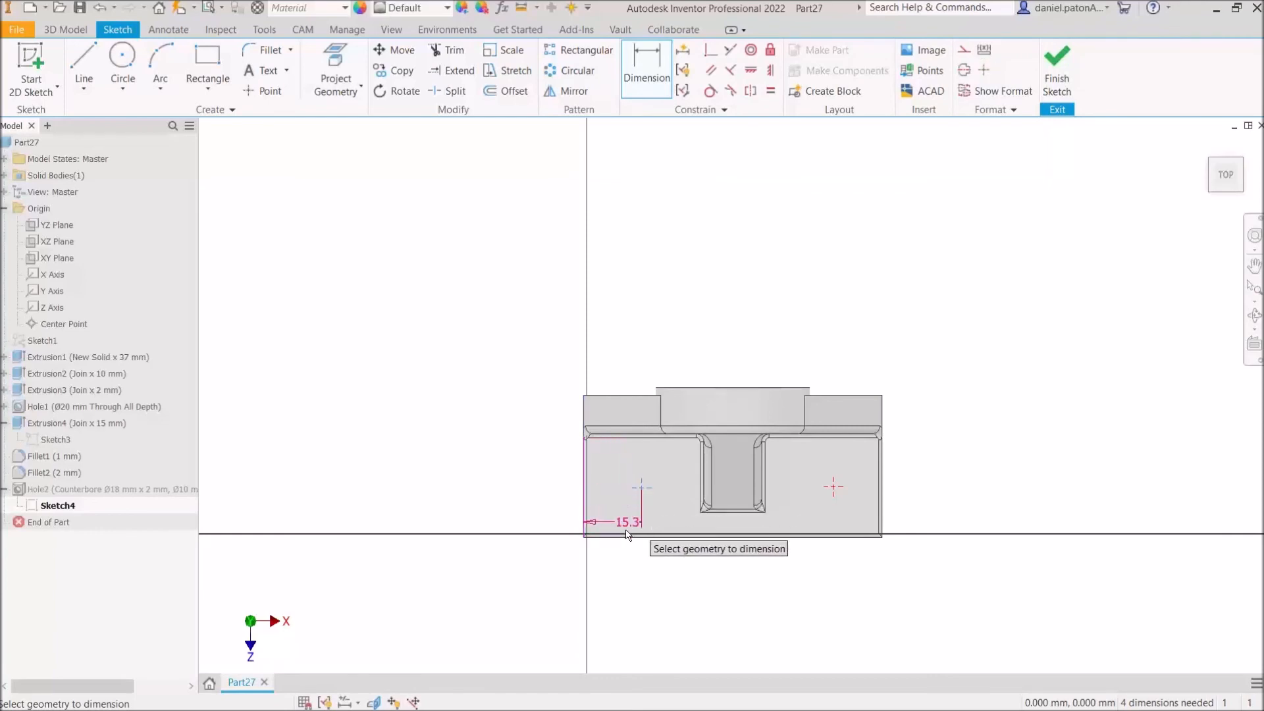
left_click(652, 581)
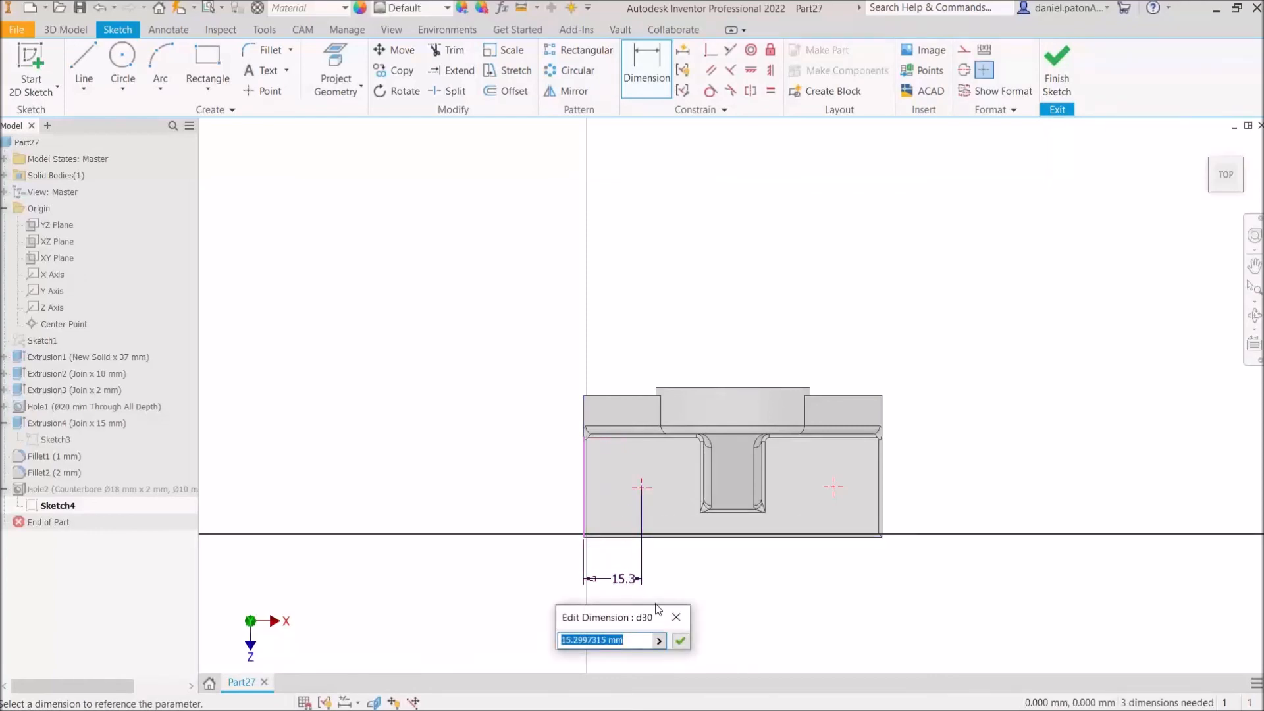
type("12")
key("Return")
left_click(640, 546)
left_click(629, 487)
left_click(554, 507)
type("12")
key("Return")
- Dimension the right hole's centre 12 mm from the base's front and right edges, and finish the sketch
left_click(866, 537)
left_click(833, 488)
left_click(935, 524)
type("12")
key("Return")
left_click(882, 515)
left_click(833, 490)
left_click(850, 566)
type("12")
key("Return")
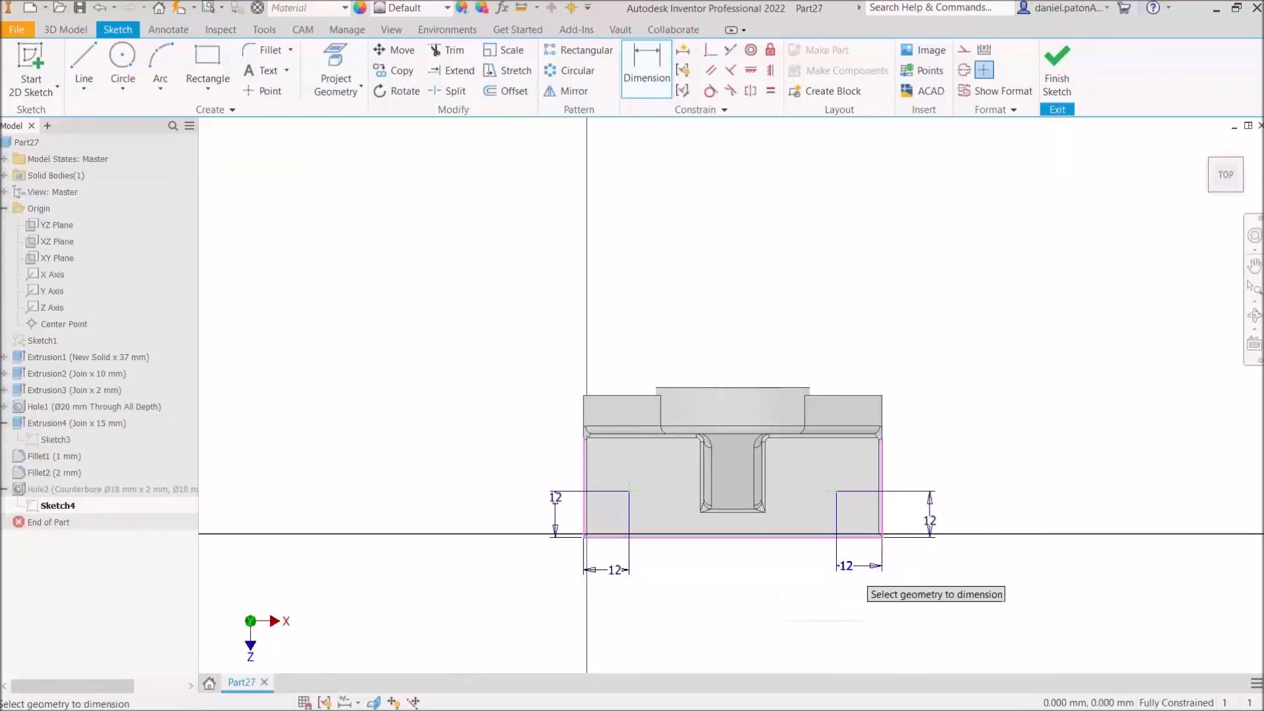
left_click(1059, 74)
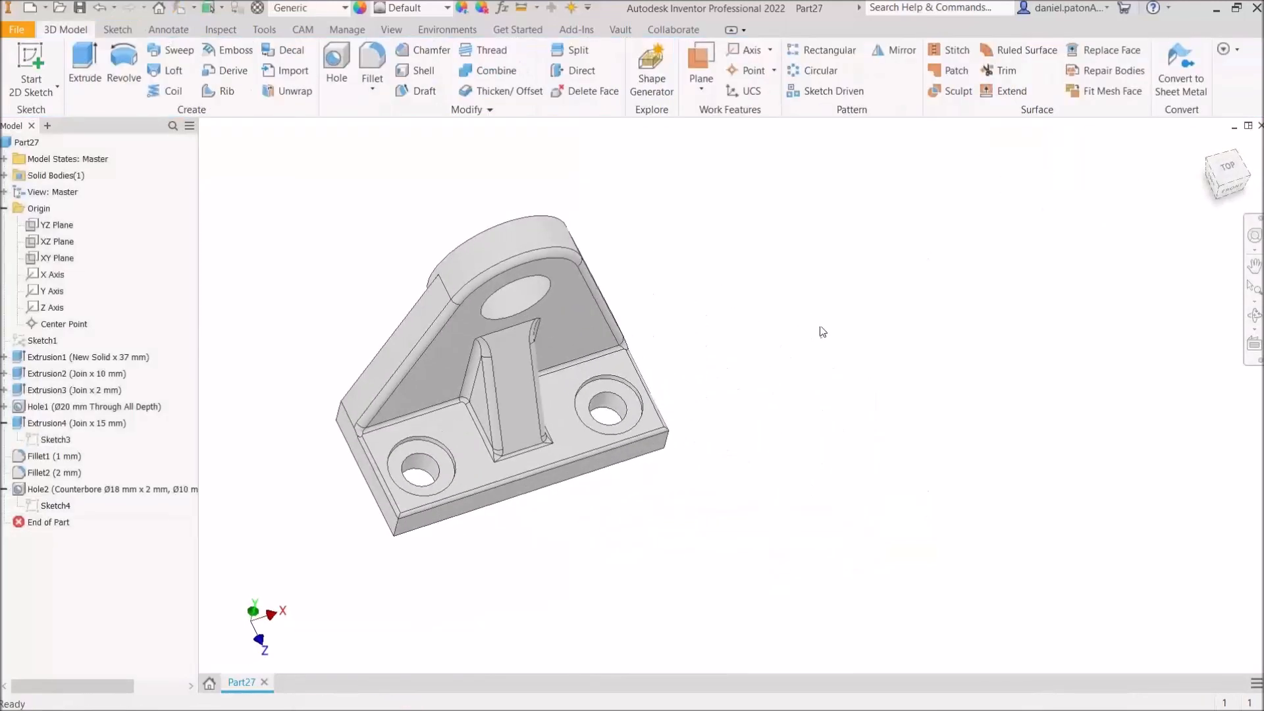
middle_click_drag(743, 552, 810, 553, "shift")
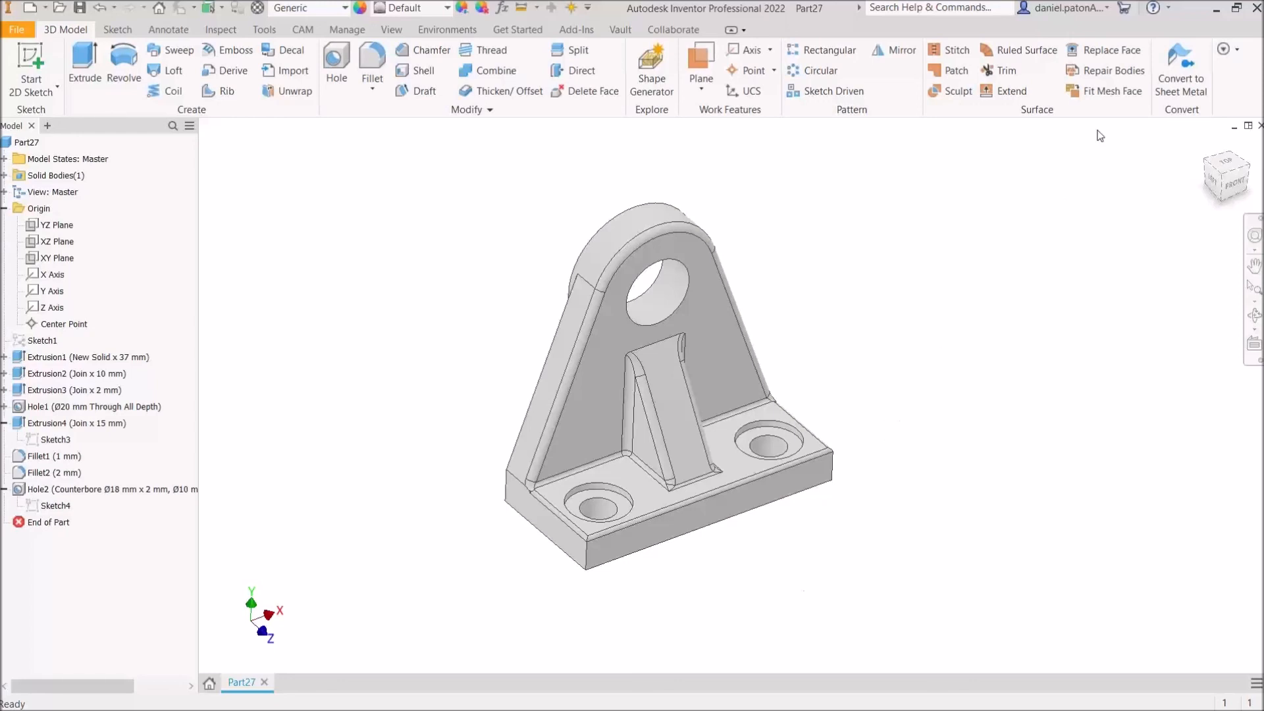
left_click(1215, 10)
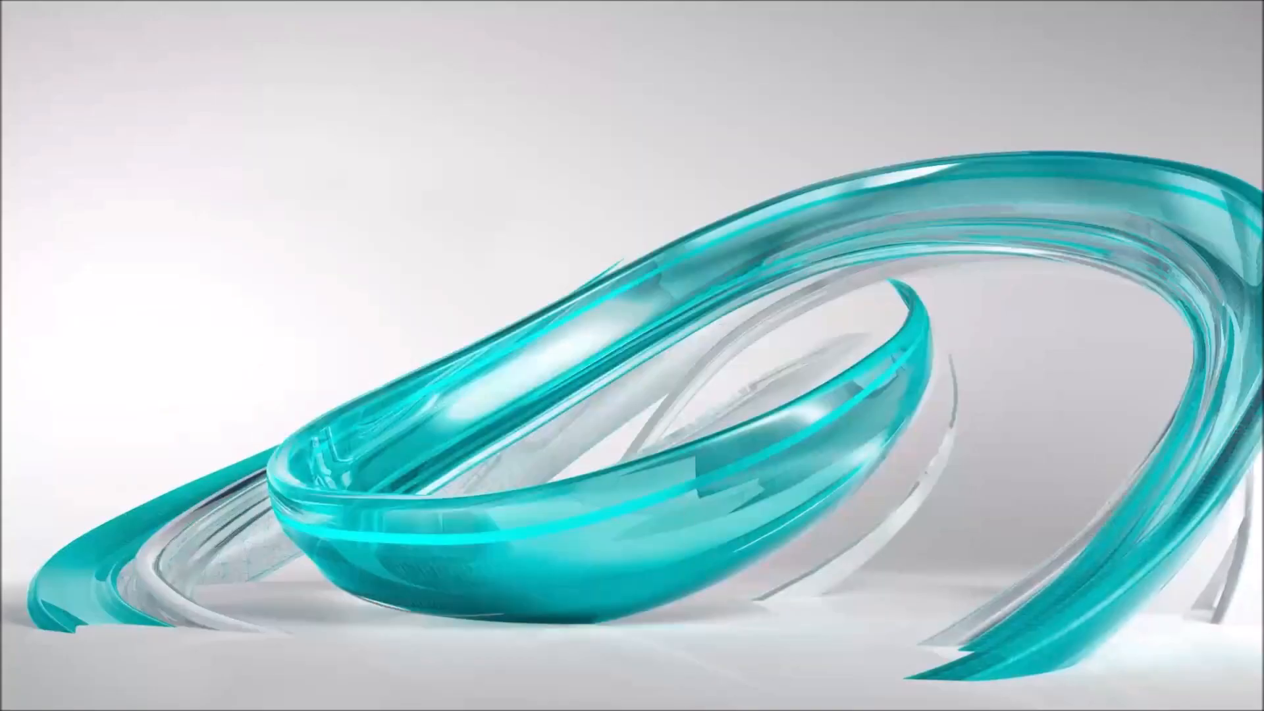